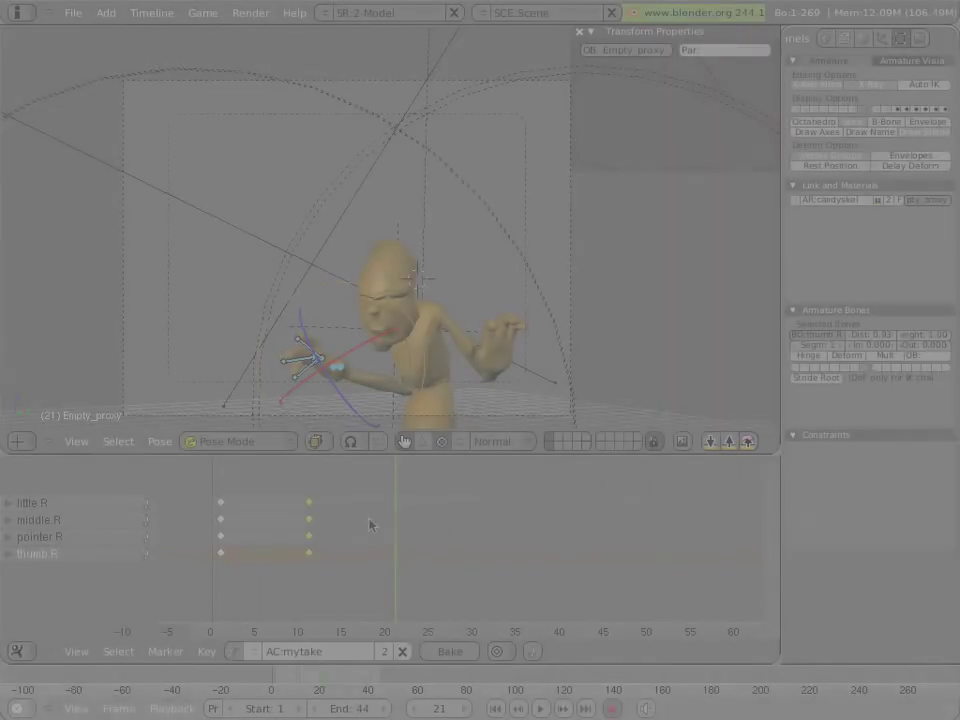
Step the animation between the crouched pose at frame 11 and frame 21 to compare them, stopping at frame 21
{"action": "mouse_move", "coordinate": [325, 527]}
{"action": "left_mouse_down"}
{"action": "mouse_move", "coordinate": [313, 523]}
{"action": "mouse_move", "coordinate": [380, 525]}
{"action": "mouse_move", "coordinate": [314, 522]}
{"action": "left_mouse_up"}
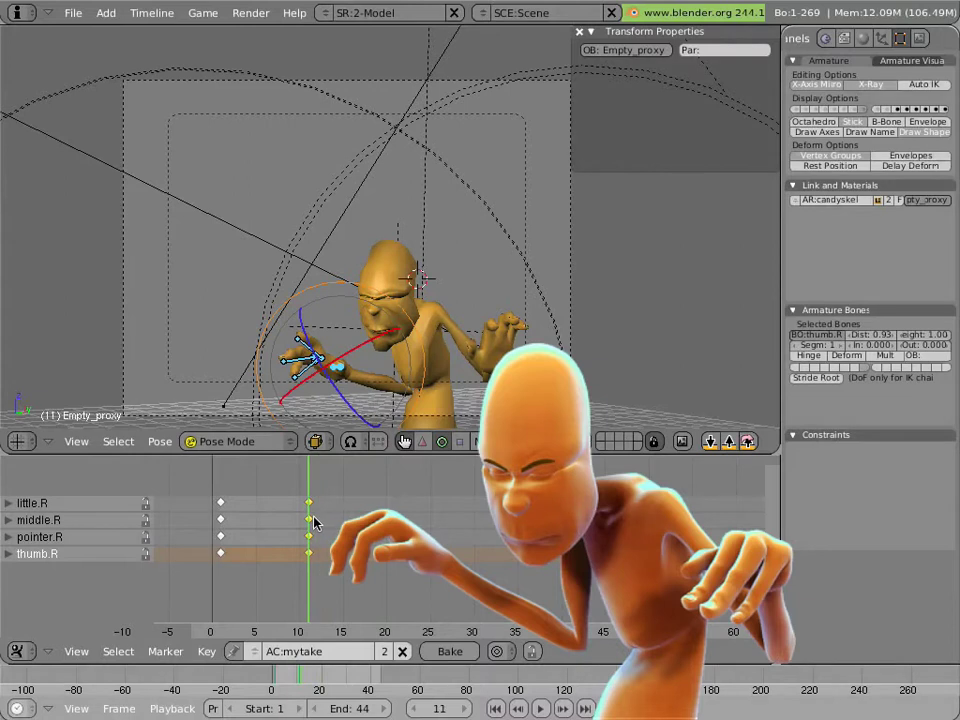
{"action": "key", "text": "Up"}
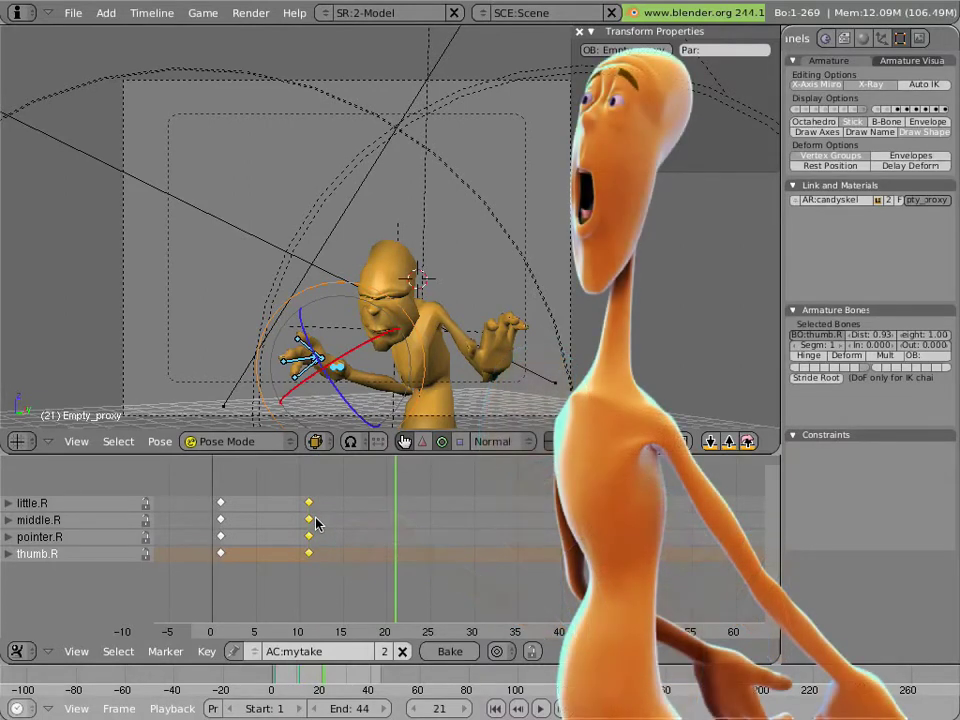
{"action": "key", "text": "Down"}
{"action": "key", "text": "Down"}
{"action": "key", "text": "Up"}
{"action": "key", "text": "Down"}
{"action": "key", "text": "Up"}
{"action": "key", "text": "Up"}
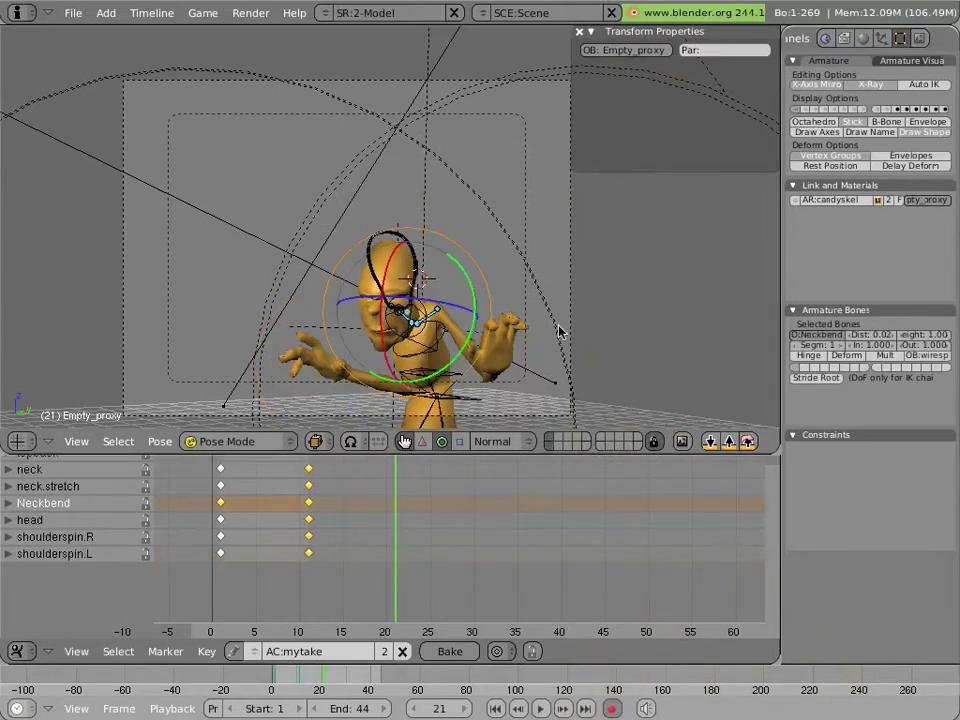
Raise the torso bone to about -0.19 in LocZ and shift it along its local Y axis at frame 21
{"action": "middle_click_drag", "start_coordinate": [446, 331], "coordinate": [447, 239]}
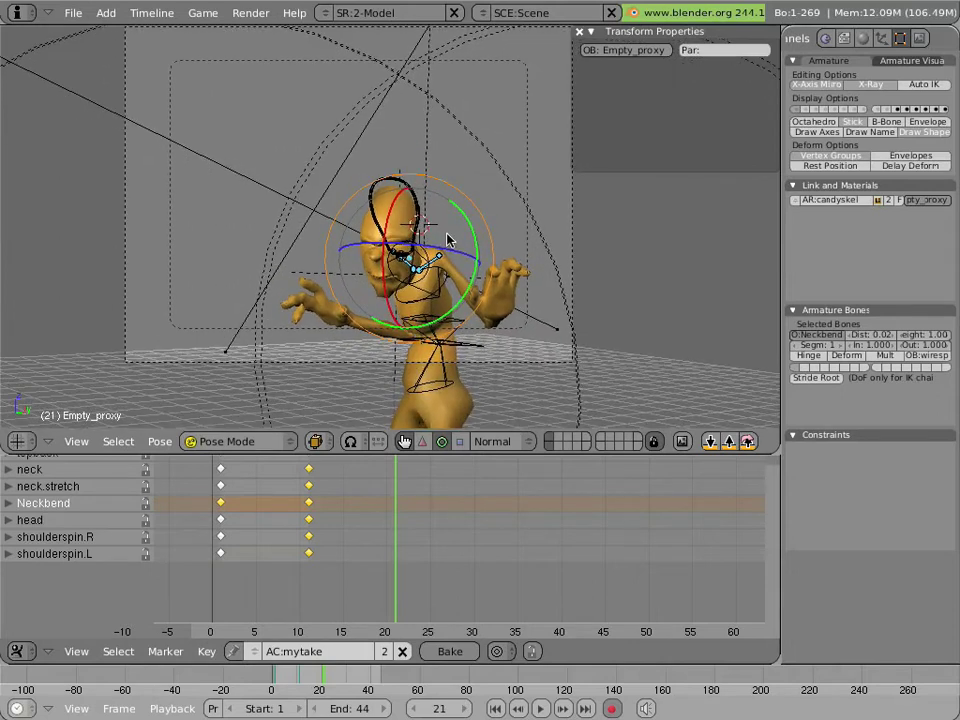
{"action": "right_click", "coordinate": [466, 356]}
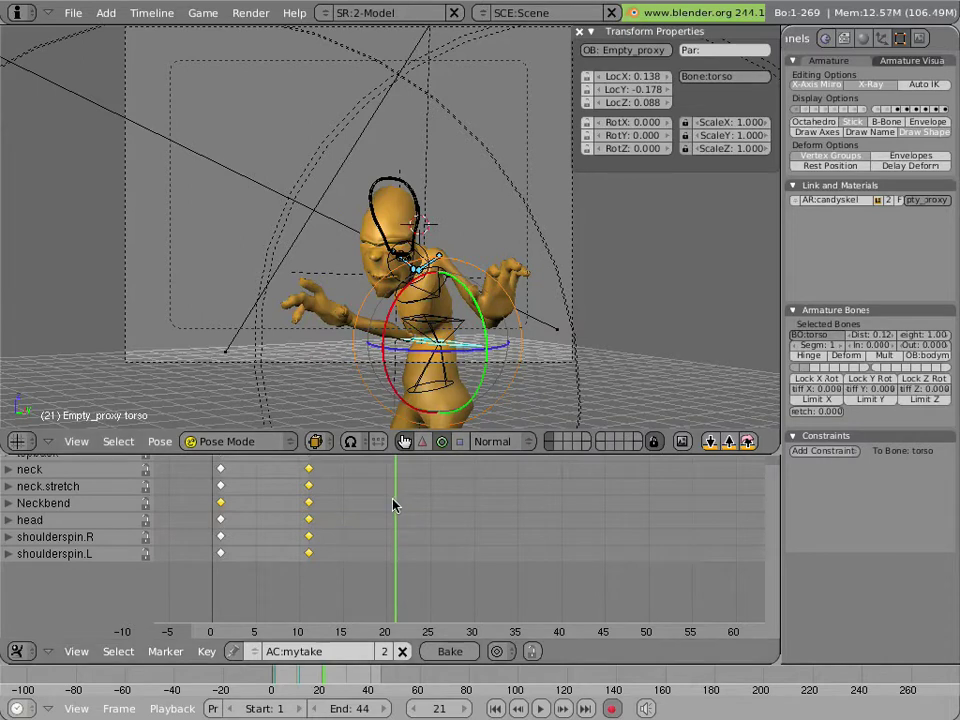
{"action": "mouse_move", "coordinate": [394, 501]}
{"action": "left_mouse_down"}
{"action": "mouse_move", "coordinate": [321, 492]}
{"action": "mouse_move", "coordinate": [410, 506]}
{"action": "mouse_move", "coordinate": [400, 504]}
{"action": "left_mouse_up"}
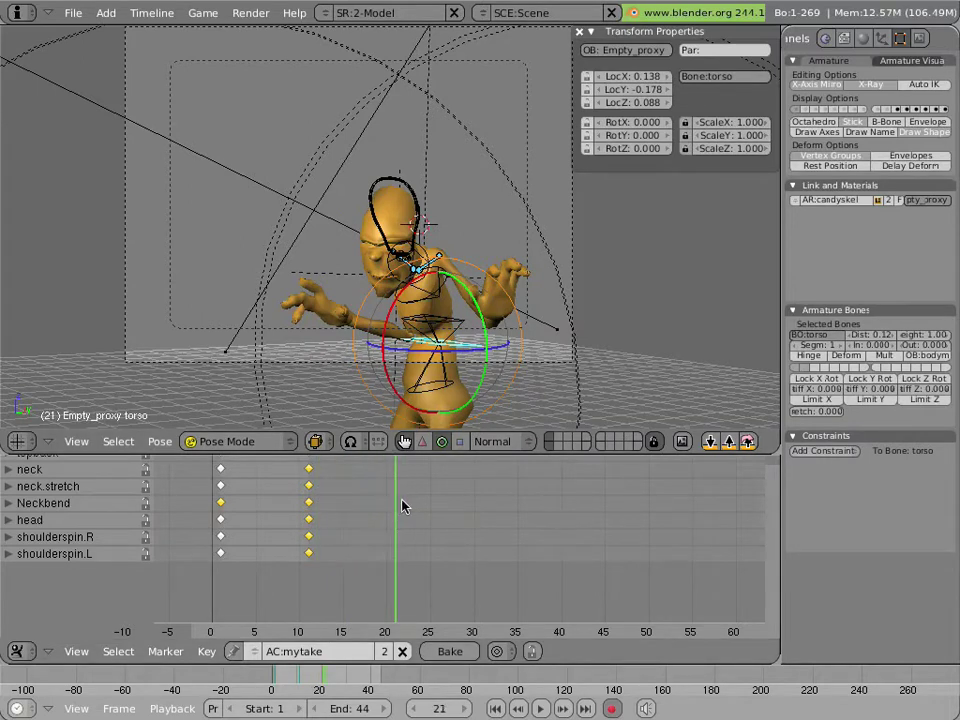
{"action": "left_click", "coordinate": [421, 441]}
{"action": "key", "text": "g"}
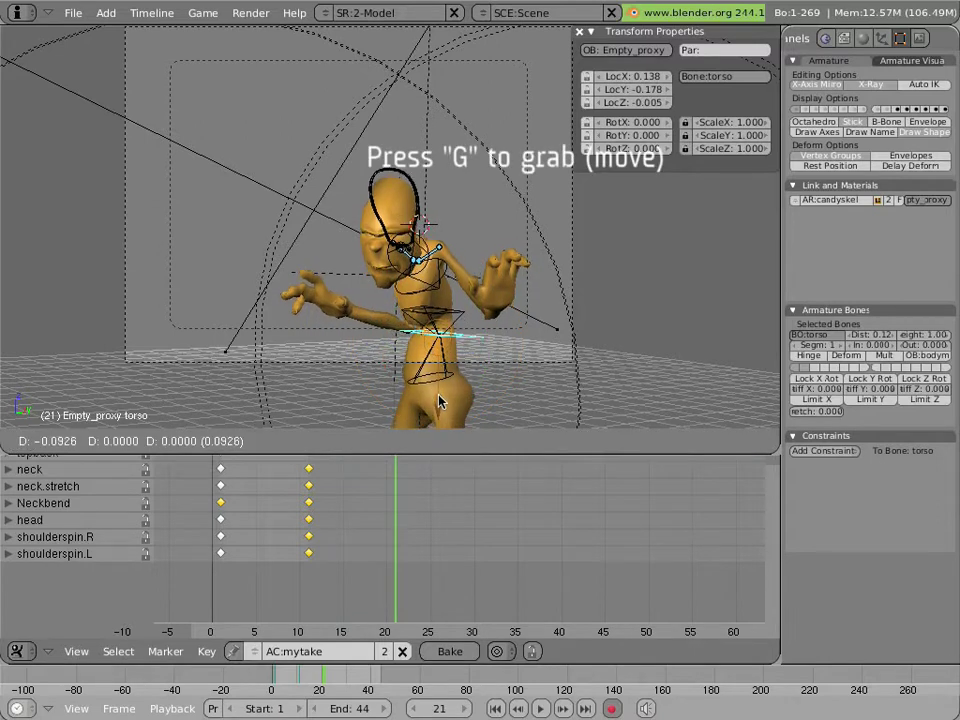
{"action": "left_click", "coordinate": [420, 370]}
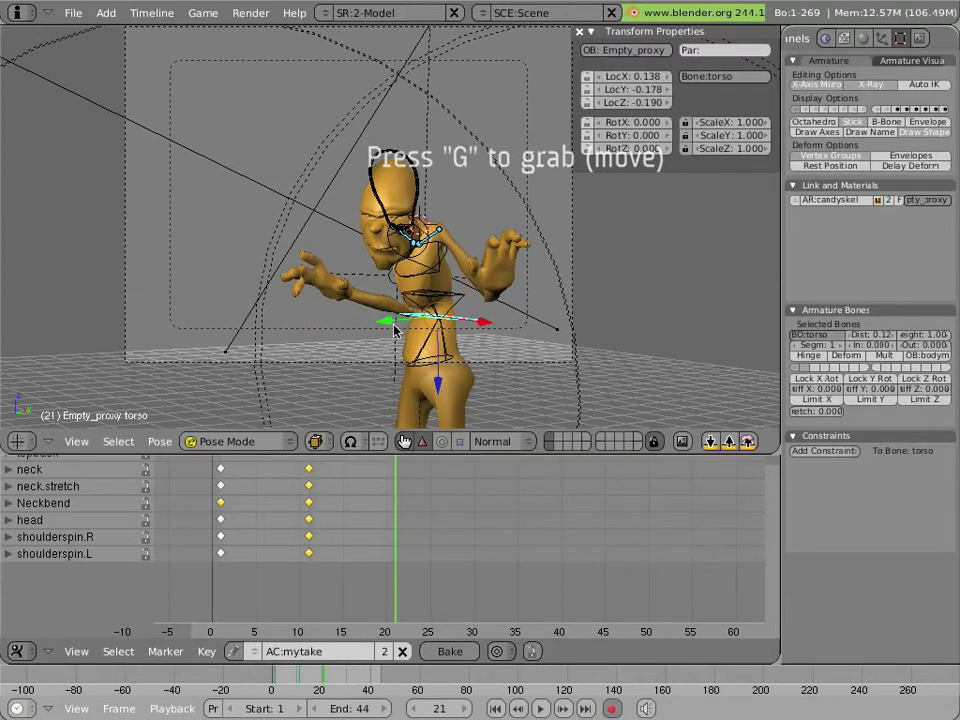
{"action": "left_click_drag", "start_coordinate": [395, 330], "coordinate": [383, 338]}
Clear the rotation of the midback and topback bones to straighten the character's spine
{"action": "right_click", "coordinate": [415, 358]}
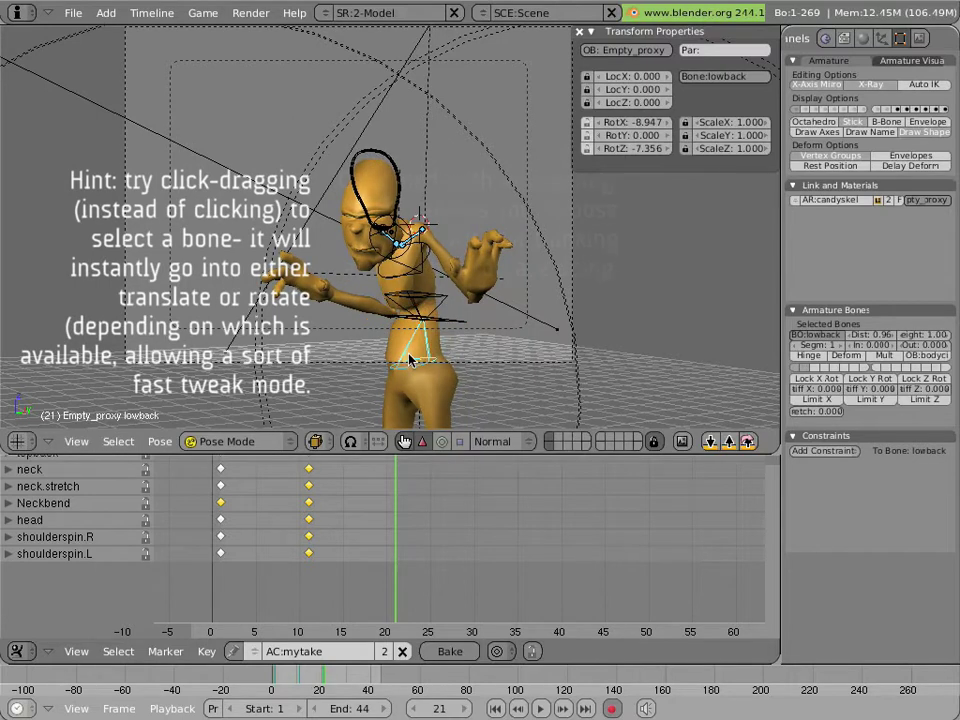
{"action": "left_click_drag", "start_coordinate": [410, 360], "coordinate": [410, 362]}
{"action": "right_click", "coordinate": [407, 287]}
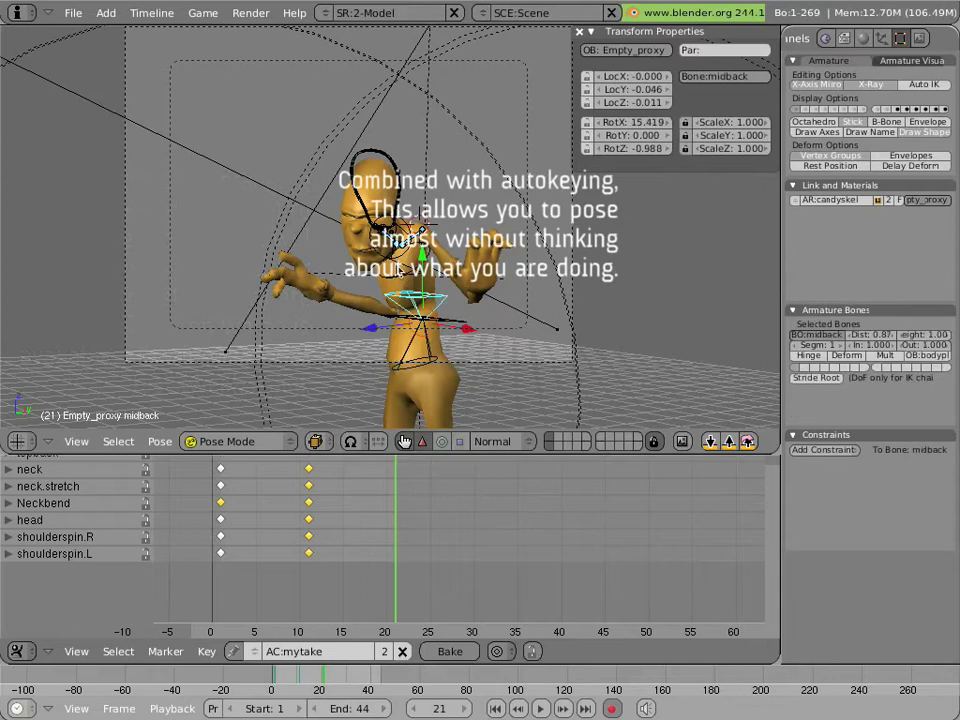
{"action": "key", "text": "alt+r"}
{"action": "left_click", "coordinate": [405, 285]}
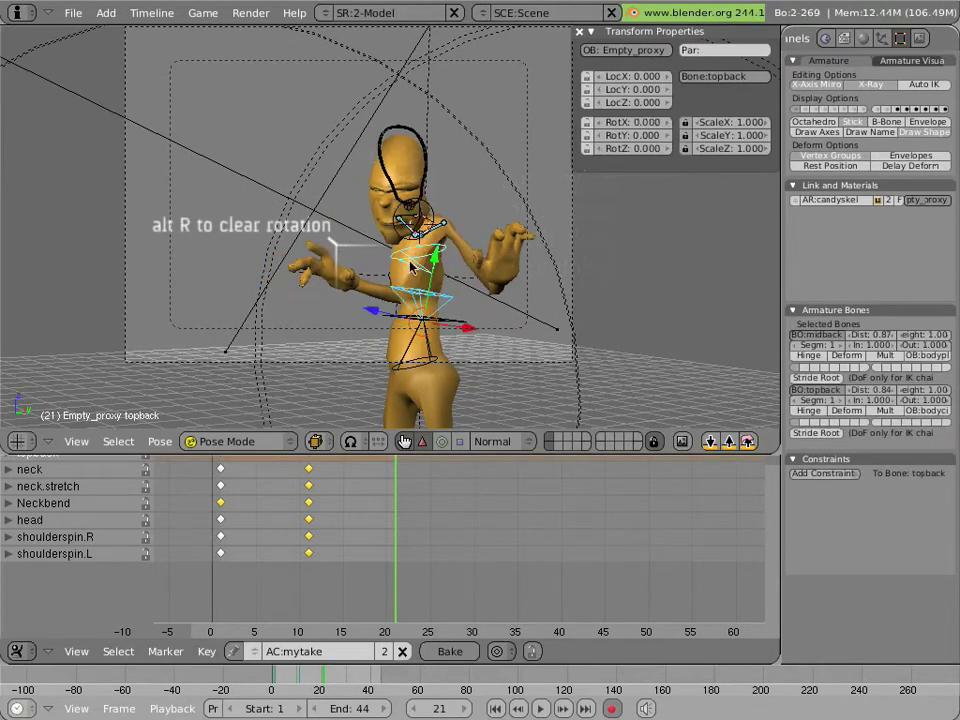
{"action": "right_click", "coordinate": [411, 265]}
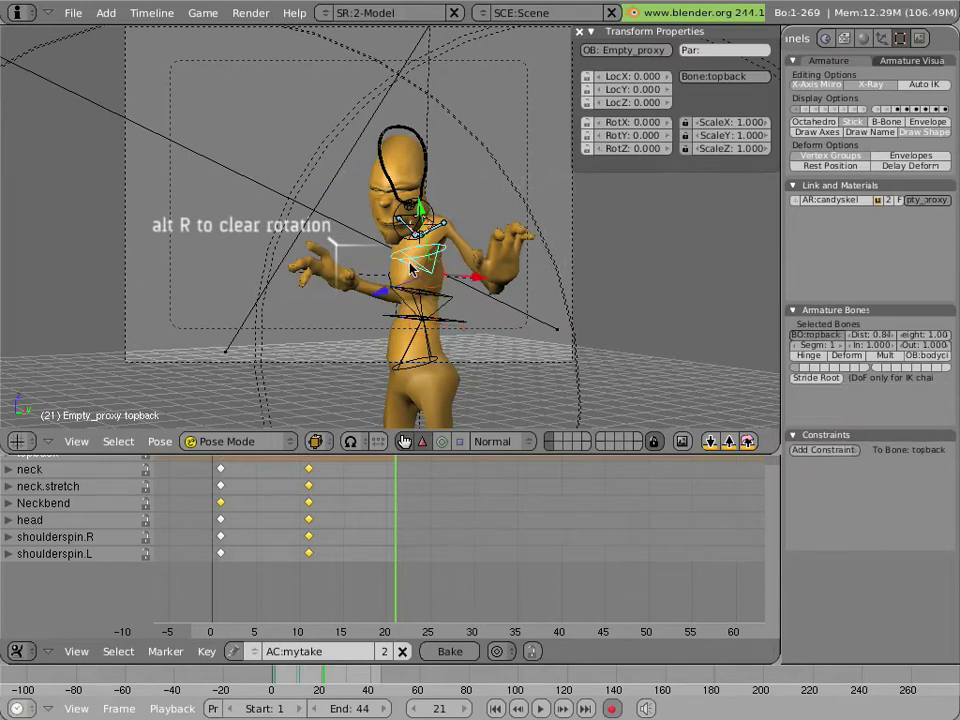
Switch to the rotate manipulator and rotate the midback bone to about -2.1 in RotX
{"action": "left_click", "coordinate": [443, 441]}
{"action": "left_click_drag", "start_coordinate": [407, 327], "coordinate": [372, 330]}
{"action": "key", "text": "alt+r"}
{"action": "right_click", "coordinate": [395, 318]}
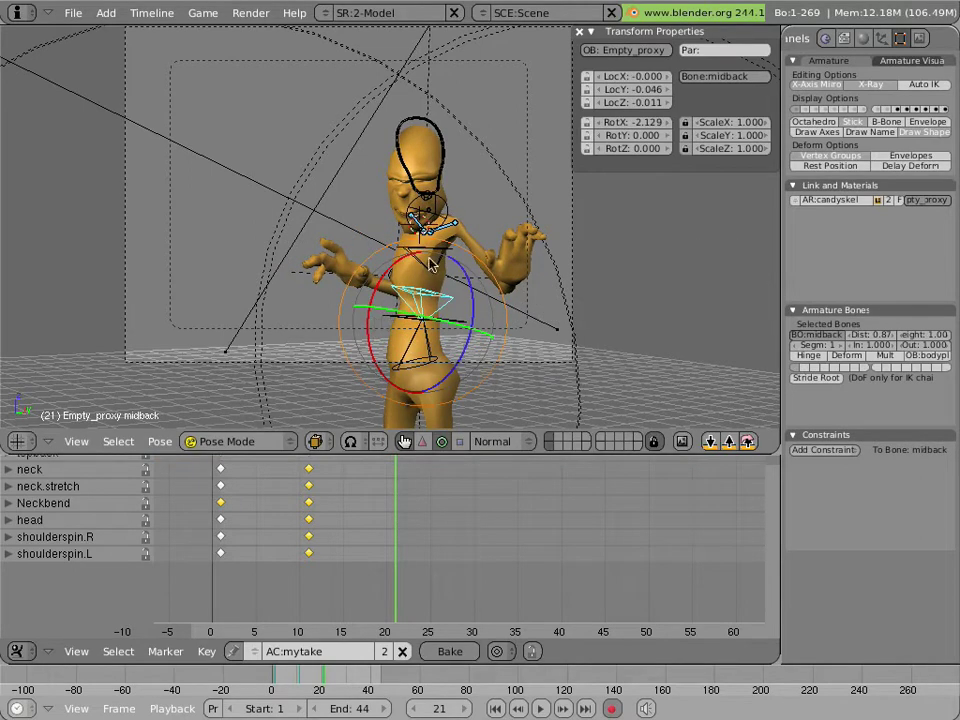
Select the neck and head bones together and clear their rotation
{"action": "right_click", "coordinate": [444, 214]}
{"action": "right_click", "coordinate": [444, 186], "text": "shift"}
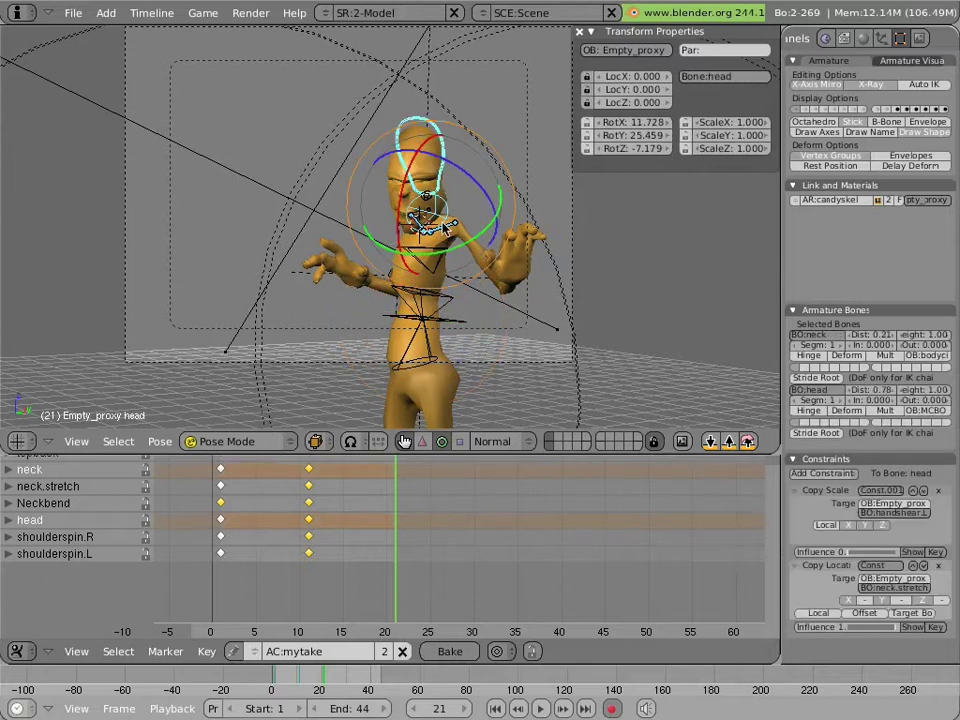
{"action": "key", "text": "alt+r"}
{"action": "left_click", "coordinate": [446, 228]}
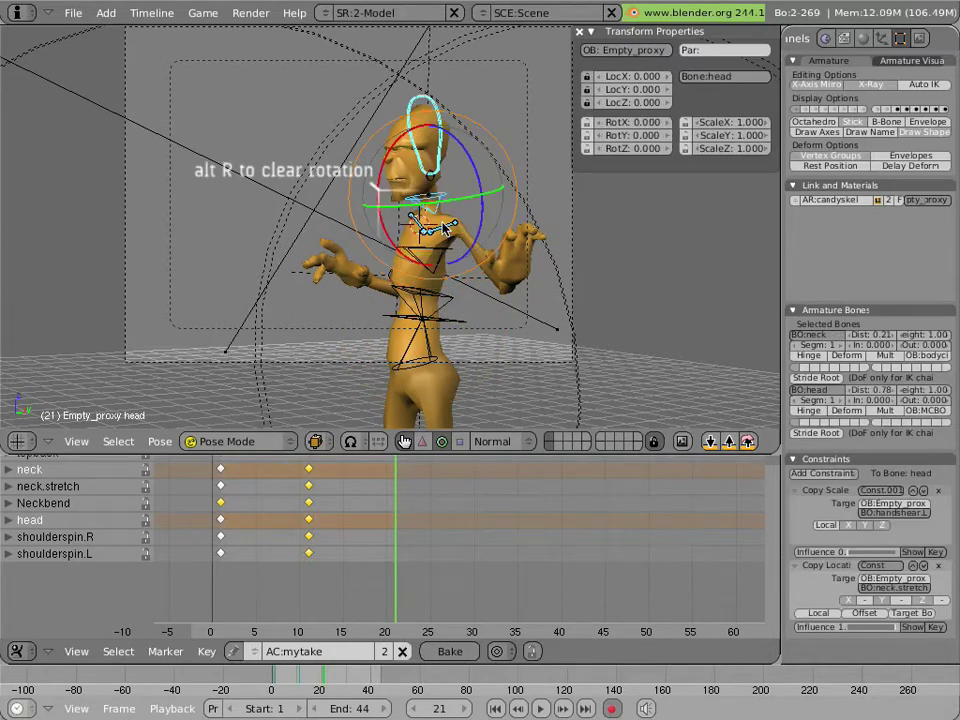
{"action": "key", "text": "r"}
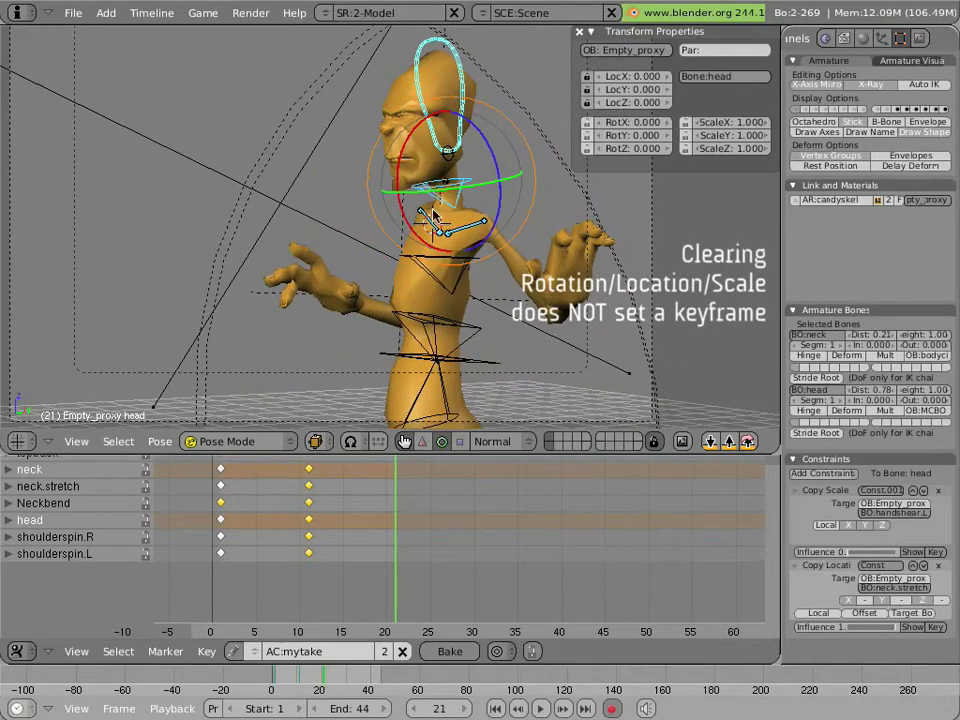
{"action": "left_click", "coordinate": [395, 210]}
Clear the neck.stretch bone's location and move it up to about 0.22 in LocY to lengthen the neck
{"action": "right_click", "coordinate": [360, 232]}
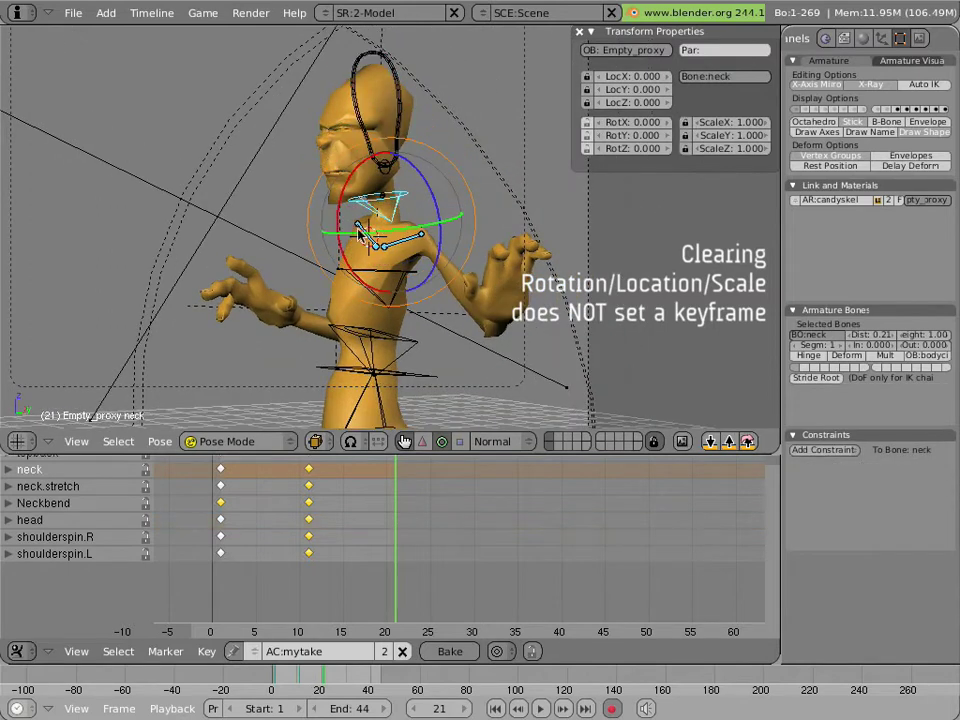
{"action": "right_click", "coordinate": [386, 164]}
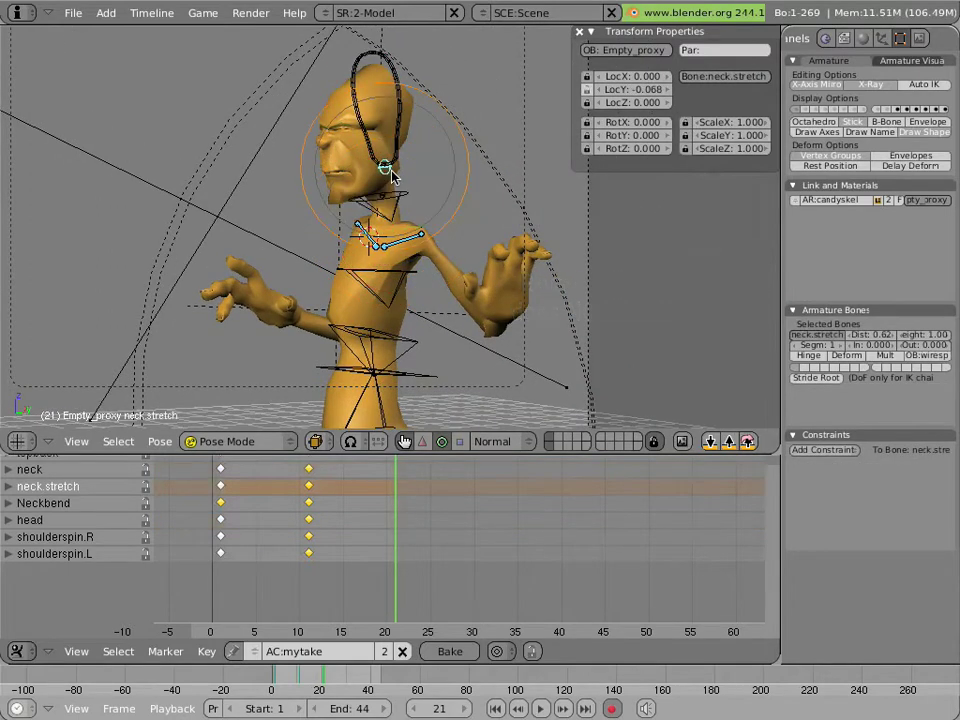
{"action": "key", "text": "alt+g"}
{"action": "left_click", "coordinate": [392, 176]}
{"action": "key", "text": "g"}
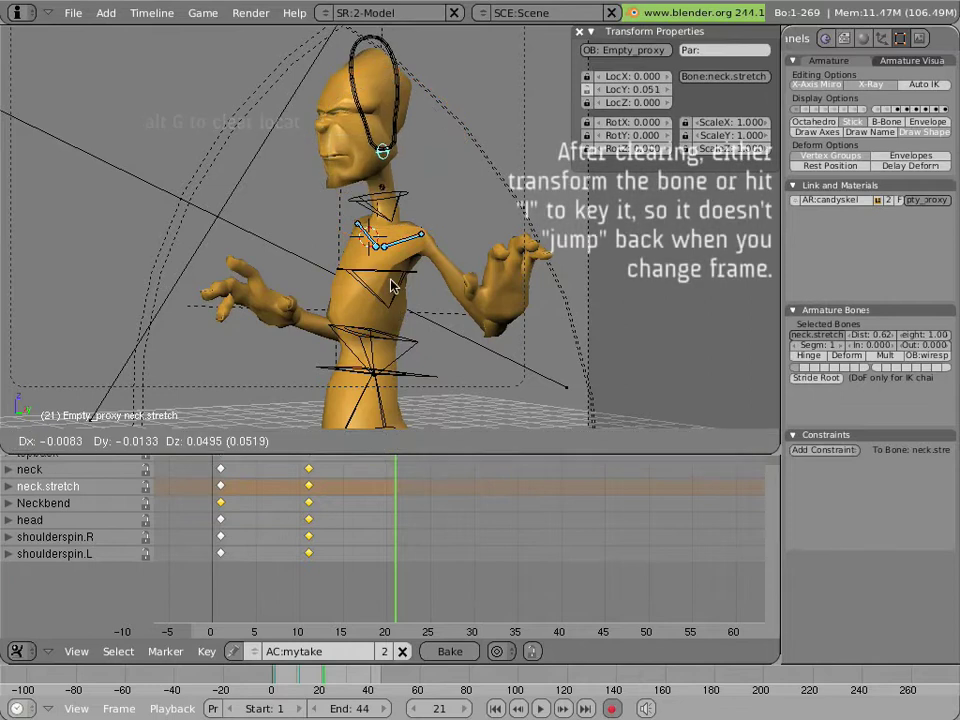
{"action": "left_click", "coordinate": [372, 206]}
Rotate the neck bone to about -20 in RotX and rotate the head bone about its X axis
{"action": "right_click", "coordinate": [372, 208]}
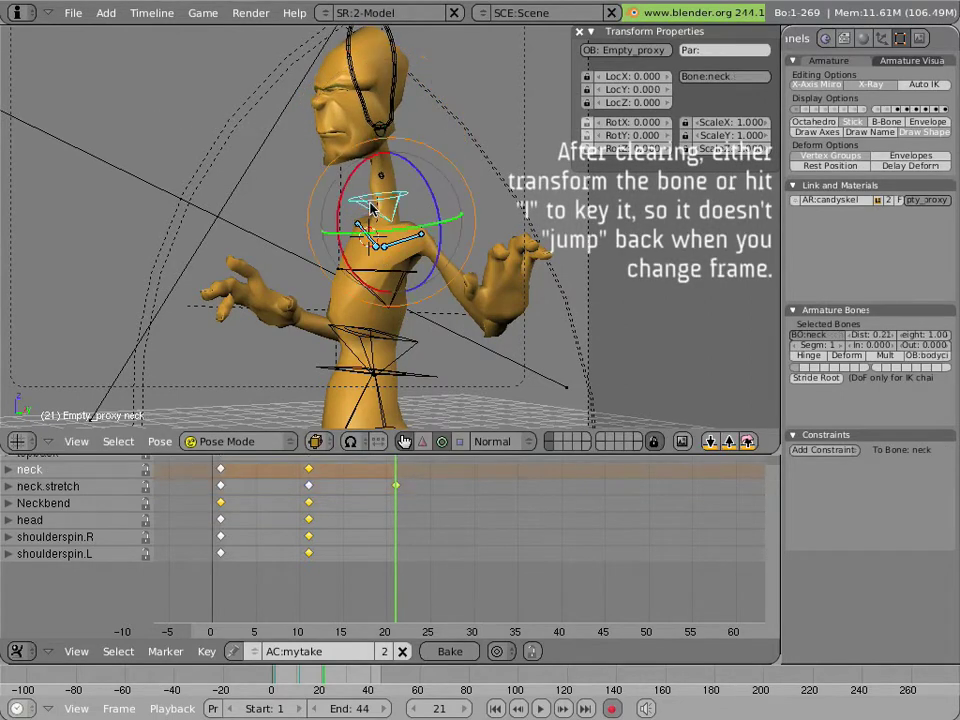
{"action": "key", "text": "r"}
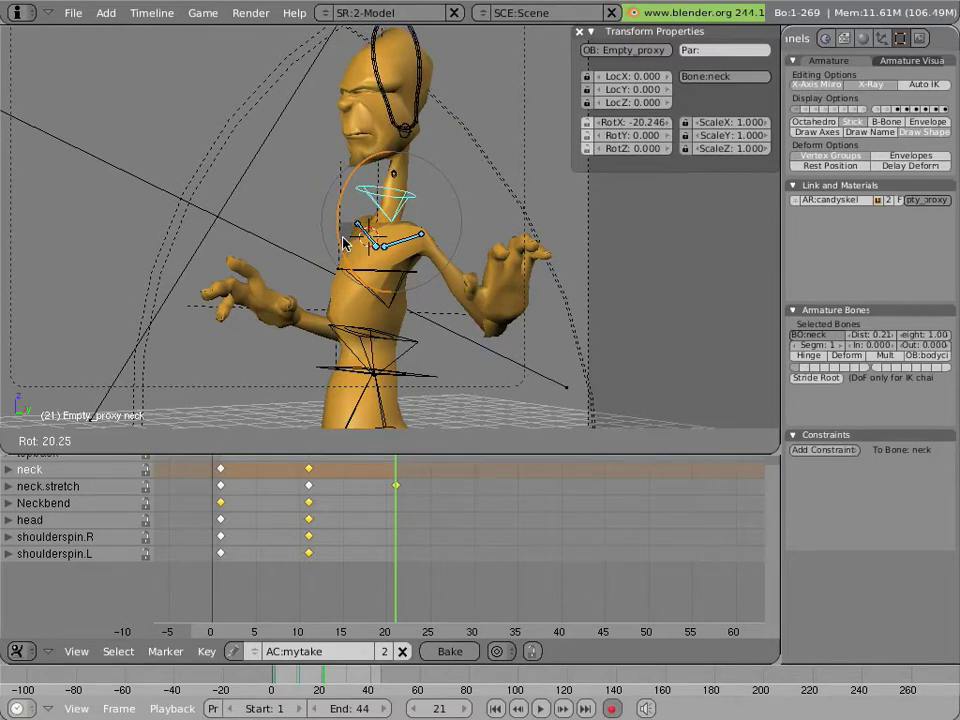
{"action": "left_click", "coordinate": [343, 240]}
{"action": "right_click", "coordinate": [398, 127]}
{"action": "right_click", "coordinate": [348, 141]}
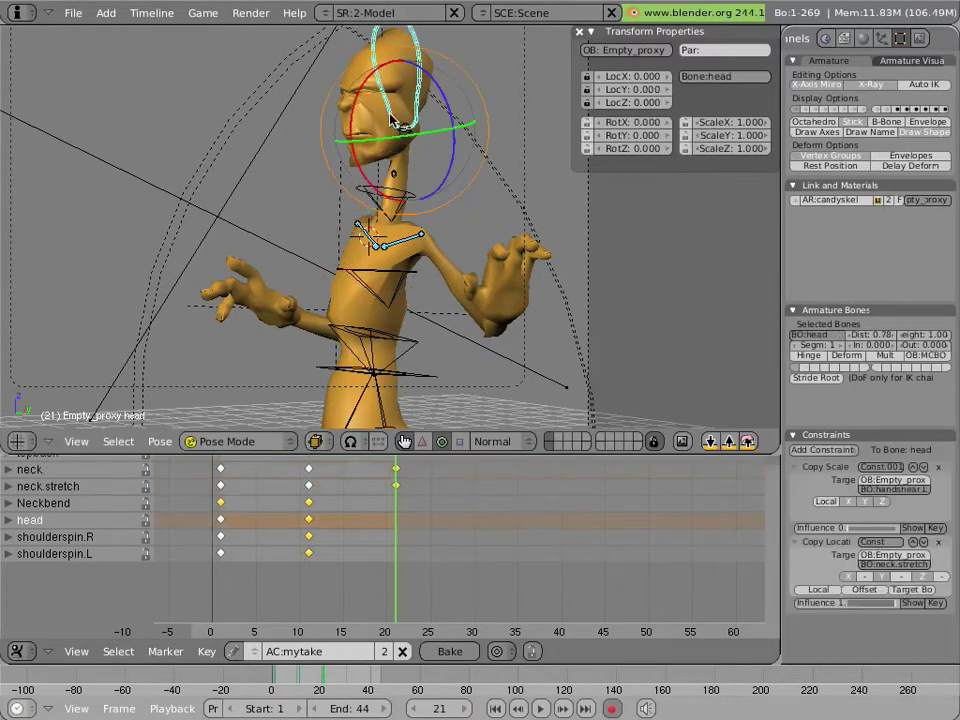
{"action": "left_click_drag", "start_coordinate": [353, 137], "coordinate": [385, 122]}
Move the midback bone up to about 0.18 in LocY to stretch the upper body
{"action": "middle_click_drag", "start_coordinate": [343, 283], "coordinate": [357, 272]}
{"action": "right_click", "coordinate": [357, 307]}
{"action": "key", "text": "g"}
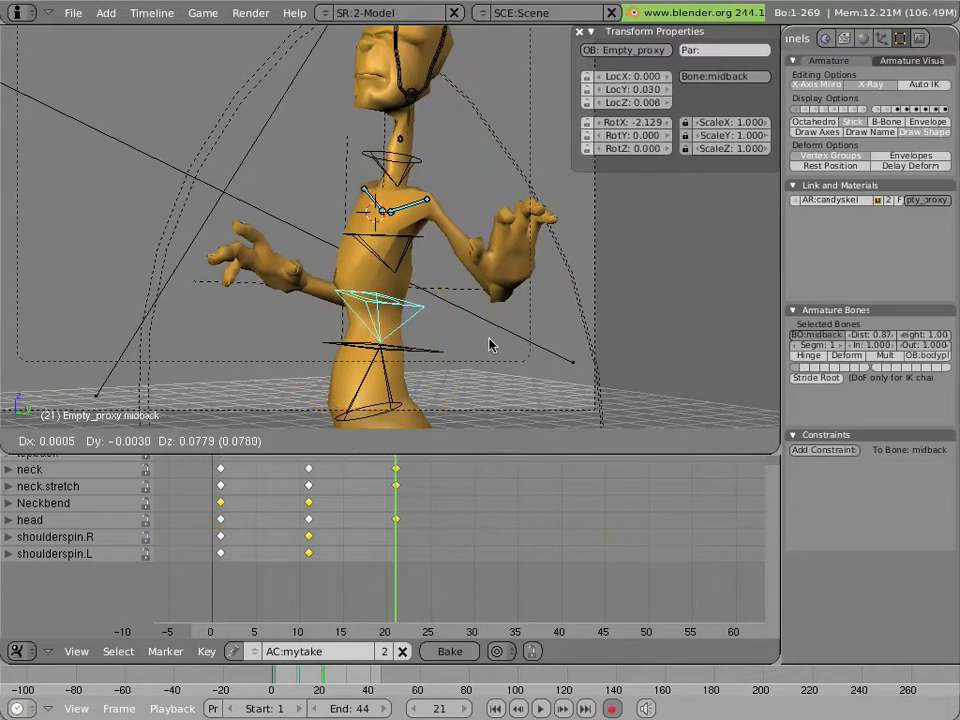
{"action": "left_click", "coordinate": [490, 333]}
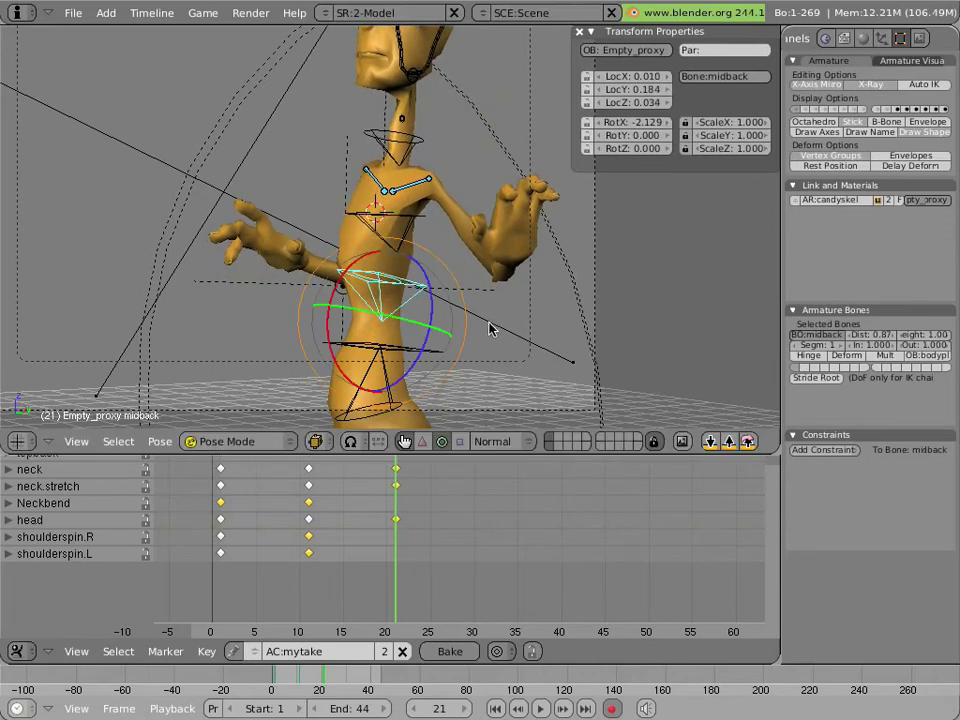
Move the Neckbend bone slightly to adjust the curve of the stretched neck
{"action": "right_click", "coordinate": [400, 130]}
{"action": "key", "text": "g"}
{"action": "left_click", "coordinate": [492, 244]}
{"action": "right_click", "coordinate": [413, 88]}
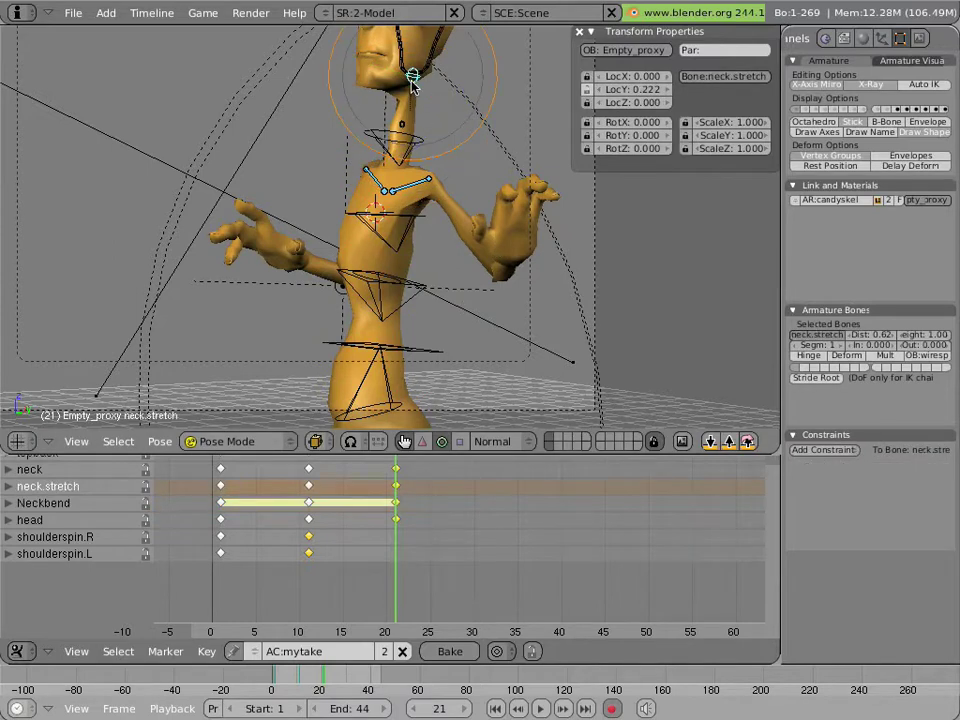
Rotate the shoulderspin.L bone to about -19 in RotX and the shoulderspin.R bone to about -15 in RotX
{"action": "right_click", "coordinate": [418, 186]}
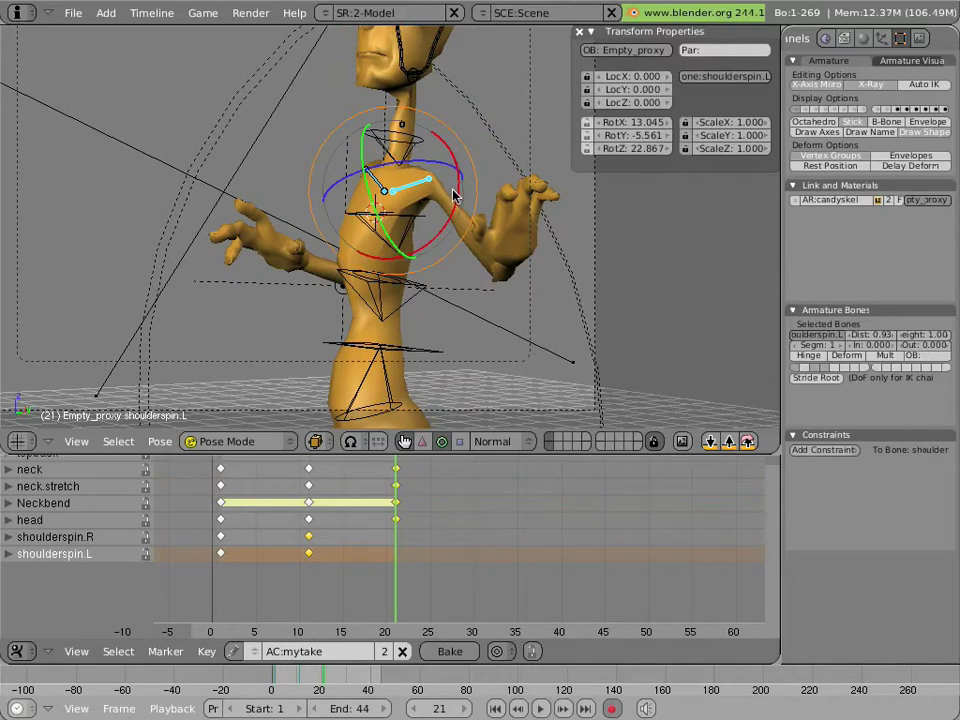
{"action": "key", "text": "r"}
{"action": "left_click", "coordinate": [403, 188]}
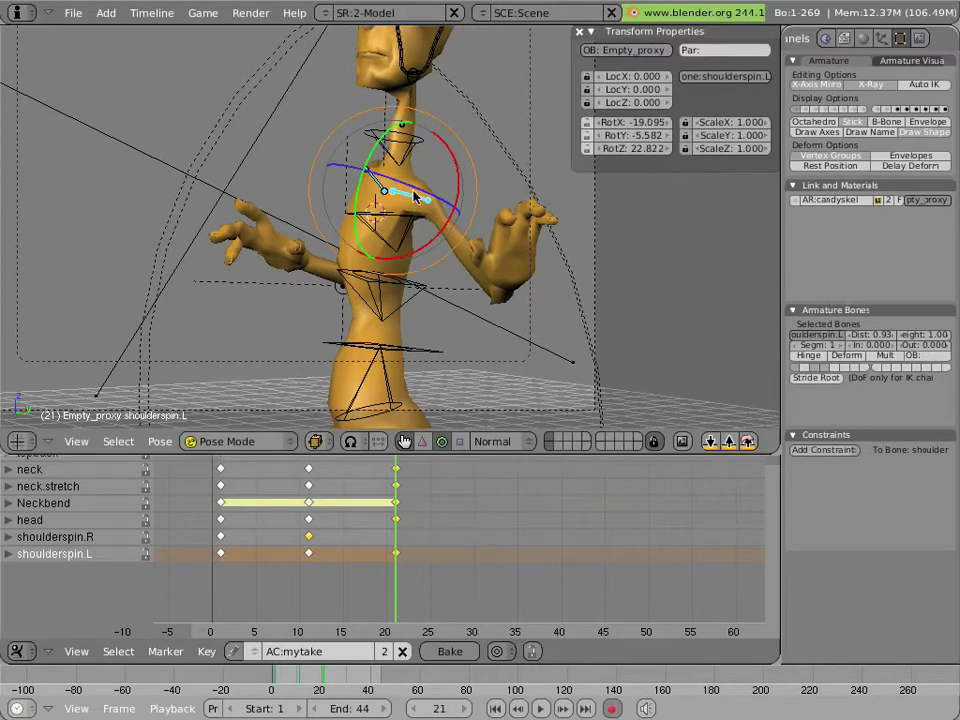
{"action": "right_click", "coordinate": [425, 182]}
{"action": "key", "text": "r"}
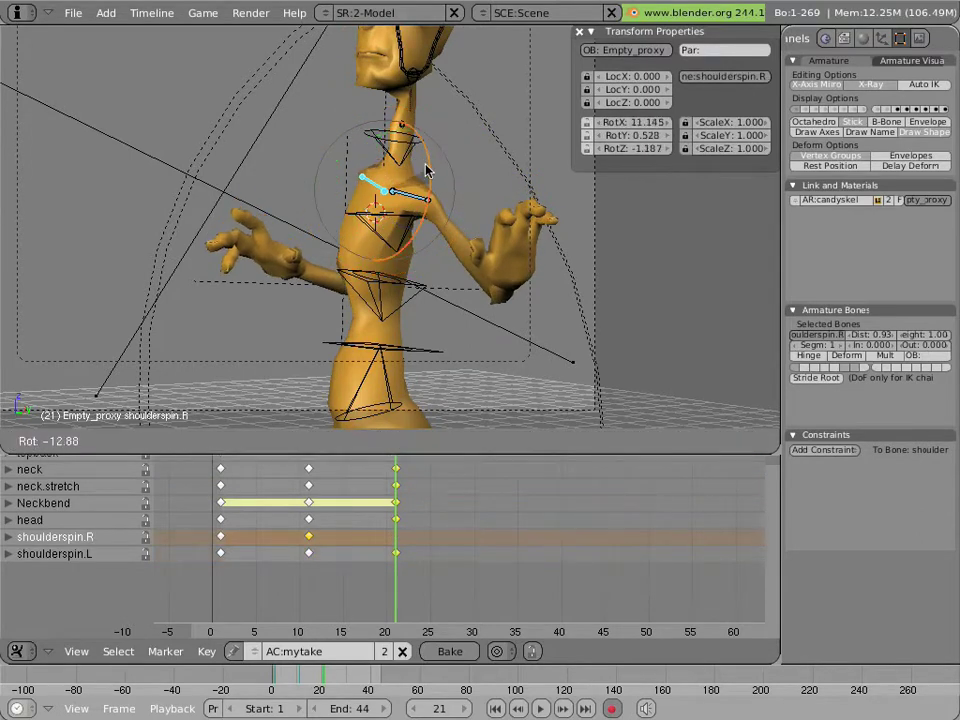
{"action": "left_click", "coordinate": [415, 155]}
Switch the displayed armature layer from the body controls to the facial bones
{"action": "scroll", "coordinate": [403, 220], "scroll_direction": "down", "scroll_amount": 4}
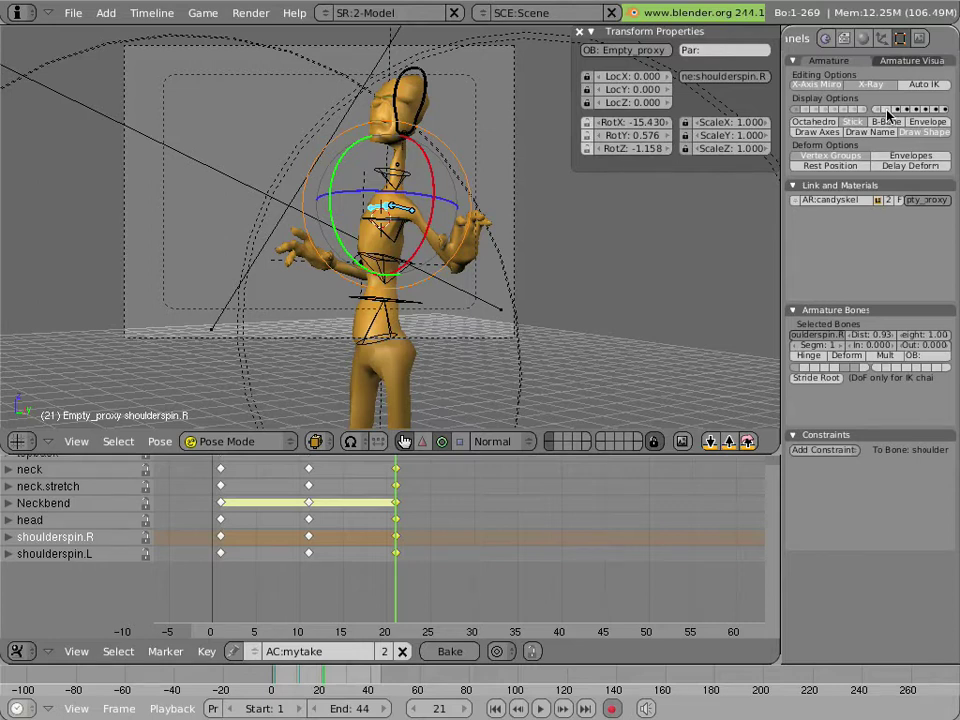
{"action": "left_click", "coordinate": [886, 111]}
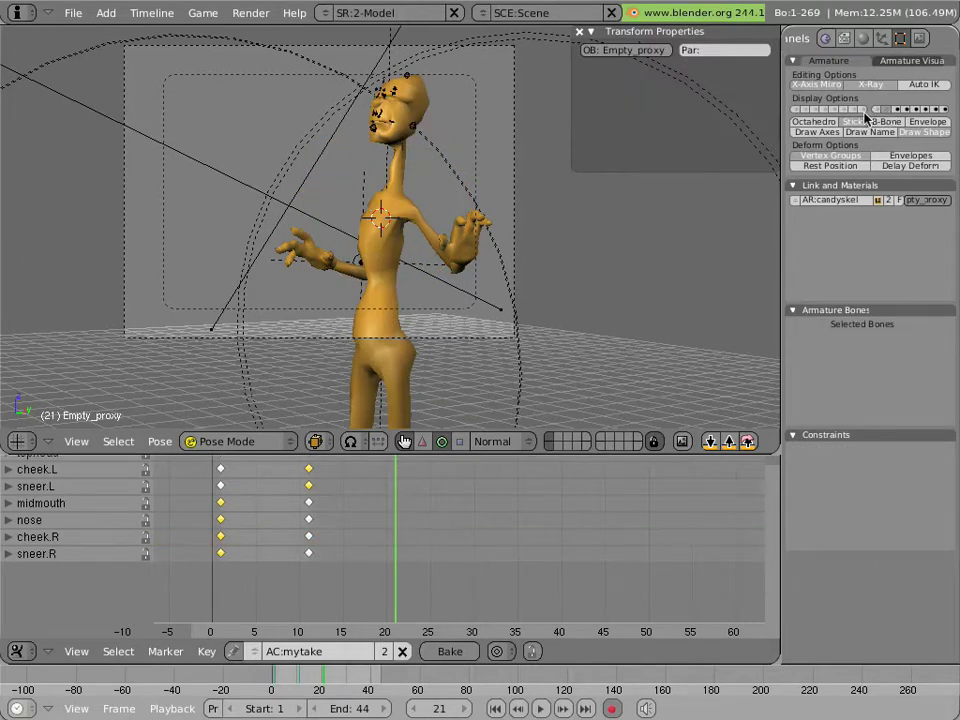
{"action": "scroll", "coordinate": [378, 155], "scroll_direction": "up", "scroll_amount": 4}
{"action": "scroll", "coordinate": [385, 115], "scroll_direction": "up", "scroll_amount": 5, "text": "shift"}
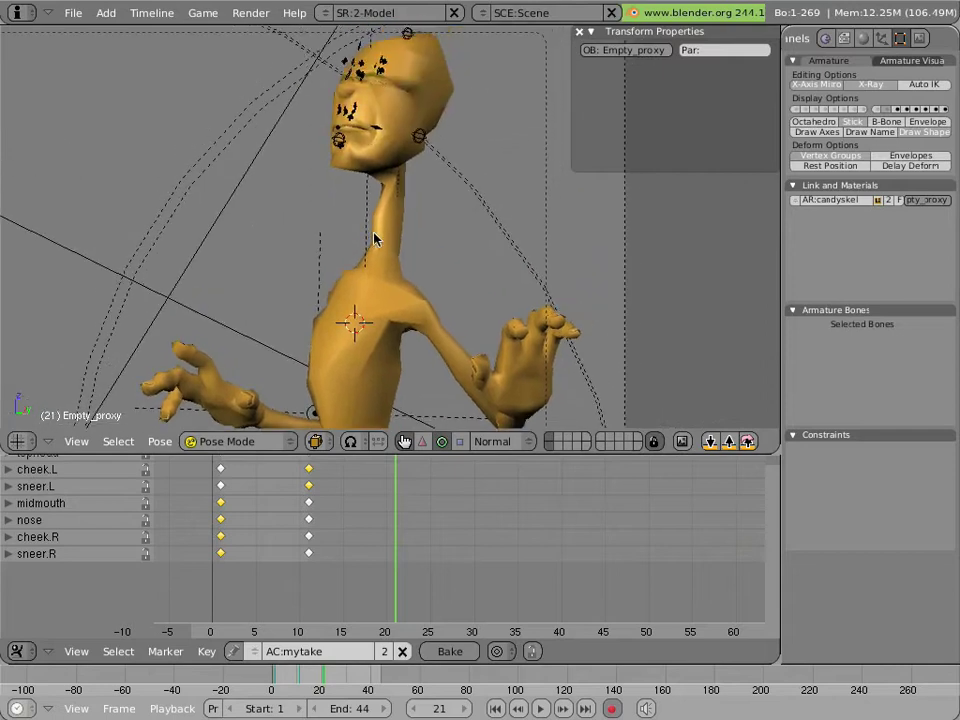
{"action": "middle_click_drag", "start_coordinate": [409, 204], "coordinate": [392, 93]}
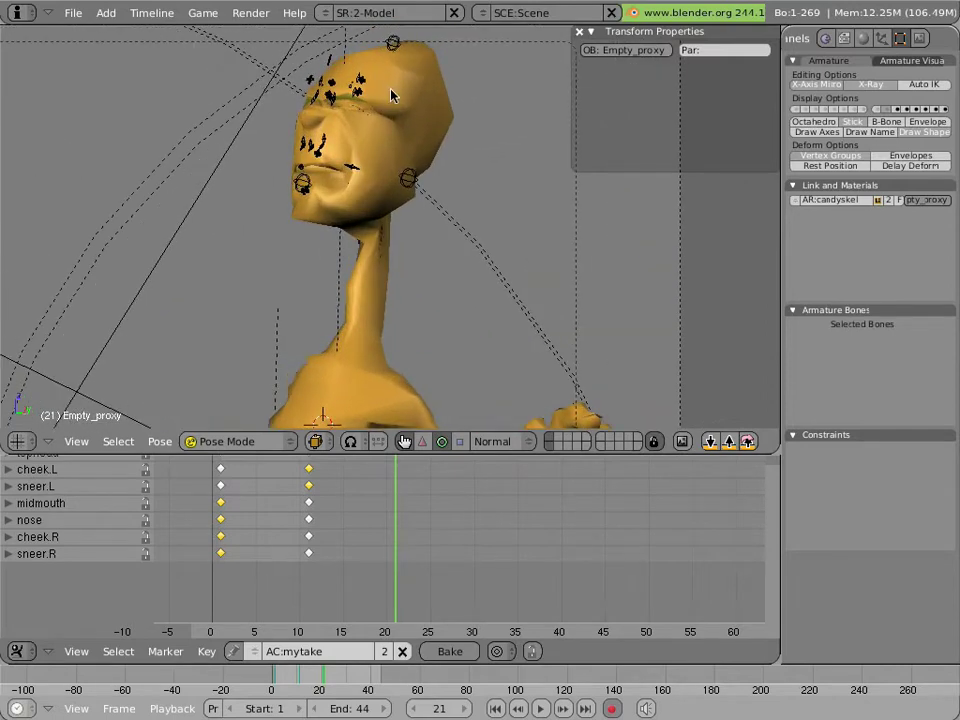
Clear the tophead bone's location and move it up to about 0.36 in LocY to stretch the head
{"action": "right_click", "coordinate": [396, 60]}
{"action": "scroll", "coordinate": [296, 208], "scroll_direction": "down", "scroll_amount": 4}
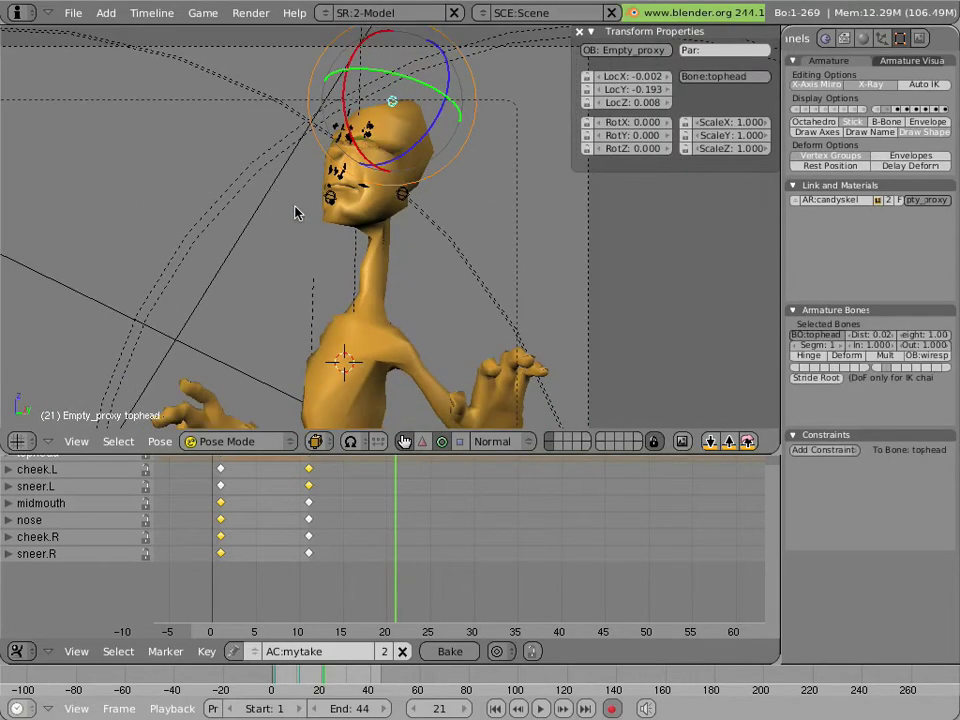
{"action": "key", "text": "alt+g"}
{"action": "left_click", "coordinate": [333, 228]}
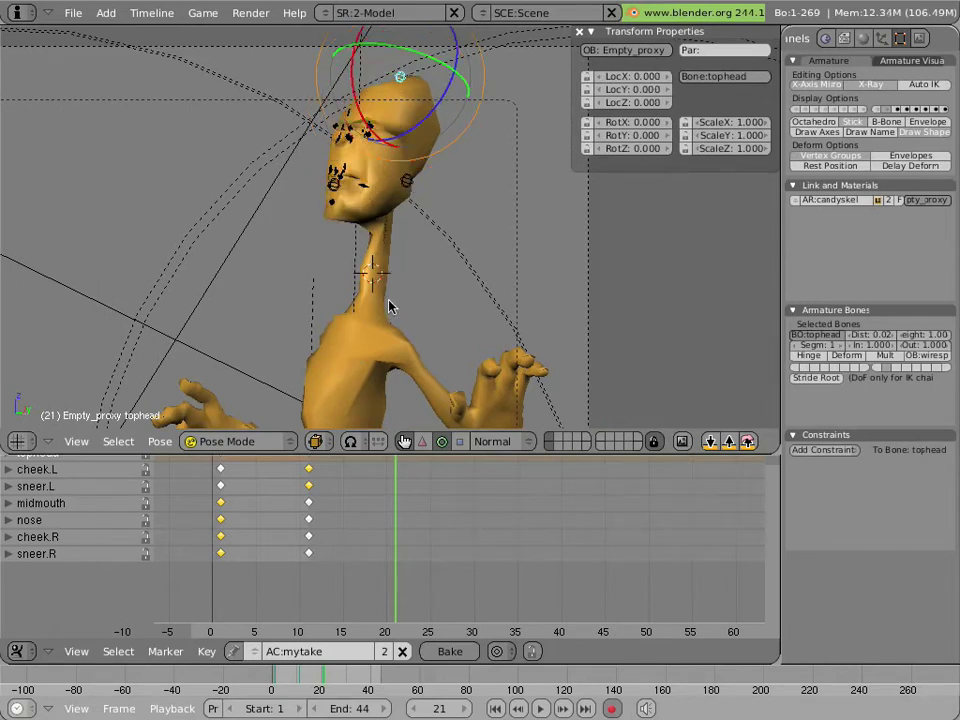
{"action": "key", "text": "g"}
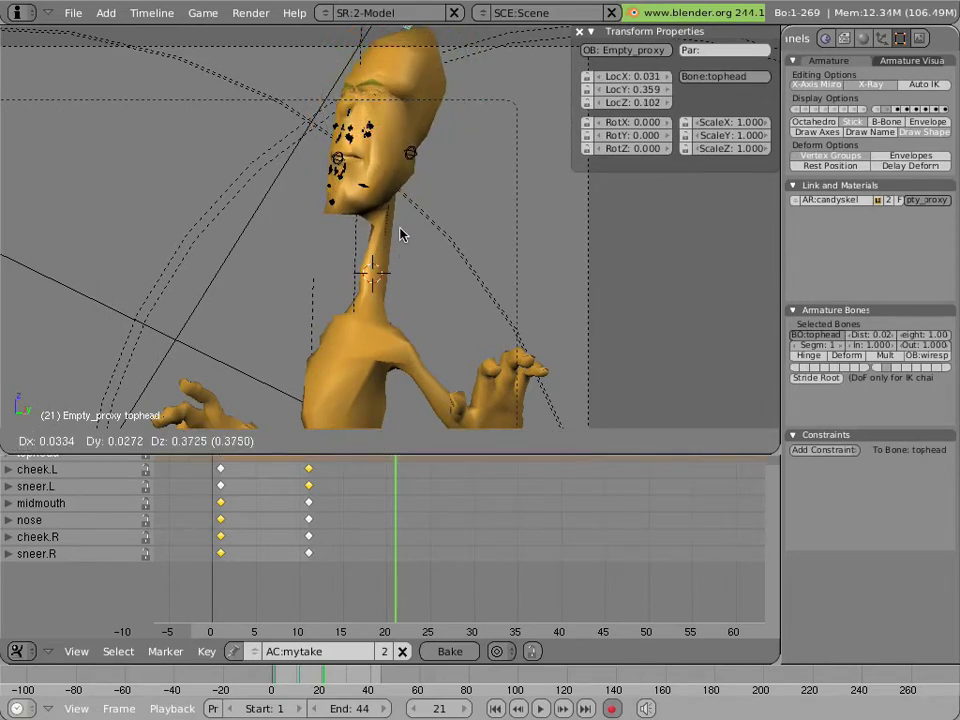
{"action": "left_click", "coordinate": [399, 233]}
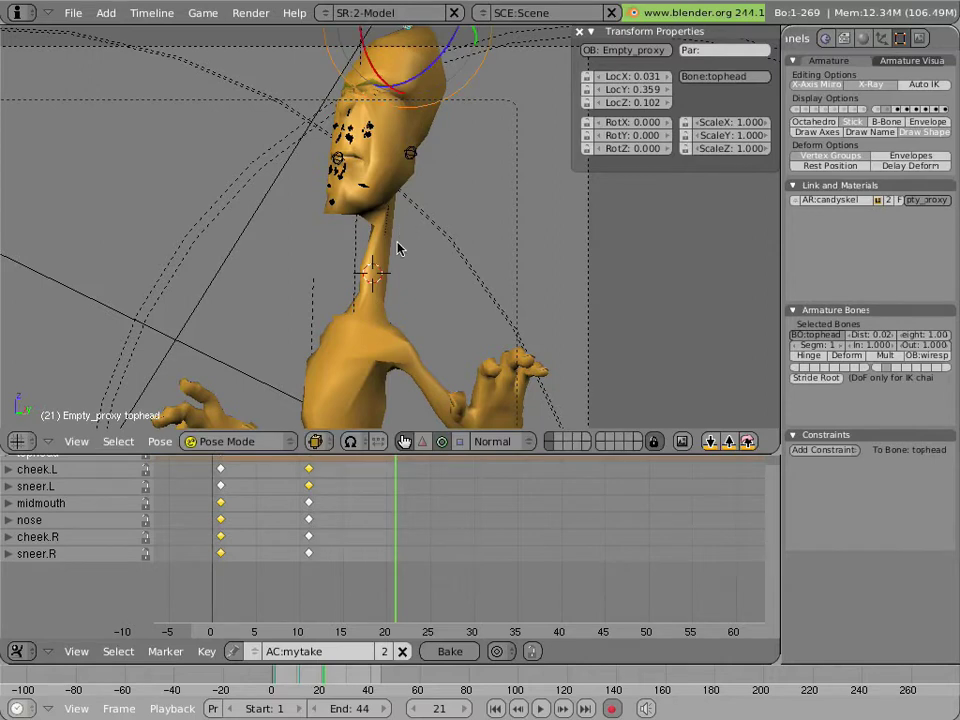
Move the BOTjaw bone down, to about 0.10 in LocY and 0.07 in LocZ, to open the mouth
{"action": "right_click", "coordinate": [338, 222]}
{"action": "key", "text": "g"}
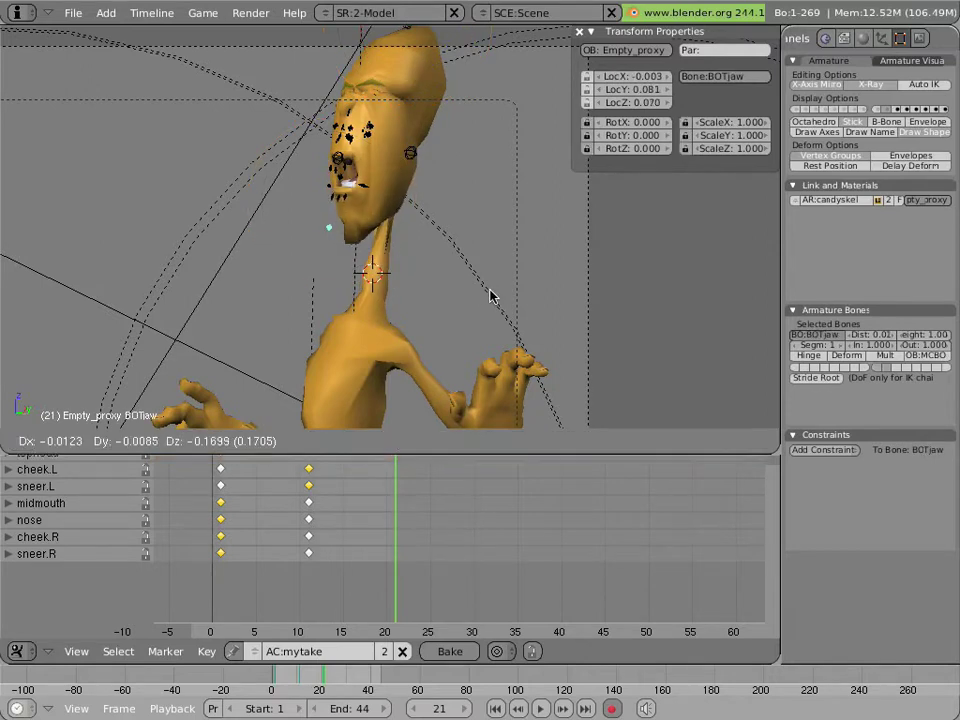
{"action": "left_click", "coordinate": [491, 298]}
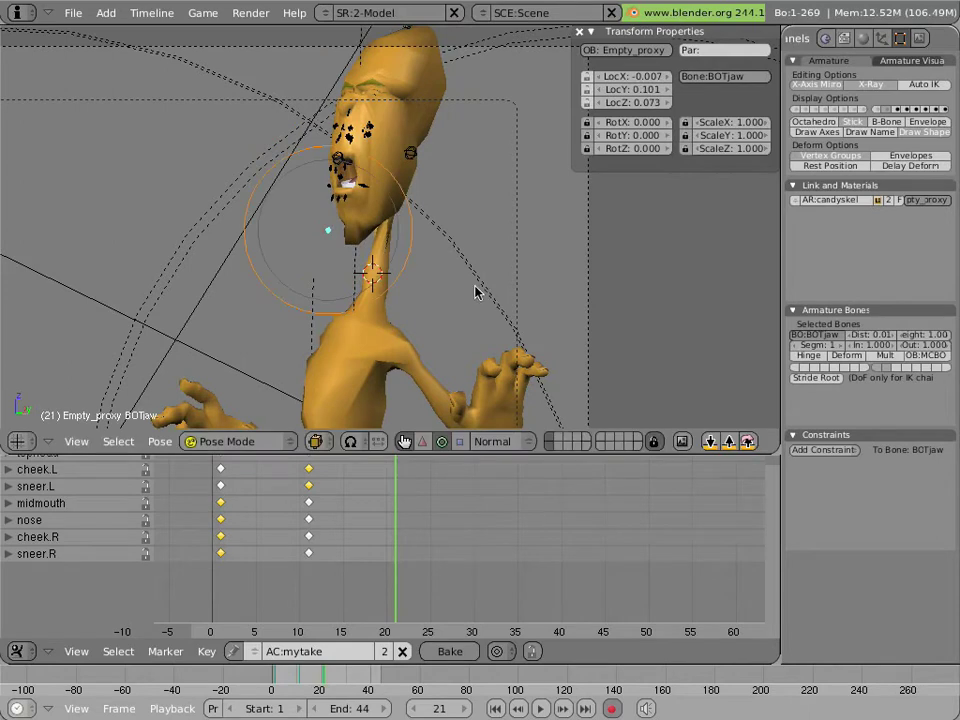
Clear the location of the sidehead.R and sidehead.L bones together
{"action": "scroll", "coordinate": [362, 252], "scroll_direction": "up", "scroll_amount": 3}
{"action": "key", "text": "KP_4"}
{"action": "key", "text": "KP_4"}
{"action": "middle_click_drag", "start_coordinate": [335, 185], "coordinate": [365, 240]}
{"action": "right_click", "coordinate": [300, 218]}
{"action": "right_click", "coordinate": [470, 206], "text": "shift"}
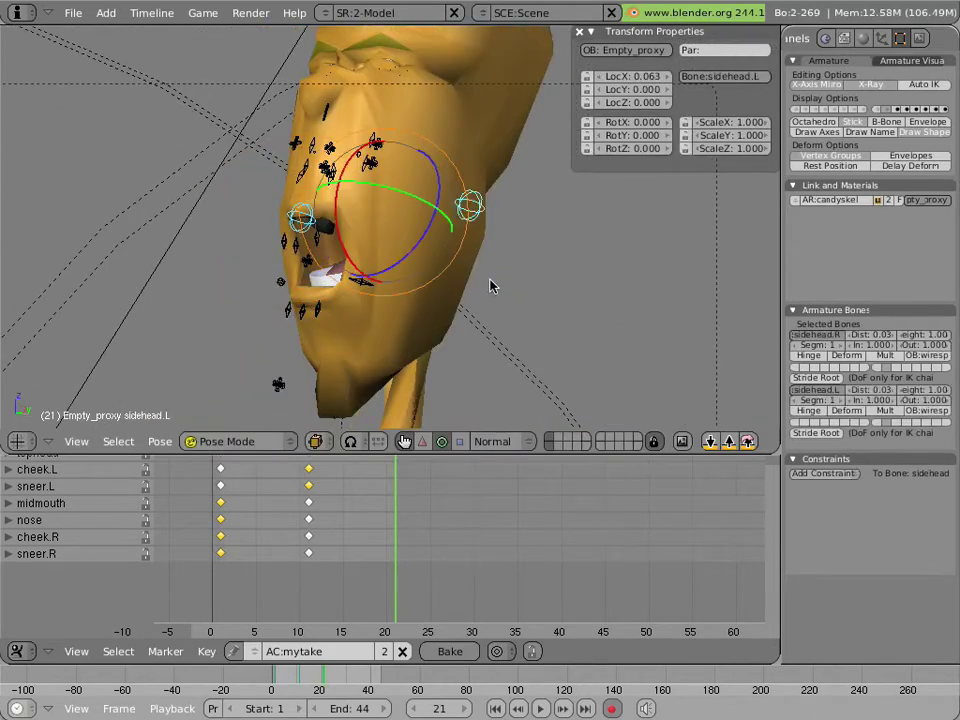
{"action": "key", "text": "alt+g"}
{"action": "left_click", "coordinate": [490, 281]}
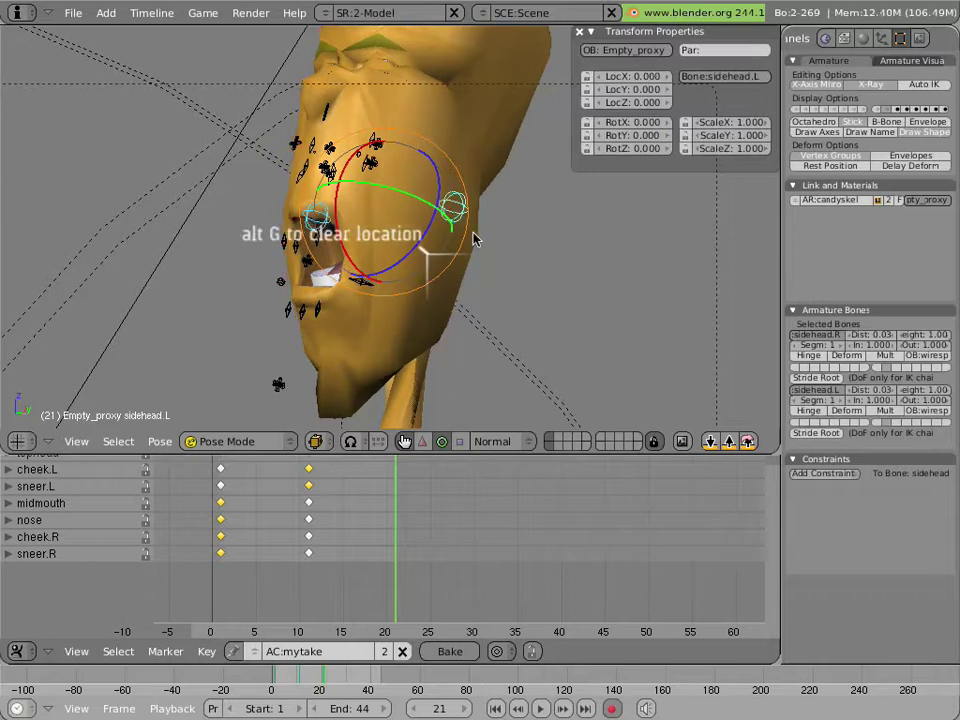
Narrow the face by moving sidehead.L inward to about -0.05 in LocX and sidehead.R to about 0.035 in LocX
{"action": "key", "text": "g"}
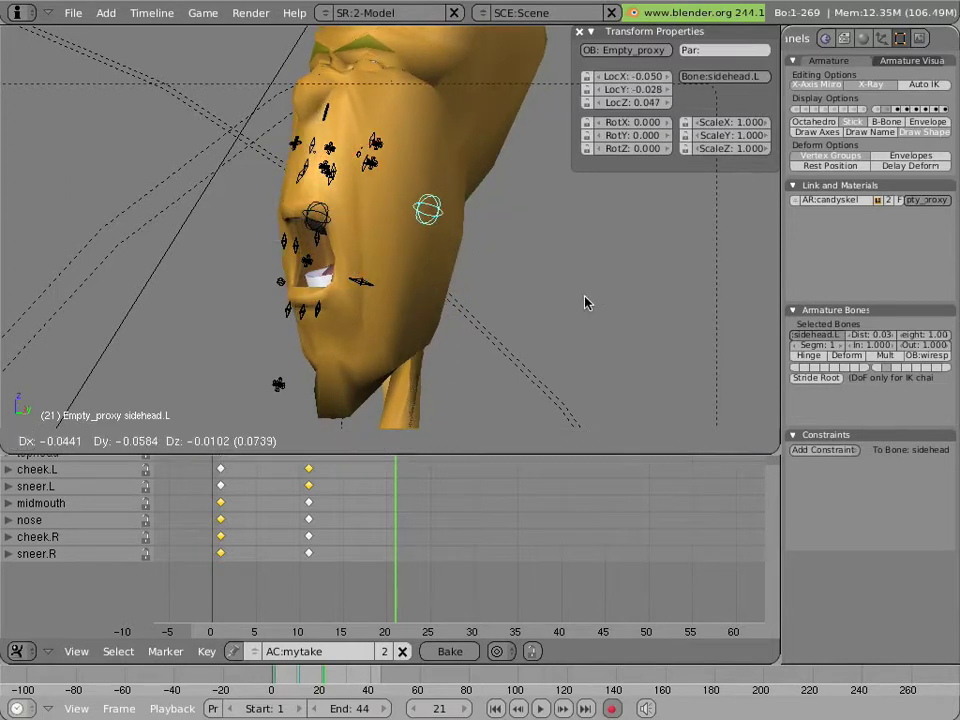
{"action": "left_click", "coordinate": [585, 302]}
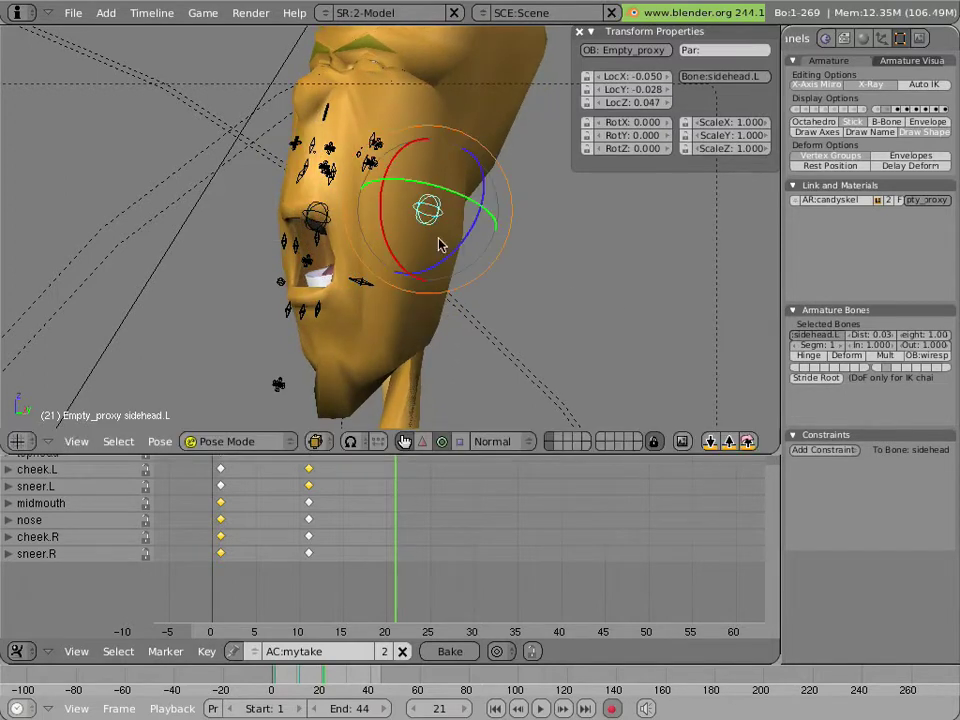
{"action": "left_click", "coordinate": [422, 441]}
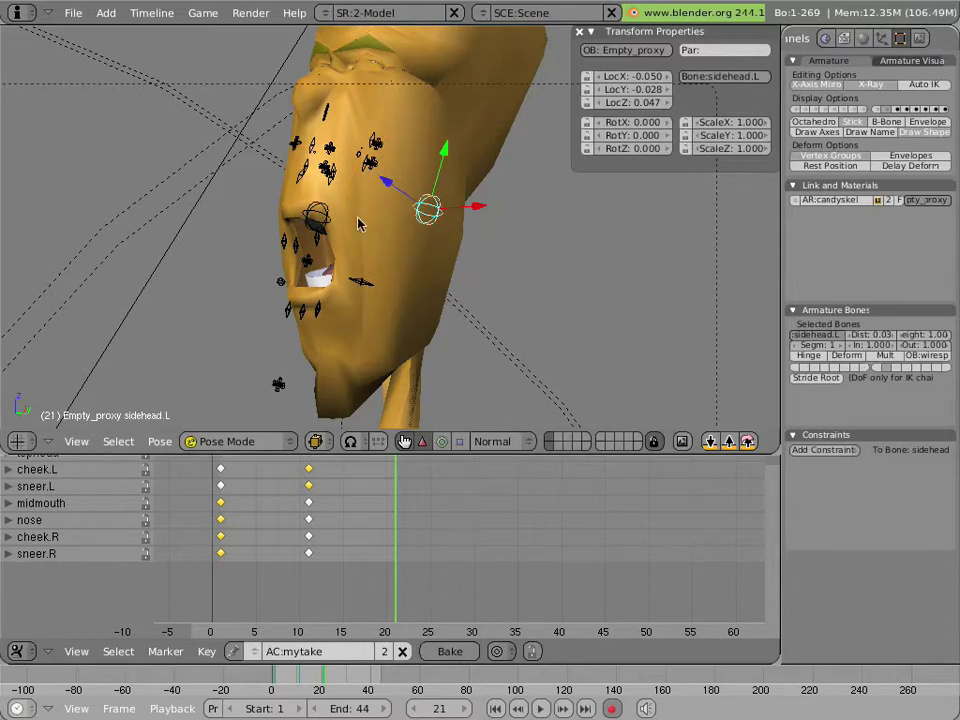
{"action": "right_click", "coordinate": [320, 214]}
{"action": "key", "text": "g"}
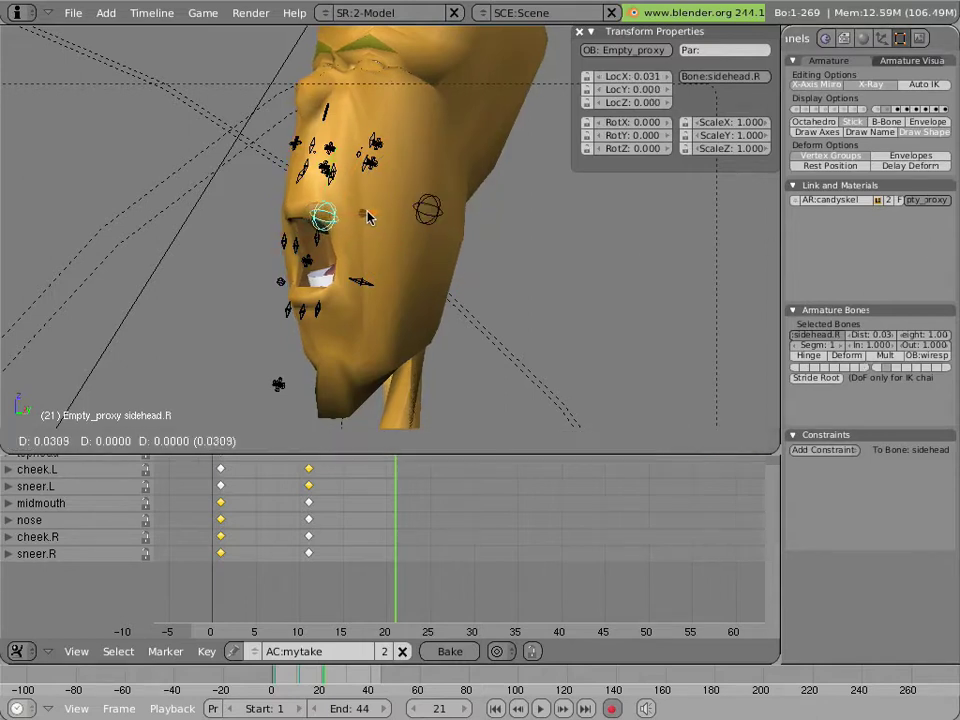
{"action": "left_click", "coordinate": [376, 216]}
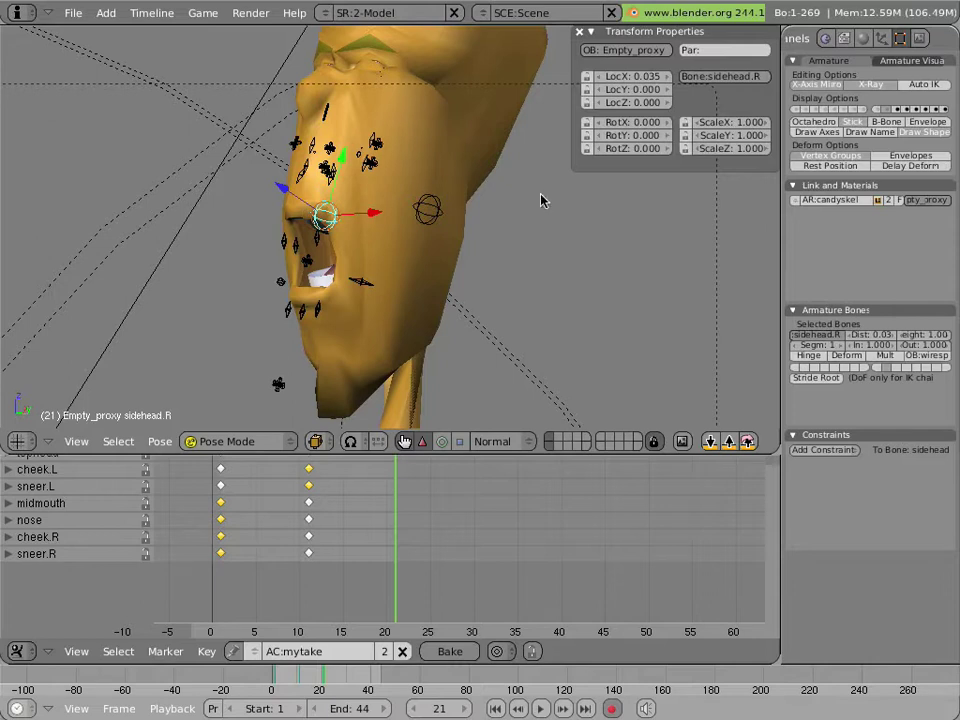
Clear the location of the tophead bone at the crown of the head
{"action": "middle_click_drag", "start_coordinate": [260, 154], "coordinate": [327, 188]}
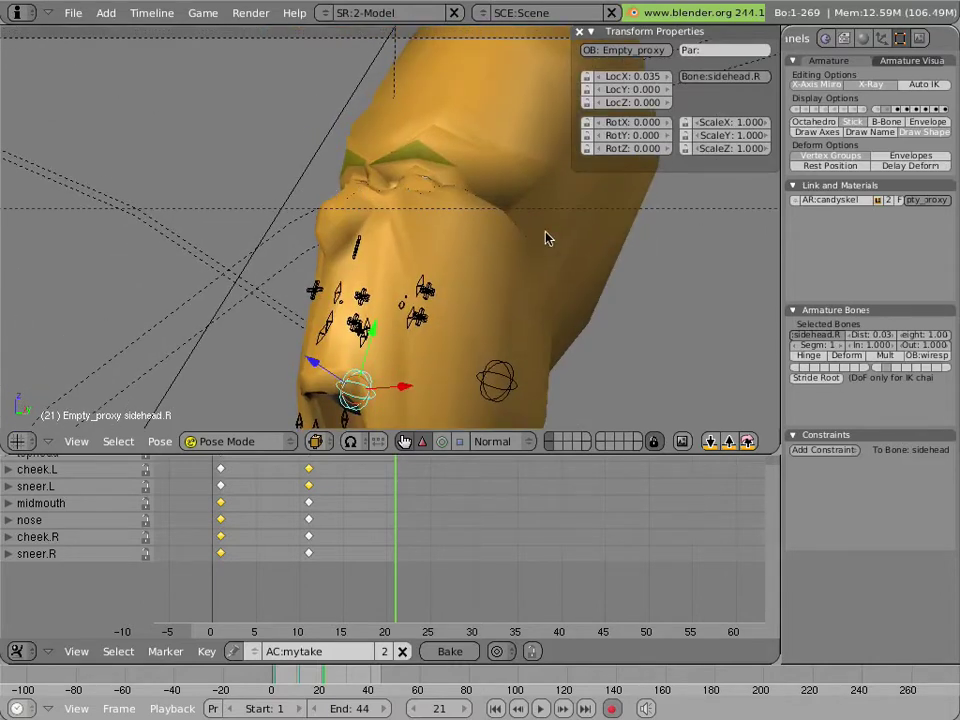
{"action": "middle_click_drag", "start_coordinate": [456, 259], "coordinate": [455, 130]}
{"action": "right_click", "coordinate": [470, 95]}
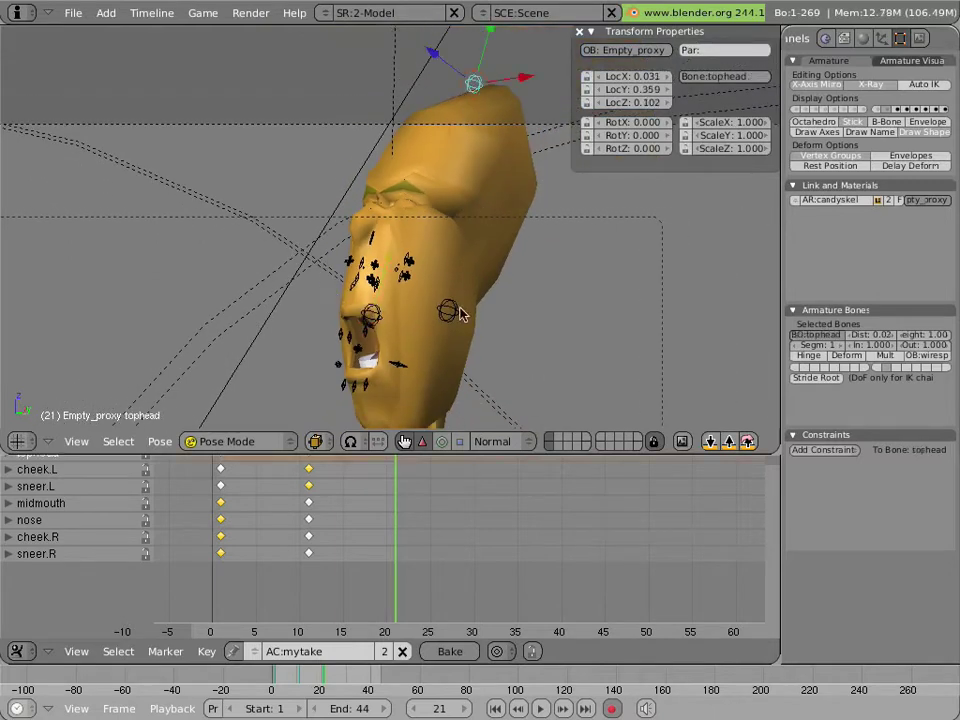
{"action": "key", "text": "alt+g"}
{"action": "left_click", "coordinate": [458, 303]}
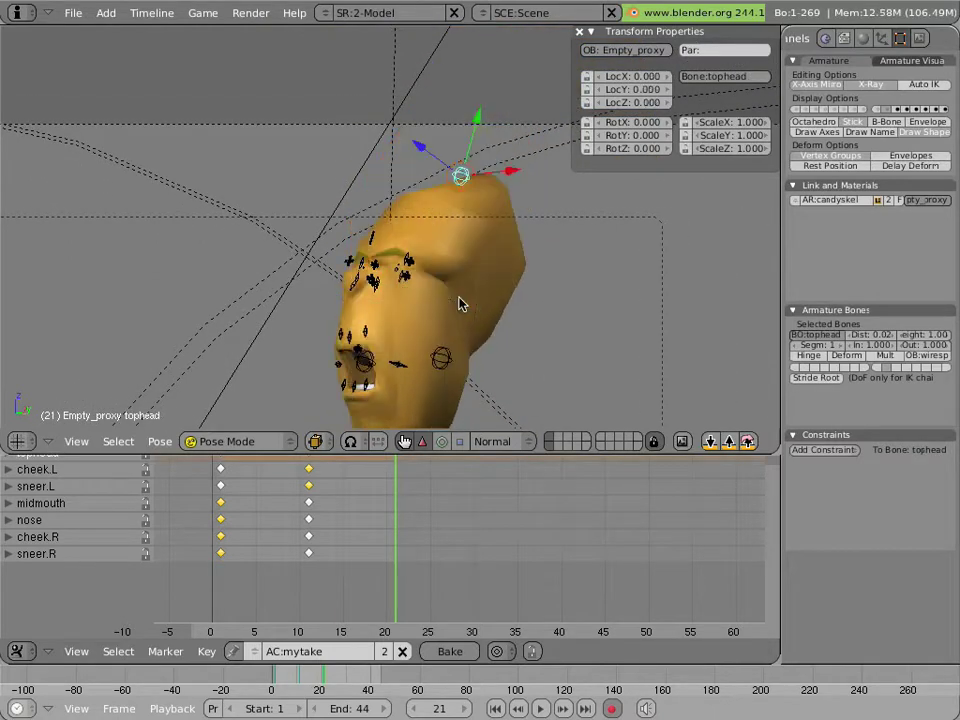
Clear the location of the four eye bones eyebot.R, eyetop.R, eyebot.L and eyetop.L together
{"action": "scroll", "coordinate": [391, 303], "scroll_direction": "up", "scroll_amount": 4}
{"action": "middle_click_drag", "start_coordinate": [391, 303], "coordinate": [293, 233]}
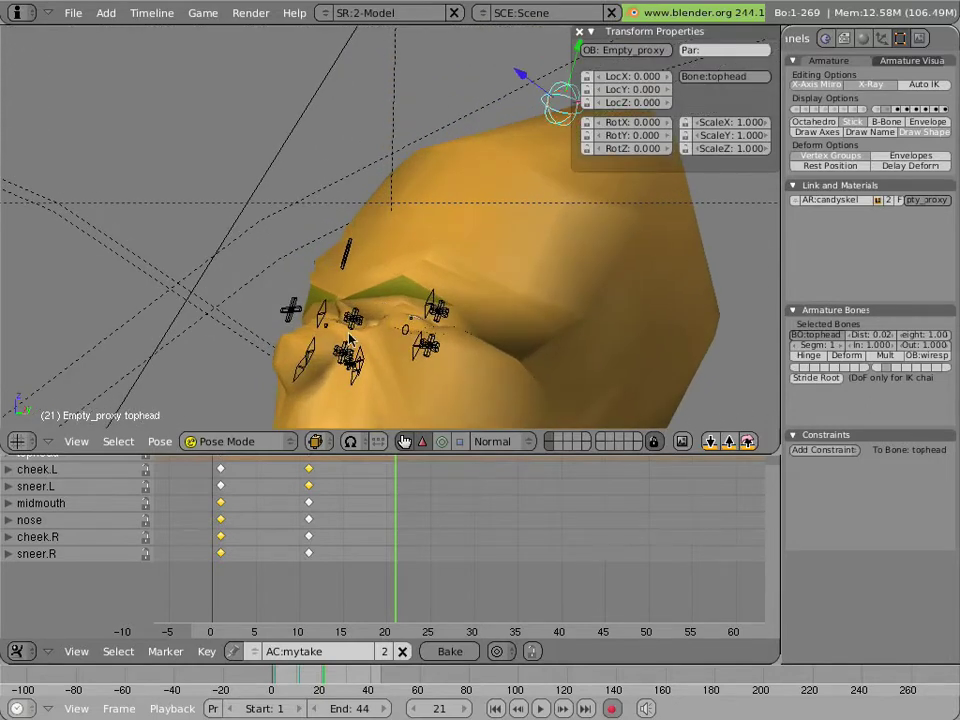
{"action": "right_click", "coordinate": [350, 332]}
{"action": "right_click", "coordinate": [364, 330], "text": "shift"}
{"action": "right_click", "coordinate": [440, 337], "text": "shift"}
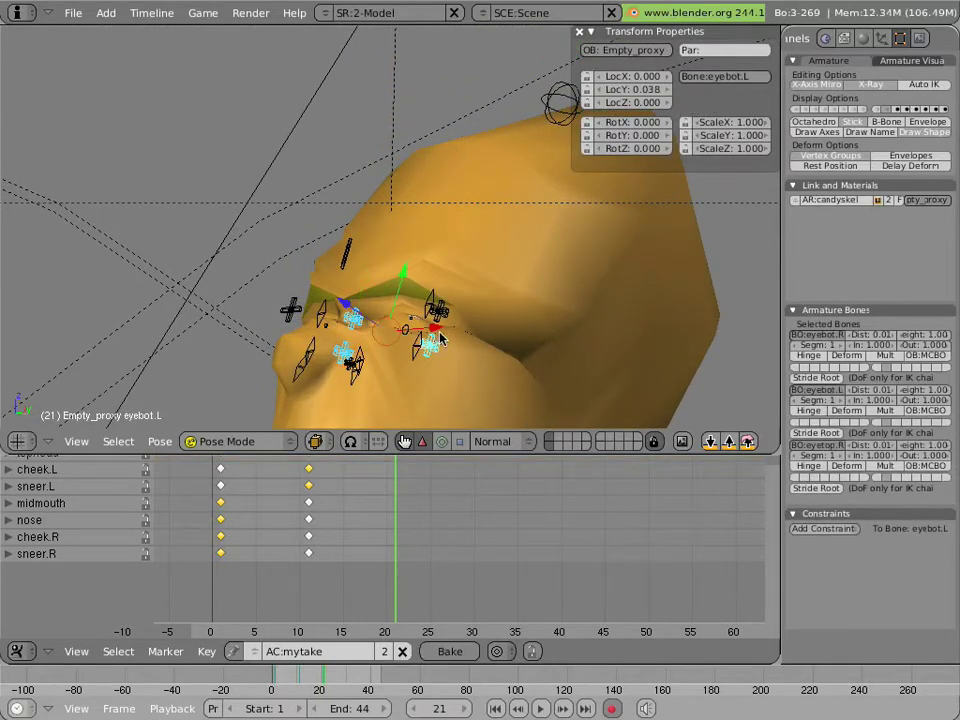
{"action": "right_click", "coordinate": [461, 320], "text": "shift"}
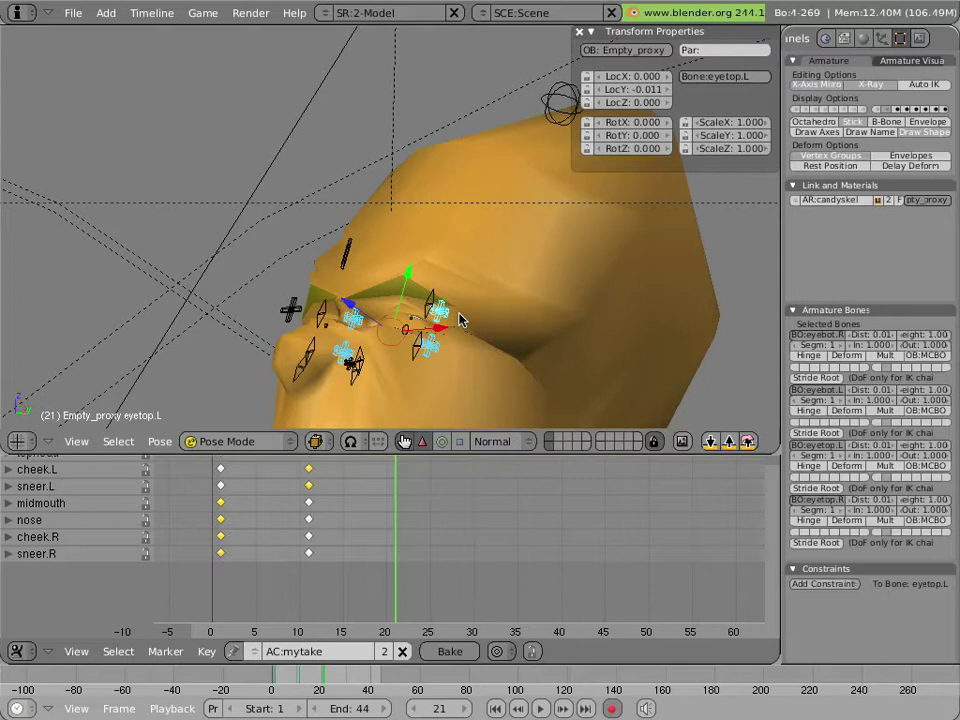
{"action": "key", "text": "alt+g"}
{"action": "left_click", "coordinate": [461, 320]}
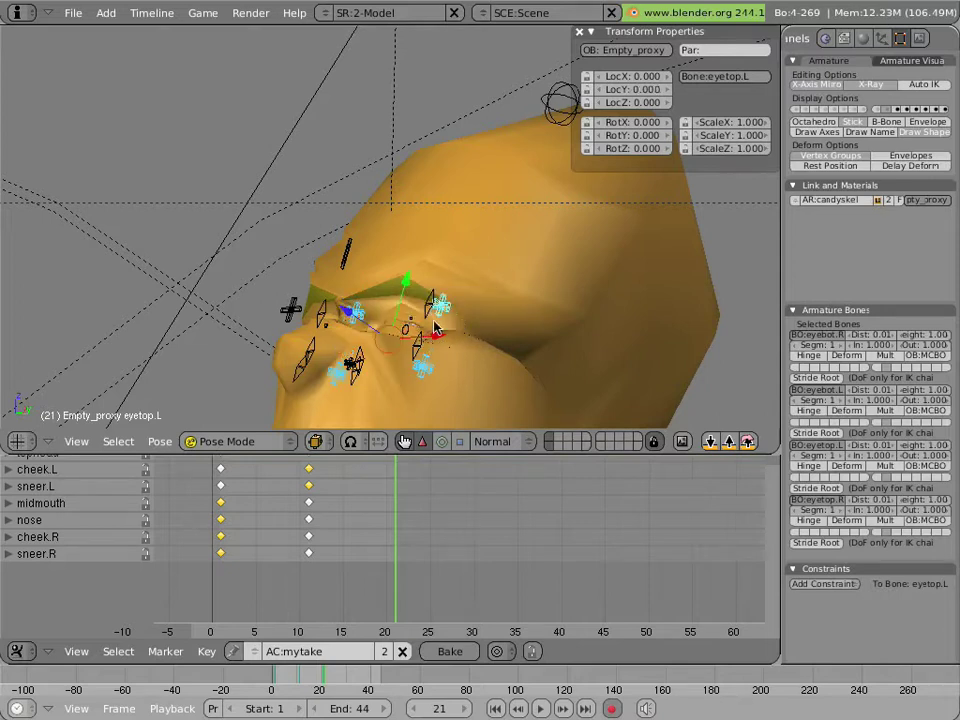
Maximize the 3D view to fill the whole window for close work on the face
{"action": "scroll", "coordinate": [400, 330], "scroll_direction": "up", "scroll_amount": 2}
{"action": "mouse_move", "coordinate": [343, 340]}
{"action": "middle_mouse_down"}
{"action": "mouse_move", "coordinate": [364, 317]}
{"action": "mouse_move", "coordinate": [352, 323]}
{"action": "middle_mouse_up"}
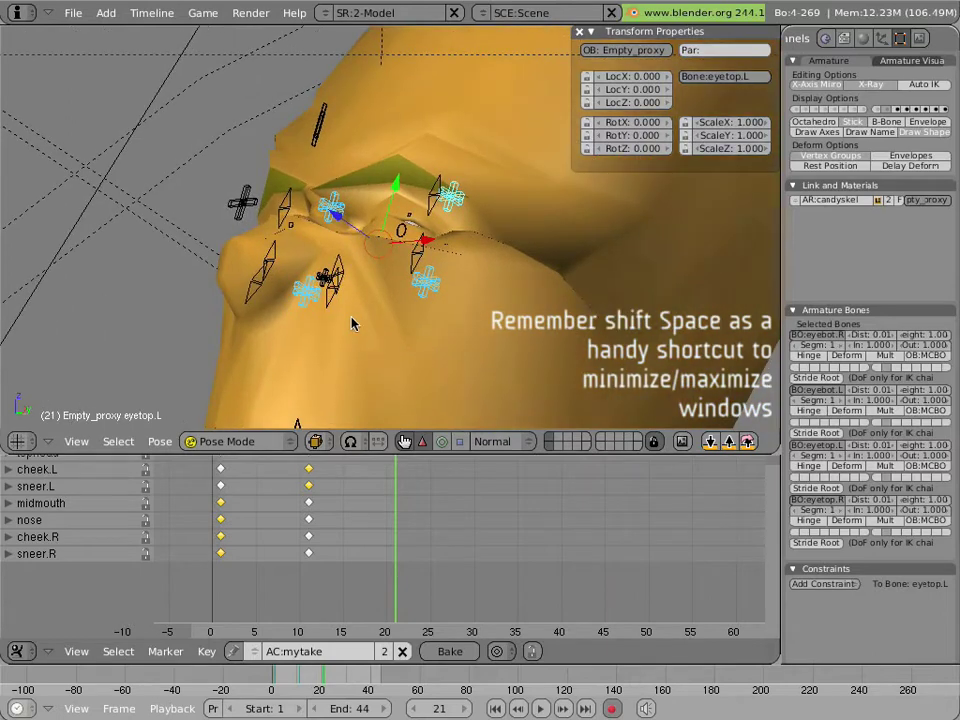
{"action": "key", "text": "shift+space"}
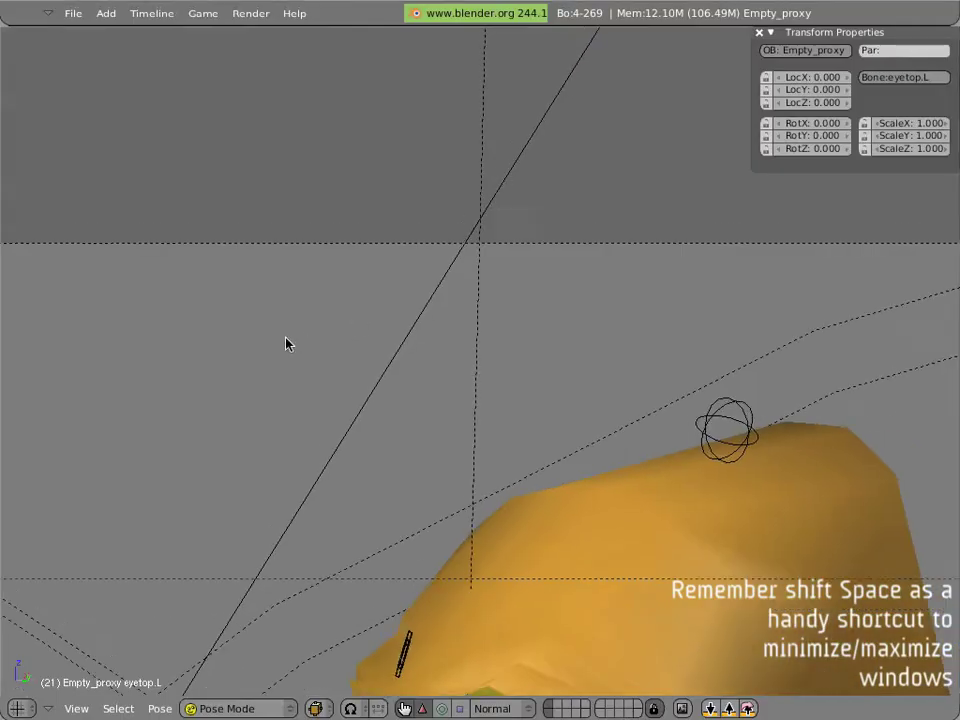
{"action": "middle_click_drag", "start_coordinate": [286, 344], "coordinate": [328, 330]}
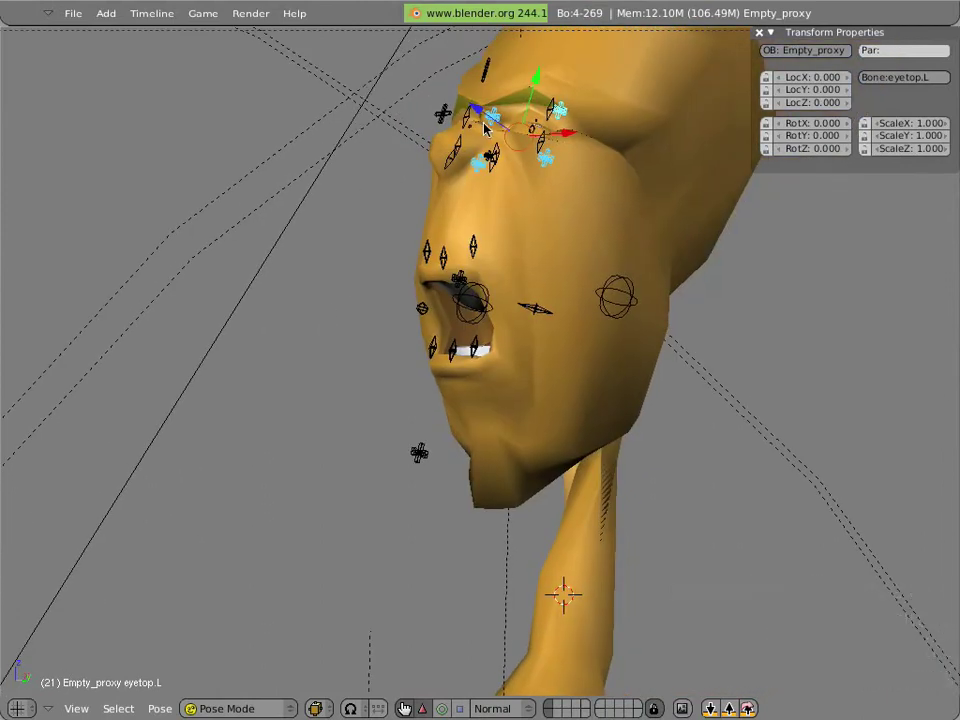
{"action": "scroll", "coordinate": [446, 111], "scroll_direction": "up", "scroll_amount": 2}
{"action": "middle_click_drag", "start_coordinate": [476, 111], "coordinate": [466, 148]}
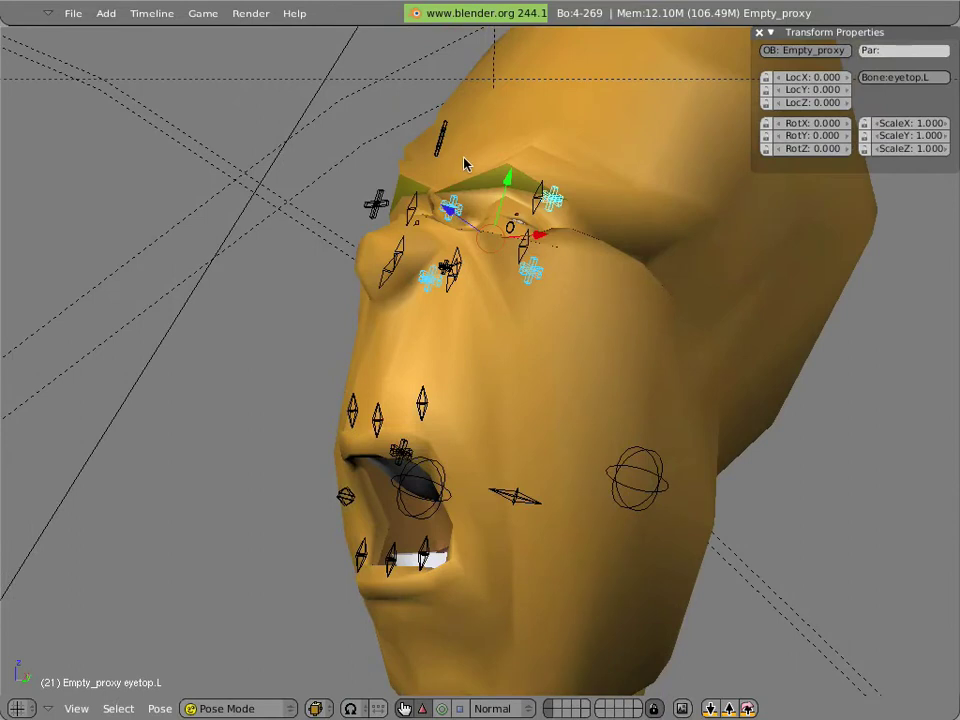
{"action": "scroll", "coordinate": [463, 163], "scroll_direction": "up", "scroll_amount": 2}
Scale the BOT_eyelid_L bone up to about 2.29 to open the left eye wide
{"action": "right_click", "coordinate": [531, 168]}
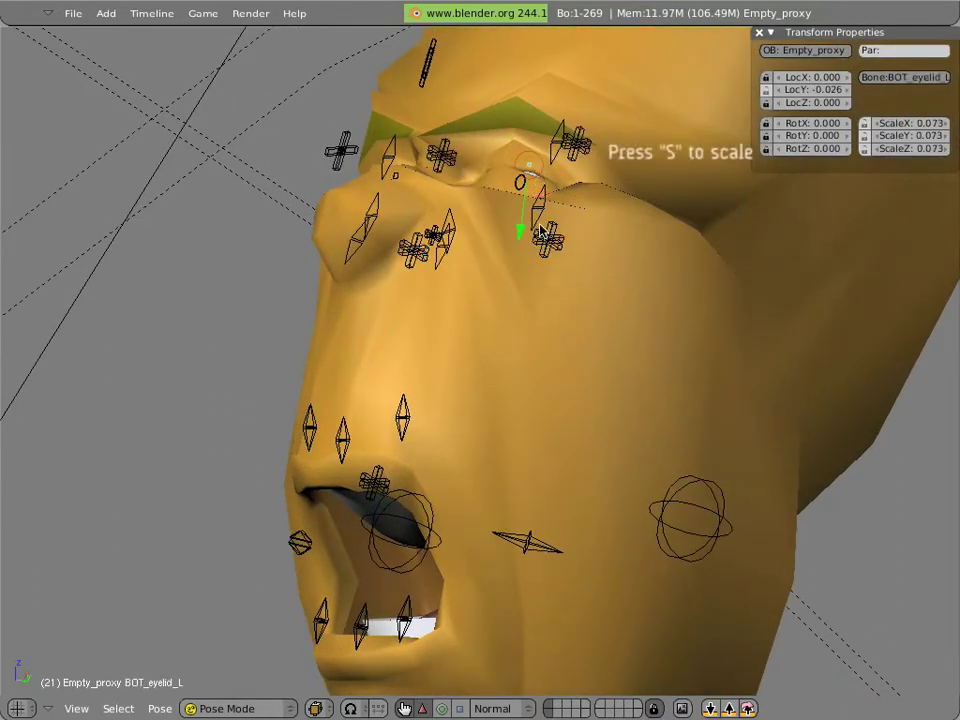
{"action": "key", "text": "s"}
{"action": "left_click", "coordinate": [748, 540]}
{"action": "key", "text": "s"}
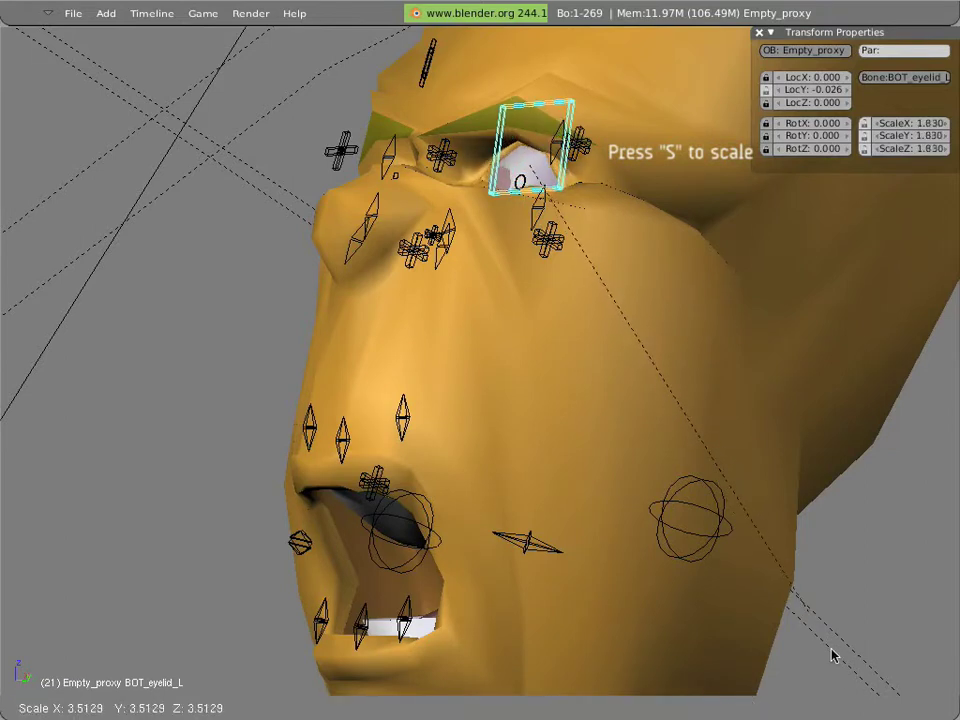
{"action": "left_click", "coordinate": [870, 707]}
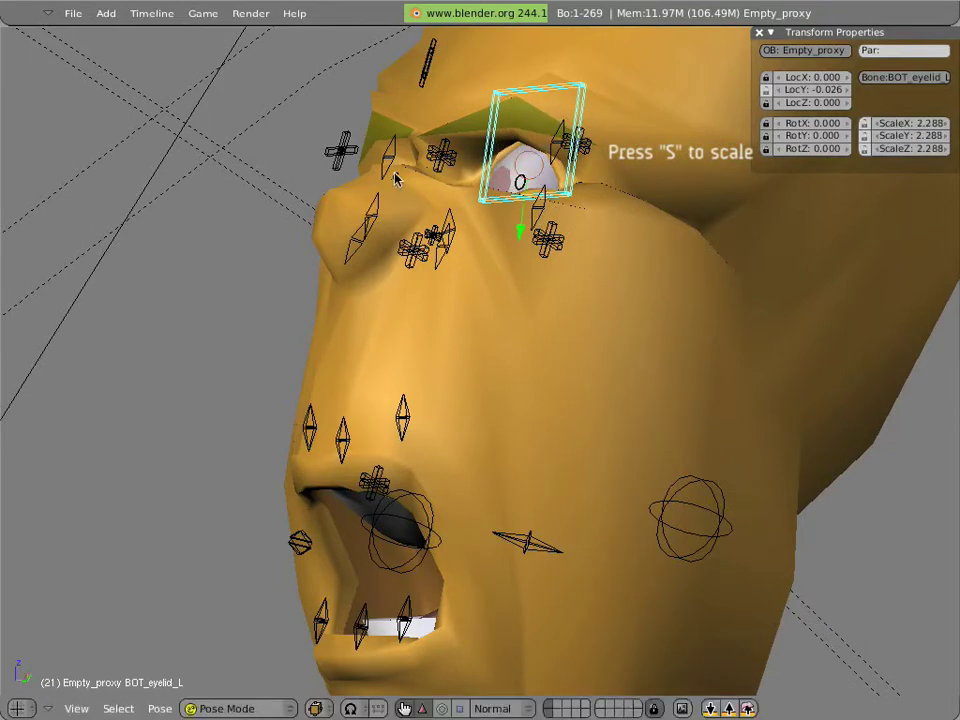
Scale the BOT_eyelid_R bone up to about 1.30 to open the right eye
{"action": "right_click", "coordinate": [395, 175]}
{"action": "key", "text": "s"}
{"action": "left_click", "coordinate": [630, 600]}
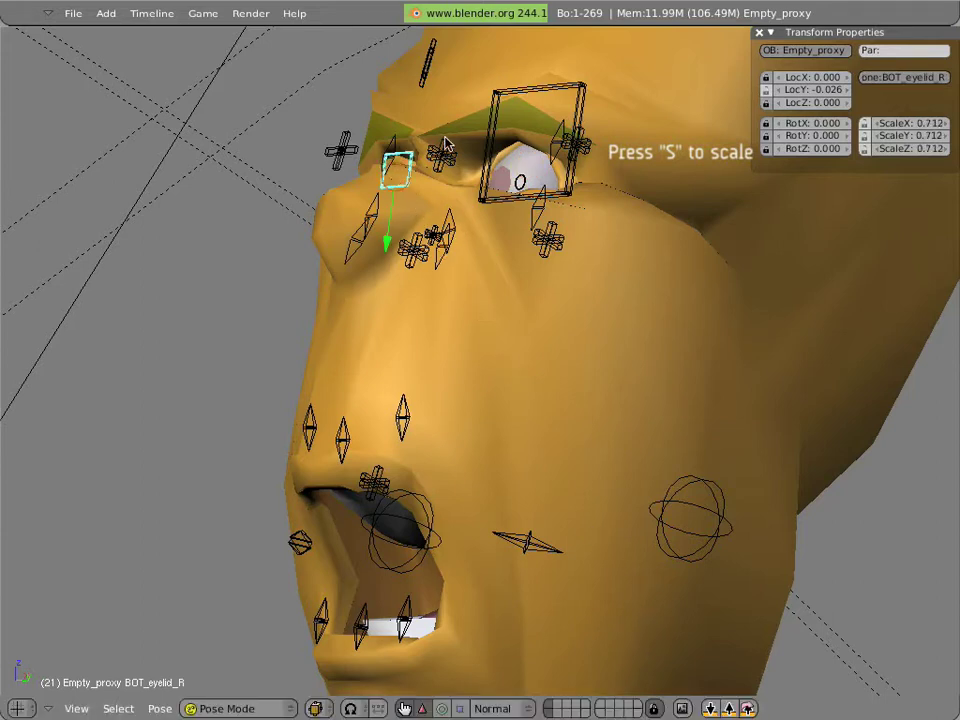
{"action": "key", "text": "s"}
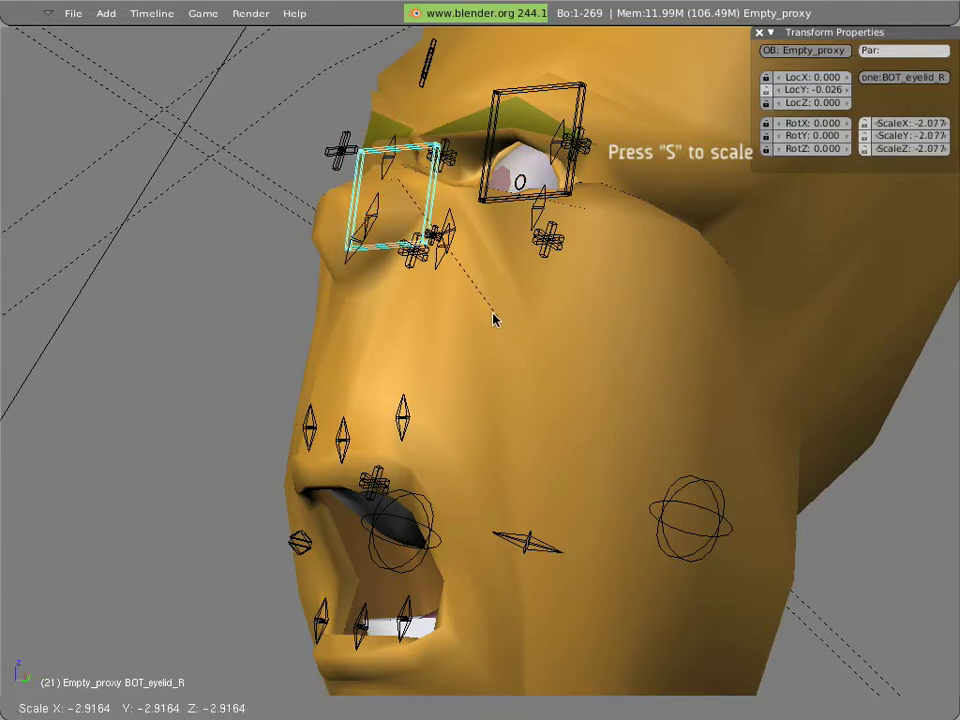
{"action": "right_click", "coordinate": [452, 240]}
{"action": "key", "text": "s"}
{"action": "left_click", "coordinate": [489, 297]}
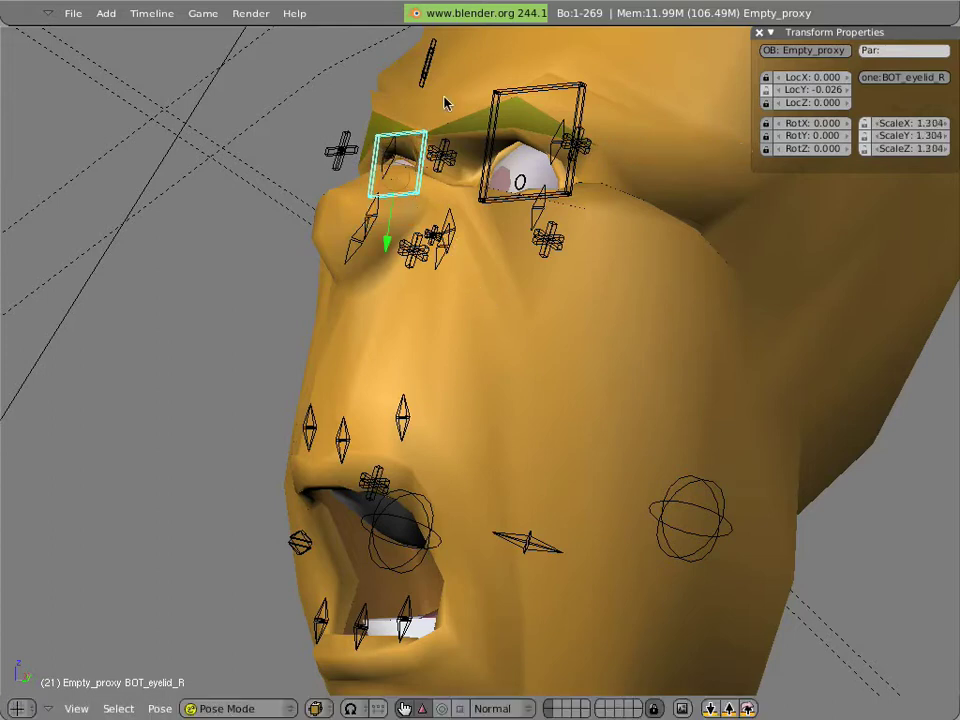
Raise the eyebrows by moving brow.L to about 0.12 and brow.R to about 0.085 in LocY
{"action": "right_click", "coordinate": [562, 135]}
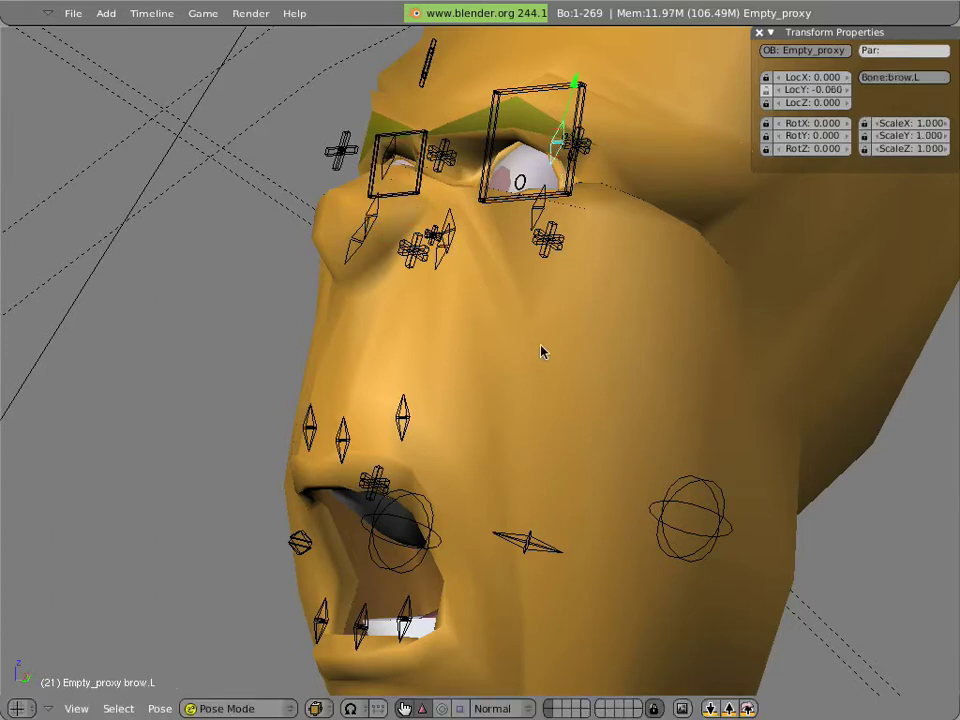
{"action": "key", "text": "g"}
{"action": "left_click", "coordinate": [543, 300]}
{"action": "middle_click_drag", "start_coordinate": [543, 300], "coordinate": [524, 268]}
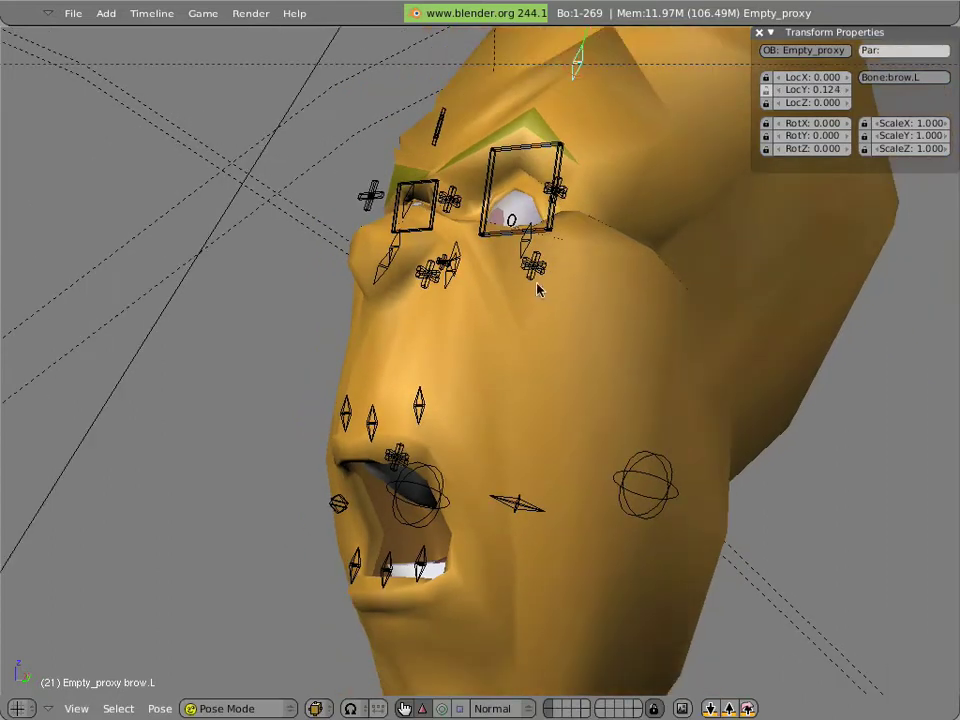
{"action": "right_click", "coordinate": [415, 210]}
{"action": "key", "text": "g"}
{"action": "left_click", "coordinate": [478, 235]}
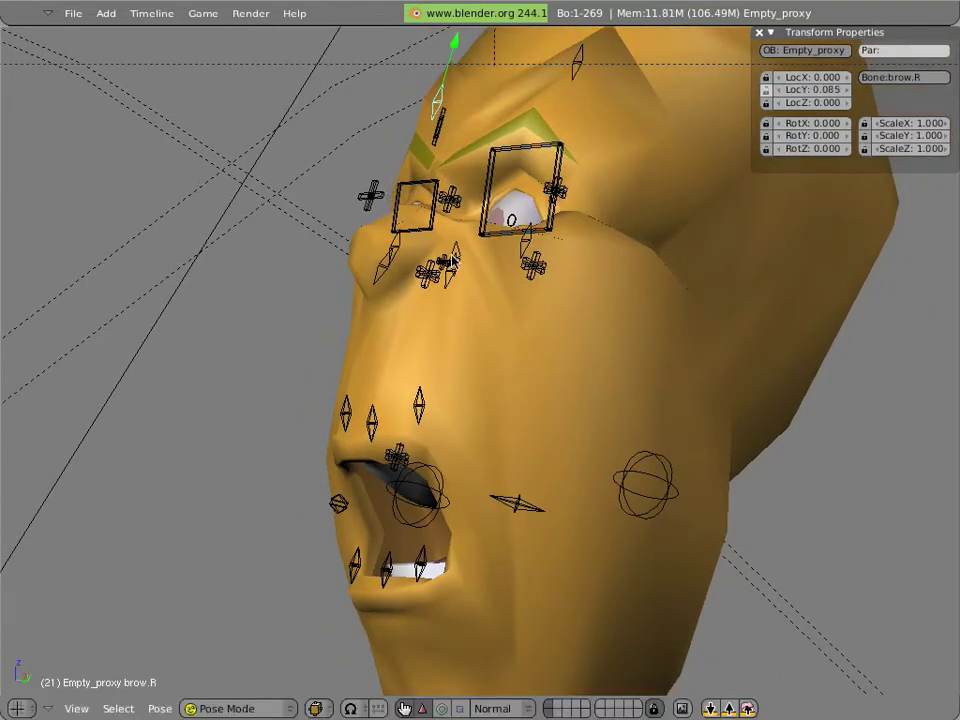
Raise the middle of the brow by moving the browmid bone up onto the forehead
{"action": "right_click", "coordinate": [452, 262]}
{"action": "key", "text": "g"}
{"action": "left_click", "coordinate": [452, 288]}
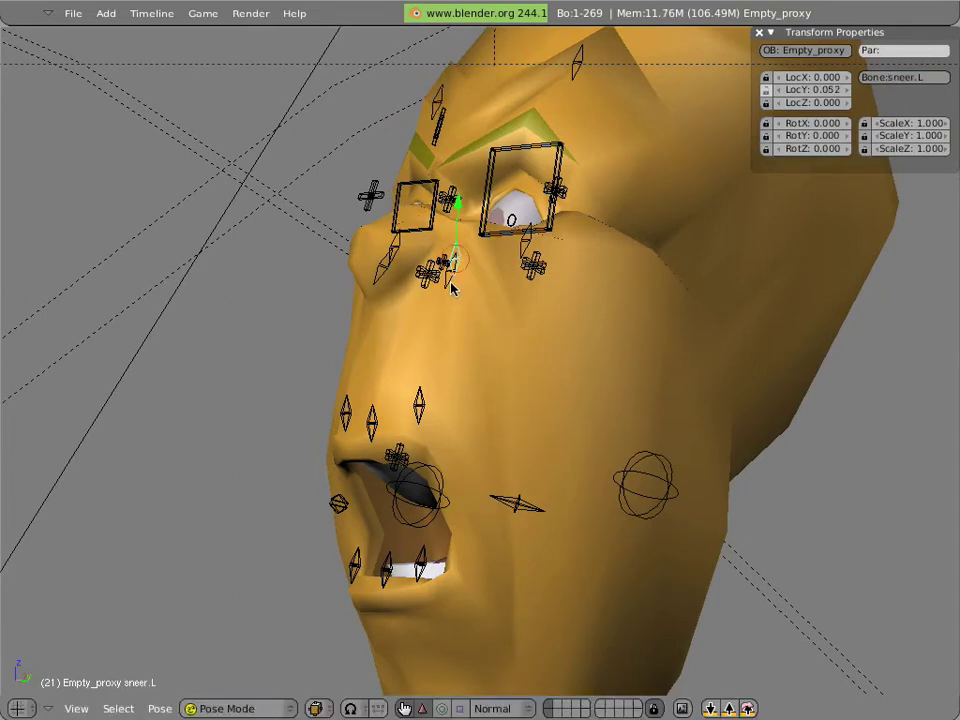
{"action": "right_click", "coordinate": [491, 381]}
{"action": "key", "text": "g"}
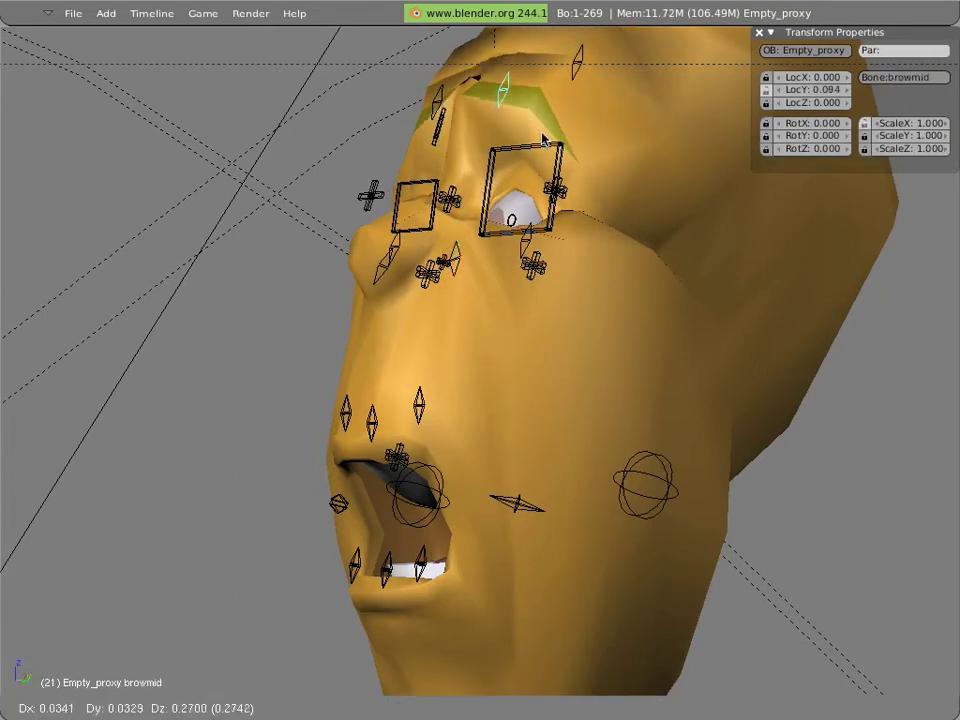
{"action": "left_click", "coordinate": [538, 147]}
Scale the BOTbrowmid bone to about -0.57 in ScaleX and move browmid even higher on the forehead
{"action": "right_click", "coordinate": [460, 146]}
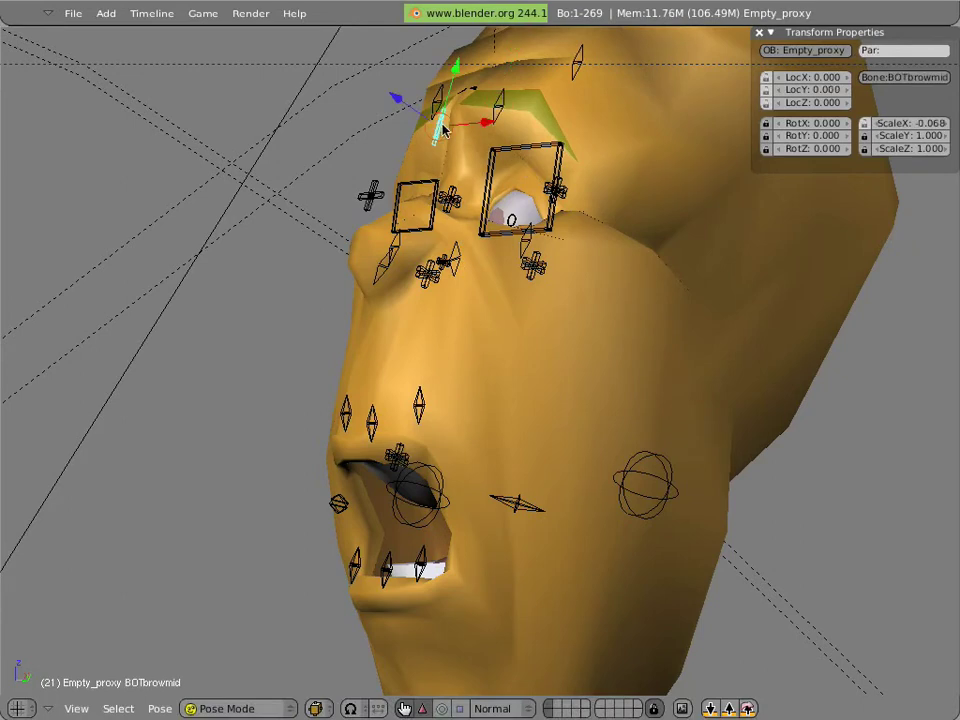
{"action": "key", "text": "s"}
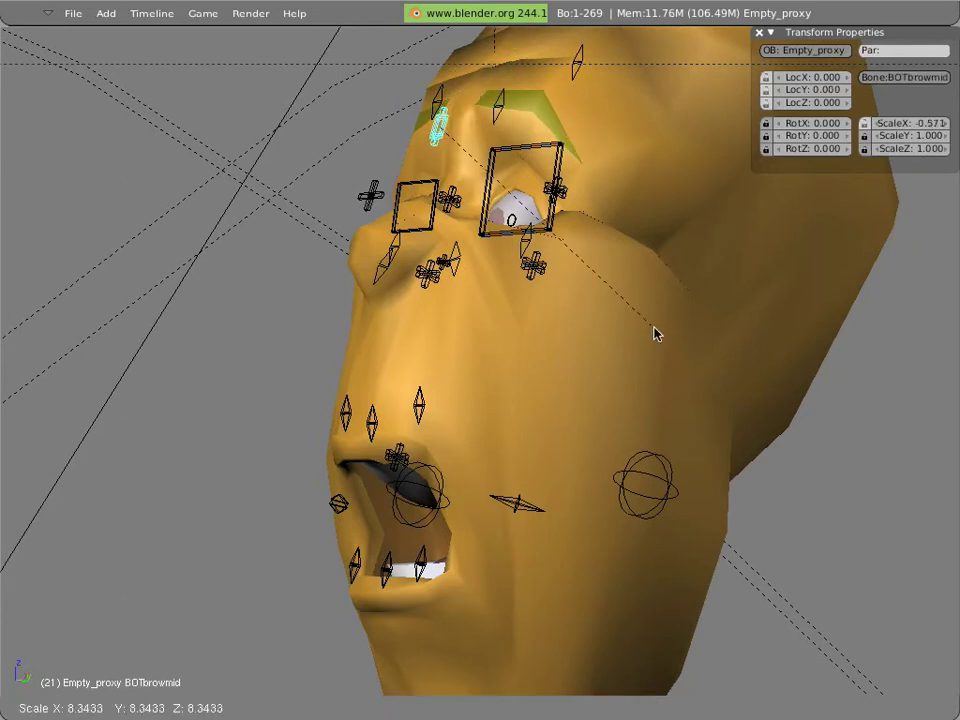
{"action": "left_click", "coordinate": [656, 332]}
{"action": "right_click", "coordinate": [491, 117]}
{"action": "key", "text": "g"}
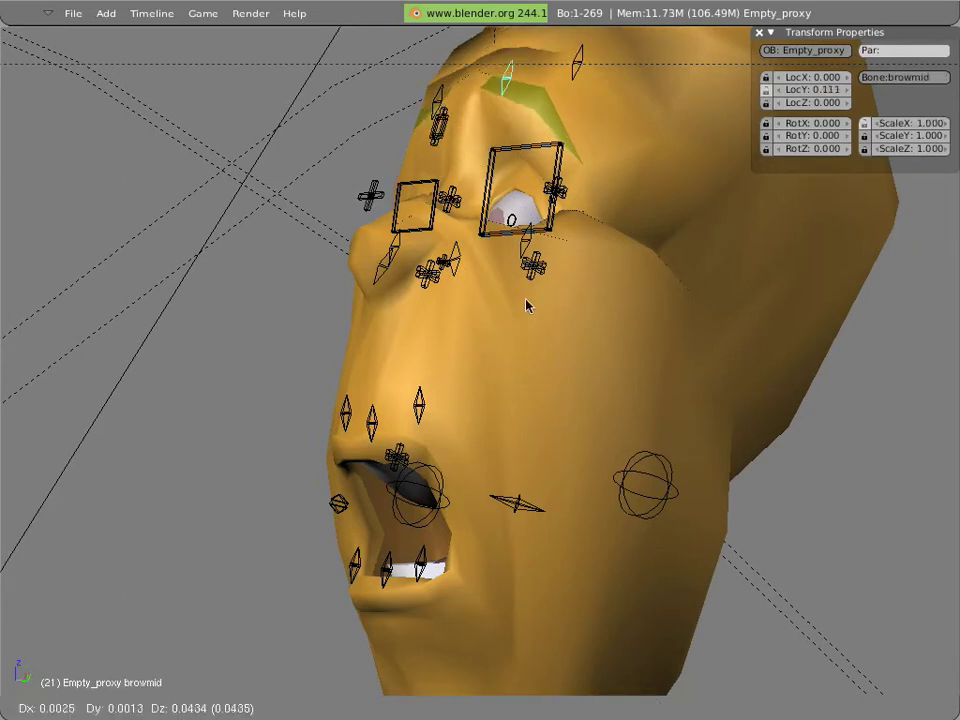
{"action": "left_click", "coordinate": [514, 343]}
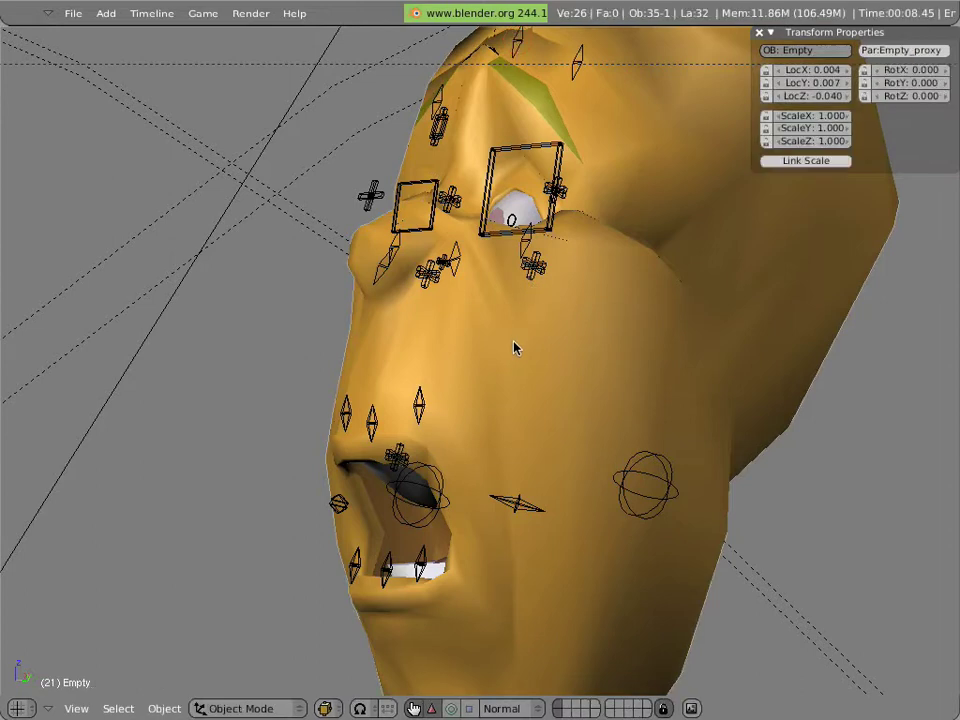
Turn on subsurf smoothing for the character mesh
{"action": "key", "text": "shift+o"}
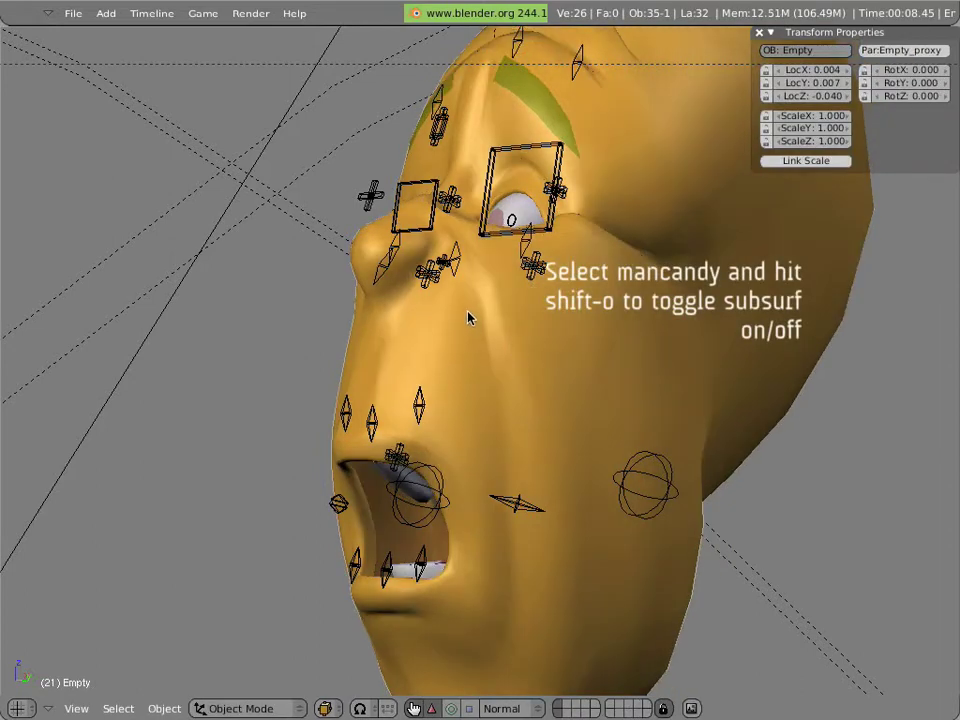
{"action": "scroll", "coordinate": [465, 317], "scroll_direction": "down", "scroll_amount": 2}
{"action": "scroll", "coordinate": [405, 420], "scroll_direction": "up", "scroll_amount": 2}
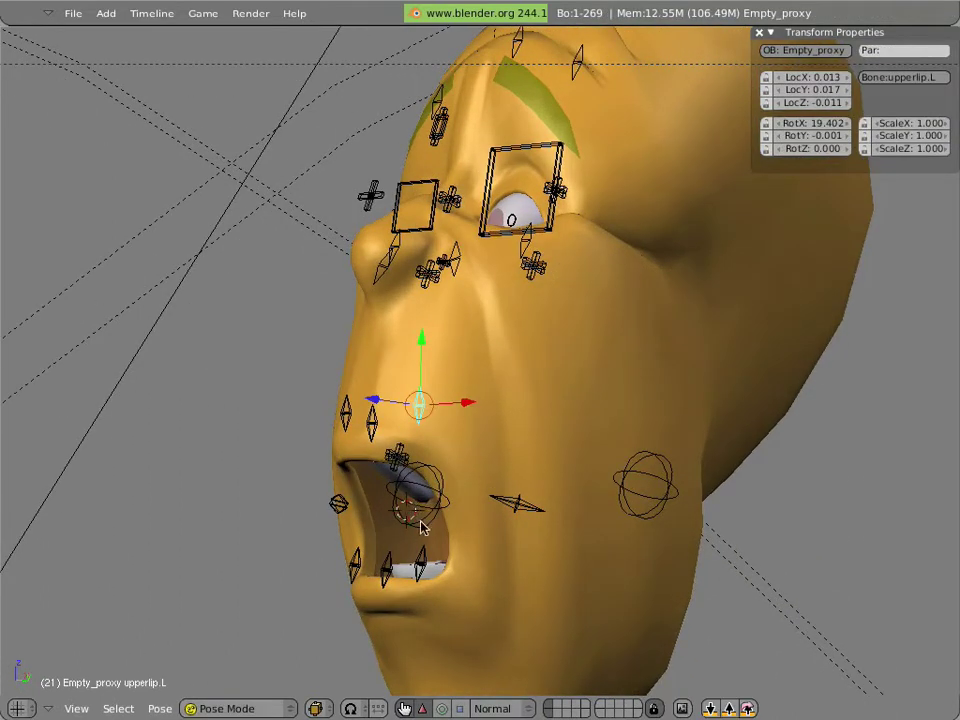
Clear the rotation of the three upper lip bones
{"action": "key", "text": "g"}
{"action": "left_click", "coordinate": [397, 432]}
{"action": "right_click", "coordinate": [372, 425], "text": "shift"}
{"action": "right_click", "coordinate": [345, 413], "text": "shift"}
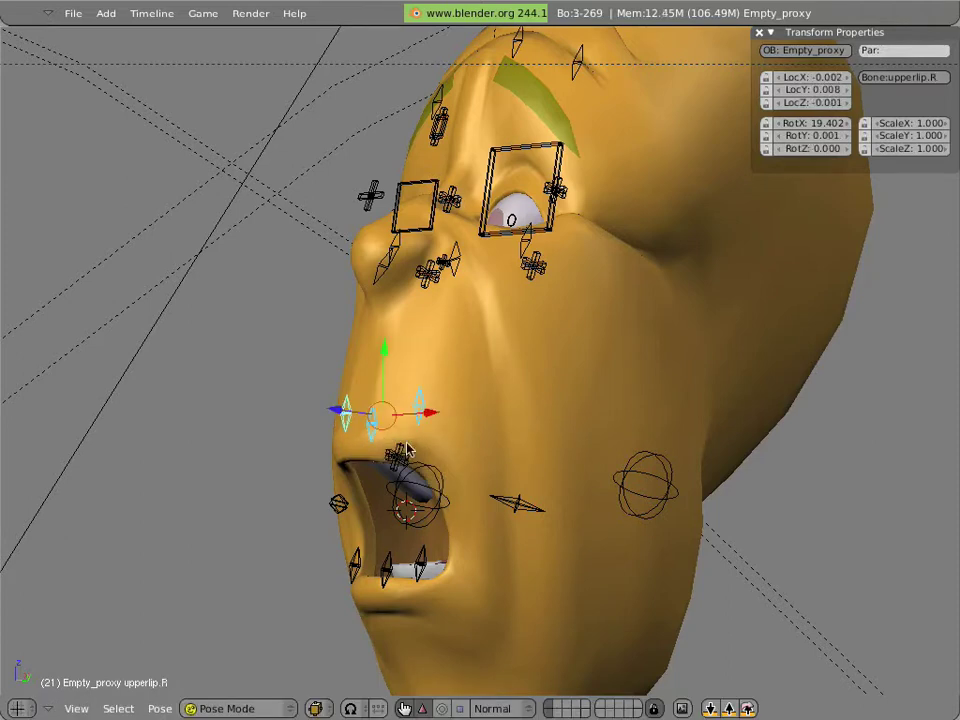
{"action": "key", "text": "alt+r"}
{"action": "left_click", "coordinate": [407, 447]}
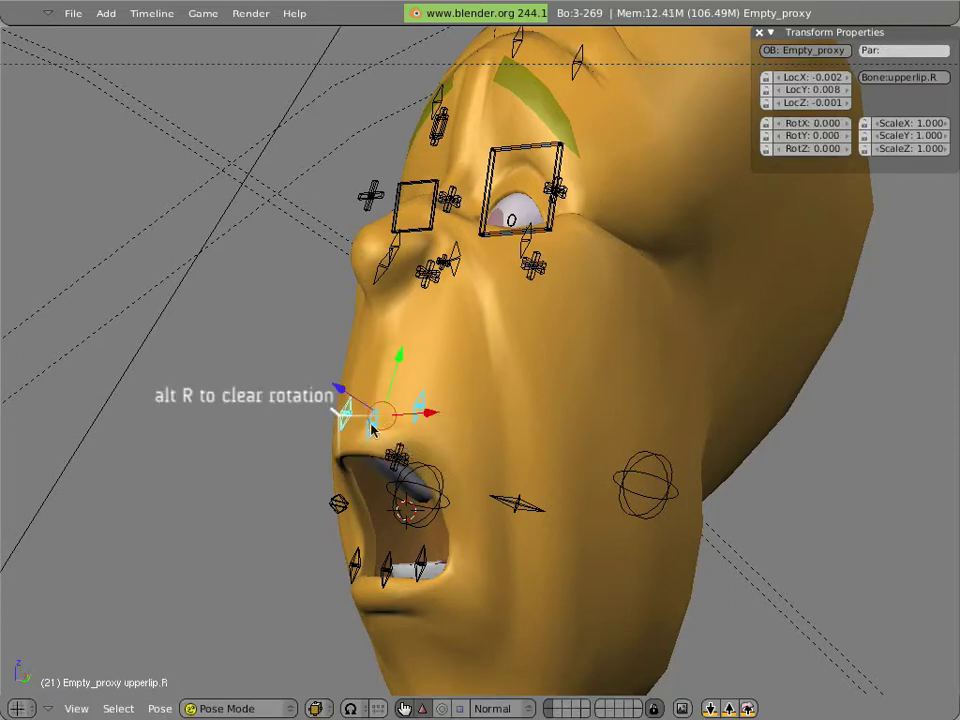
Raise the upper lip bones to expose the upper teeth, bringing upperlip.R to about 0.042 in LocY
{"action": "left_click_drag", "start_coordinate": [392, 369], "coordinate": [452, 317]}
{"action": "right_click", "coordinate": [427, 379]}
{"action": "right_click", "coordinate": [351, 395]}
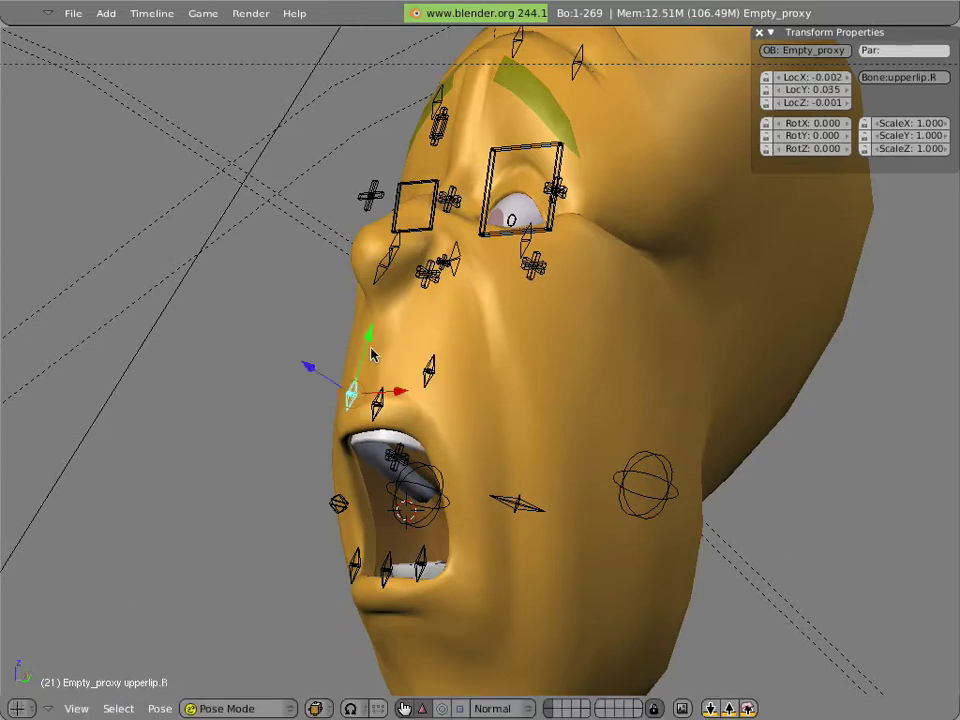
{"action": "left_click_drag", "start_coordinate": [371, 354], "coordinate": [375, 344]}
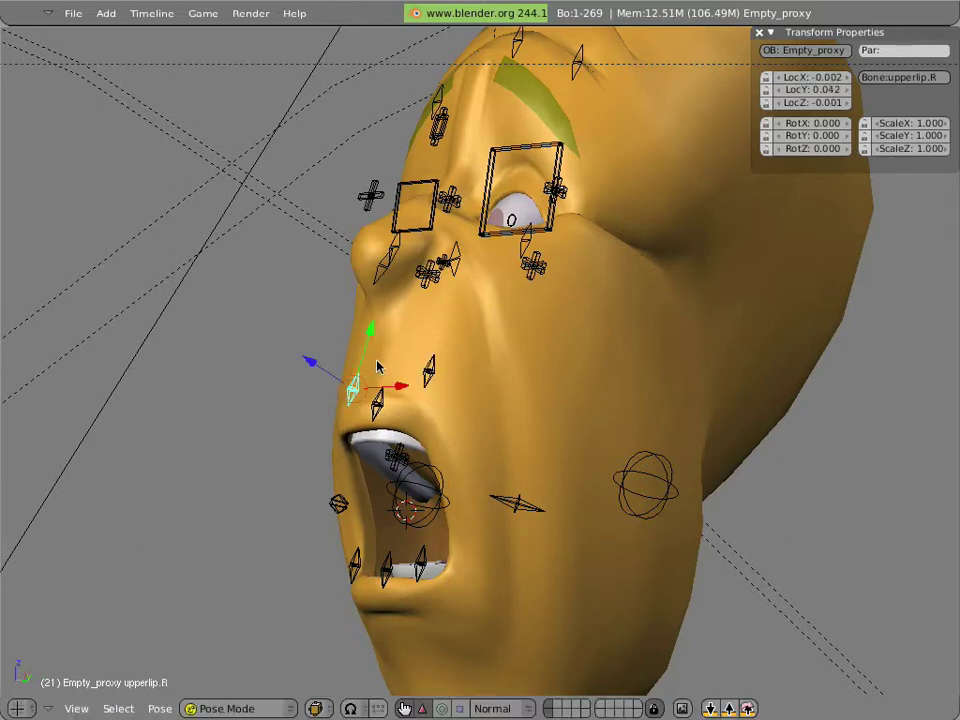
Clear the rotation of the three lower lip bones
{"action": "middle_click_drag", "start_coordinate": [376, 401], "coordinate": [429, 467]}
{"action": "right_click", "coordinate": [346, 360]}
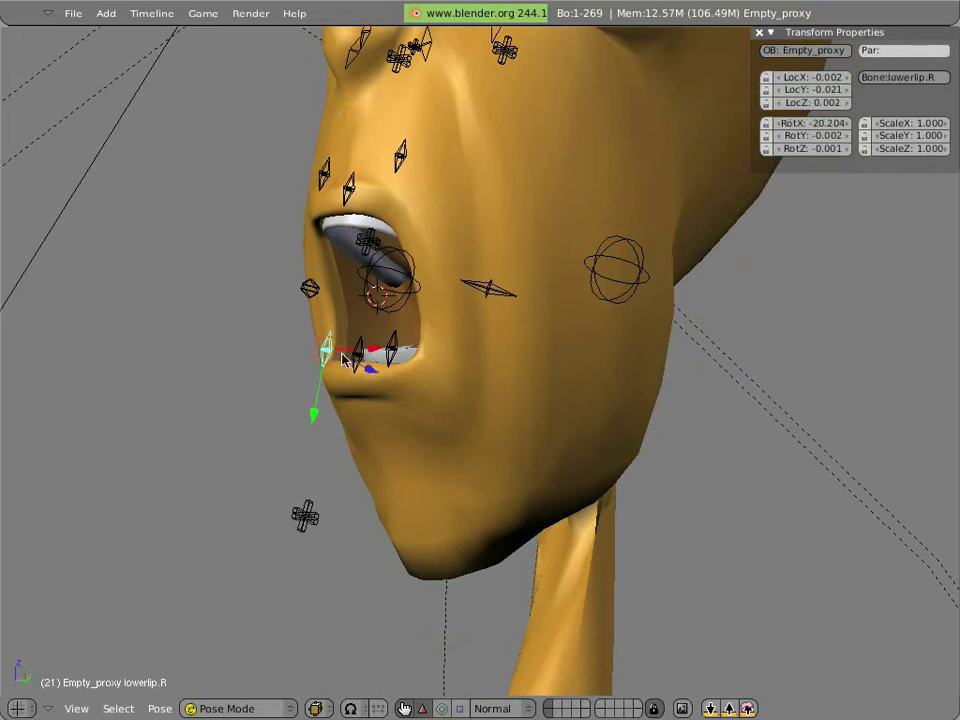
{"action": "right_click", "coordinate": [358, 358], "text": "shift"}
{"action": "right_click", "coordinate": [398, 375], "text": "shift"}
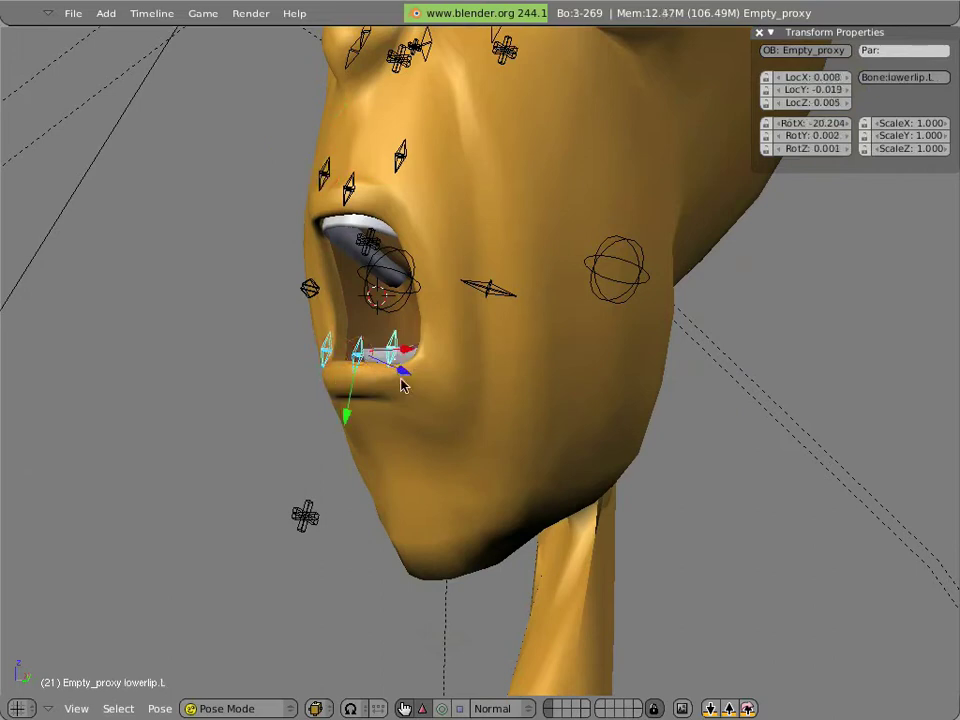
{"action": "key", "text": "alt+r"}
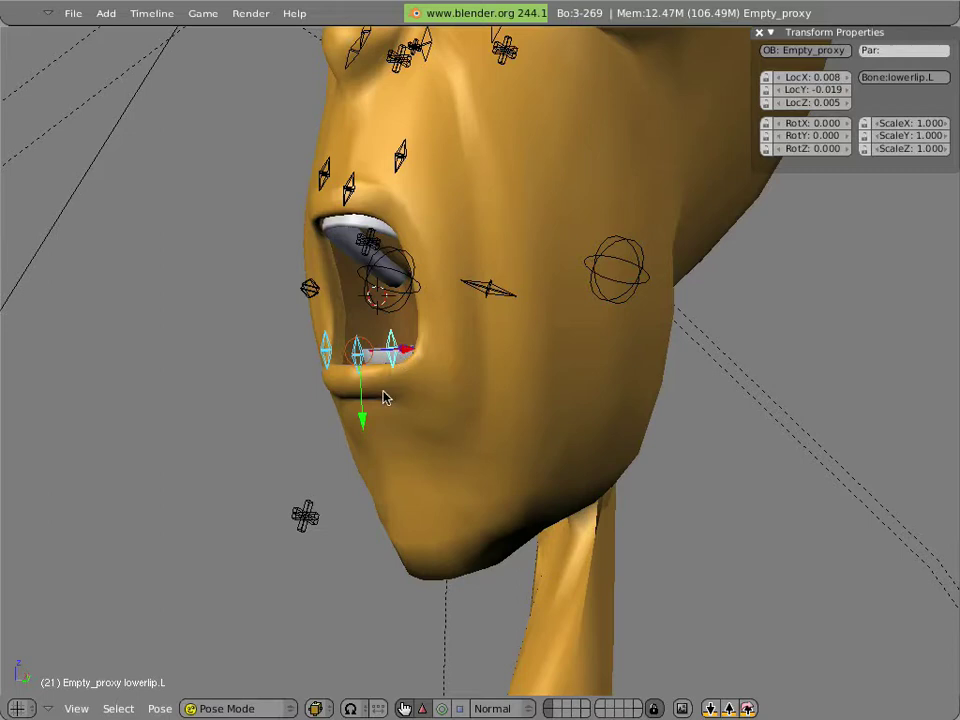
Shift the three lower lip bones back and down, bringing lowerlip.L to about 0.031 in LocZ and -0.001 in LocY
{"action": "key", "text": "g"}
{"action": "key", "text": "z"}
{"action": "key", "text": "z"}
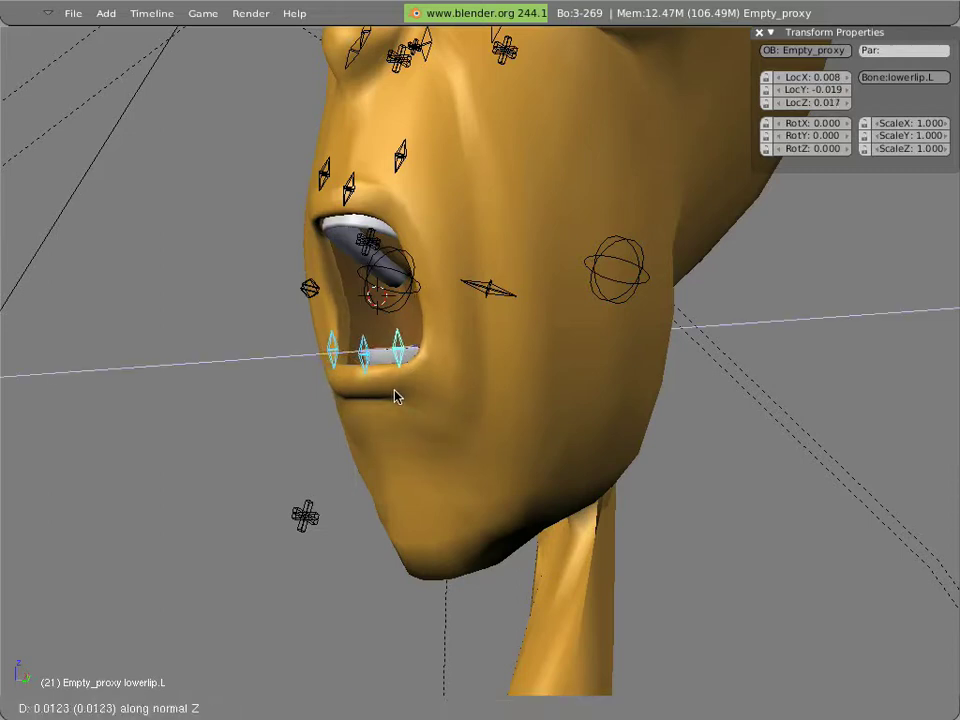
{"action": "left_click", "coordinate": [390, 395]}
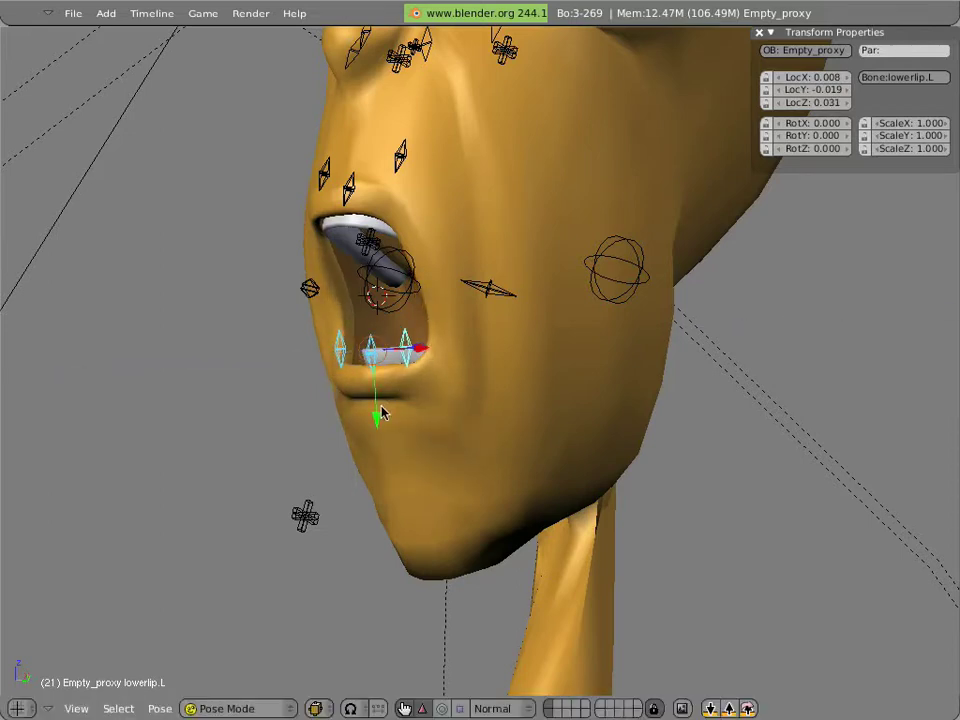
{"action": "key", "text": "g"}
{"action": "left_click", "coordinate": [380, 430]}
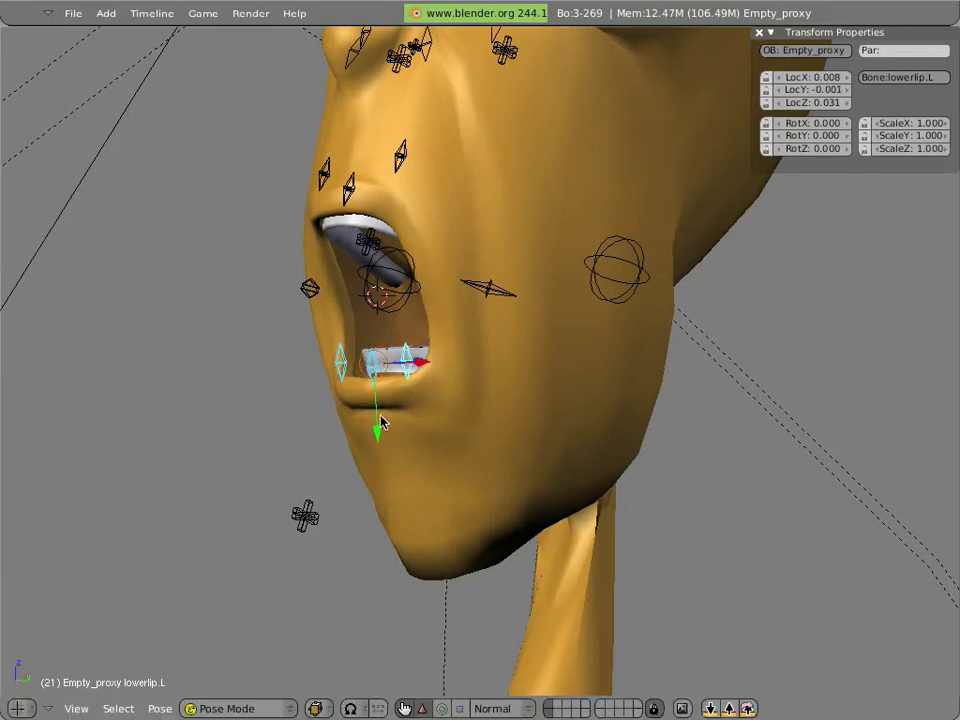
Scale the BOTpupil bone up to about 3.29
{"action": "scroll", "coordinate": [371, 316], "scroll_direction": "up", "scroll_amount": 5, "text": "shift"}
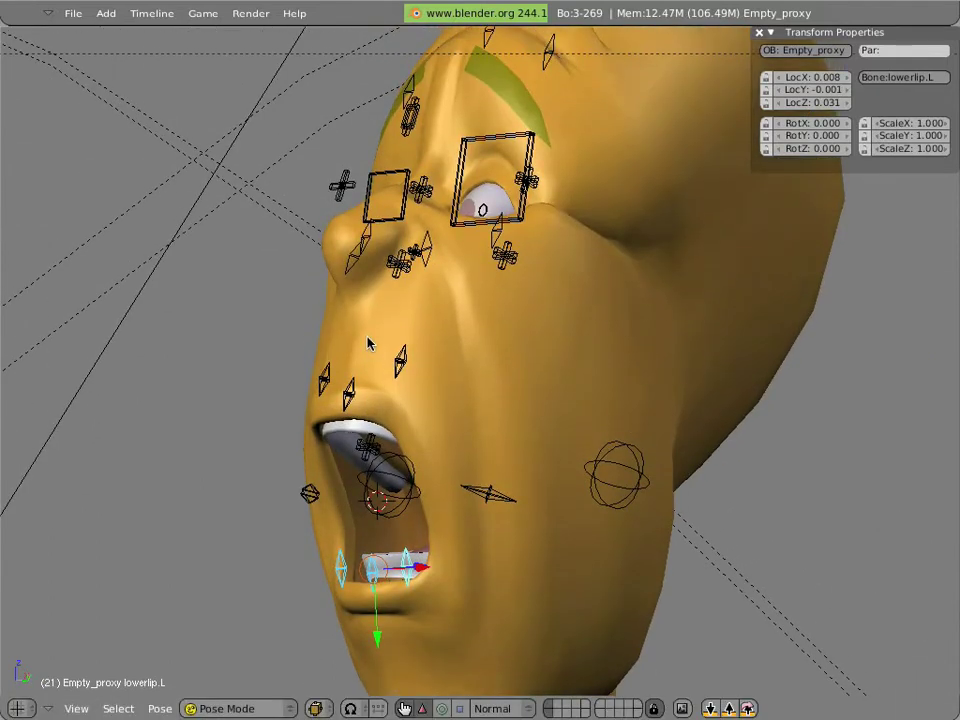
{"action": "middle_click_drag", "start_coordinate": [370, 344], "coordinate": [397, 258]}
{"action": "scroll", "coordinate": [364, 205], "scroll_direction": "up", "scroll_amount": 3}
{"action": "right_click", "coordinate": [433, 441]}
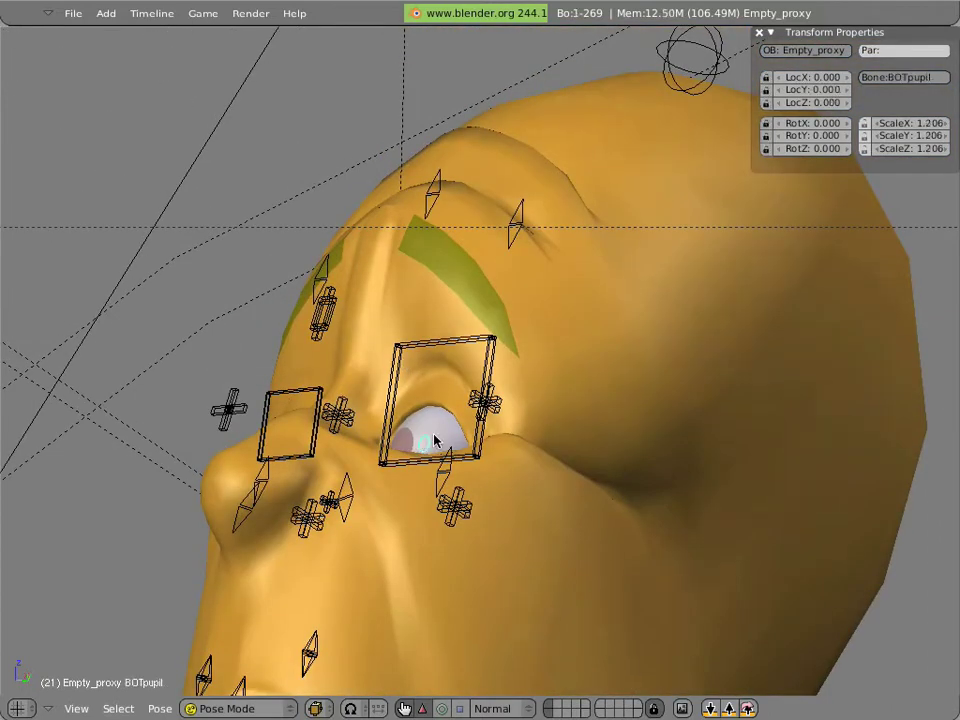
{"action": "key", "text": "s"}
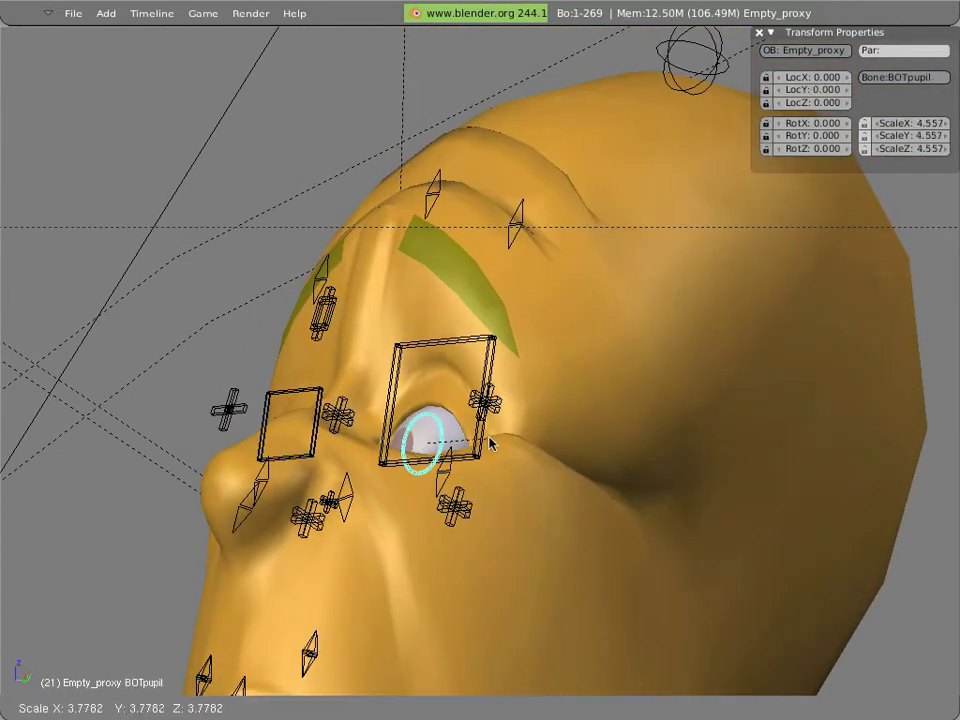
{"action": "left_click", "coordinate": [452, 453]}
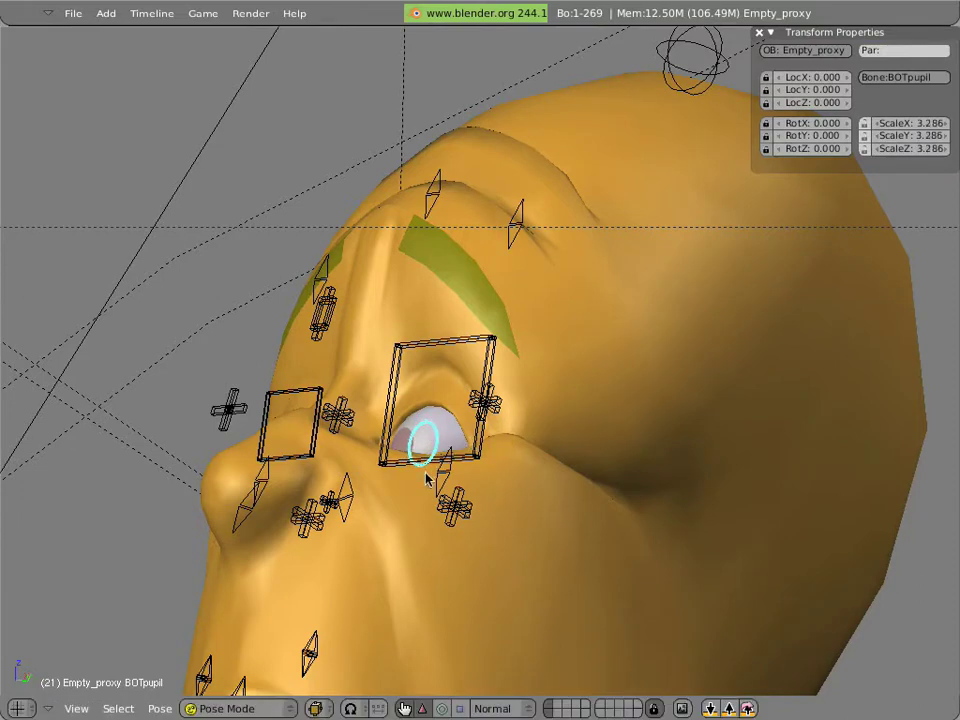
Lower the cheek.L and sneer.R bones to about 0 in LocY
{"action": "right_click", "coordinate": [440, 468]}
{"action": "key", "text": "g"}
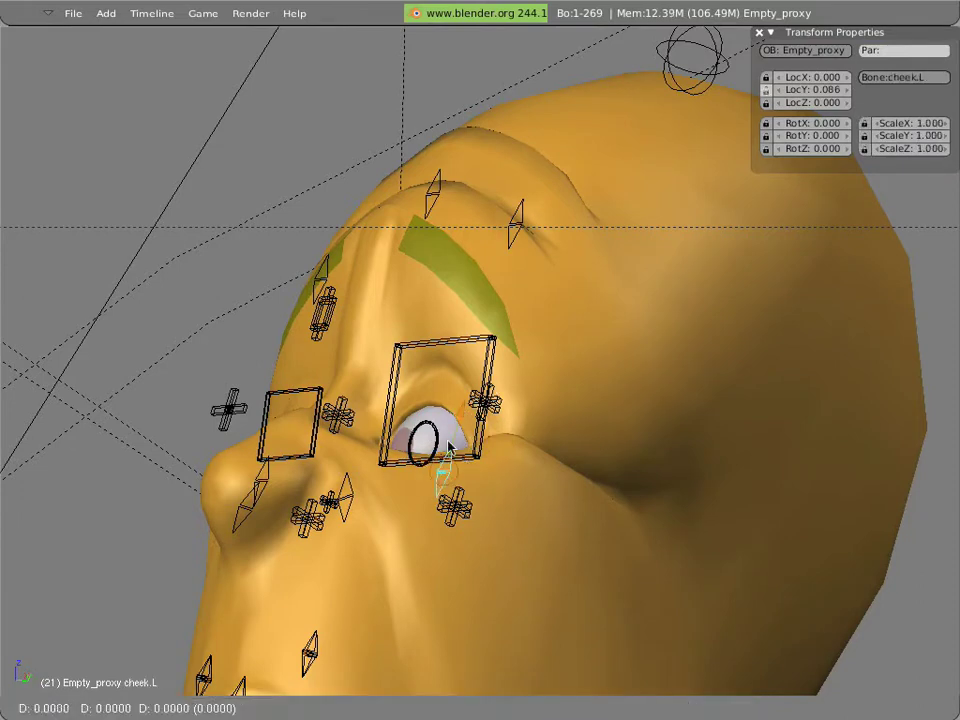
{"action": "left_click", "coordinate": [431, 495]}
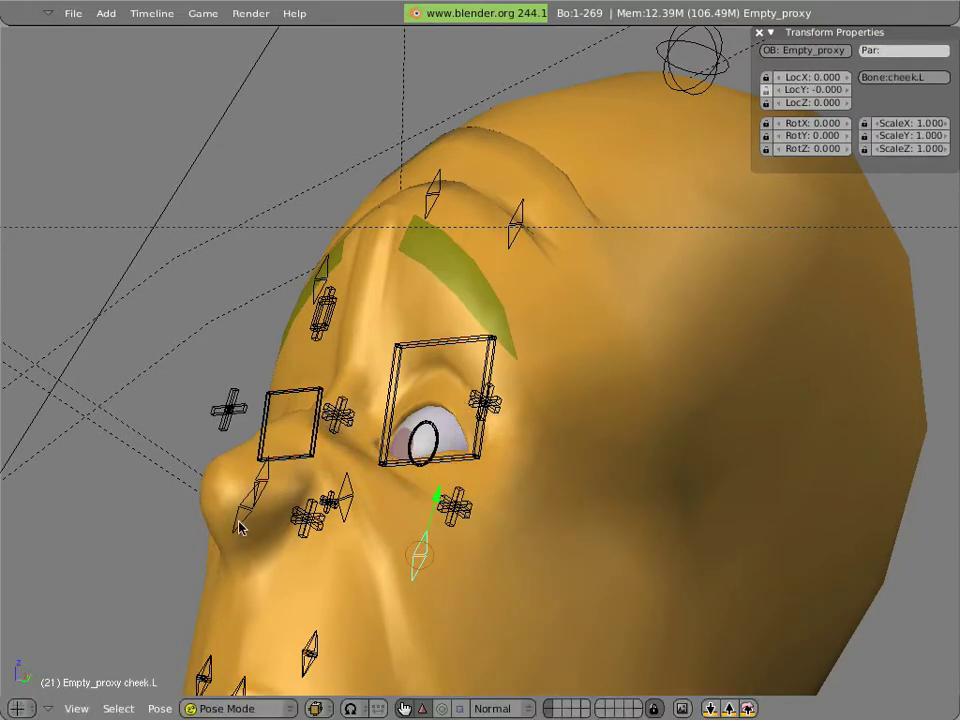
{"action": "right_click", "coordinate": [265, 490]}
{"action": "key", "text": "g"}
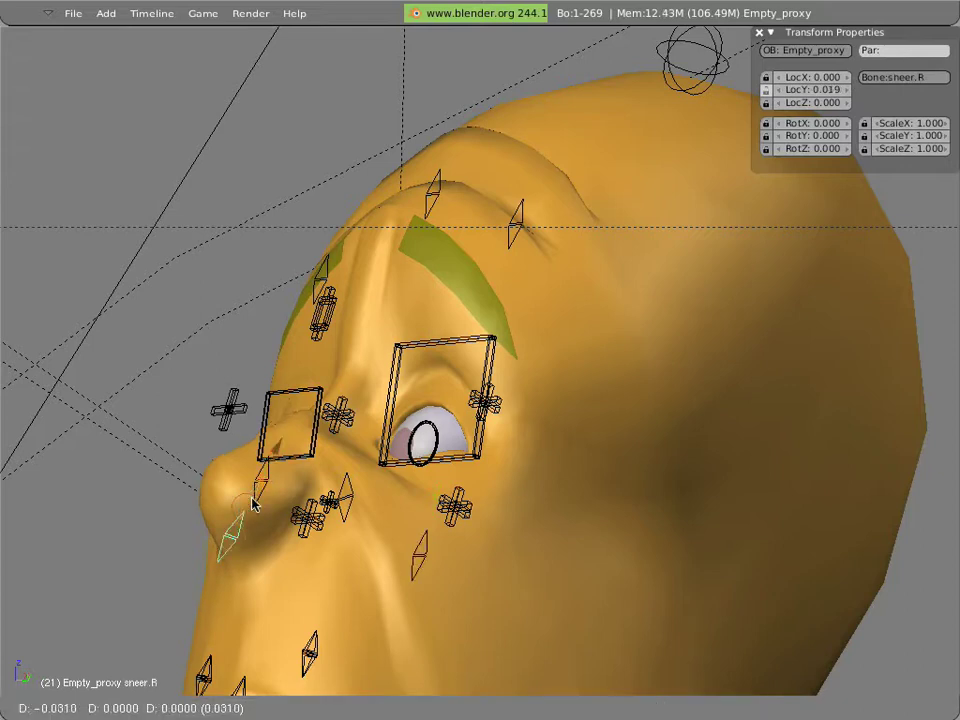
{"action": "left_click", "coordinate": [257, 500]}
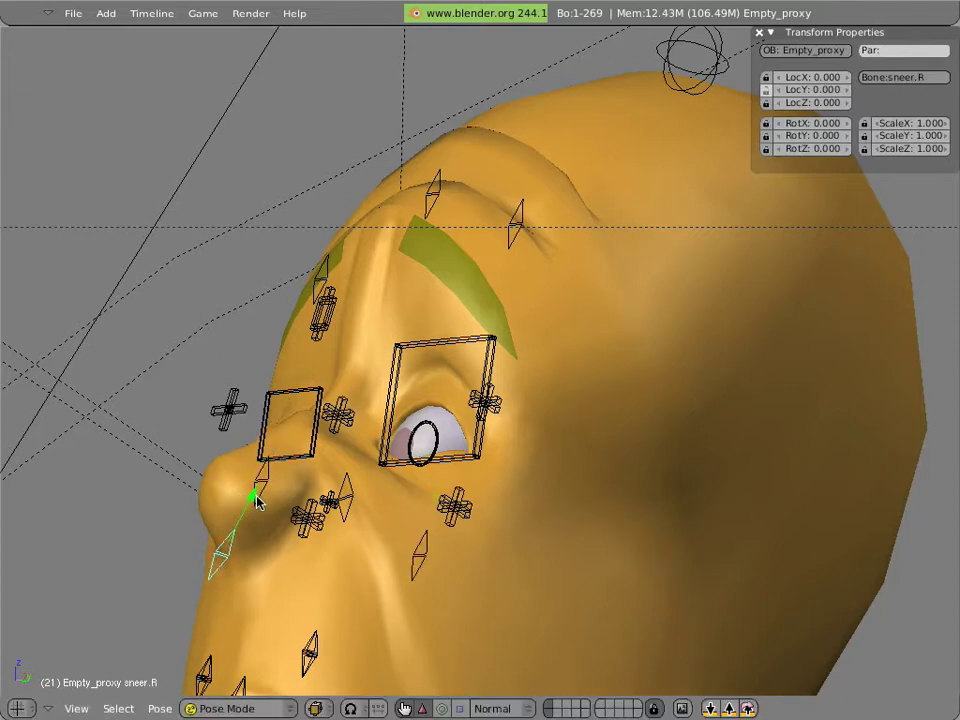
Lower the cheek.R bone, and lower sneer.L to about 0.002 in LocY
{"action": "key", "text": "KP_0"}
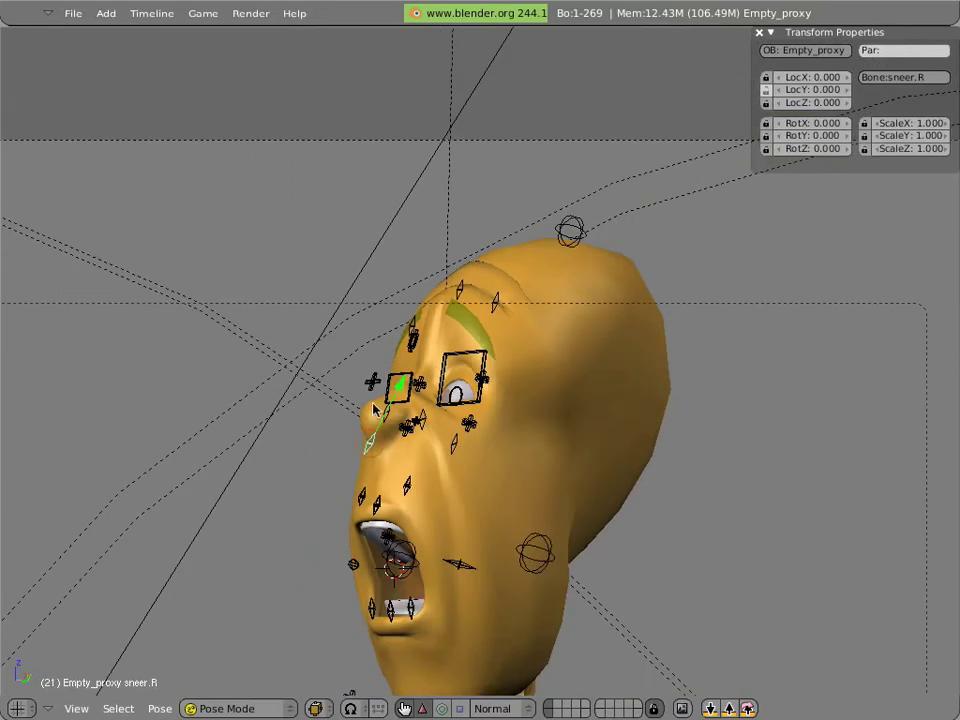
{"action": "right_click", "coordinate": [396, 416]}
{"action": "right_click", "coordinate": [388, 418]}
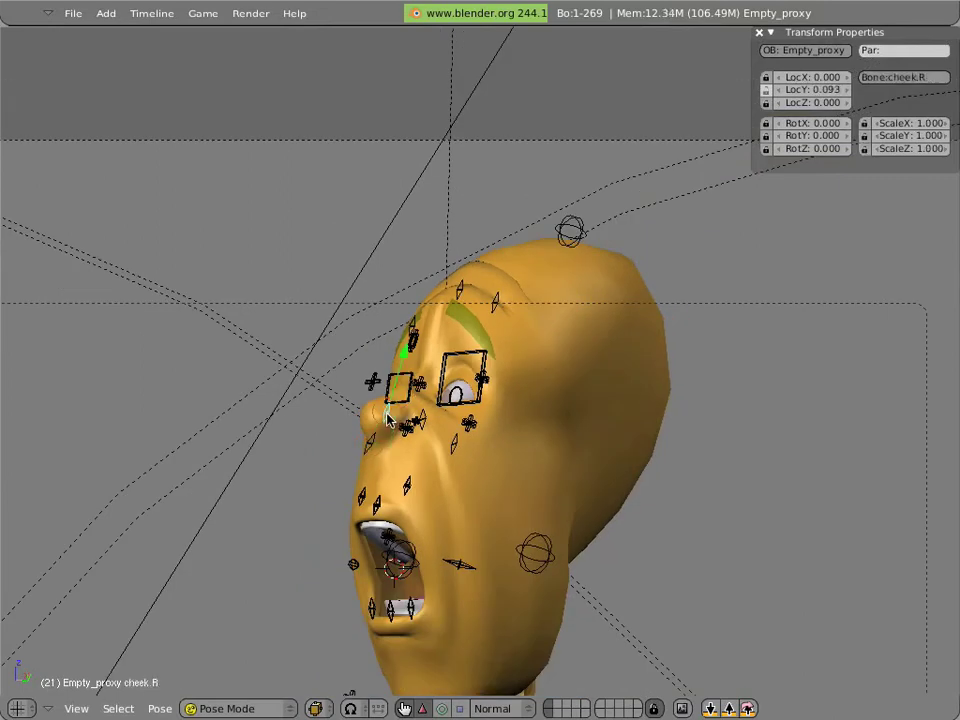
{"action": "key", "text": "g"}
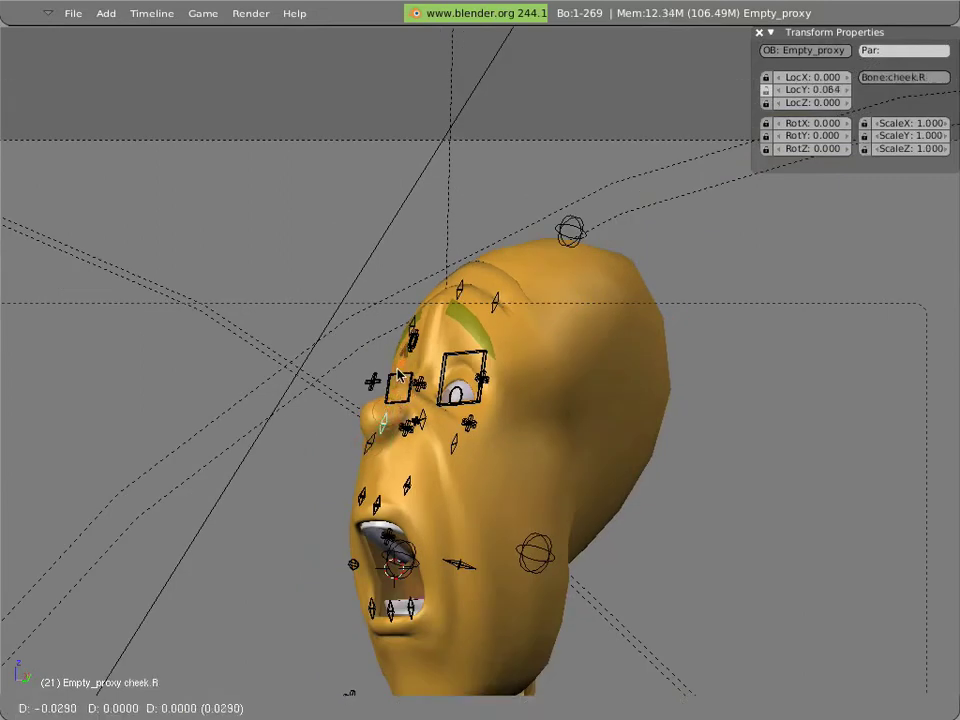
{"action": "left_click", "coordinate": [420, 411]}
{"action": "right_click", "coordinate": [422, 418]}
{"action": "key", "text": "g"}
{"action": "left_click", "coordinate": [340, 415]}
Scale the BOT_eyelid_R bone up to about 2.18 to open the right eye as wide as the left
{"action": "scroll", "coordinate": [340, 415], "scroll_direction": "down", "scroll_amount": 5}
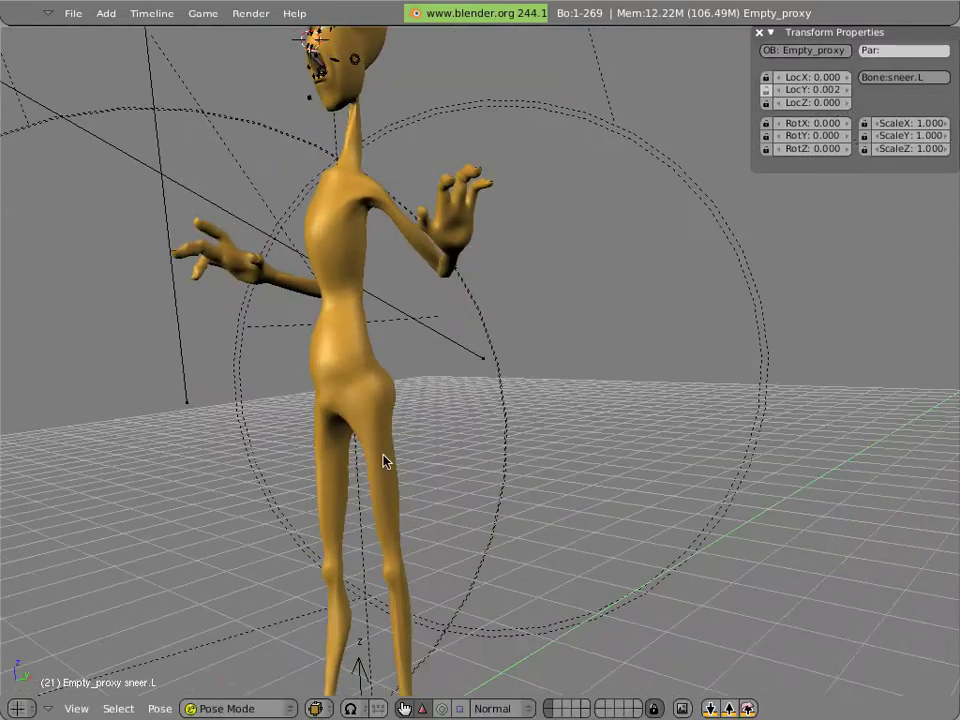
{"action": "middle_click_drag", "start_coordinate": [340, 415], "coordinate": [416, 281]}
{"action": "scroll", "coordinate": [341, 371], "scroll_direction": "up", "scroll_amount": 6}
{"action": "scroll", "coordinate": [302, 349], "scroll_direction": "down", "scroll_amount": 5}
{"action": "scroll", "coordinate": [366, 362], "scroll_direction": "up", "scroll_amount": 5}
{"action": "scroll", "coordinate": [366, 362], "scroll_direction": "down", "scroll_amount": 3}
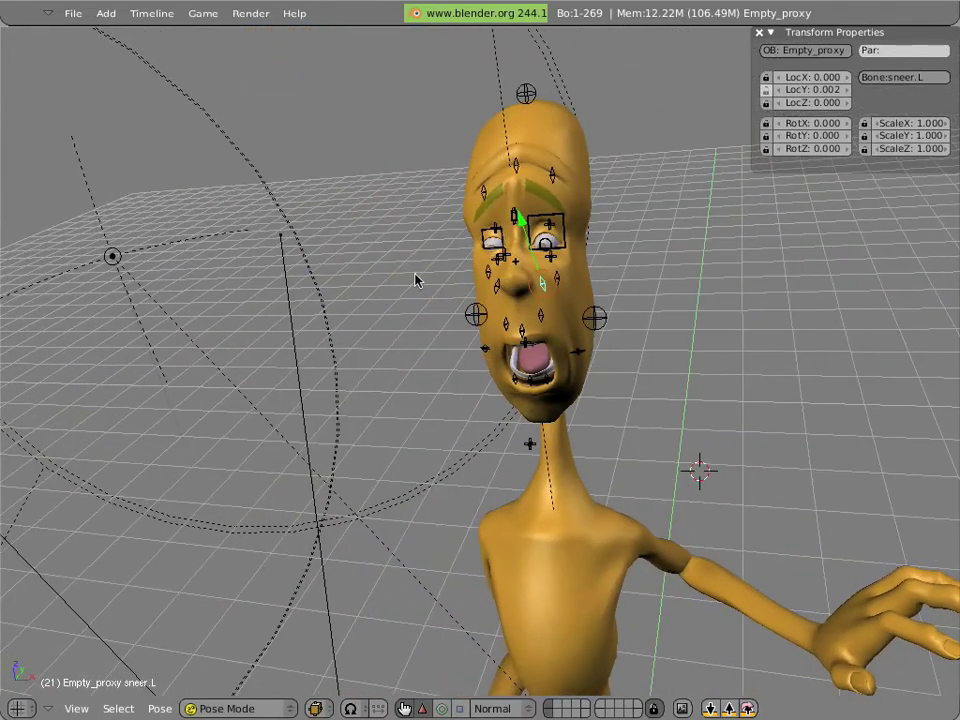
{"action": "right_click", "coordinate": [494, 240]}
{"action": "key", "text": "s"}
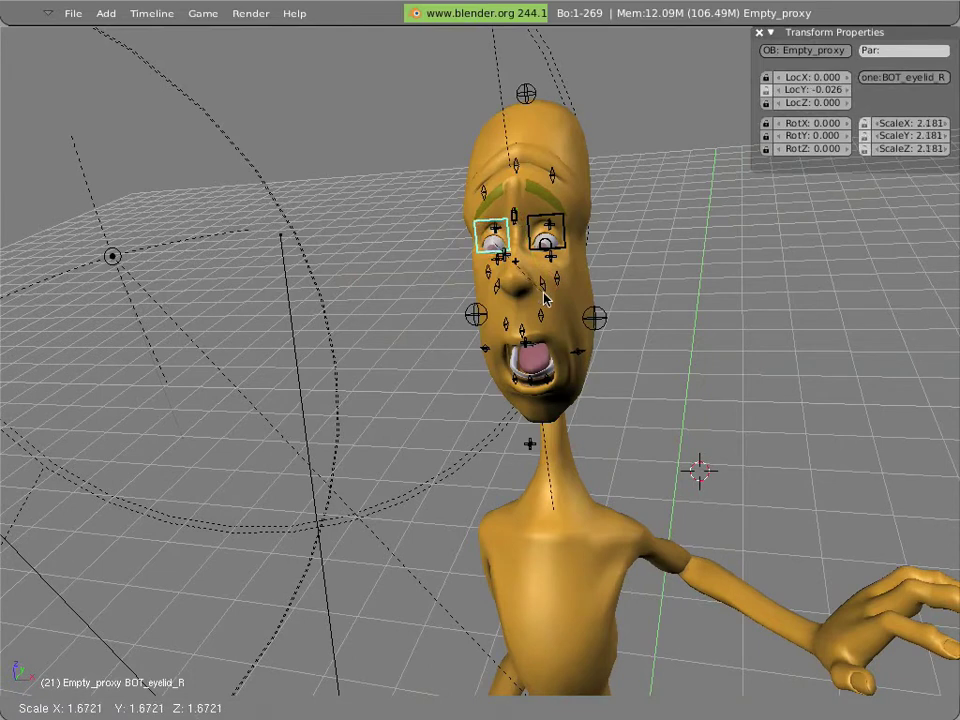
{"action": "left_click", "coordinate": [538, 294]}
Move both eyelid bones slightly down, bringing BOT_eyelid_L to about -0.010 in LocY
{"action": "key", "text": "g"}
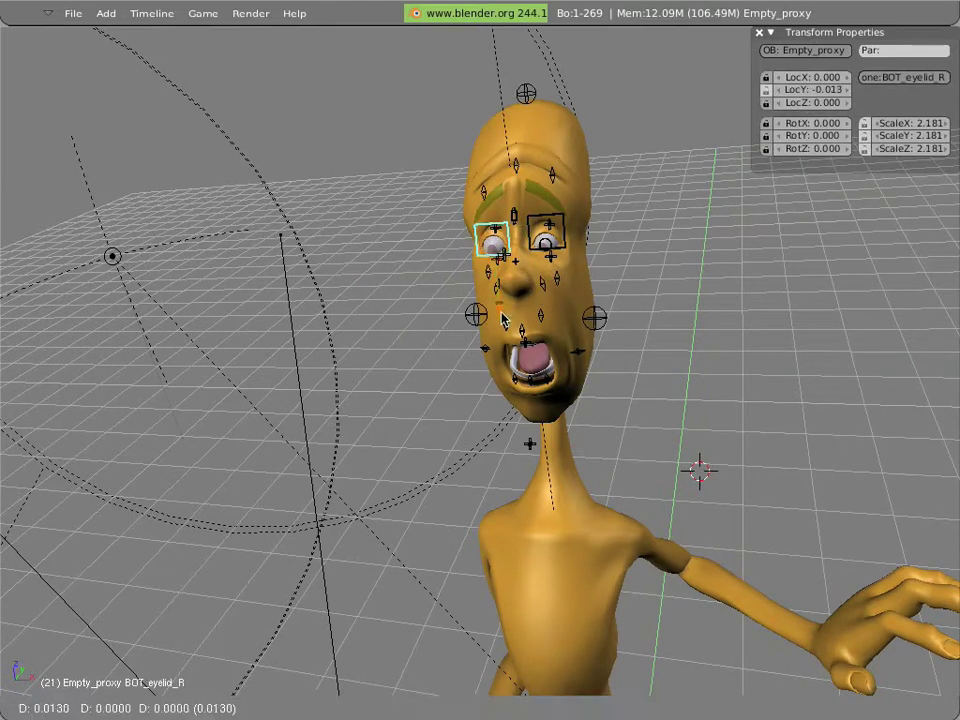
{"action": "left_click", "coordinate": [555, 258]}
{"action": "right_click", "coordinate": [548, 245]}
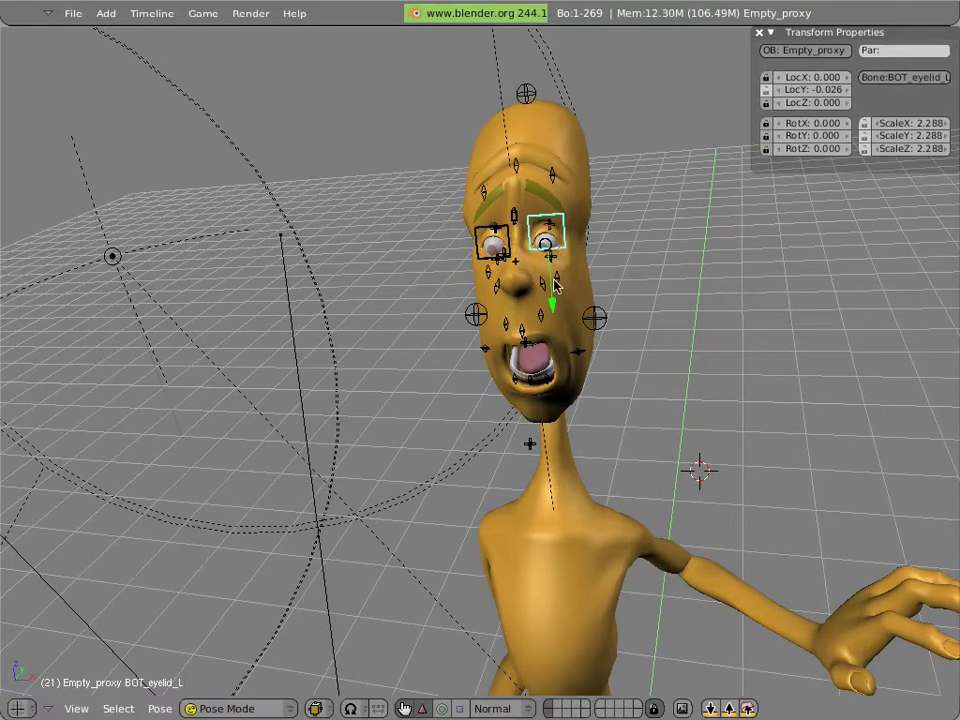
{"action": "key", "text": "g"}
{"action": "left_click", "coordinate": [551, 310]}
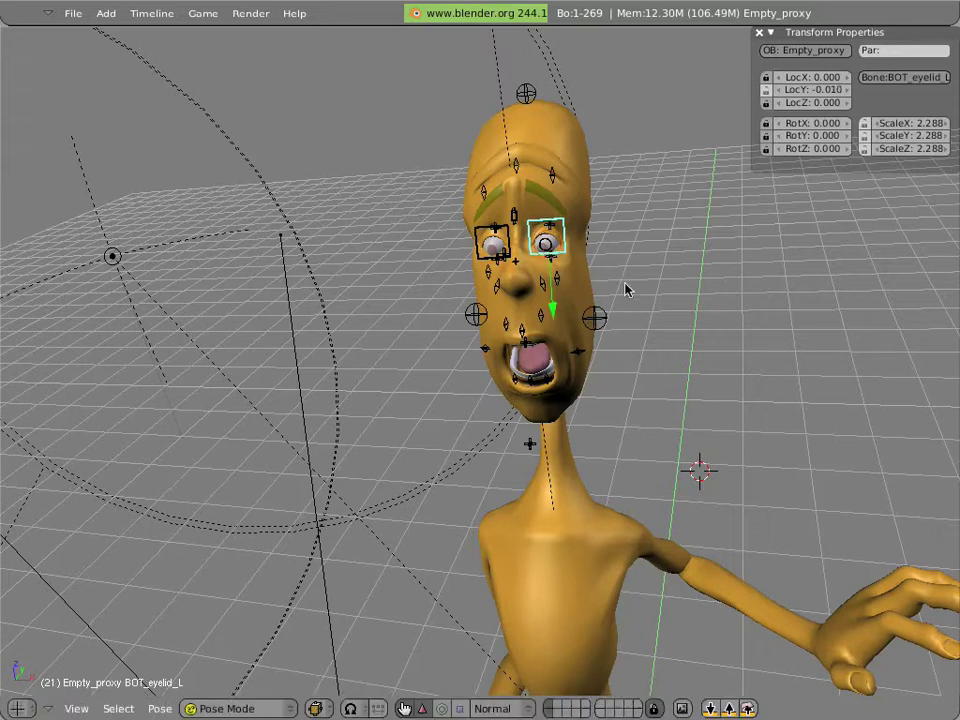
Raise the eyetop.R bone to about 0.039 in LocY, and raise eyetop.L by a similar amount
{"action": "middle_click_drag", "start_coordinate": [611, 272], "coordinate": [575, 258]}
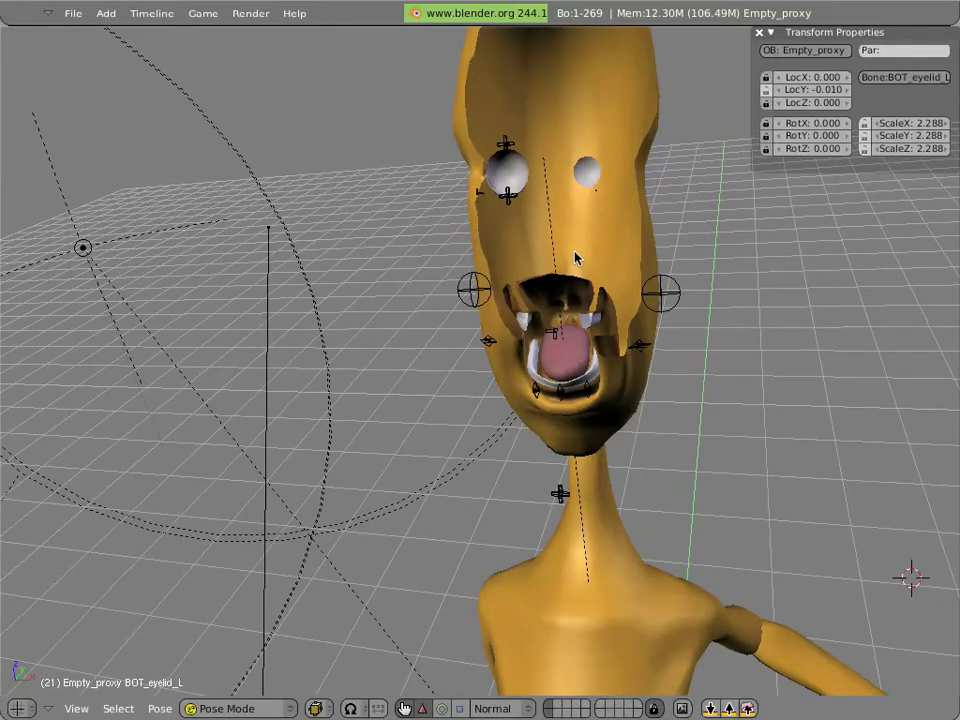
{"action": "key", "text": "KP_0"}
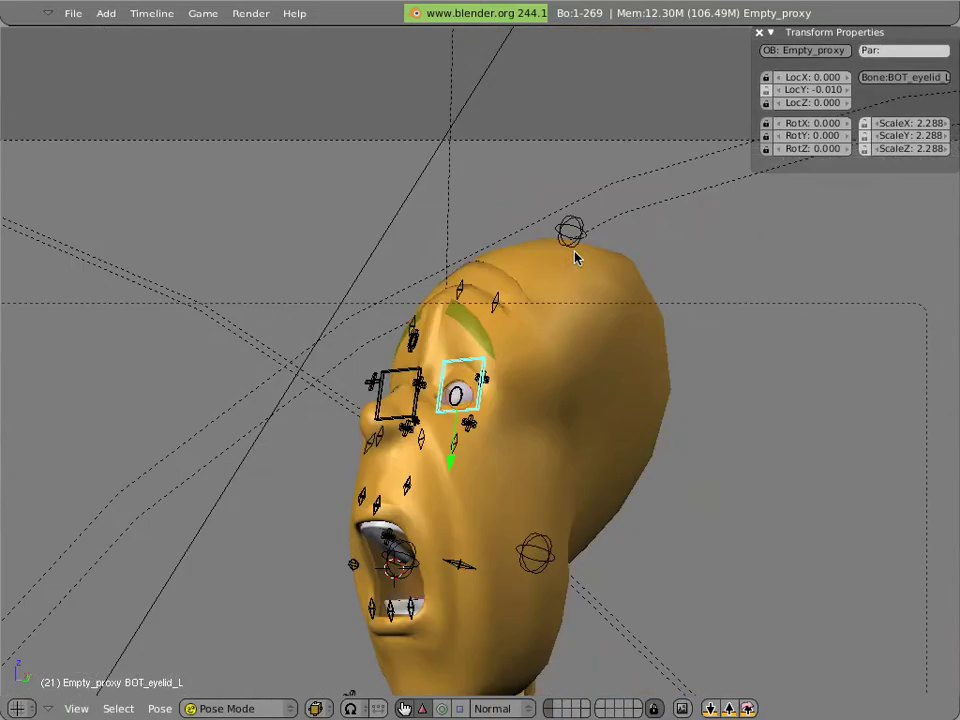
{"action": "right_click", "coordinate": [463, 383]}
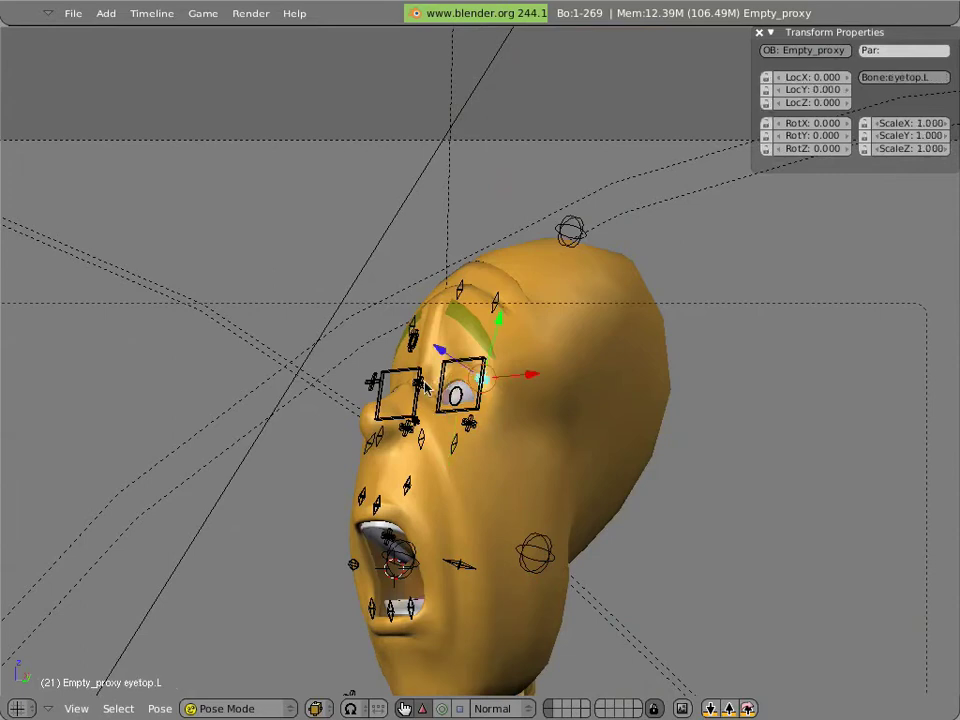
{"action": "right_click", "coordinate": [425, 384]}
{"action": "right_click", "coordinate": [427, 382]}
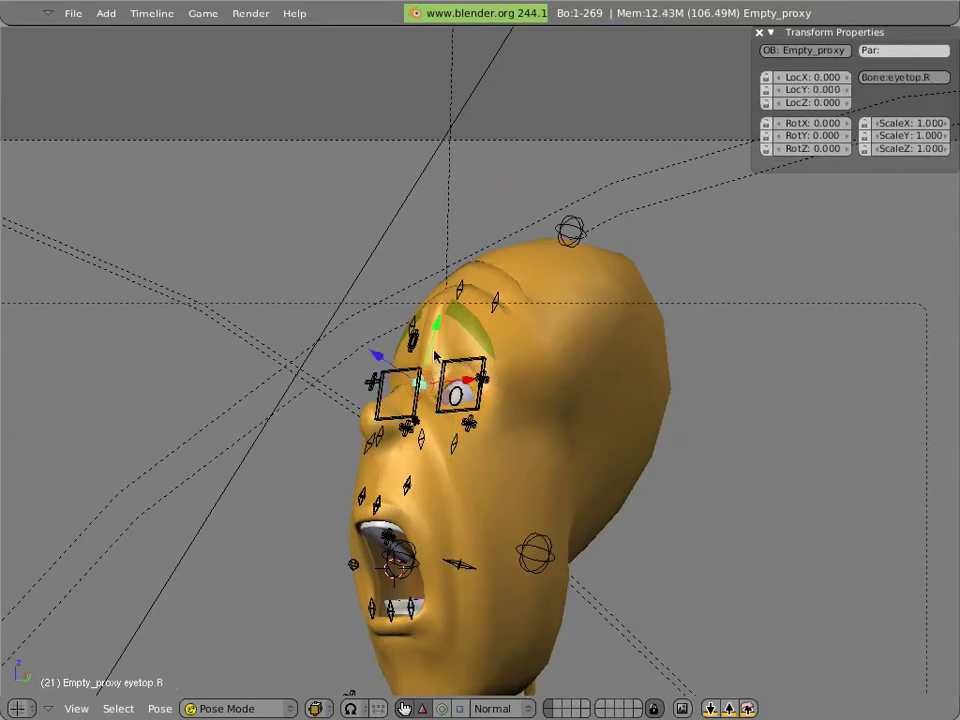
{"action": "mouse_move", "coordinate": [436, 339]}
{"action": "left_mouse_down"}
{"action": "mouse_move", "coordinate": [441, 307]}
{"action": "mouse_move", "coordinate": [437, 320]}
{"action": "left_mouse_up"}
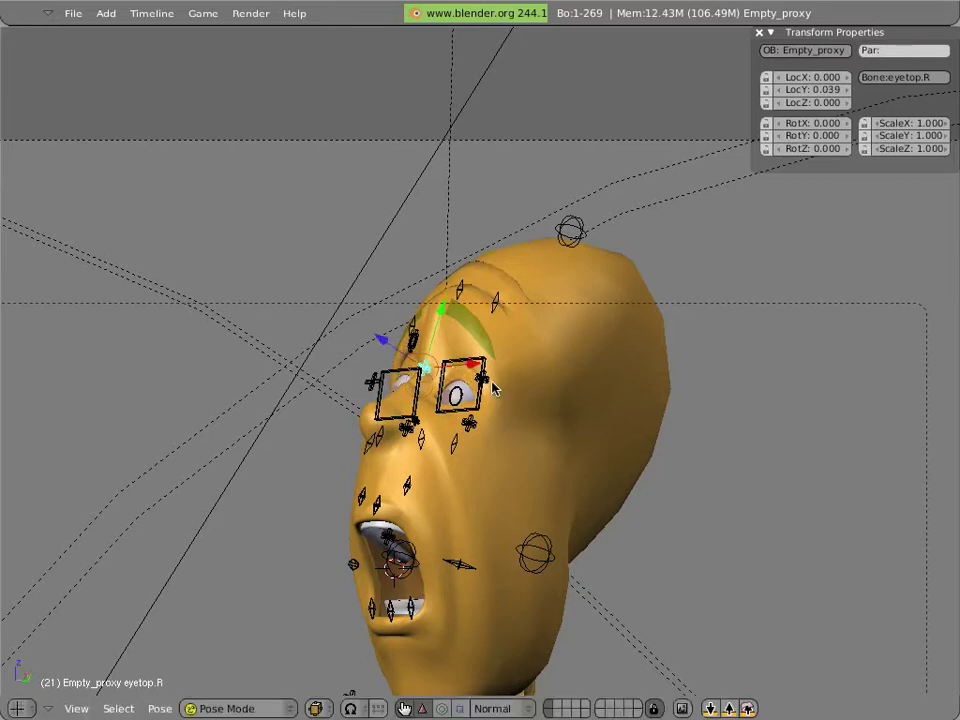
{"action": "right_click", "coordinate": [490, 371]}
{"action": "left_click_drag", "start_coordinate": [502, 323], "coordinate": [500, 306]}
Lower the eyebot.L and eyebot.R bones slightly to pull the lower edges of both eyes down
{"action": "right_click", "coordinate": [469, 426]}
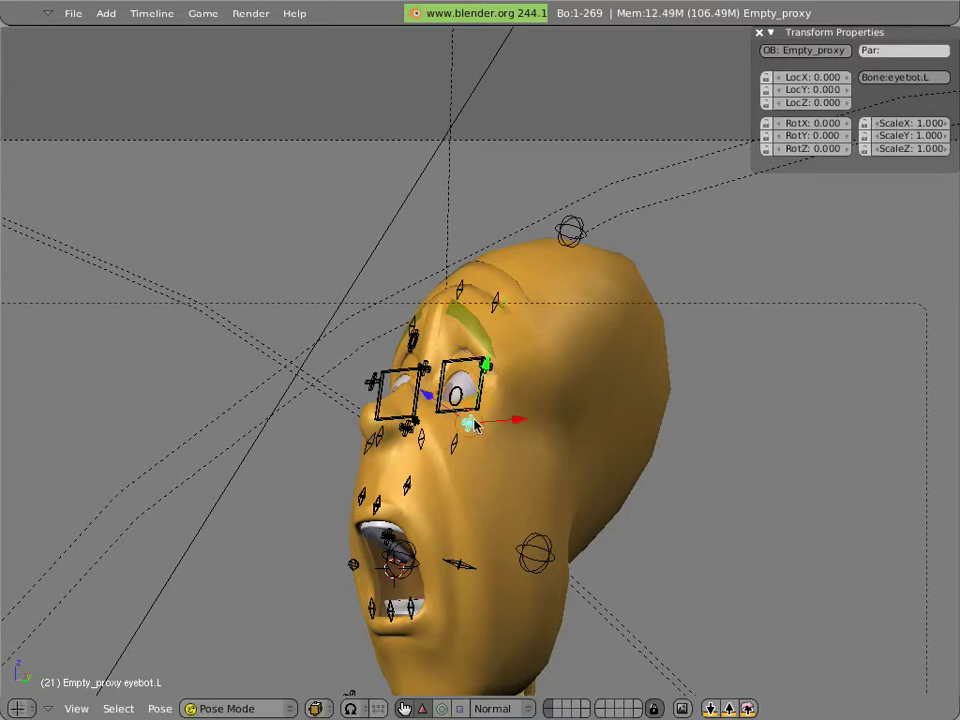
{"action": "left_click_drag", "start_coordinate": [489, 374], "coordinate": [397, 447]}
{"action": "right_click", "coordinate": [405, 432]}
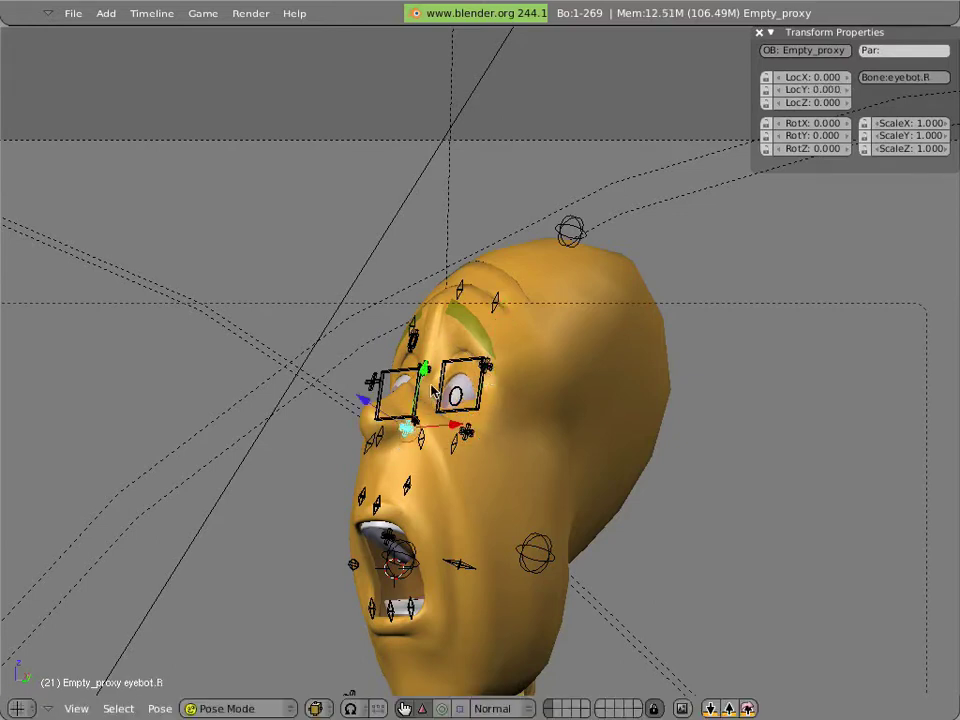
{"action": "left_click_drag", "start_coordinate": [426, 375], "coordinate": [416, 390]}
Move the BOTeyetrak bone to about 0.038 in LocX and -0.079 in LocZ to redirect the gaze
{"action": "right_click", "coordinate": [398, 418]}
{"action": "middle_click_drag", "start_coordinate": [407, 488], "coordinate": [540, 400]}
{"action": "key", "text": "g"}
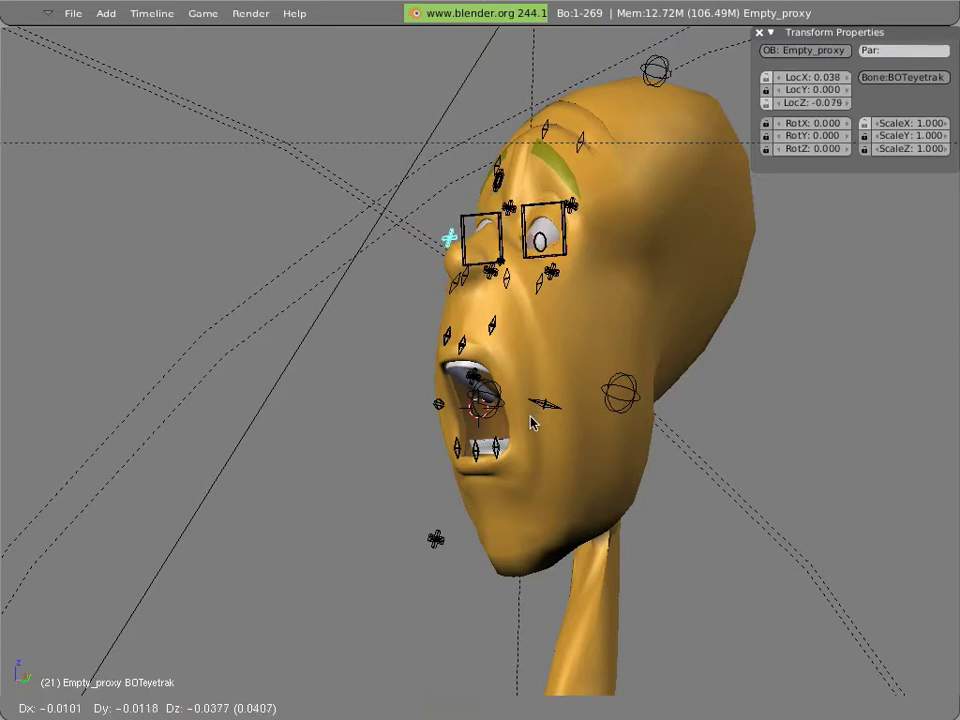
{"action": "left_click", "coordinate": [530, 423]}
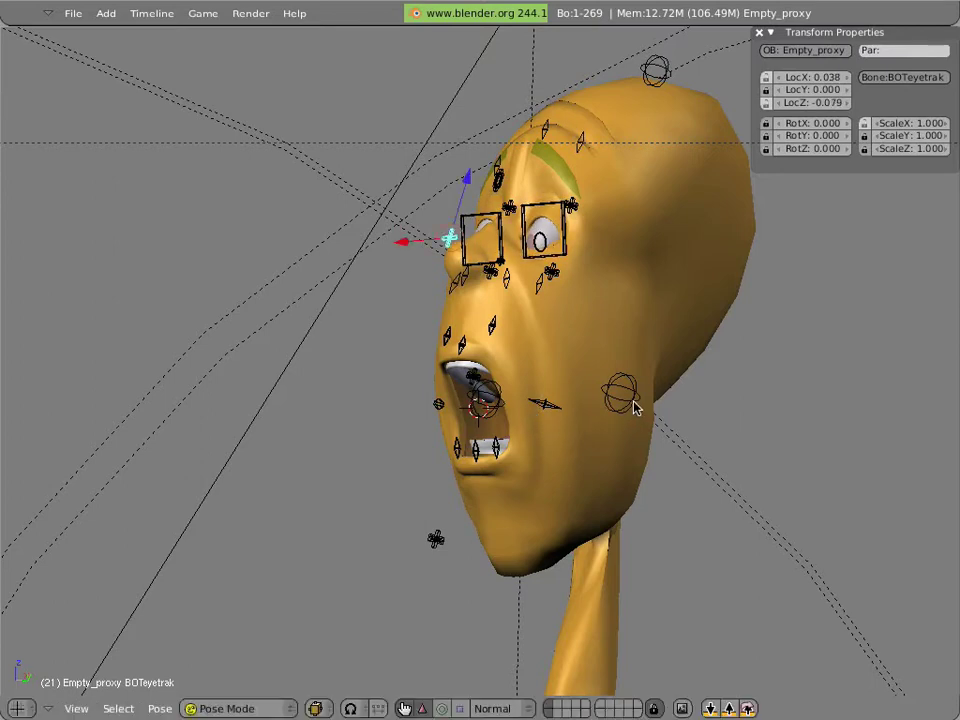
Narrow the head by moving the sidehead bone near the left jaw inward and sidehead.R to about 0.052 in LocX
{"action": "right_click", "coordinate": [632, 405]}
{"action": "left_click_drag", "start_coordinate": [674, 398], "coordinate": [645, 395]}
{"action": "right_click", "coordinate": [490, 399]}
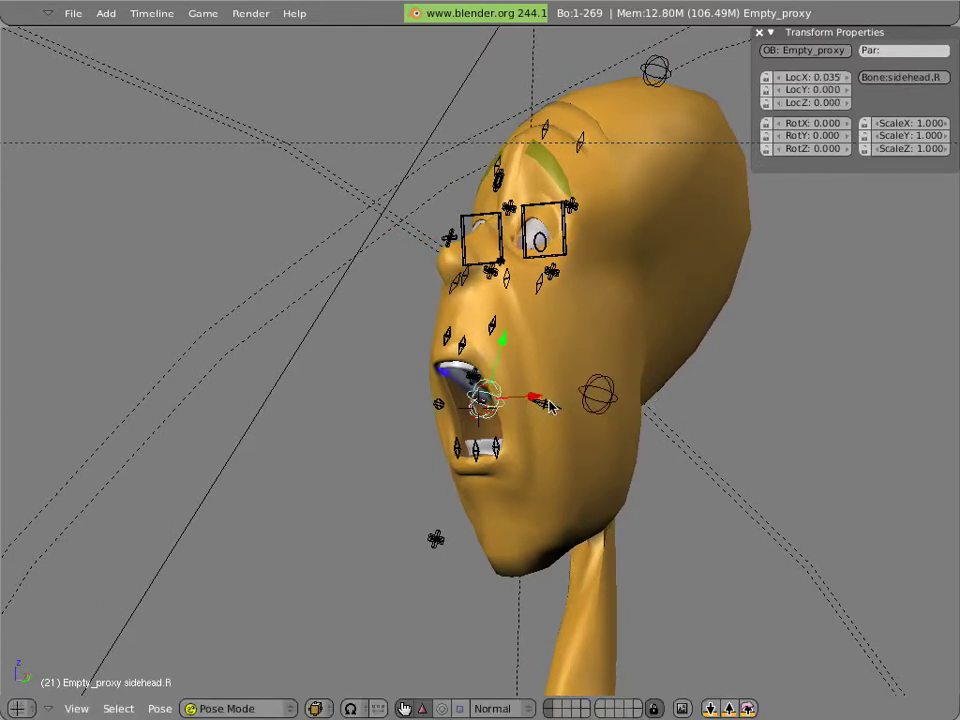
{"action": "left_click_drag", "start_coordinate": [540, 402], "coordinate": [552, 400]}
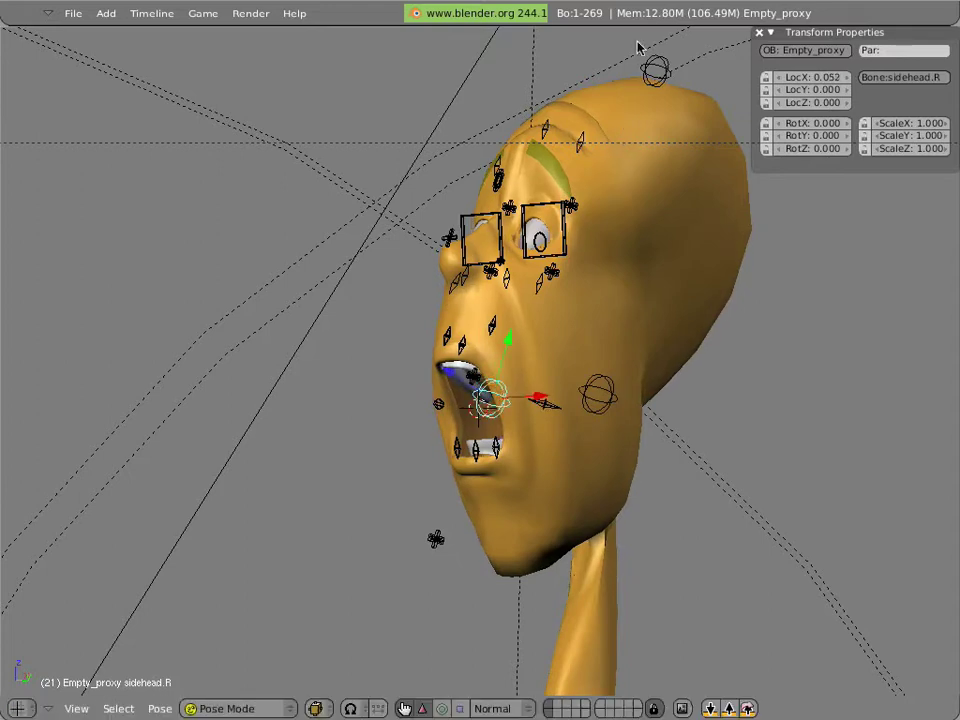
Rotate the tophead bone to about 26.4 in RotX to bend the upper part of the head
{"action": "right_click", "coordinate": [657, 66]}
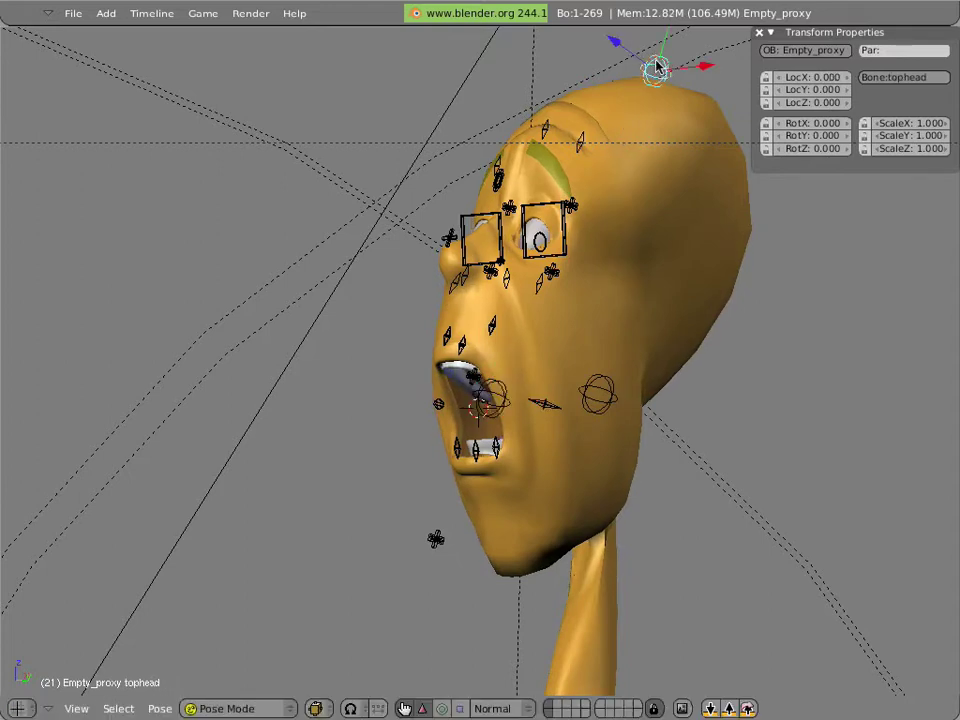
{"action": "left_click", "coordinate": [441, 709]}
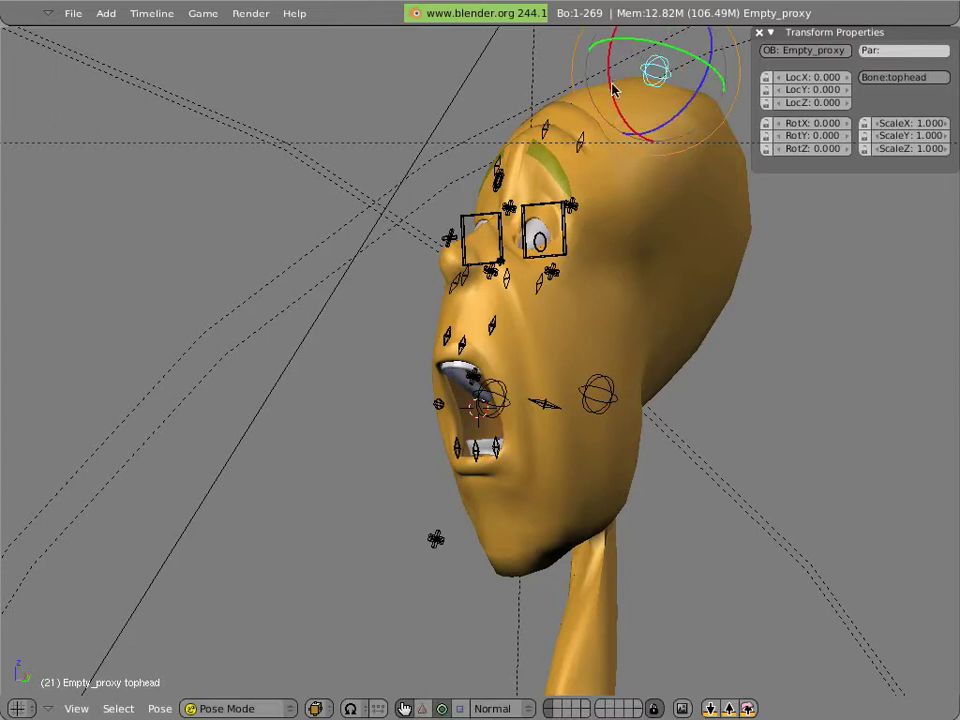
{"action": "left_click_drag", "start_coordinate": [612, 90], "coordinate": [628, 104]}
{"action": "scroll", "coordinate": [555, 326], "scroll_direction": "down", "scroll_amount": 5}
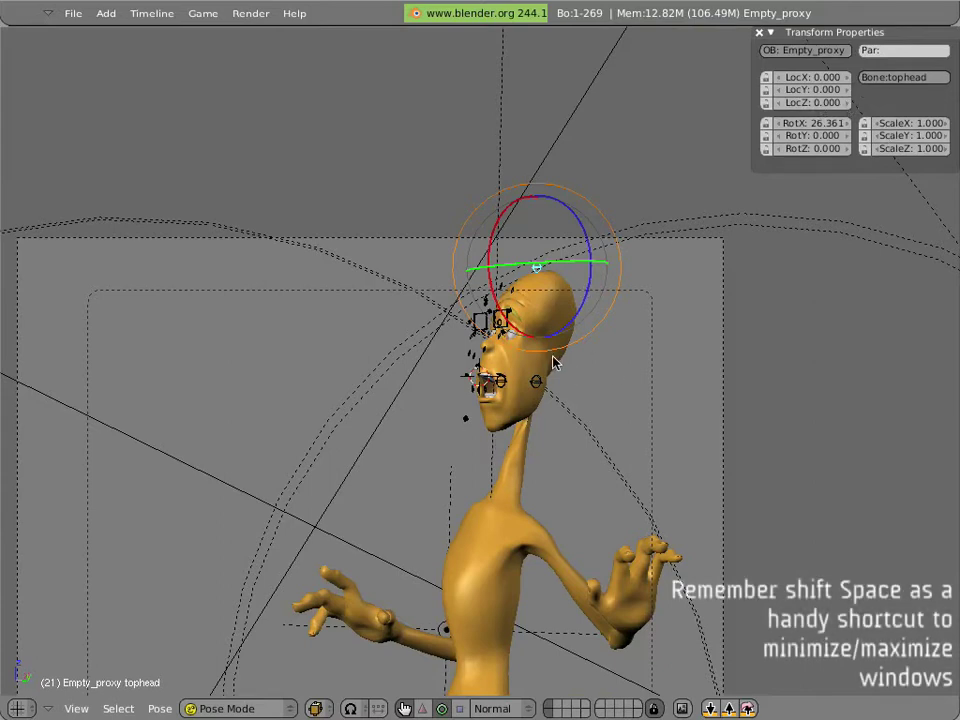
Restore the multi-window layout and shorten the neck by lowering neck.stretch to about 0.147 in LocY
{"action": "key", "text": "shift+space"}
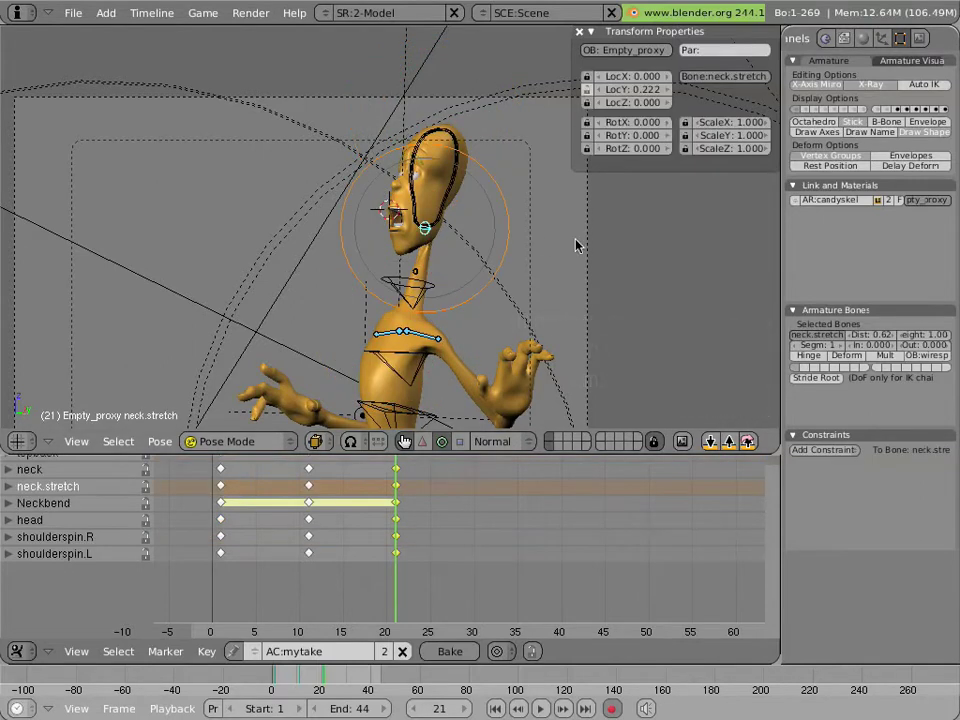
{"action": "key", "text": "g"}
{"action": "left_click", "coordinate": [575, 248]}
On the left arm's bone layers, lower hand.L to hip height and rotate it to about RotX -75.4, RotY 76.0, RotZ -118.2
{"action": "middle_click_drag", "start_coordinate": [519, 279], "coordinate": [512, 145]}
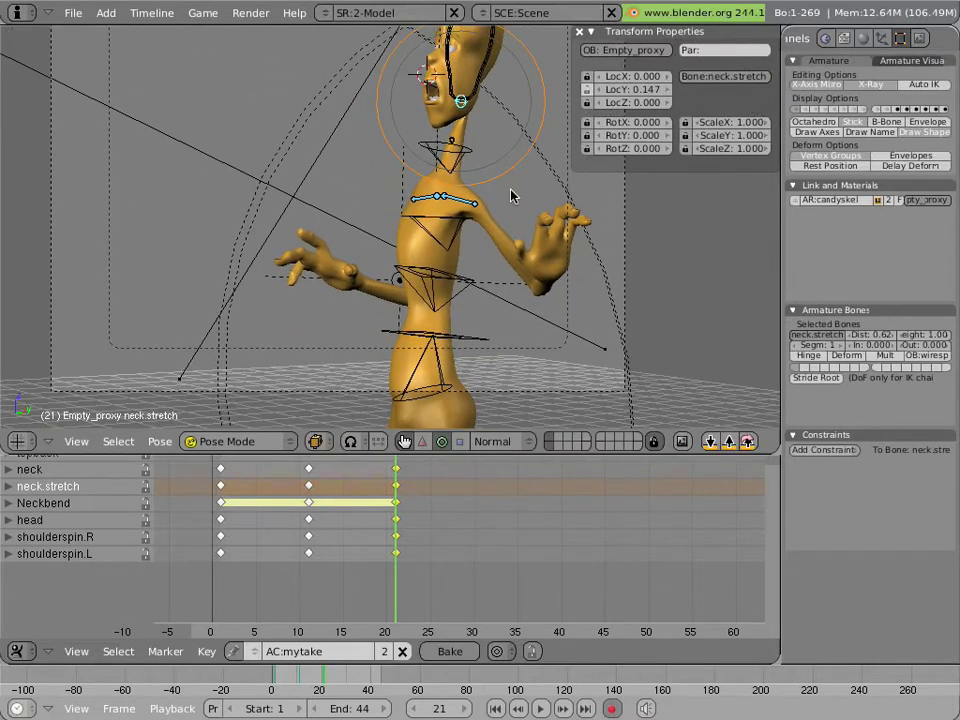
{"action": "left_click", "coordinate": [823, 111]}
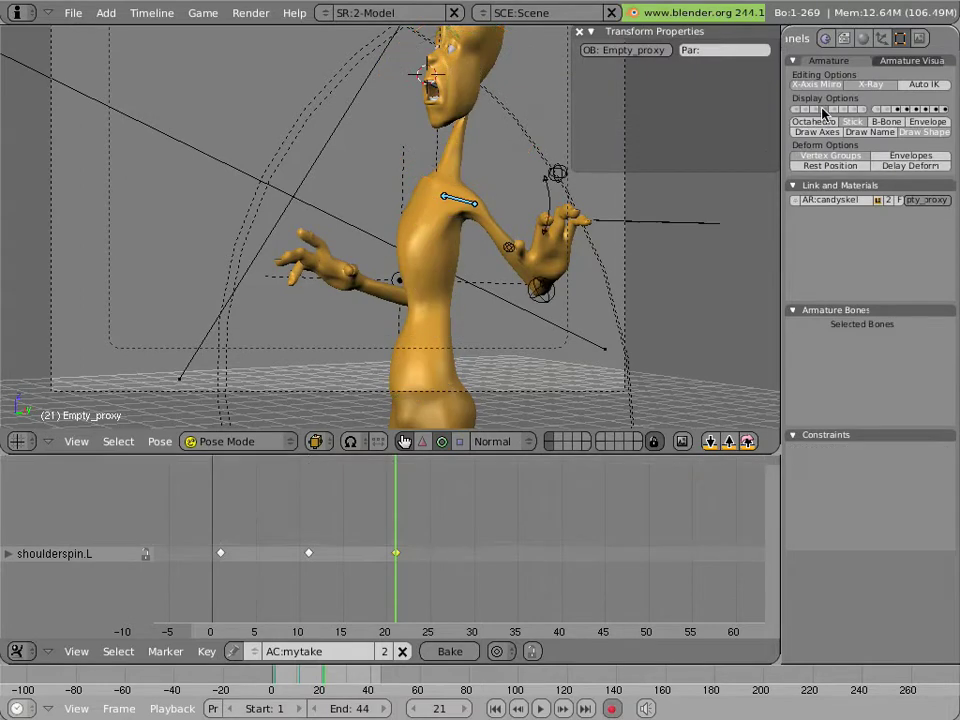
{"action": "left_click", "coordinate": [818, 110], "text": "shift"}
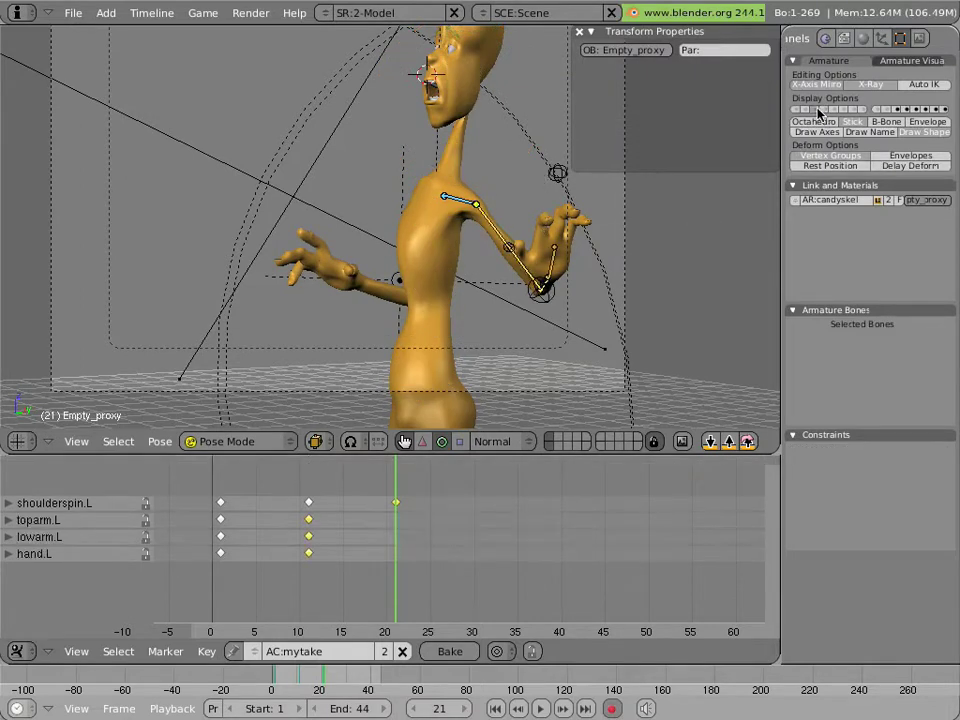
{"action": "right_click", "coordinate": [554, 268]}
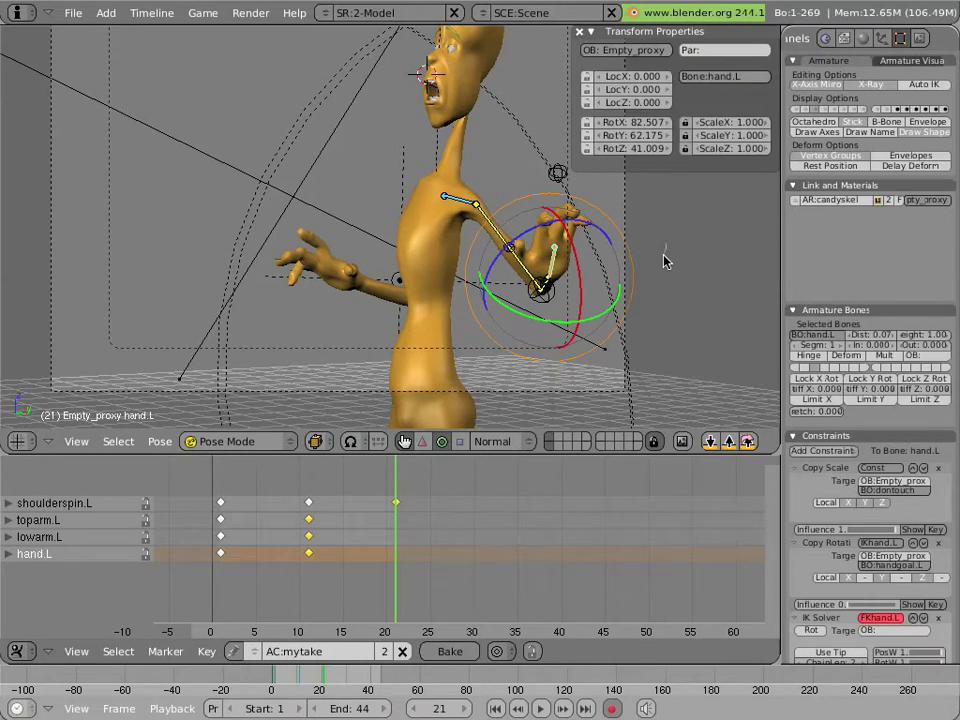
{"action": "key", "text": "g"}
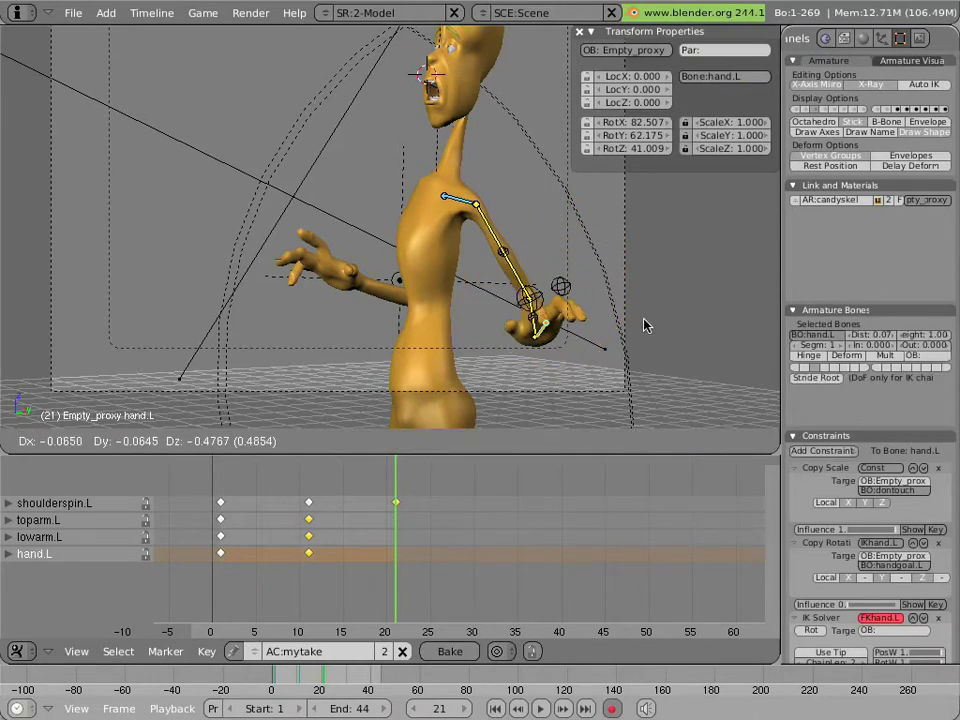
{"action": "left_click", "coordinate": [615, 335]}
{"action": "left_click_drag", "start_coordinate": [553, 343], "coordinate": [530, 327]}
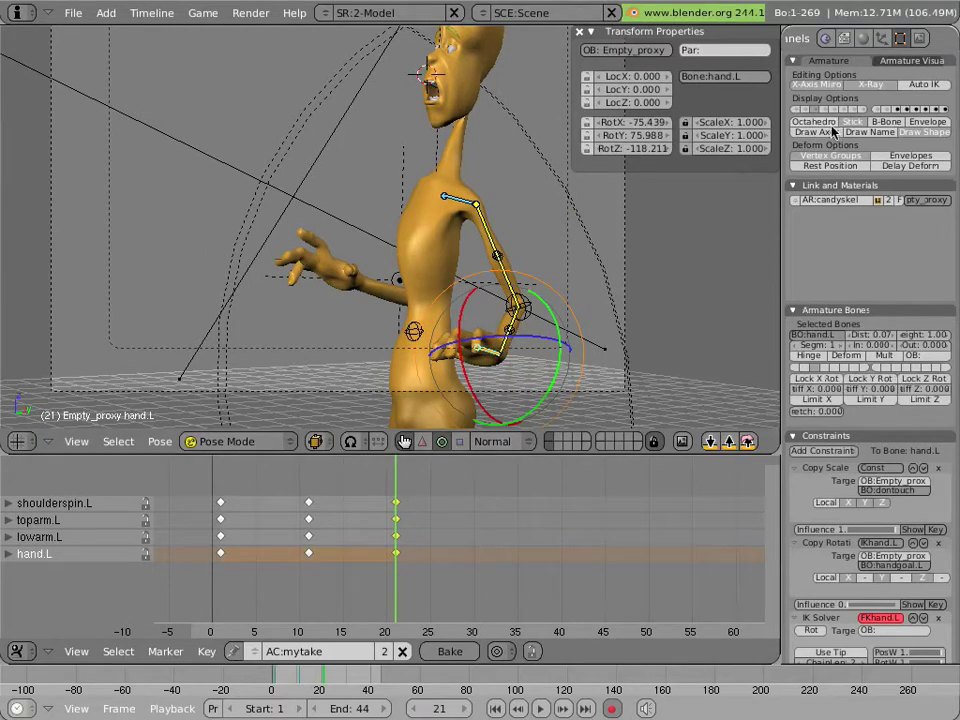
Display the right arm's bones instead and move hand.R down and forward to about waist height
{"action": "left_click", "coordinate": [849, 120]}
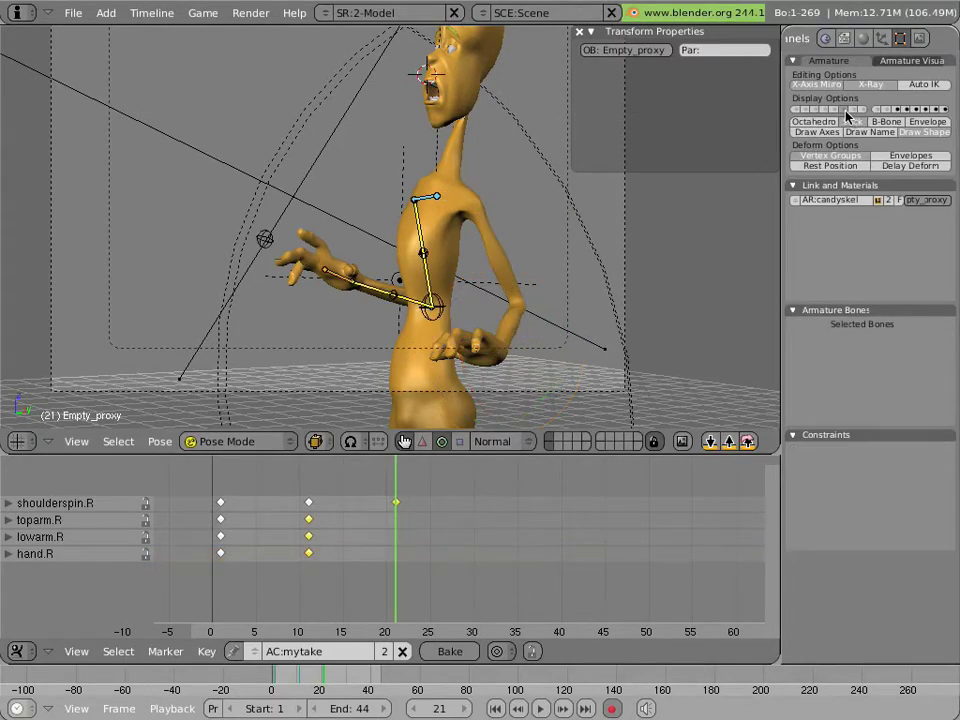
{"action": "right_click", "coordinate": [327, 284]}
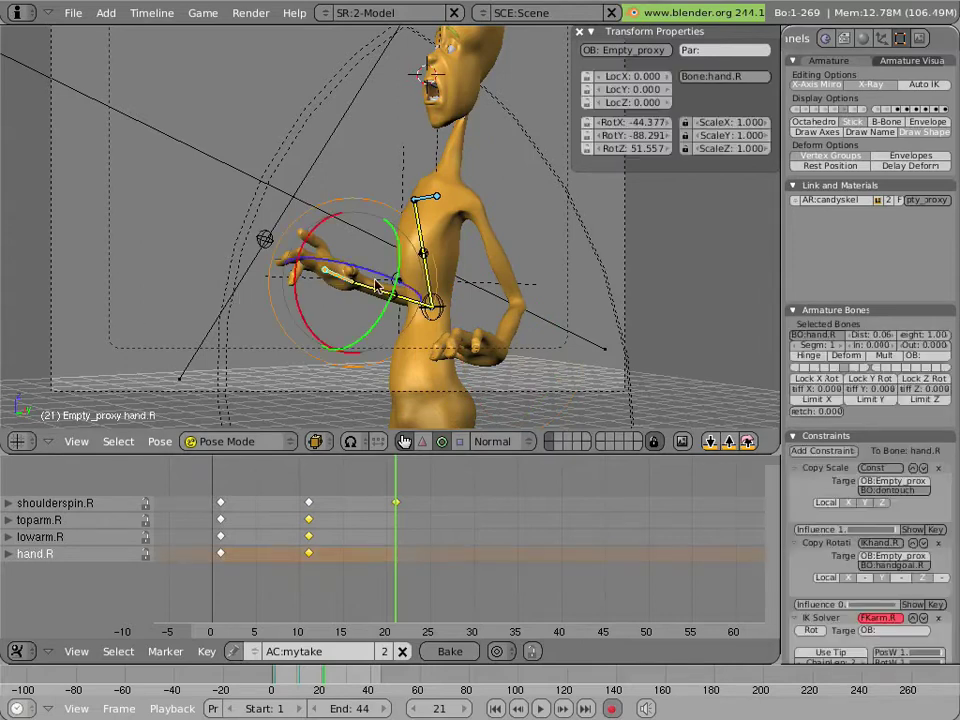
{"action": "key", "text": "g"}
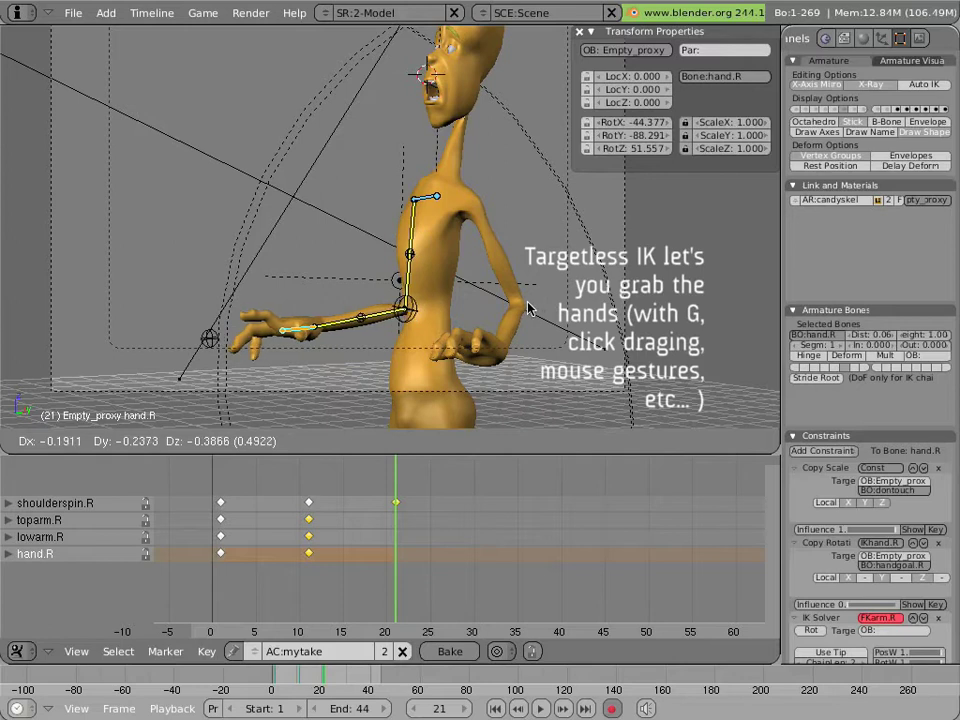
{"action": "left_click", "coordinate": [520, 318]}
Rotate shoulderspin.R to about 5.7 in RotZ, and bend hand.R upward to about -9.4 in RotX
{"action": "right_click", "coordinate": [423, 204]}
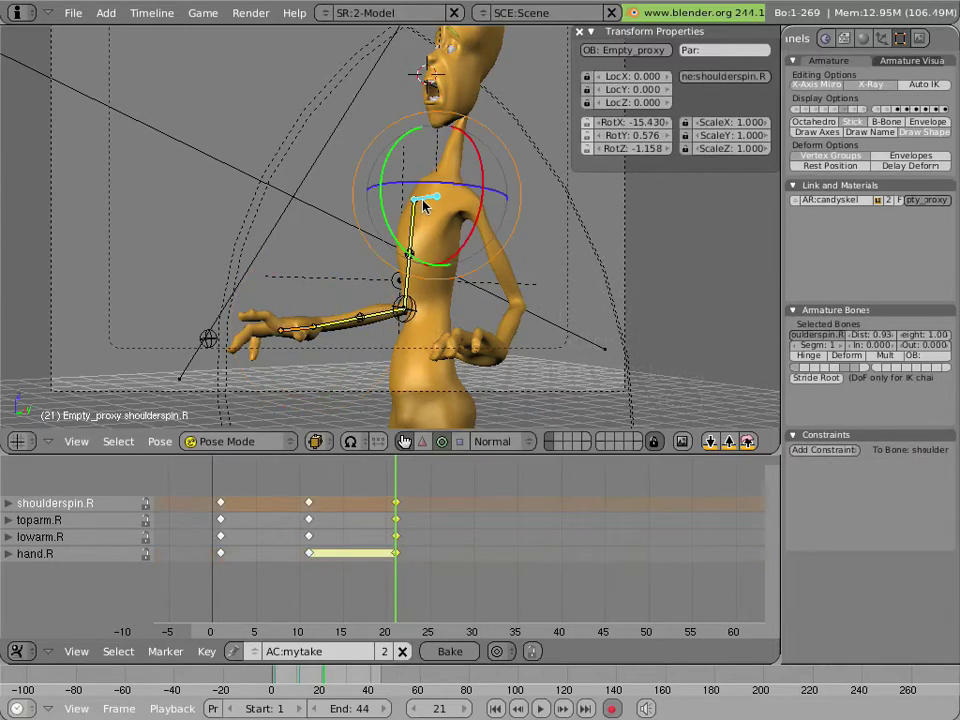
{"action": "key", "text": "r"}
{"action": "left_click", "coordinate": [385, 247]}
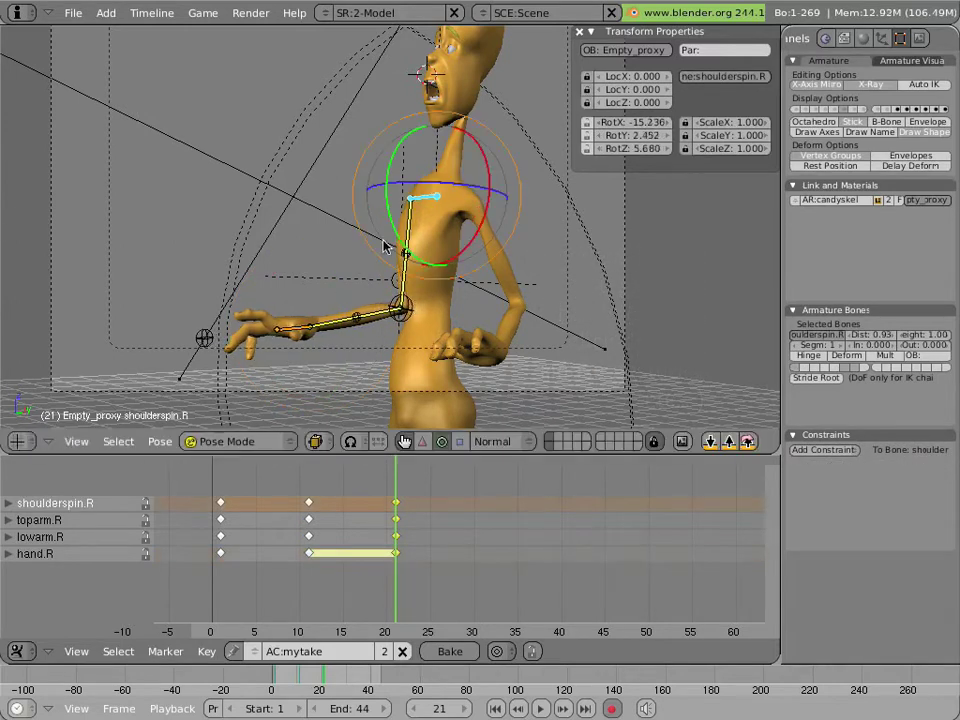
{"action": "right_click", "coordinate": [288, 330]}
{"action": "key", "text": "r"}
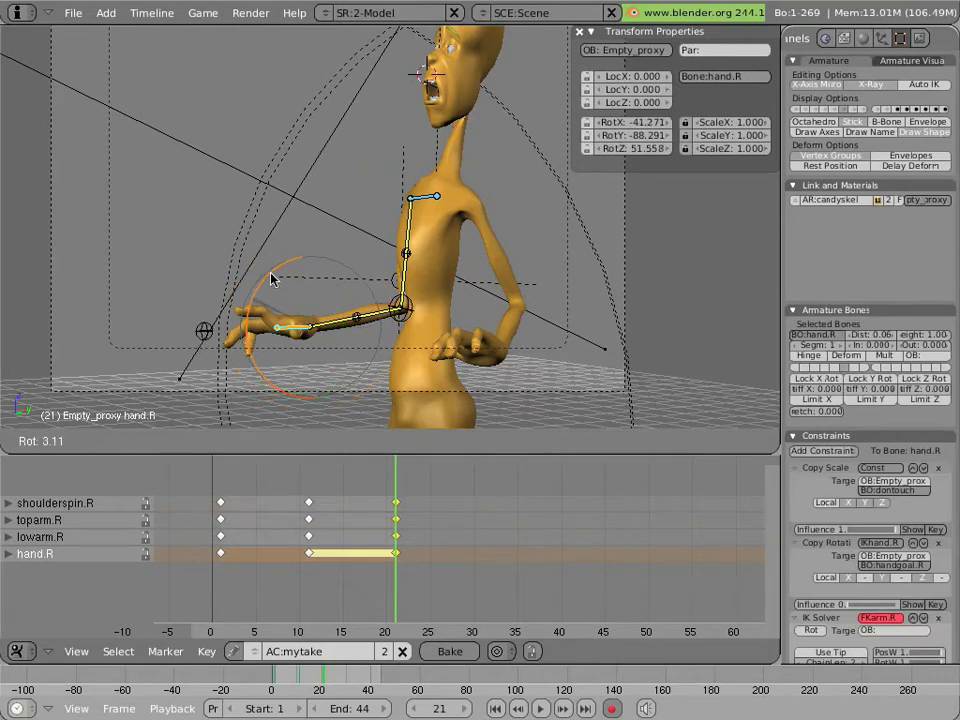
{"action": "left_click", "coordinate": [296, 265]}
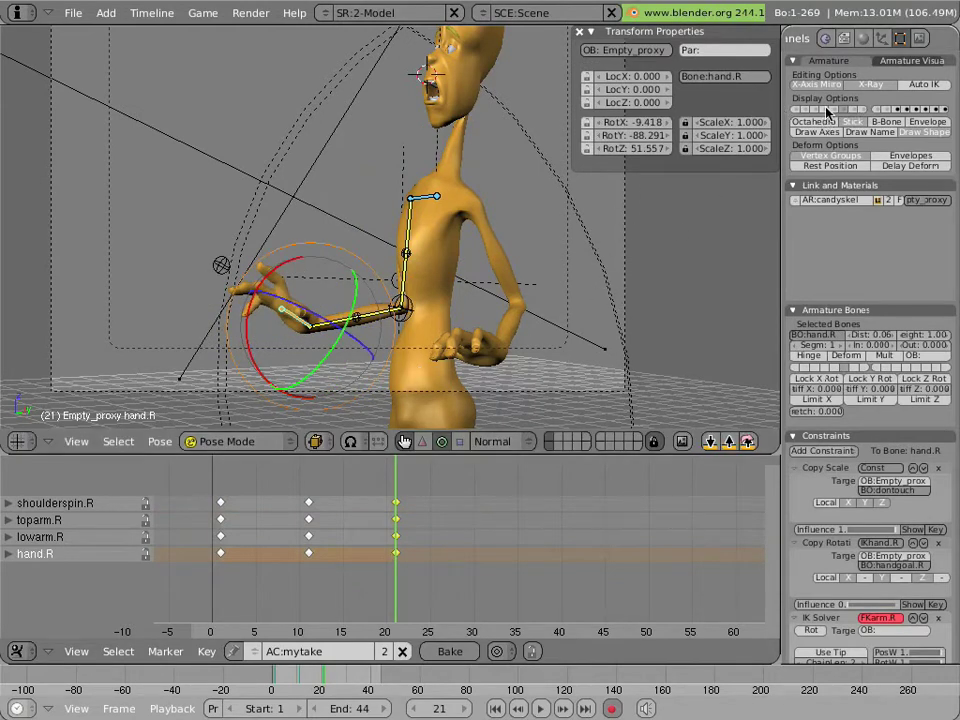
{"action": "left_click", "coordinate": [470, 345], "text": "shift"}
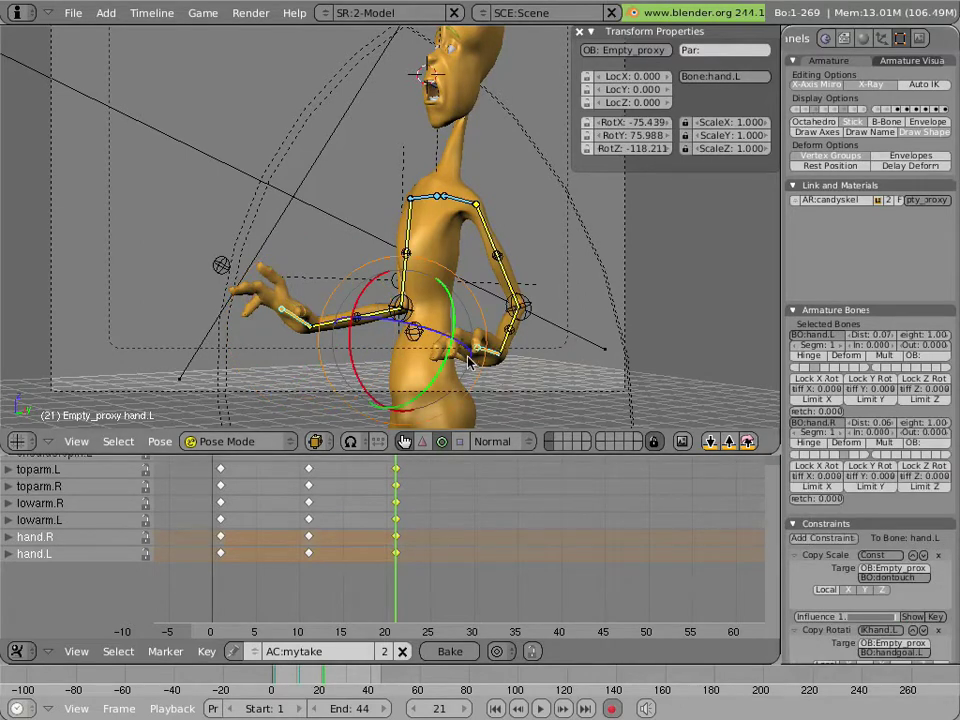
{"action": "key", "text": "r"}
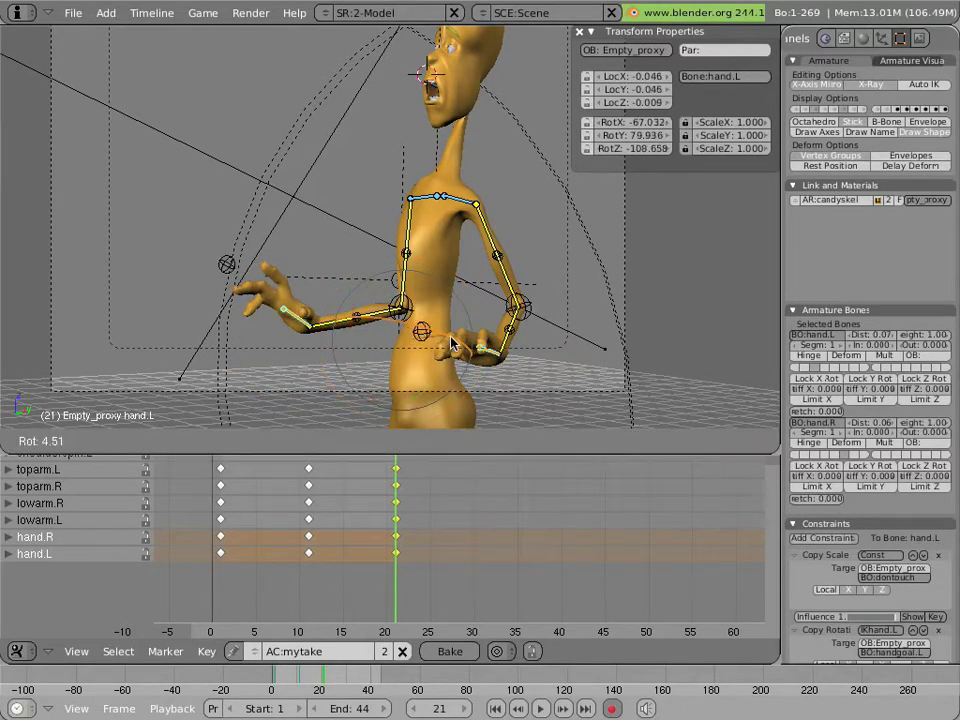
{"action": "key", "text": "Escape"}
Rotate hand.L to about RotX 79.9, RotY 69.7, RotZ 38.2 and move it outward, away from the hip
{"action": "right_click", "coordinate": [488, 343]}
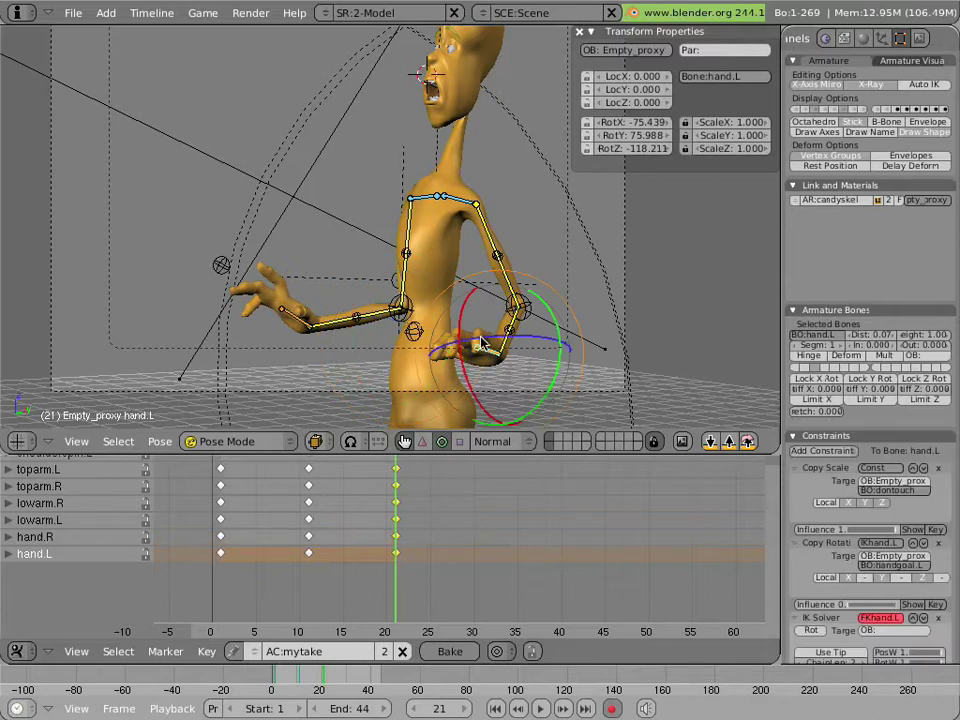
{"action": "key", "text": "r"}
{"action": "key", "text": "Escape"}
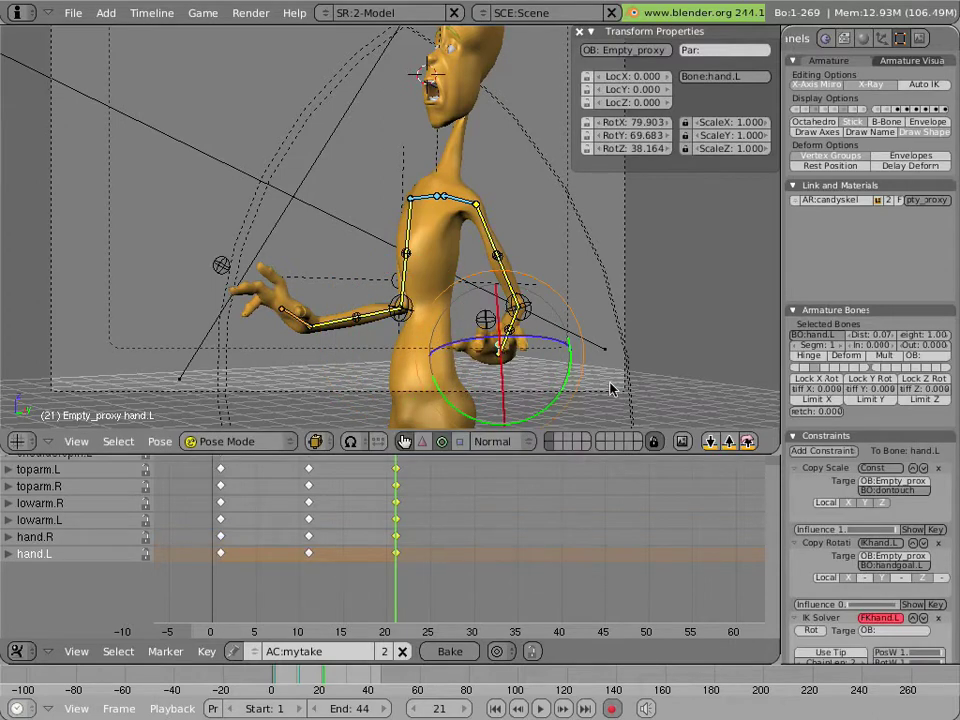
{"action": "key", "text": "g"}
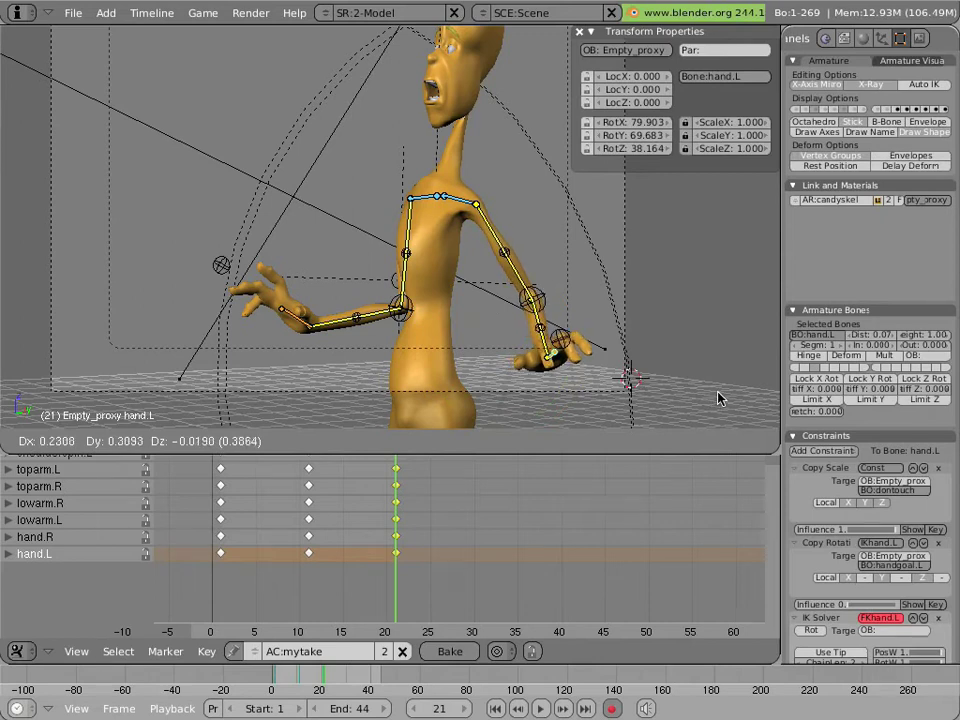
{"action": "left_click", "coordinate": [716, 397]}
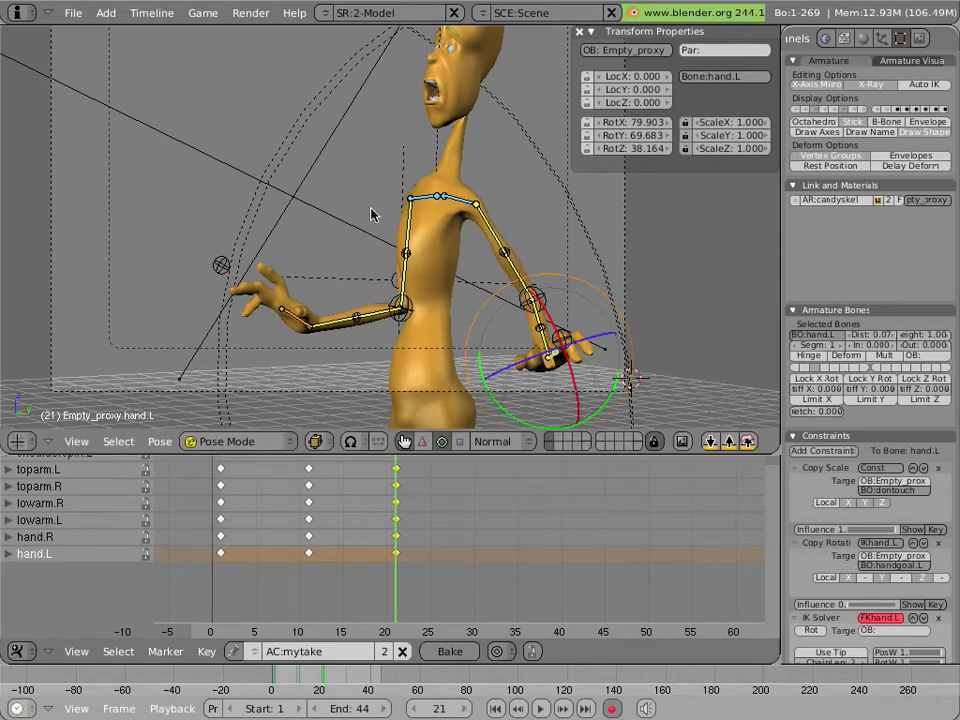
{"action": "scroll", "coordinate": [371, 210], "scroll_direction": "up", "scroll_amount": 5}
{"action": "middle_click_drag", "start_coordinate": [414, 206], "coordinate": [403, 283], "text": "shift"}
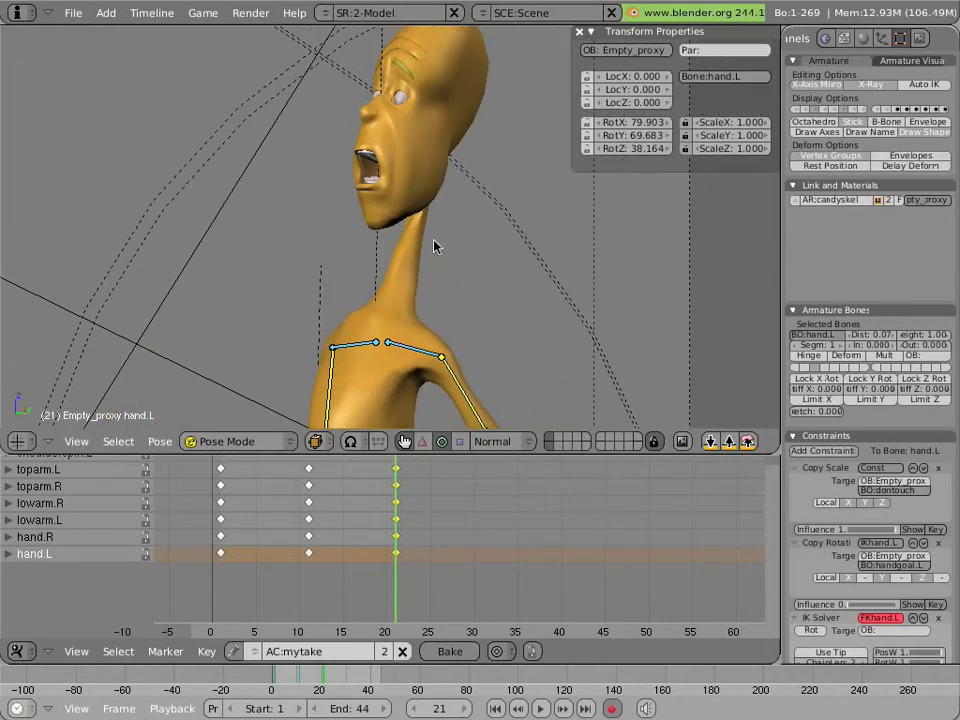
Display the face bones and raise both eyelid controls, BOT_eyelid_L and BOT_eyelid_R, bringing BOT_eyelid_R to about LocY -0.024
{"action": "scroll", "coordinate": [435, 245], "scroll_direction": "up", "scroll_amount": 4}
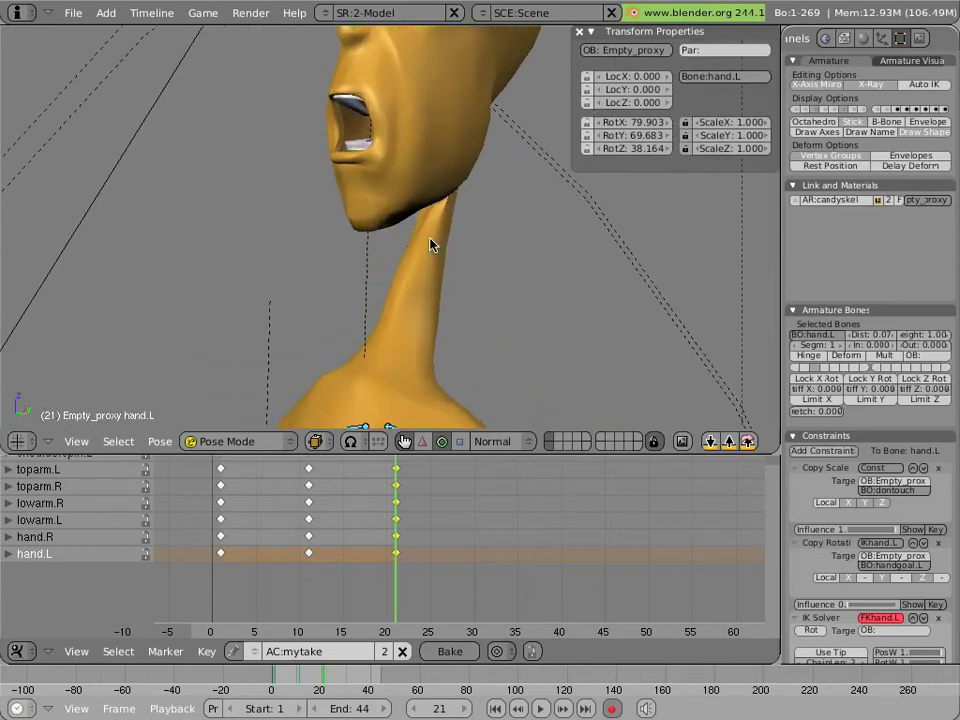
{"action": "middle_click_drag", "start_coordinate": [422, 220], "coordinate": [412, 294]}
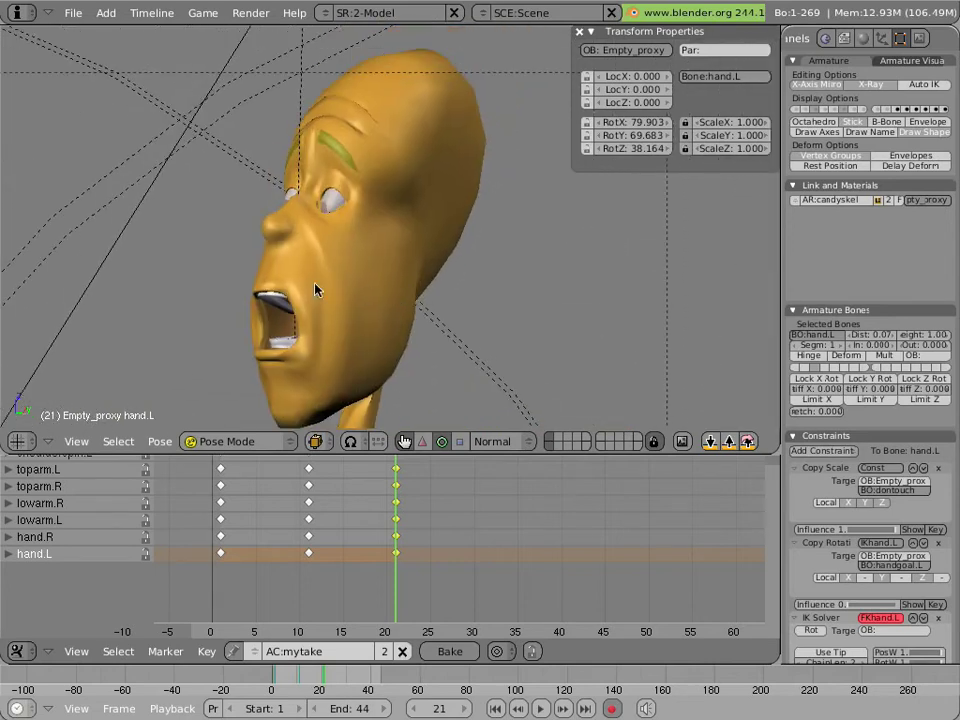
{"action": "scroll", "coordinate": [315, 290], "scroll_direction": "up", "scroll_amount": 2}
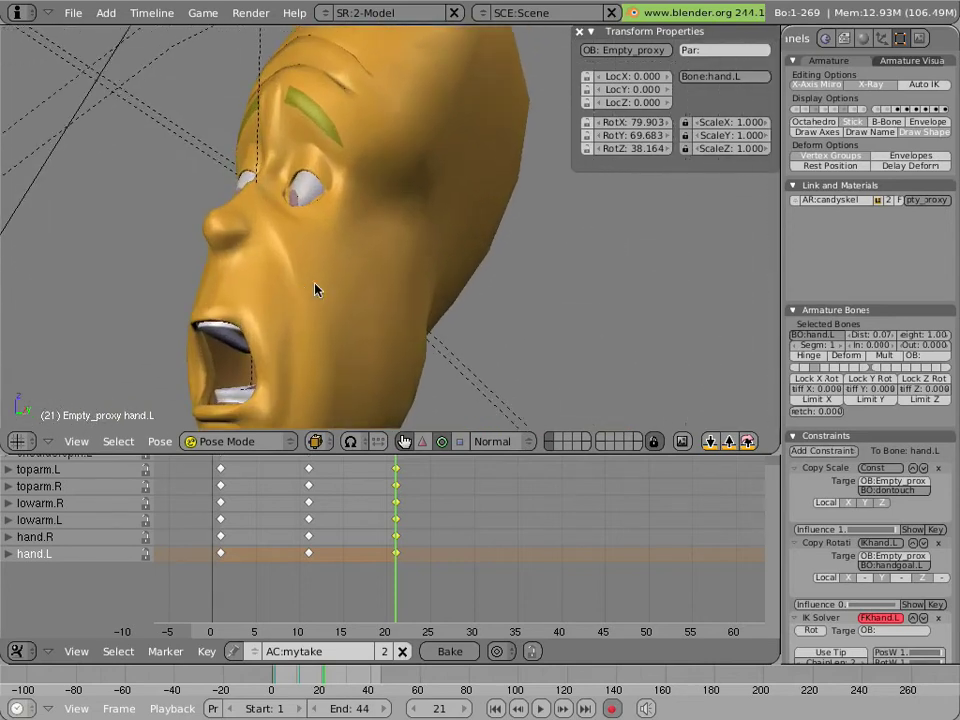
{"action": "left_click", "coordinate": [886, 110]}
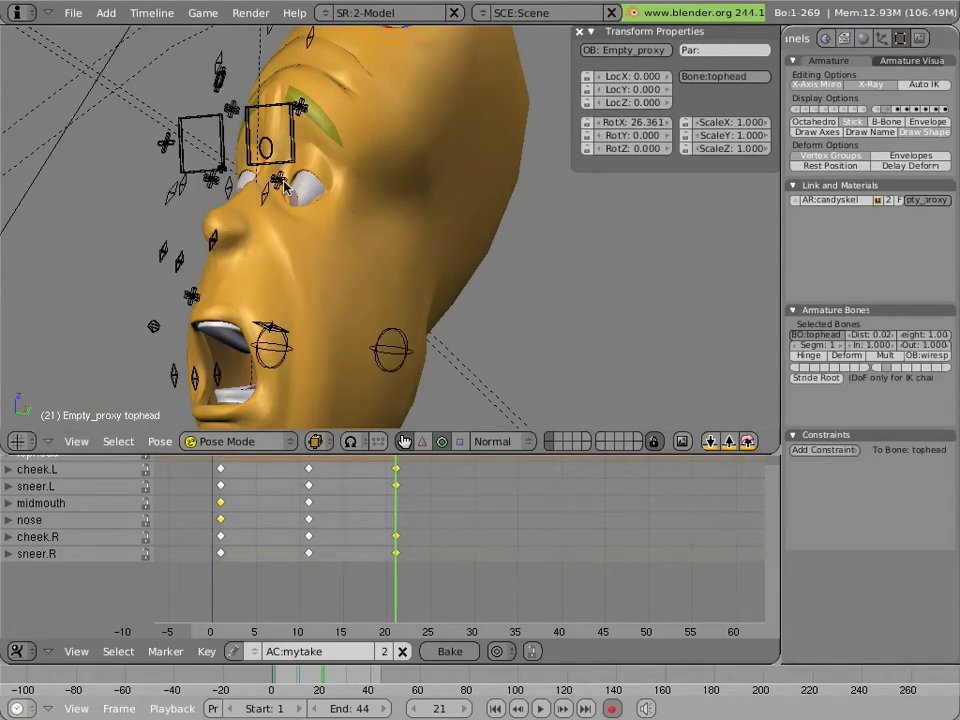
{"action": "right_click", "coordinate": [214, 140]}
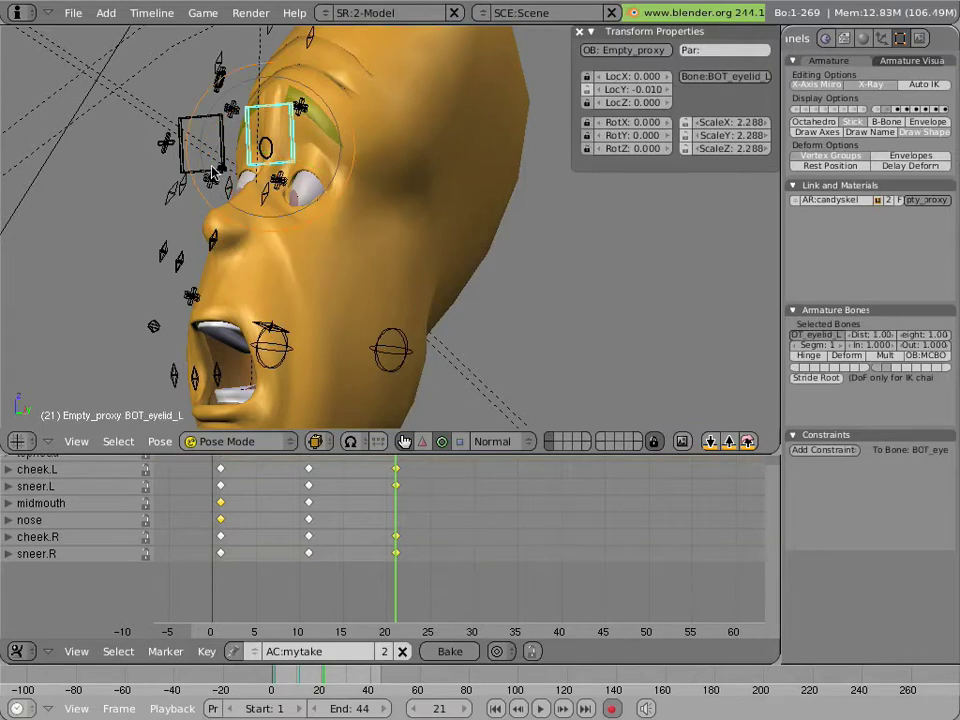
{"action": "right_click", "coordinate": [164, 140], "text": "shift"}
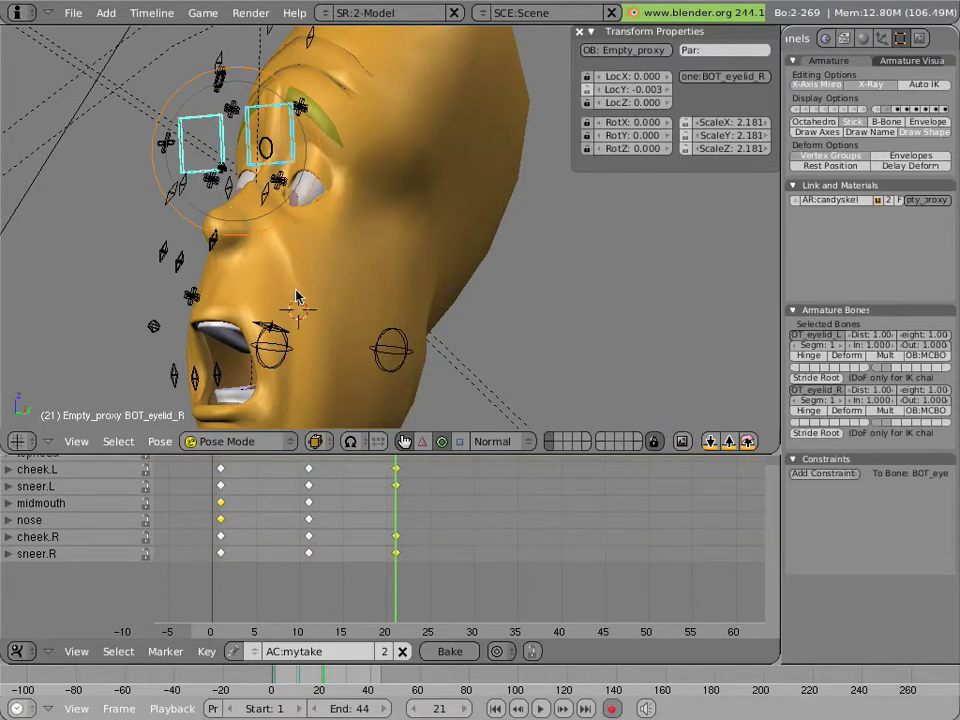
{"action": "key", "text": "g"}
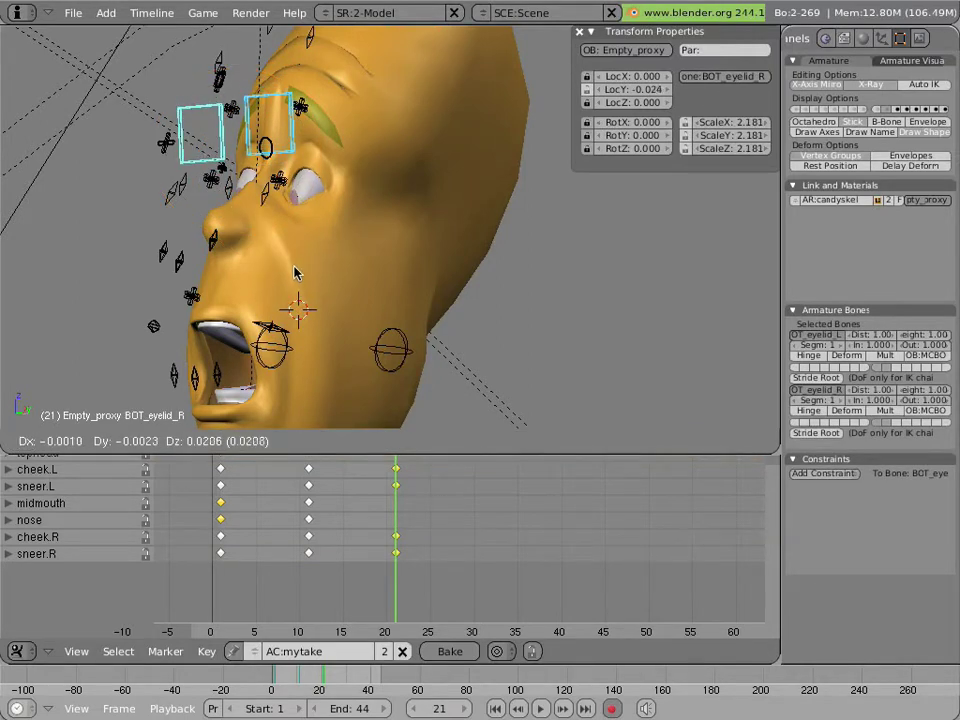
{"action": "left_click", "coordinate": [295, 272]}
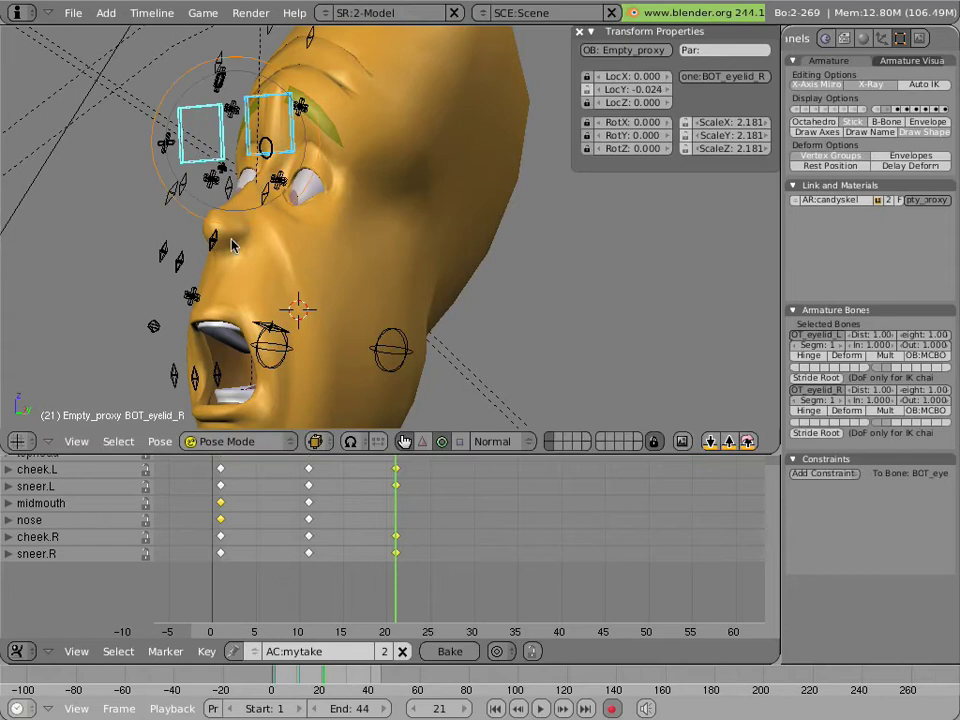
Raise the eye-tracking bone BOTeyetrak to about LocX 0.036, LocZ -0.038
{"action": "right_click", "coordinate": [166, 146]}
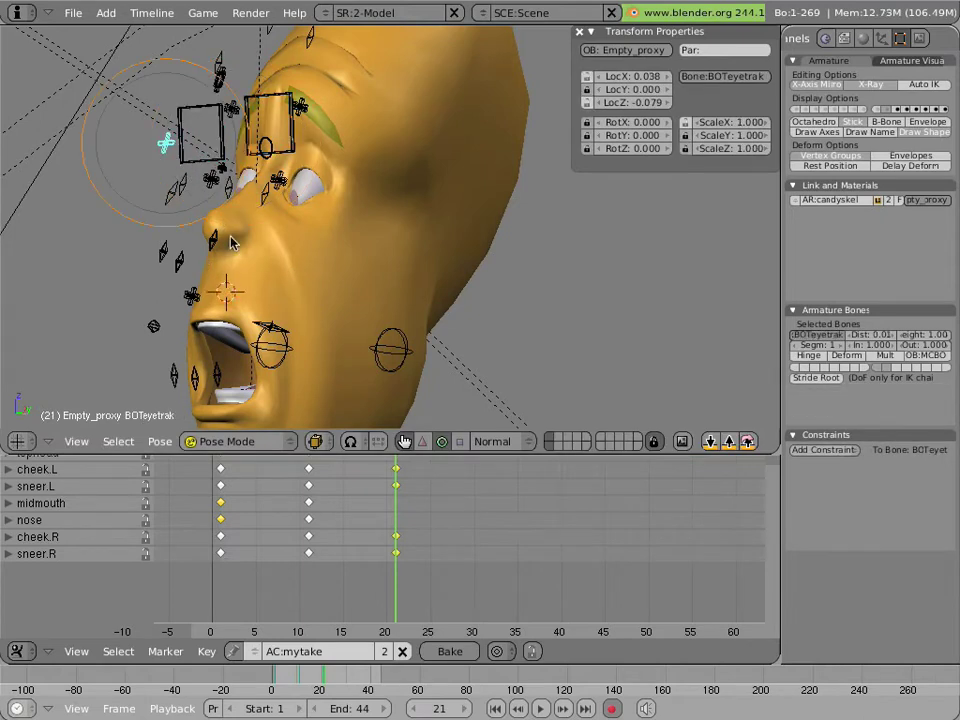
{"action": "key", "text": "g"}
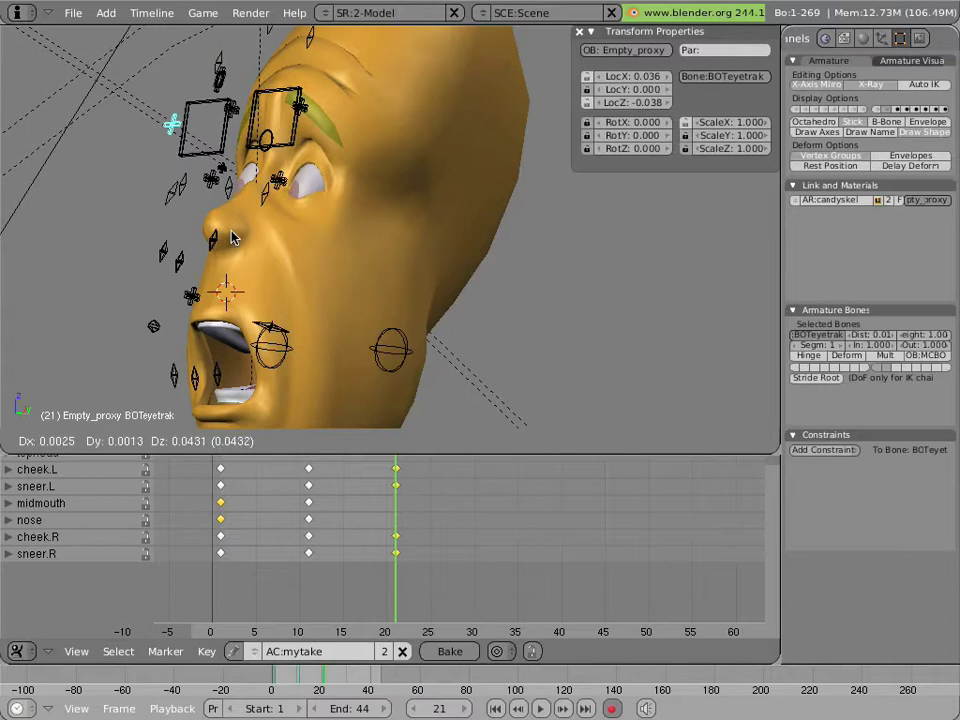
{"action": "left_click", "coordinate": [231, 236]}
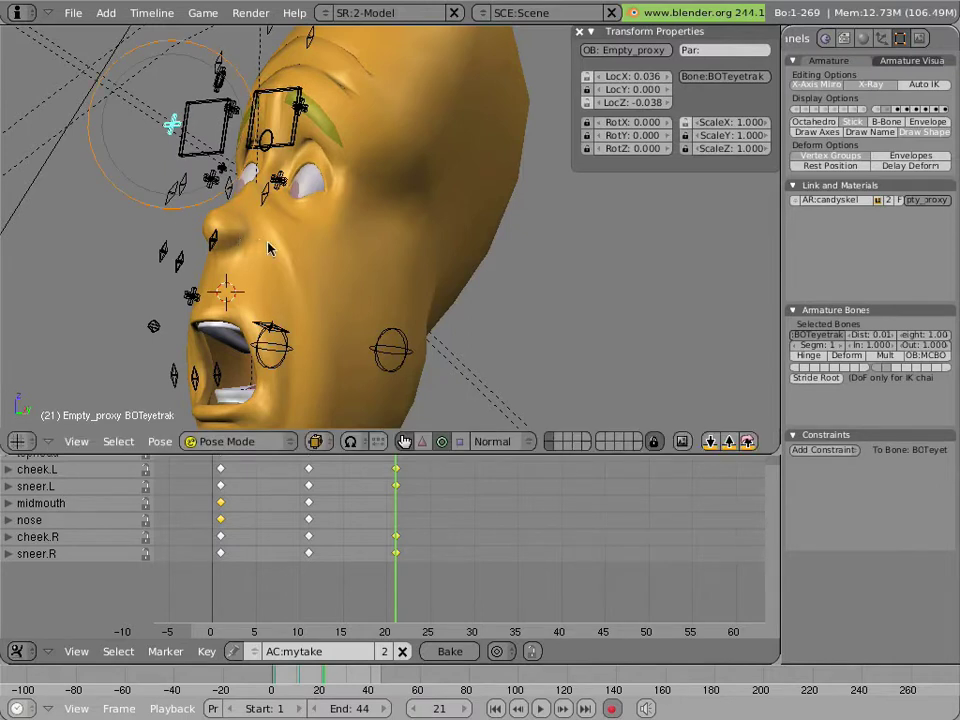
Lower eyebot.L and eyebot.R together by about 0.025, bringing eyebot.R to about LocX -0.004, LocY -0.032, LocZ -0.005
{"action": "right_click", "coordinate": [262, 193]}
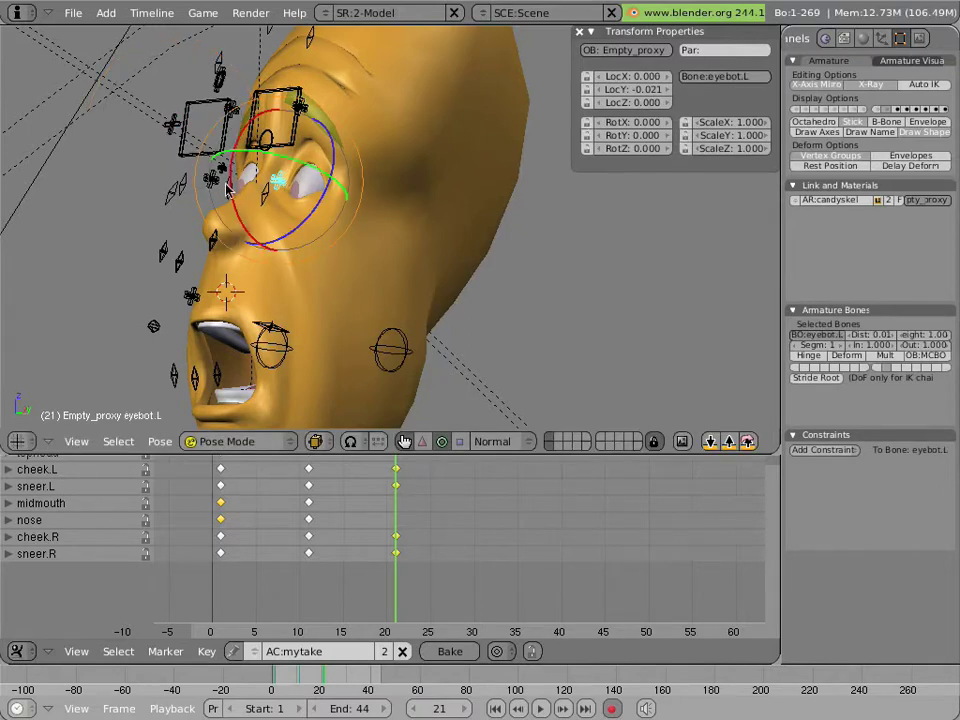
{"action": "right_click", "coordinate": [225, 195], "text": "shift"}
{"action": "key", "text": "g"}
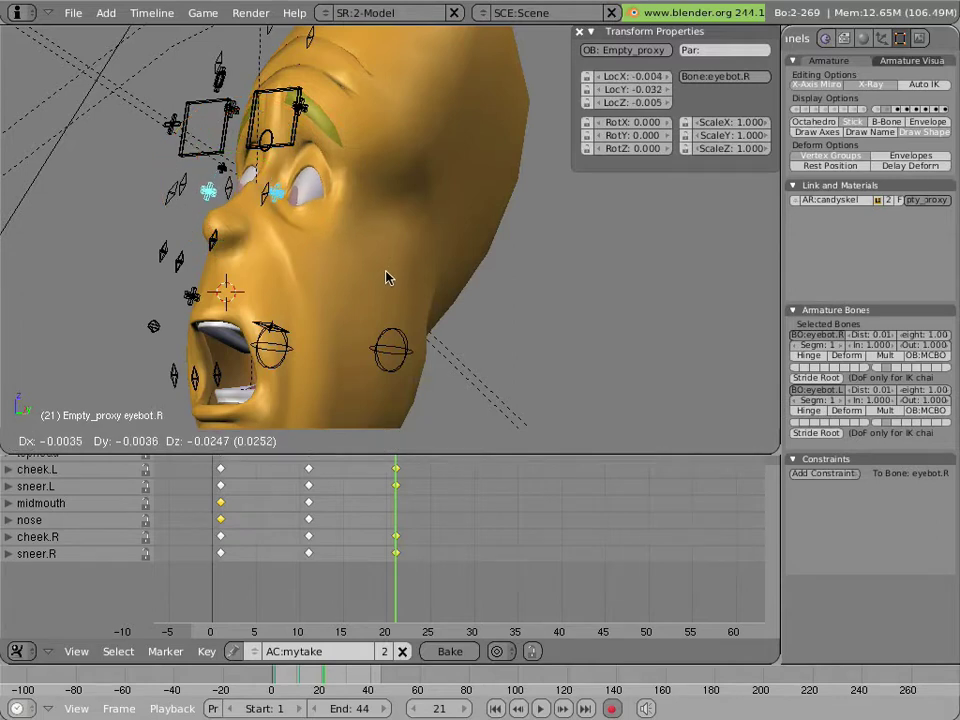
{"action": "left_click", "coordinate": [388, 278]}
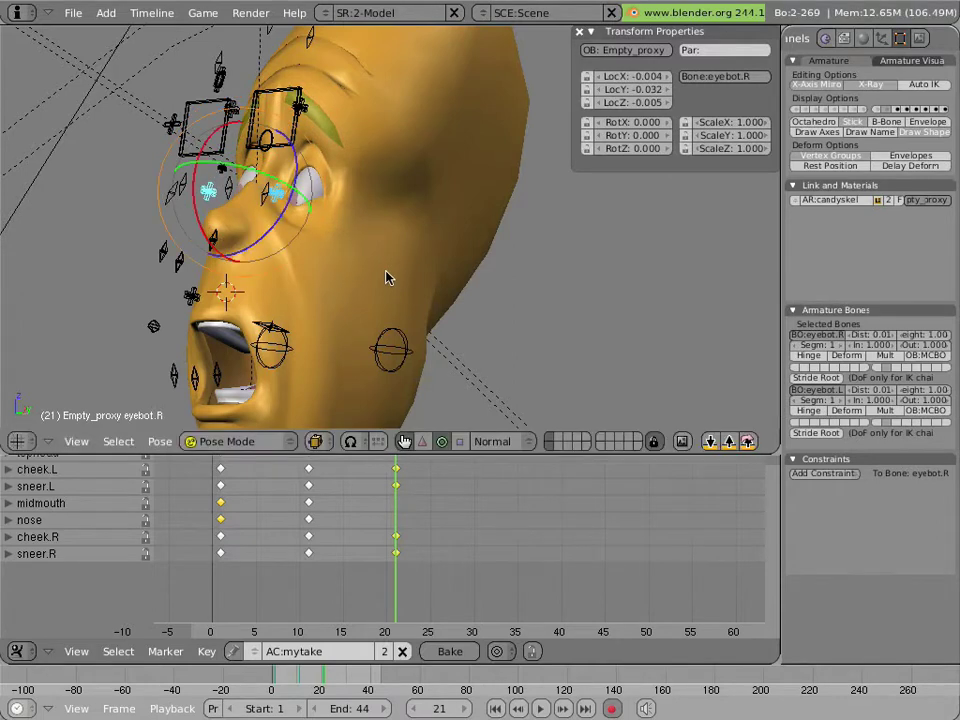
Pull the nose bone down to about LocX -0.027, LocY -0.020
{"action": "right_click", "coordinate": [225, 180]}
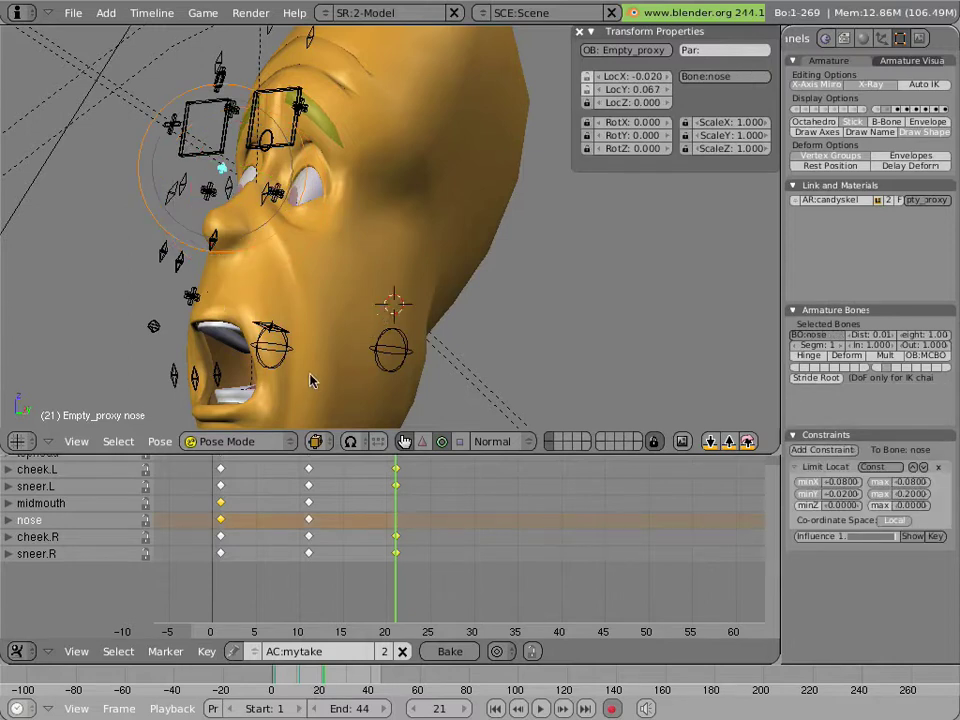
{"action": "key", "text": "g"}
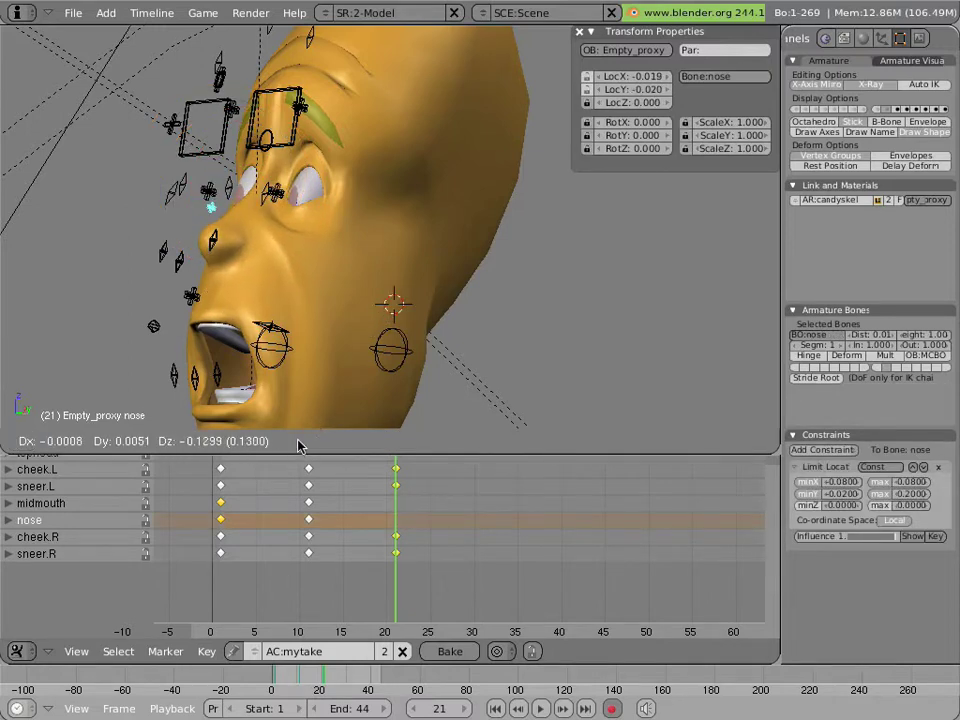
{"action": "left_click", "coordinate": [306, 452]}
Clear the location of both mouth corner bones, and move them together so mouth.L sits at about LocY 0.064, LocZ -0.048
{"action": "scroll", "coordinate": [356, 313], "scroll_direction": "down", "scroll_amount": 3}
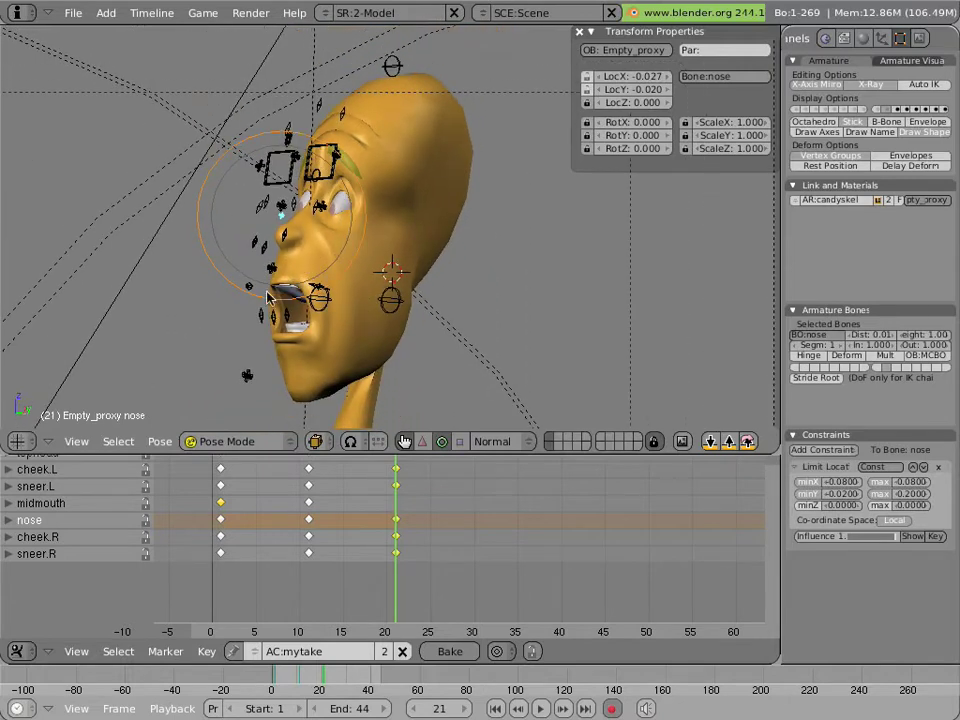
{"action": "right_click", "coordinate": [255, 289]}
{"action": "right_click", "coordinate": [312, 289], "text": "shift"}
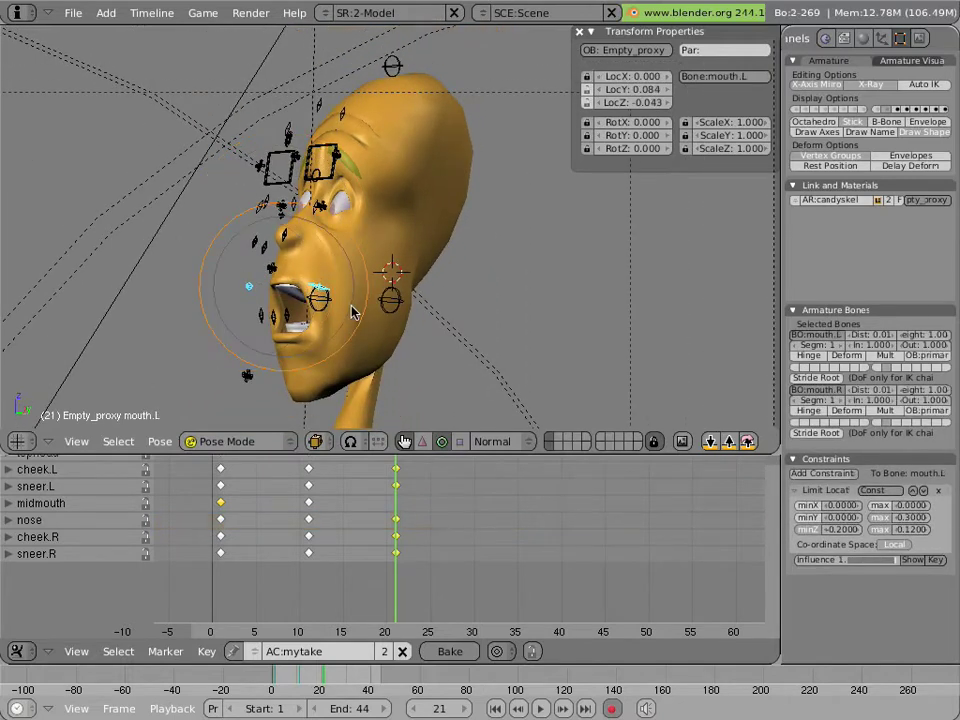
{"action": "left_click", "coordinate": [438, 260]}
{"action": "key", "text": "alt+g"}
{"action": "left_click", "coordinate": [438, 272]}
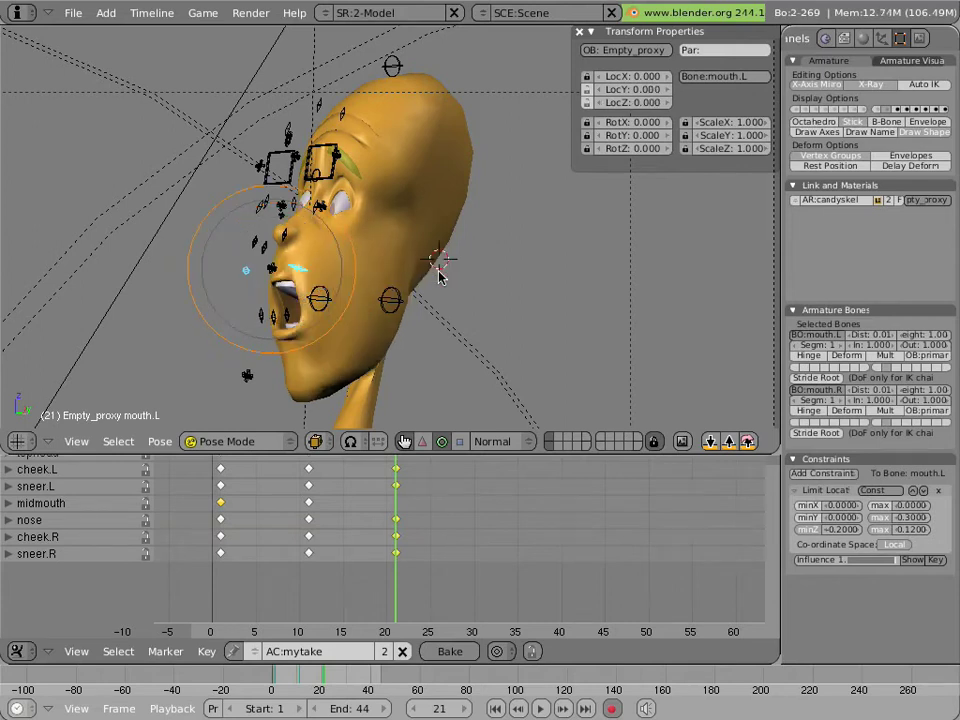
{"action": "key", "text": "g"}
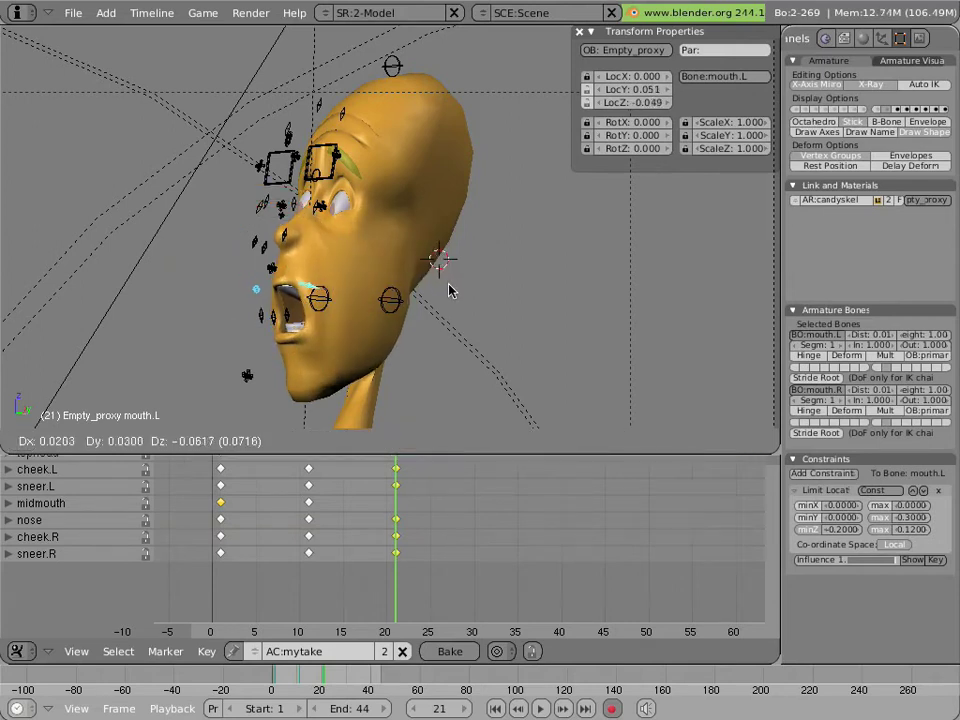
{"action": "left_click", "coordinate": [452, 290]}
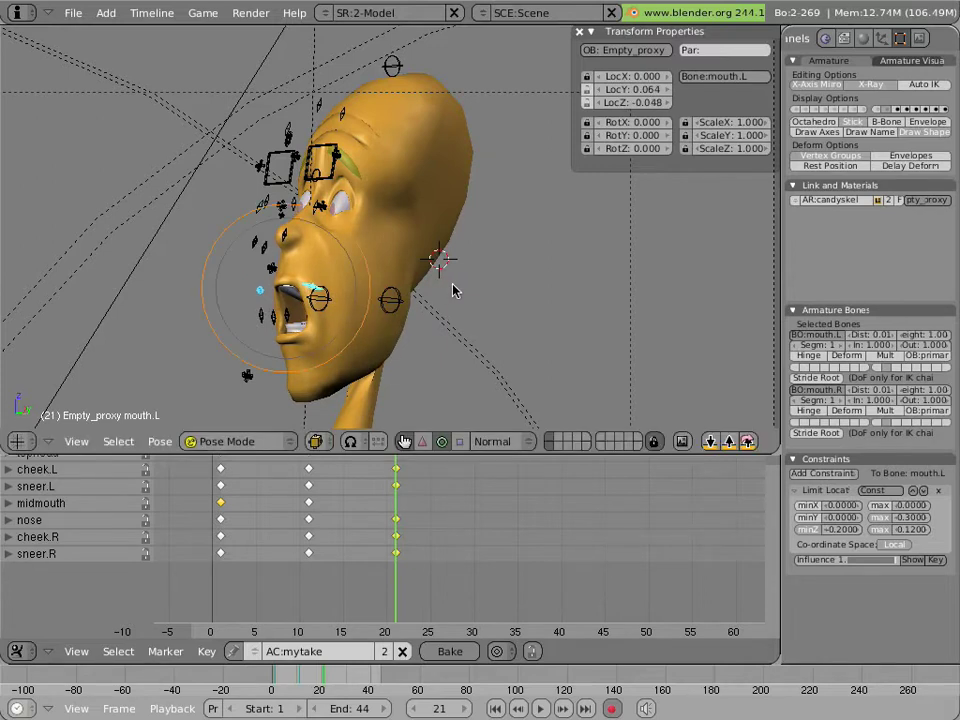
Move mouth.L alone slightly farther outward to about LocY 0.079, LocZ -0.047
{"action": "right_click", "coordinate": [313, 287]}
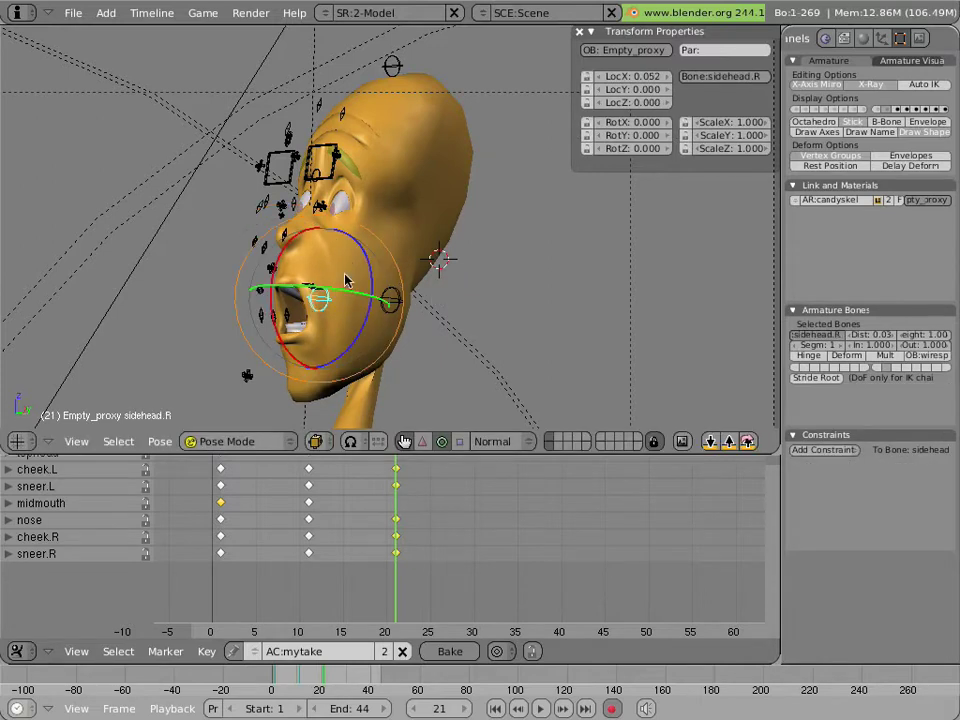
{"action": "key", "text": "g"}
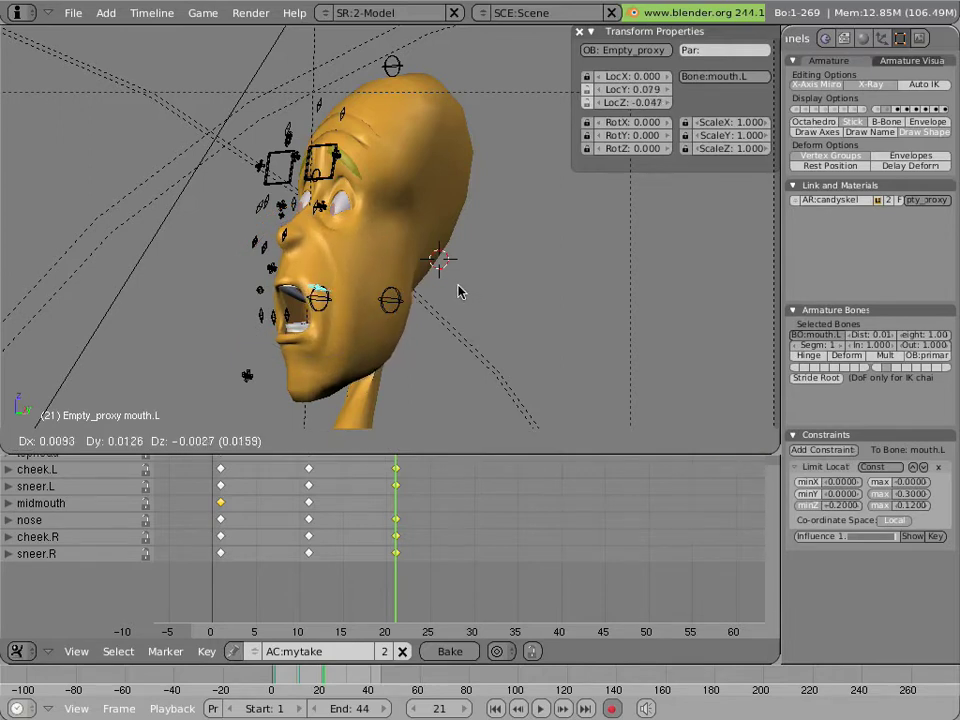
{"action": "left_click", "coordinate": [460, 298]}
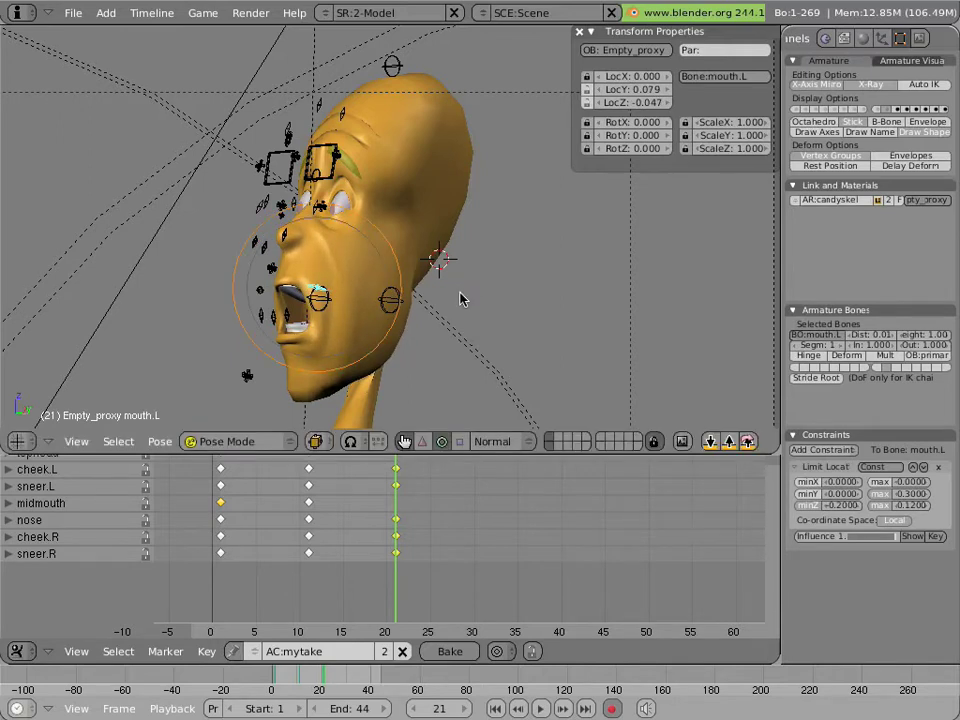
Raise sidehead.R and sidehead.L together until sidehead.L is at about LocX -0.060, LocY 0.269, LocZ 0.025, stretching the face upward
{"action": "right_click", "coordinate": [328, 313]}
{"action": "right_click", "coordinate": [382, 310], "text": "shift"}
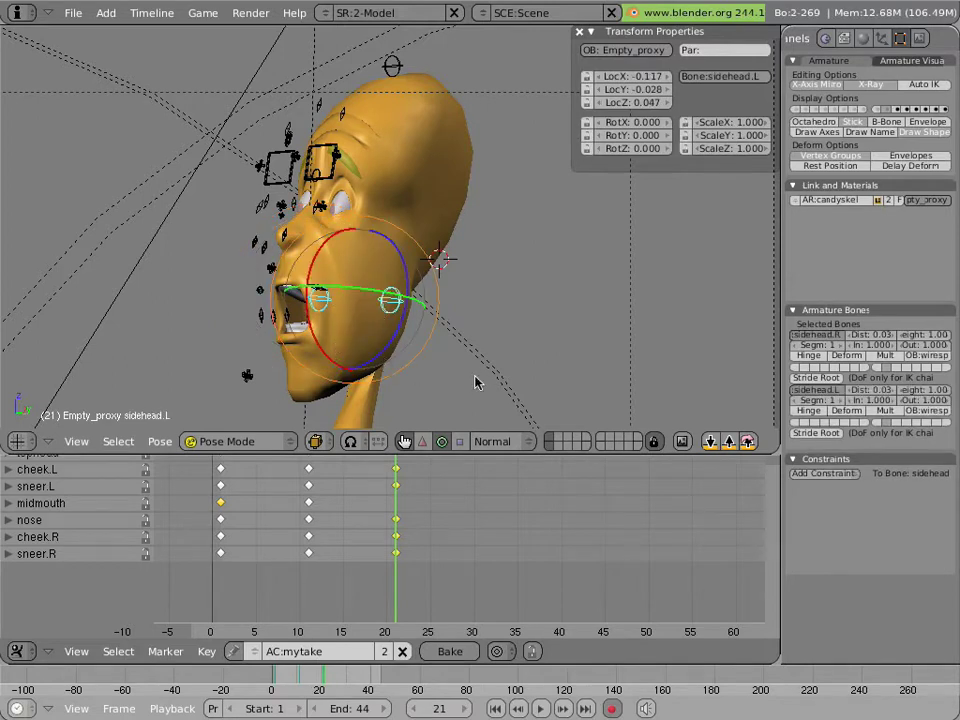
{"action": "key", "text": "g"}
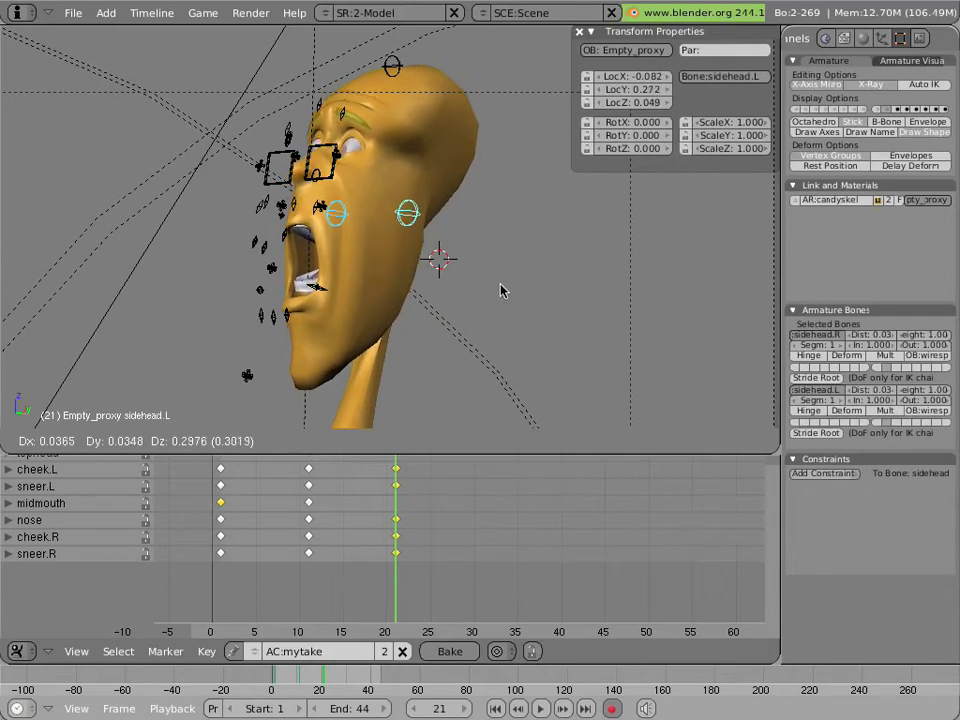
{"action": "left_click", "coordinate": [502, 291]}
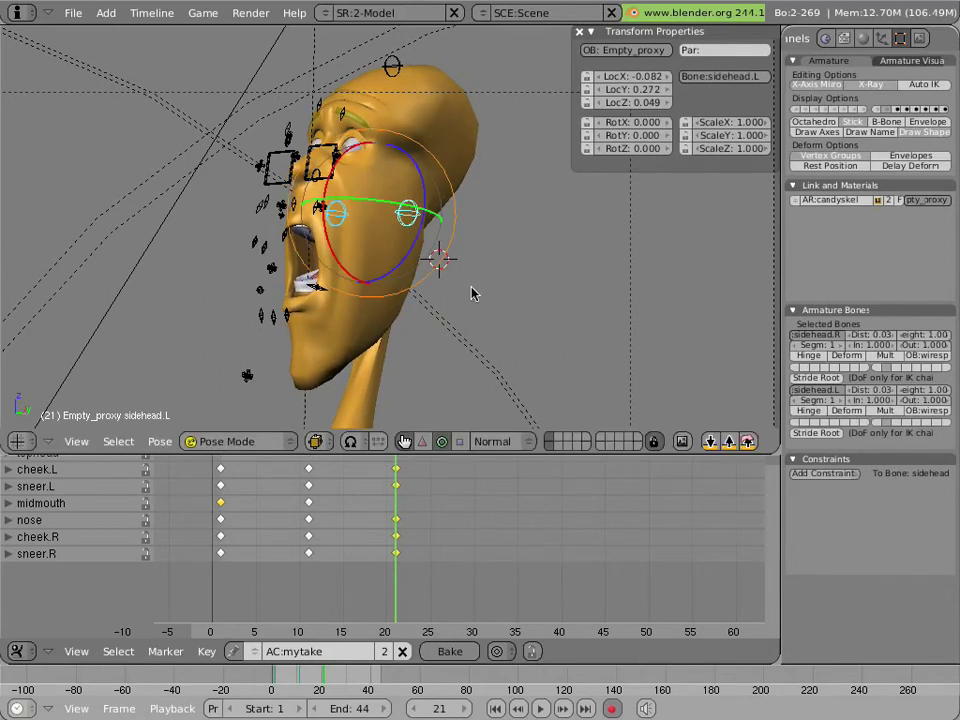
{"action": "key", "text": "g"}
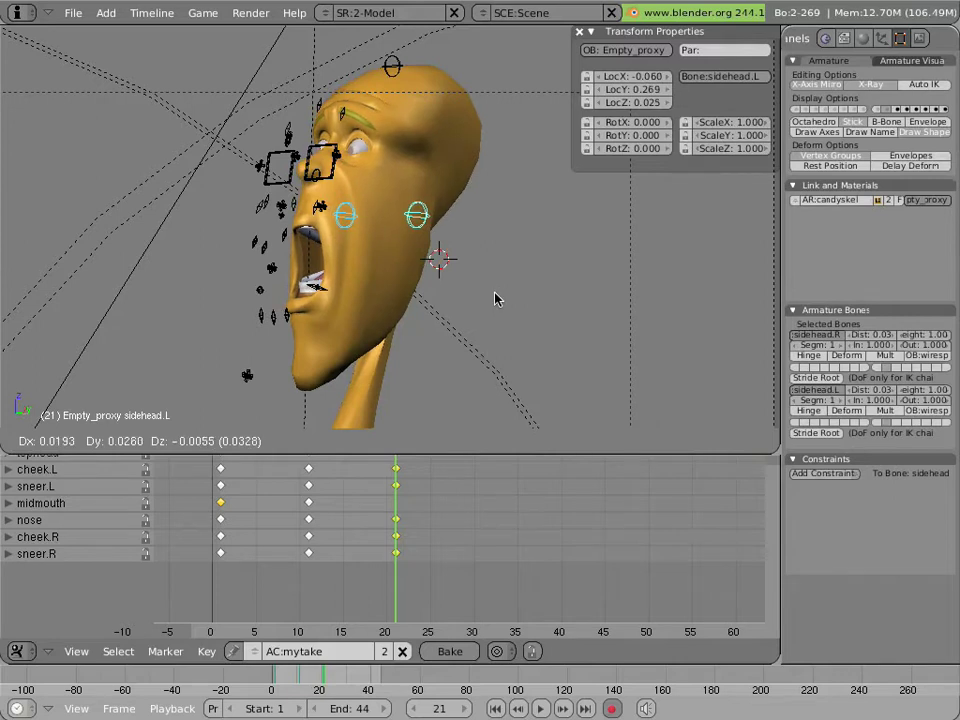
{"action": "left_click", "coordinate": [495, 298]}
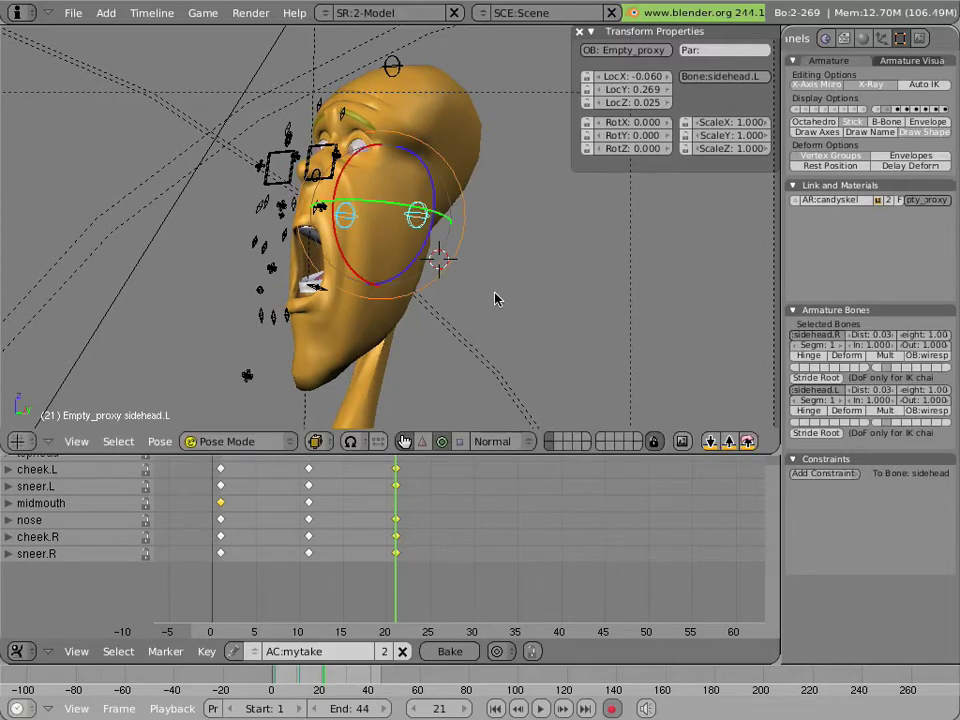
Check the stretched head against the whole body, and clear the midmouth bone's location
{"action": "scroll", "coordinate": [298, 210], "scroll_direction": "up", "scroll_amount": 2}
{"action": "key", "text": "KP_4"}
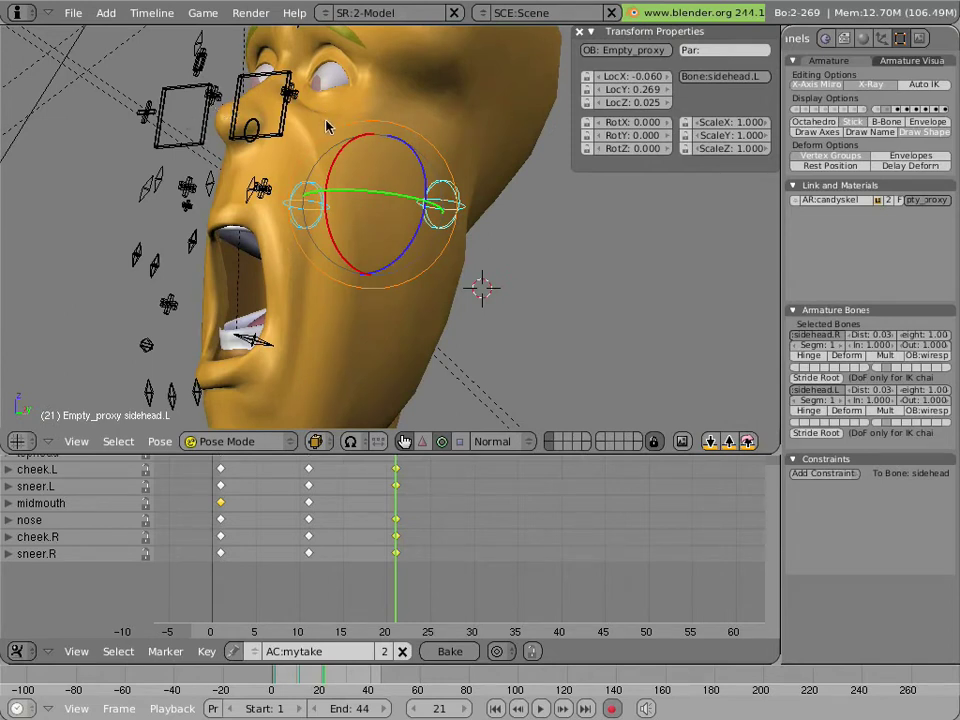
{"action": "scroll", "coordinate": [347, 197], "scroll_direction": "down", "scroll_amount": 5}
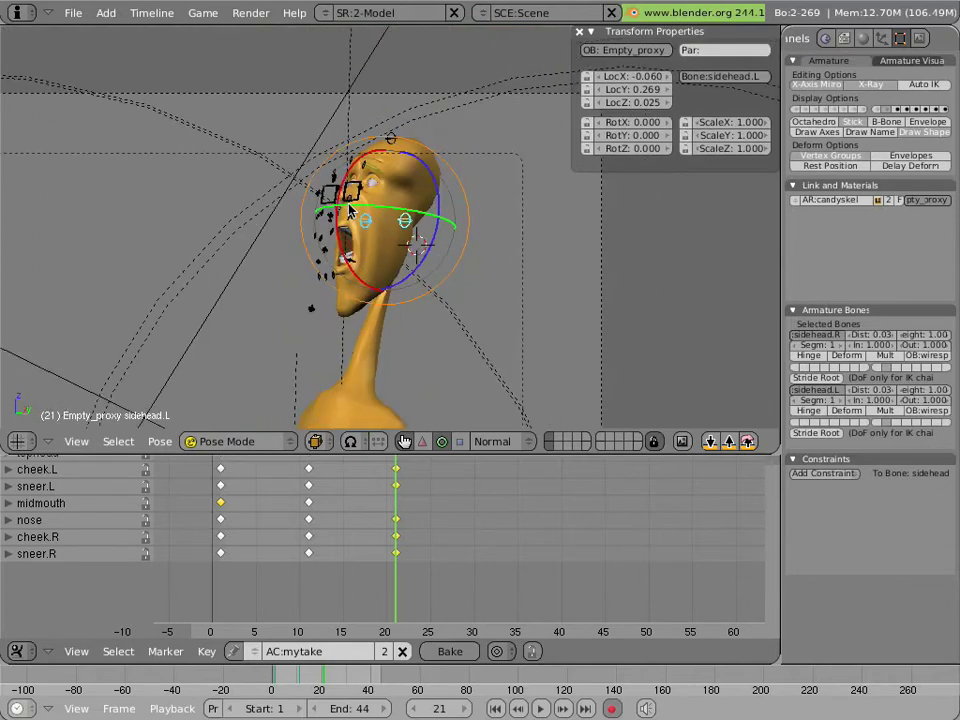
{"action": "scroll", "coordinate": [349, 208], "scroll_direction": "down", "scroll_amount": 3}
{"action": "key", "text": "KP_6"}
{"action": "key", "text": "KP_6"}
{"action": "key", "text": "KP_6"}
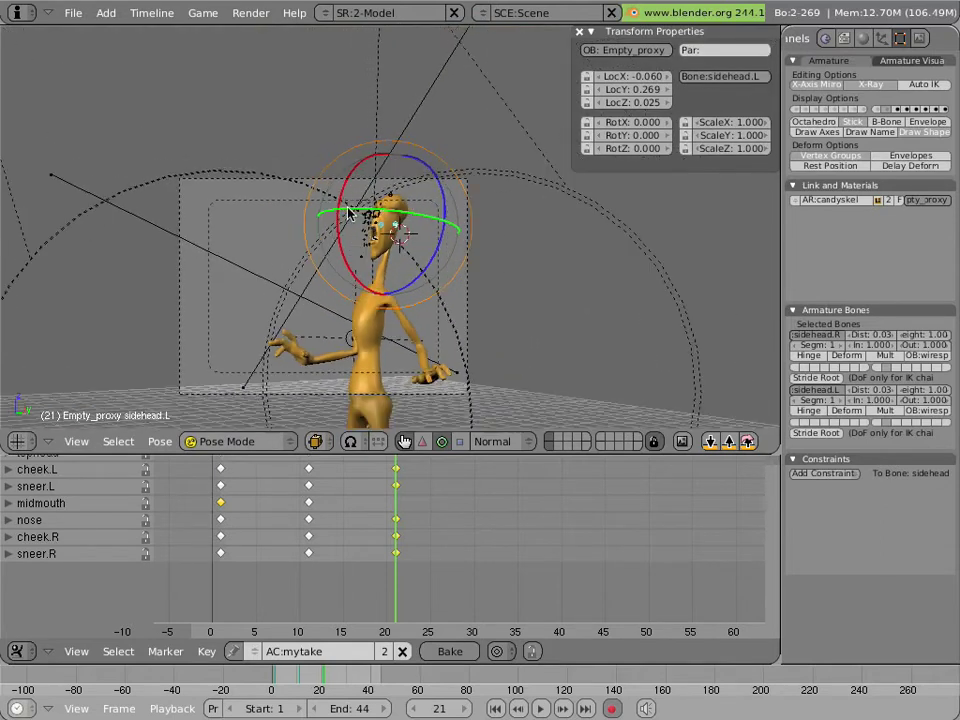
{"action": "left_click", "coordinate": [90, 505]}
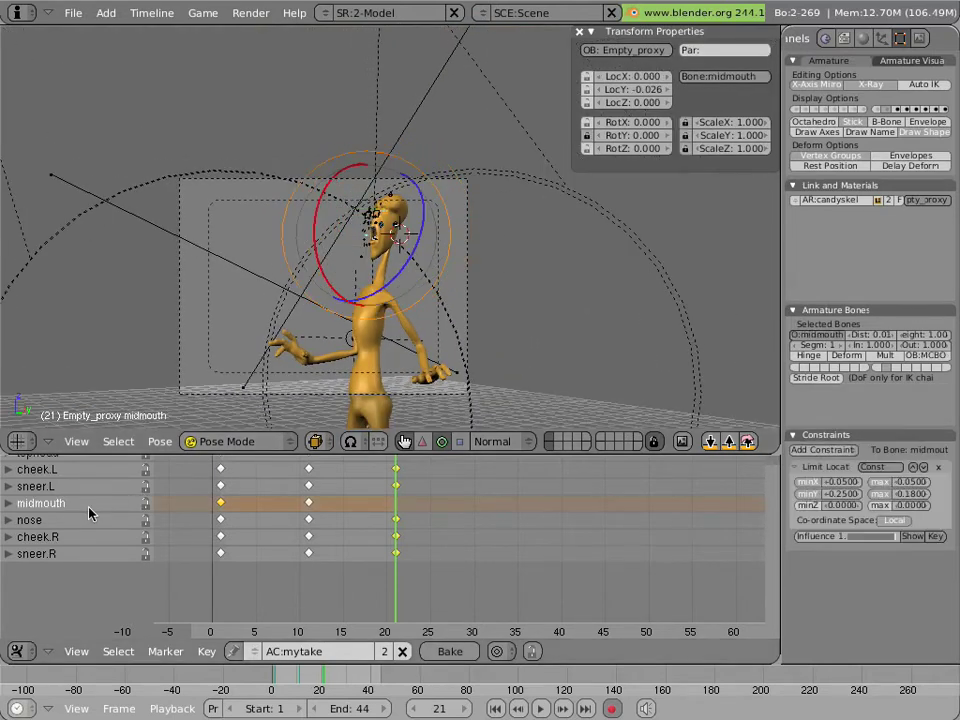
{"action": "scroll", "coordinate": [326, 298], "scroll_direction": "up", "scroll_amount": 6}
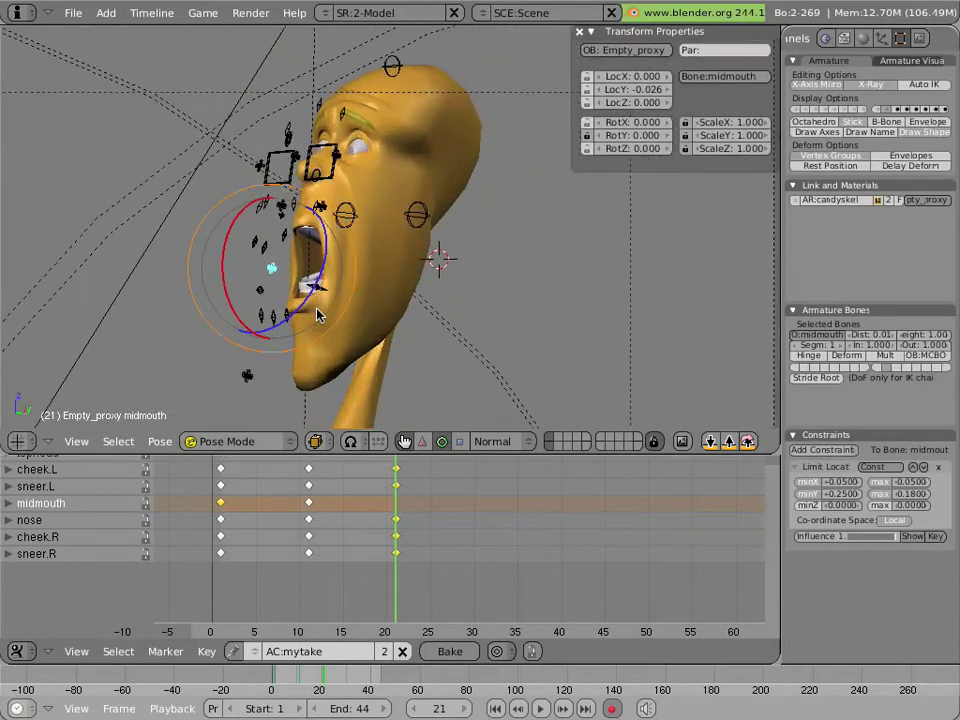
{"action": "key", "text": "alt+g"}
{"action": "left_click", "coordinate": [316, 313]}
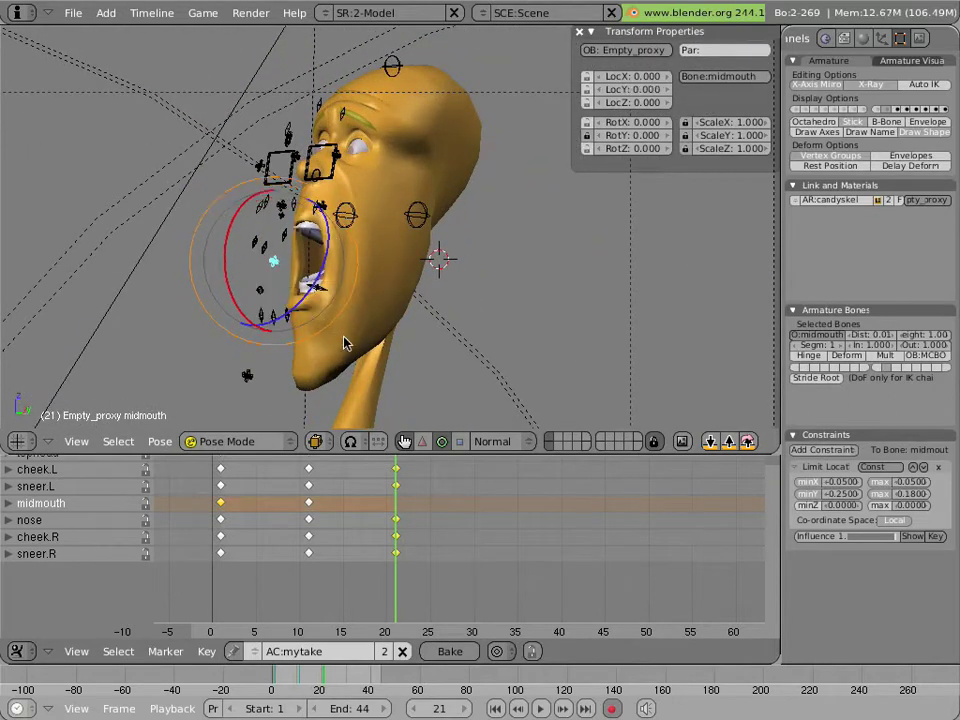
Move the midmouth bone to about LocX 0.002, LocY 0.015, LocZ 0.004 and review the bone channels keyed at frame 21
{"action": "key", "text": "g"}
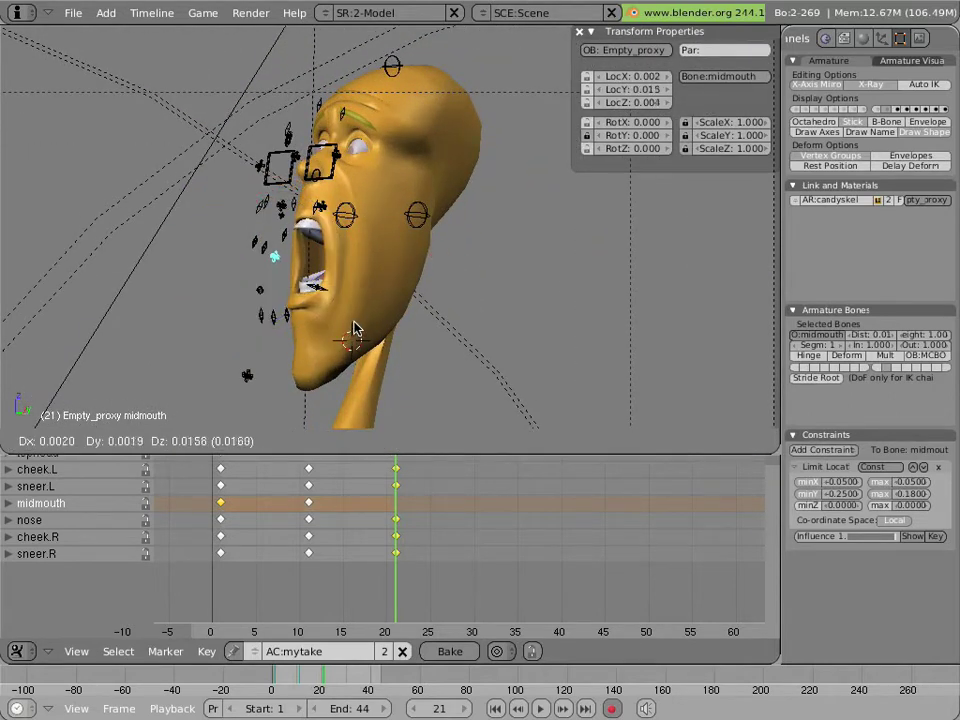
{"action": "left_click", "coordinate": [355, 328]}
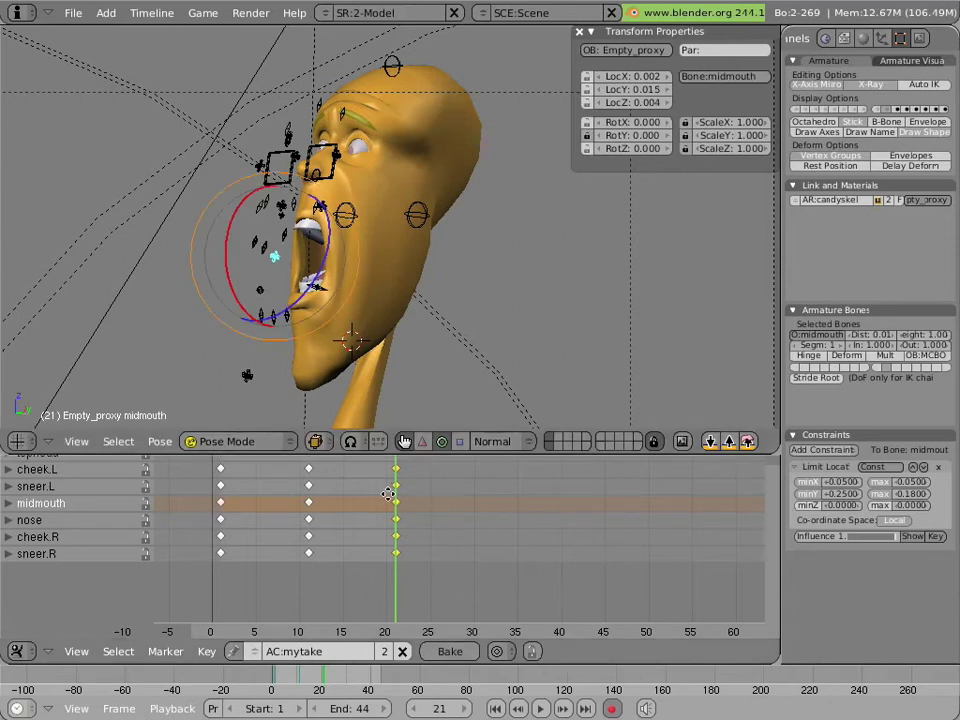
{"action": "middle_click_drag", "start_coordinate": [390, 511], "coordinate": [368, 716]}
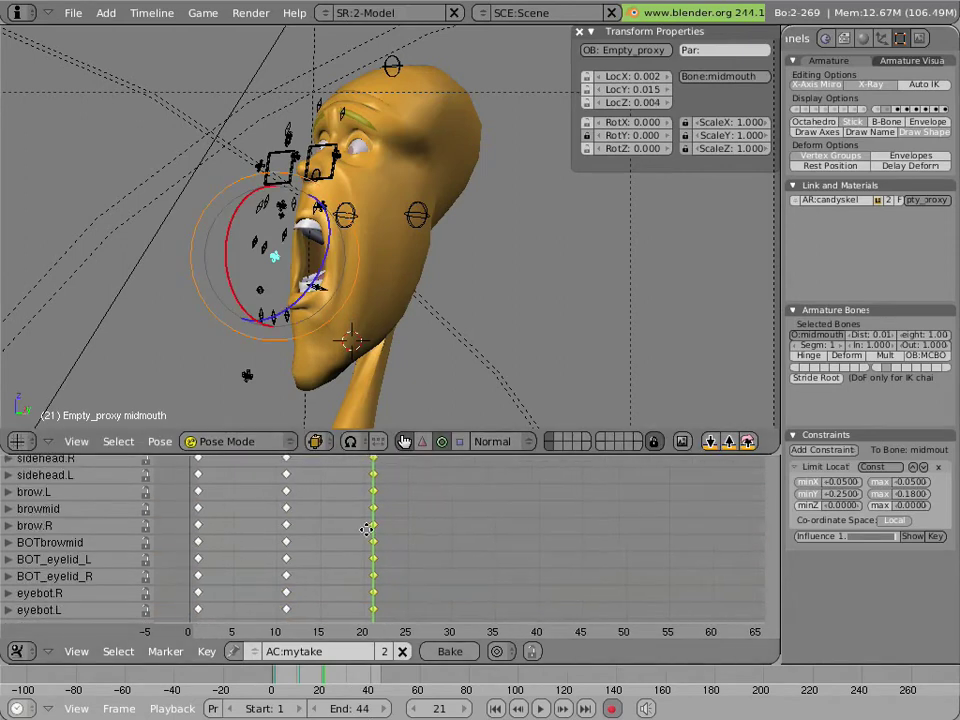
{"action": "middle_click_drag", "start_coordinate": [368, 528], "coordinate": [347, 716]}
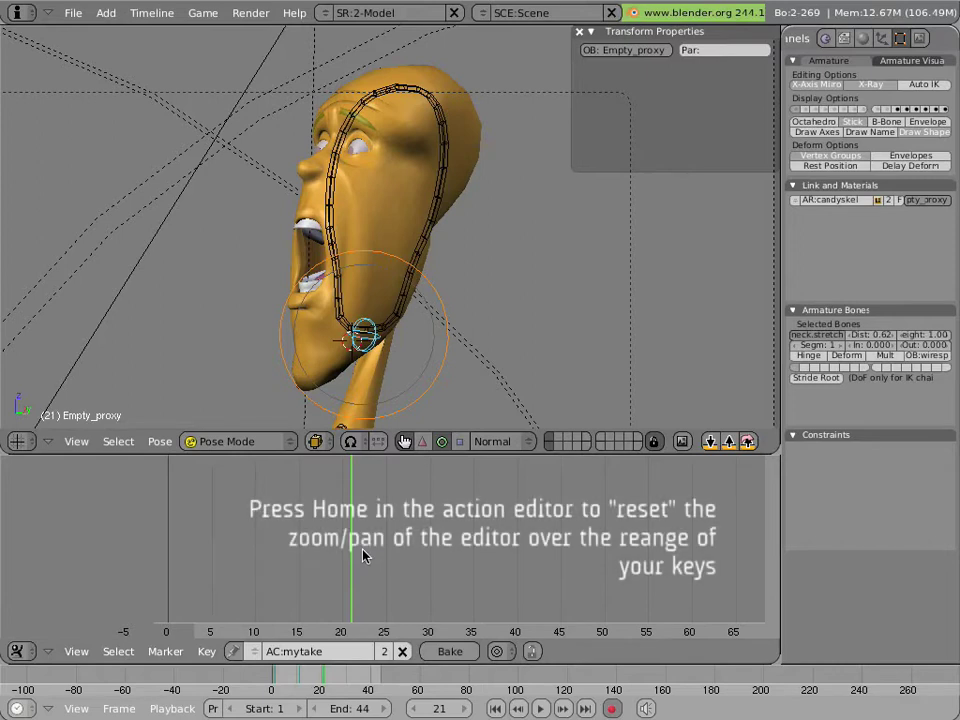
Fit the action editor to the range of its keys and display only the left hand's finger bones
{"action": "key", "text": "Home"}
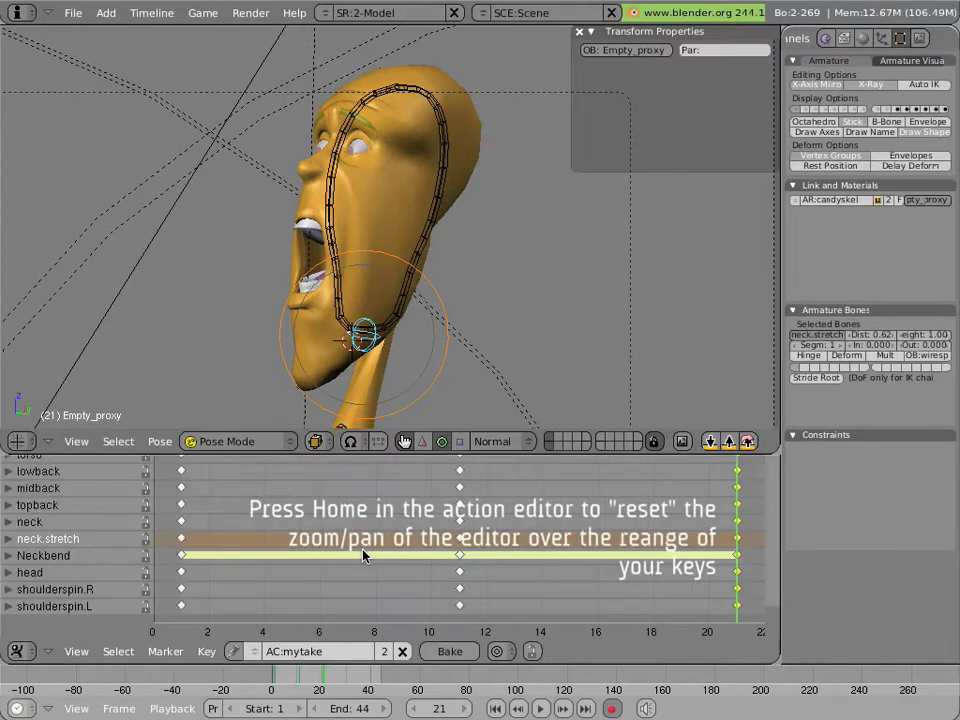
{"action": "middle_click_drag", "start_coordinate": [488, 543], "coordinate": [522, 347]}
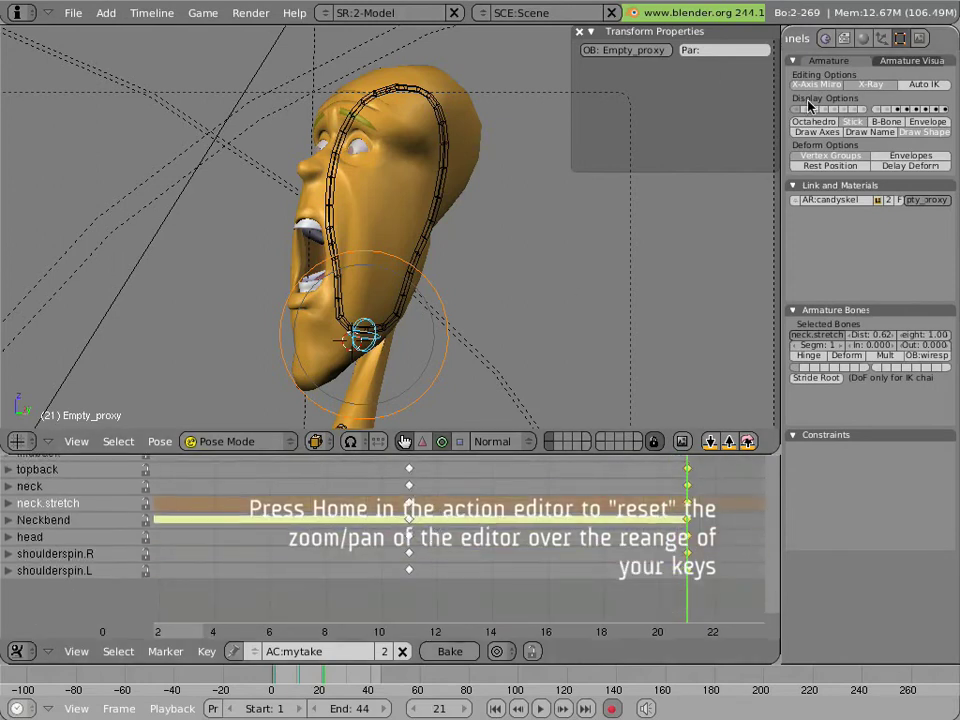
{"action": "left_click", "coordinate": [816, 110]}
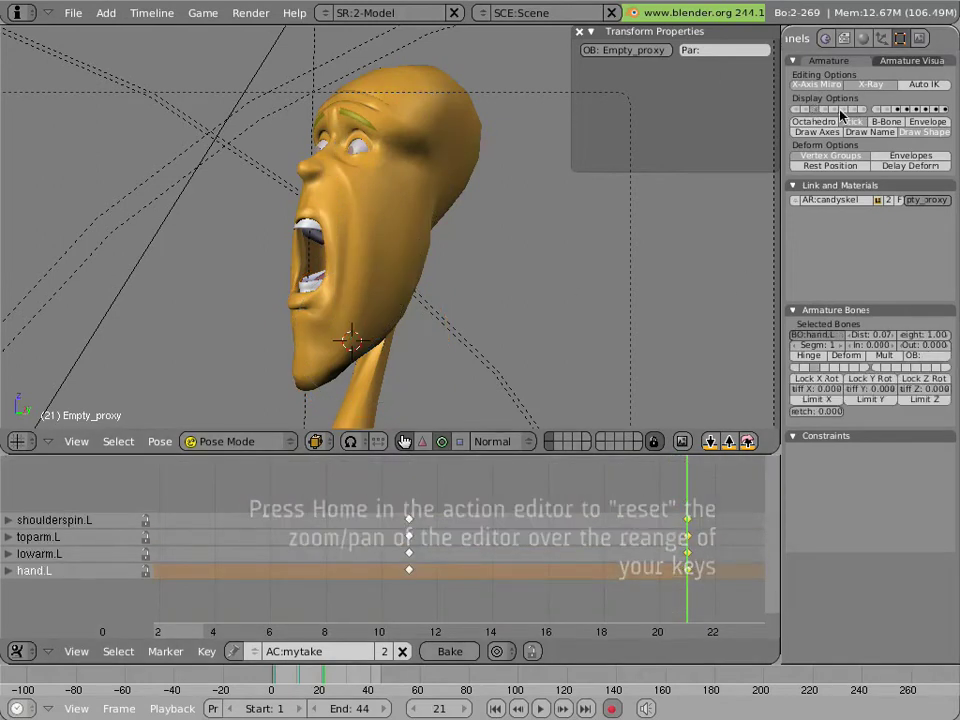
{"action": "left_click", "coordinate": [832, 110]}
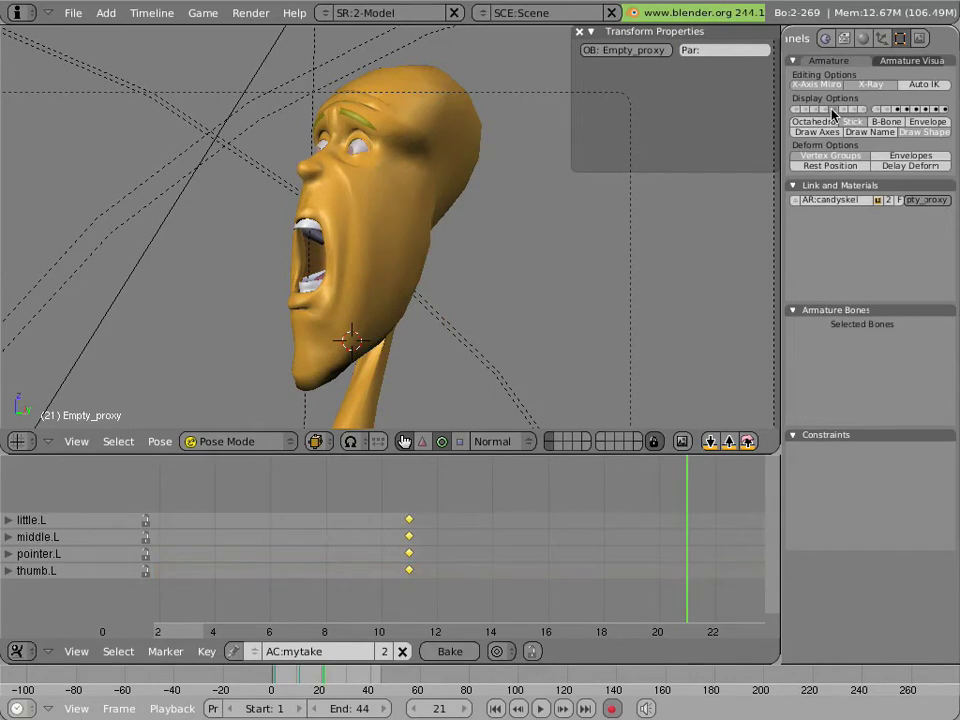
Curl the pointer.L, middle.L and little.L fingers downward together by about 73° at frame 21
{"action": "key", "text": "KP_0"}
{"action": "scroll", "coordinate": [460, 496], "scroll_direction": "down", "scroll_amount": 5}
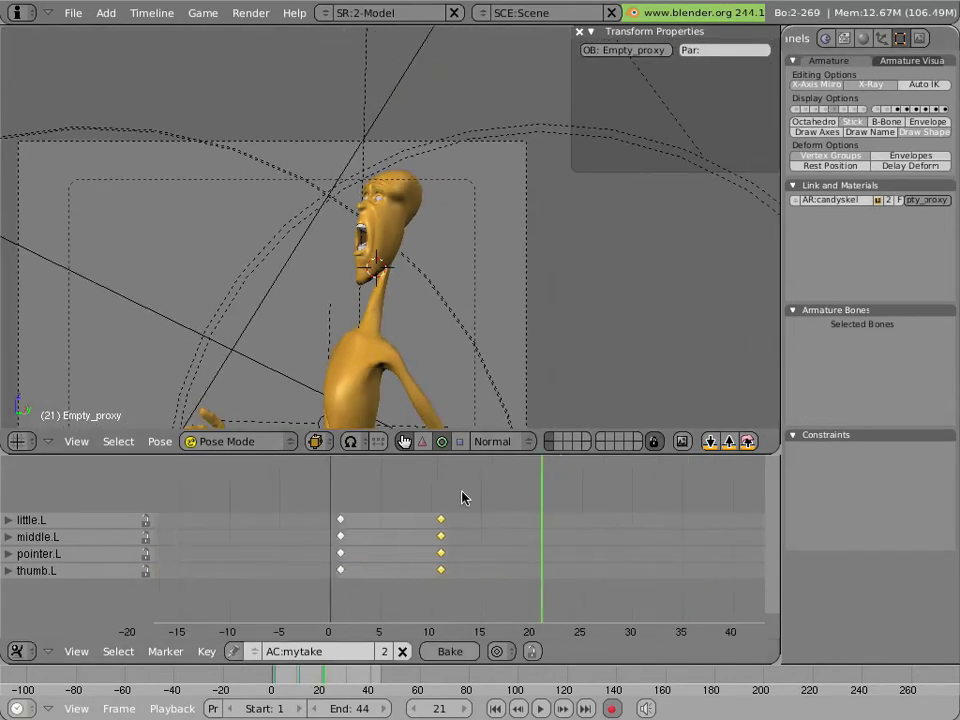
{"action": "middle_click_drag", "start_coordinate": [363, 315], "coordinate": [348, 215], "text": "shift"}
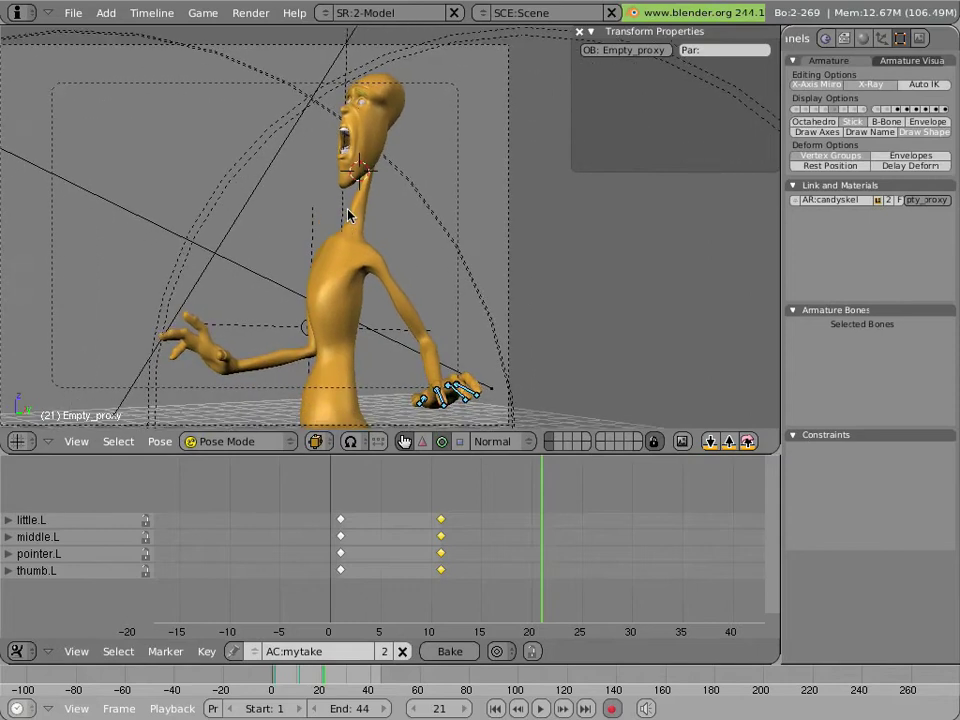
{"action": "scroll", "coordinate": [390, 221], "scroll_direction": "up", "scroll_amount": 4}
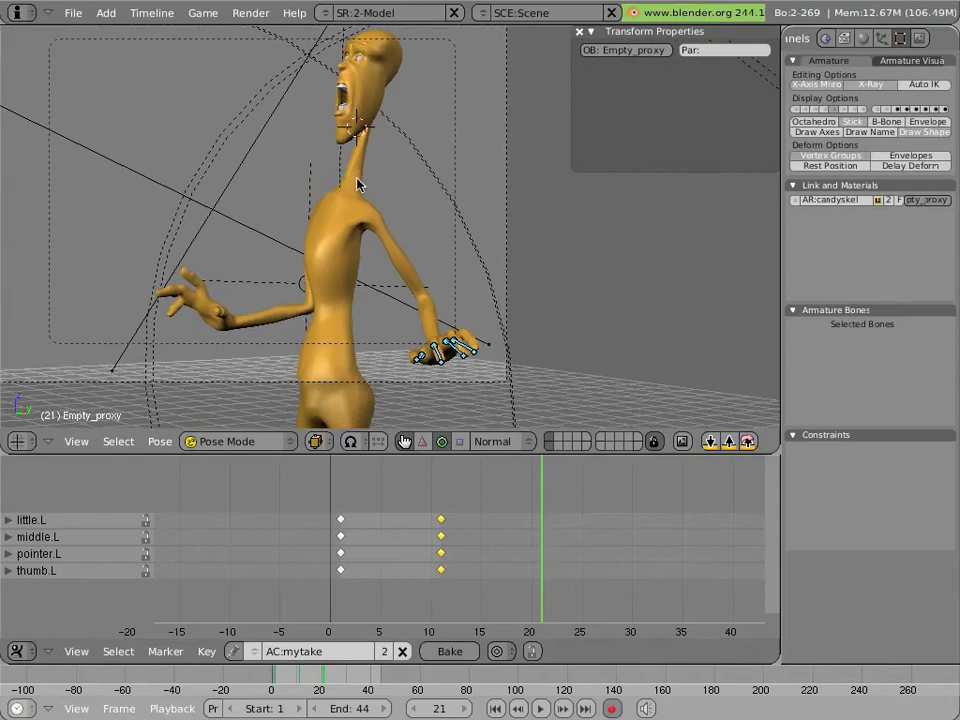
{"action": "middle_click_drag", "start_coordinate": [439, 313], "coordinate": [410, 210], "text": "shift"}
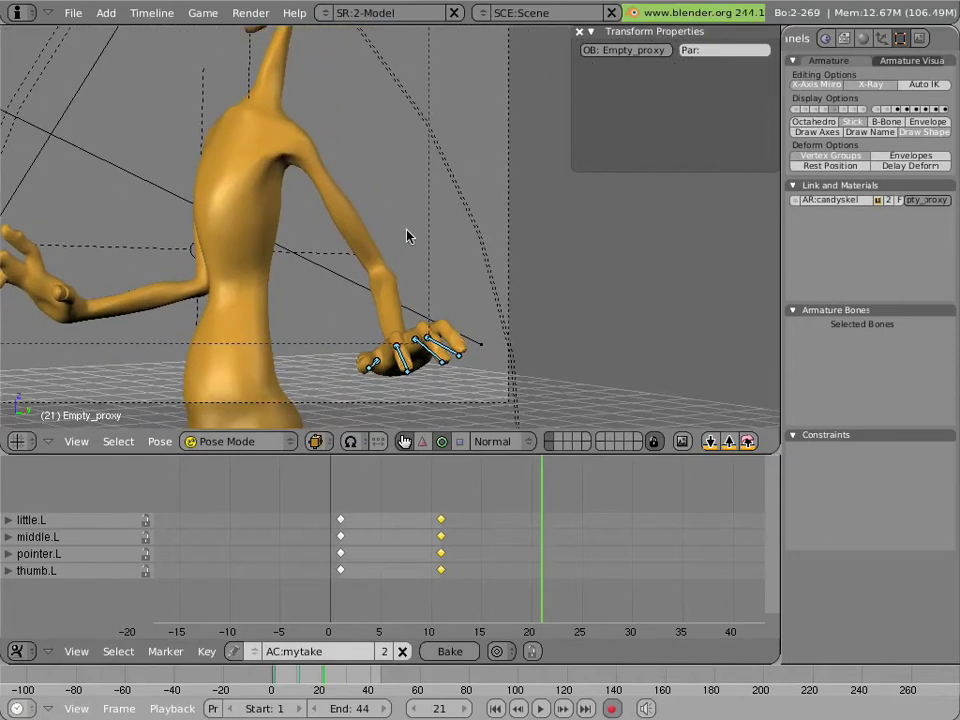
{"action": "right_click", "coordinate": [405, 322]}
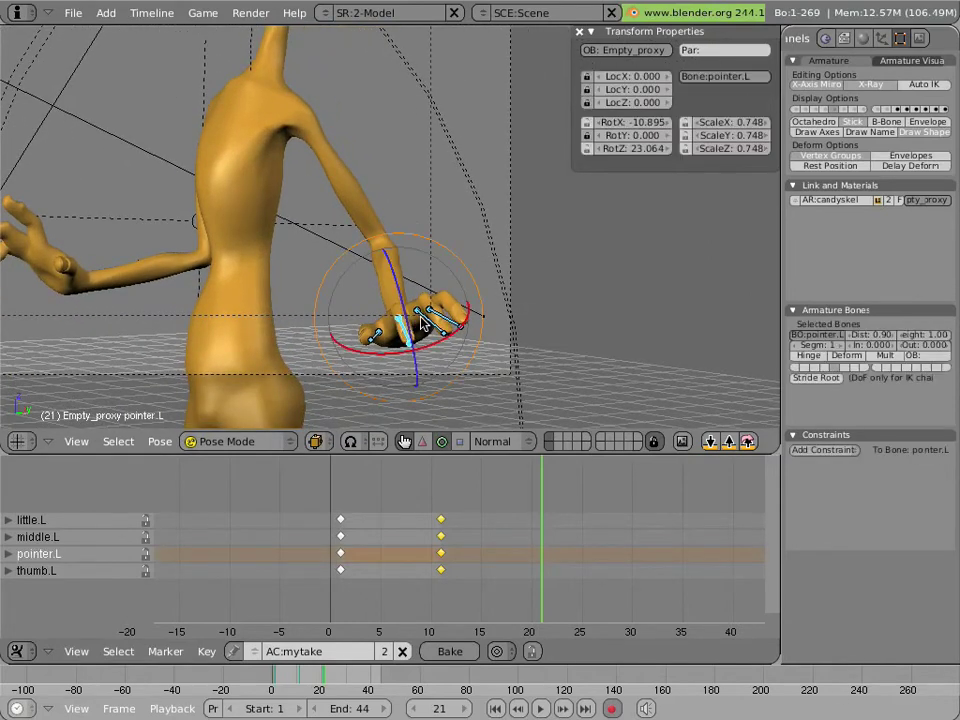
{"action": "right_click", "coordinate": [425, 318], "text": "shift"}
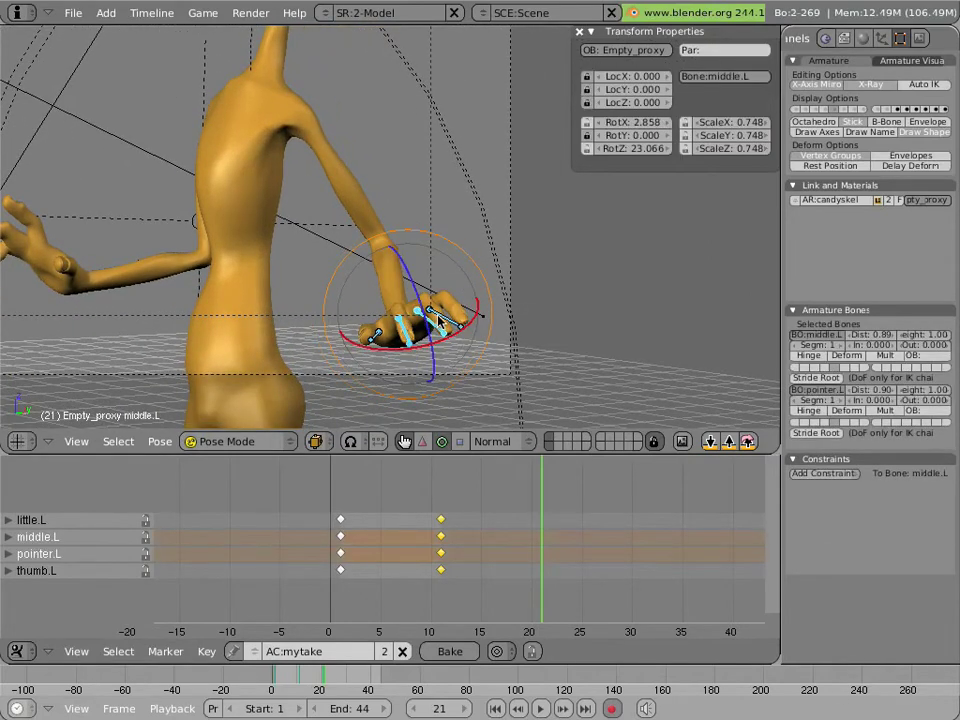
{"action": "right_click", "coordinate": [440, 320], "text": "shift"}
{"action": "key", "text": "r"}
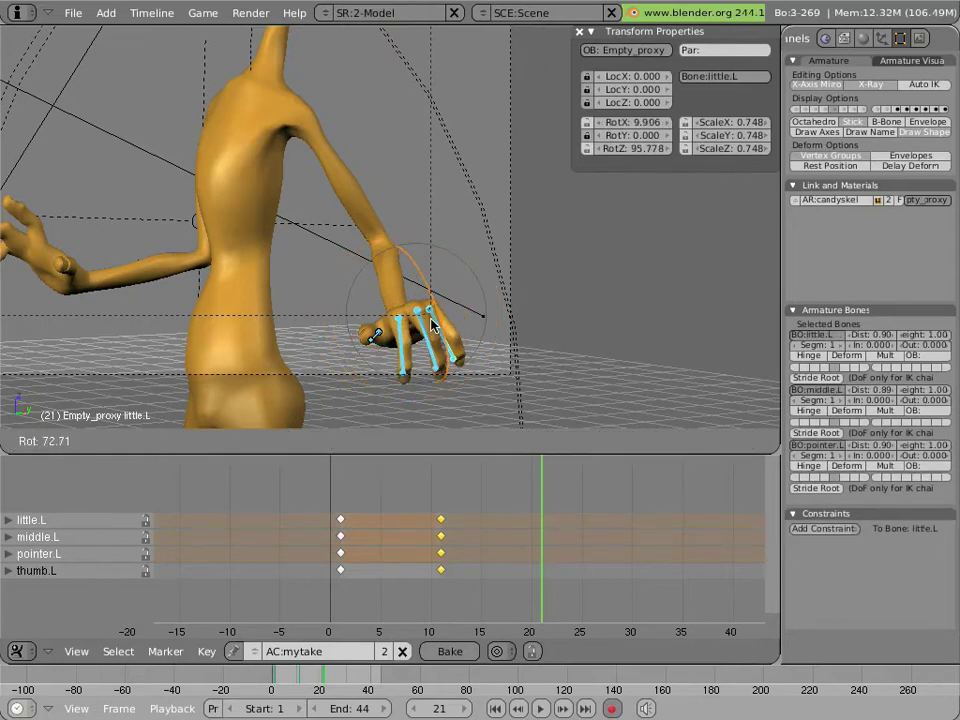
{"action": "left_click", "coordinate": [400, 328]}
Rotate thumb.L downward to about RotX -13.7, RotY -3.0, RotZ -47.7
{"action": "right_click", "coordinate": [388, 320]}
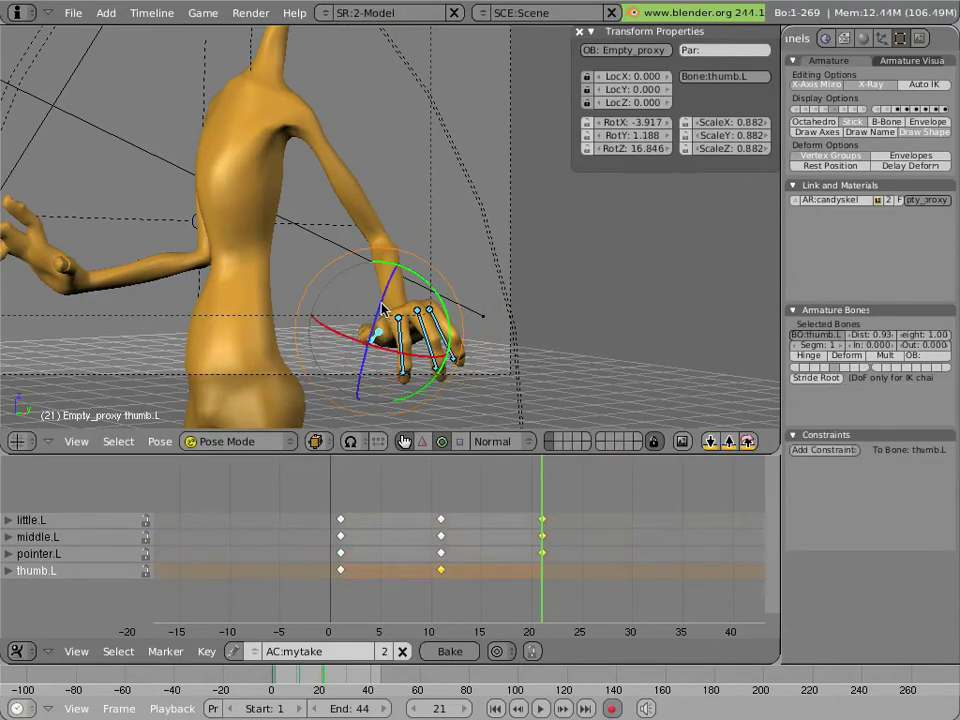
{"action": "key", "text": "r"}
{"action": "left_click", "coordinate": [340, 316]}
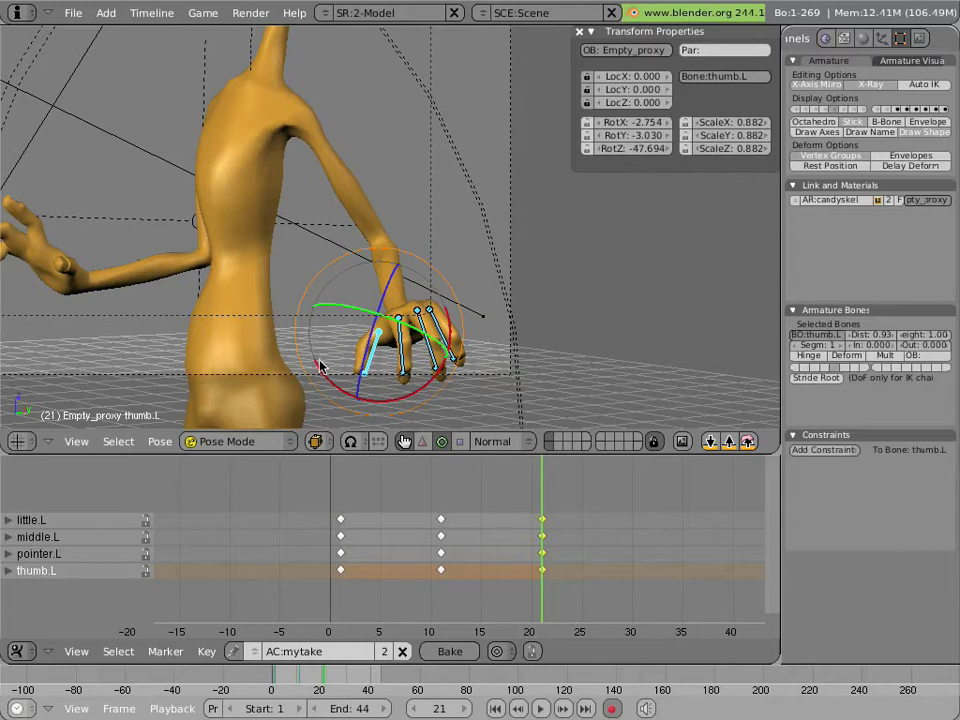
{"action": "left_click_drag", "start_coordinate": [320, 366], "coordinate": [352, 370]}
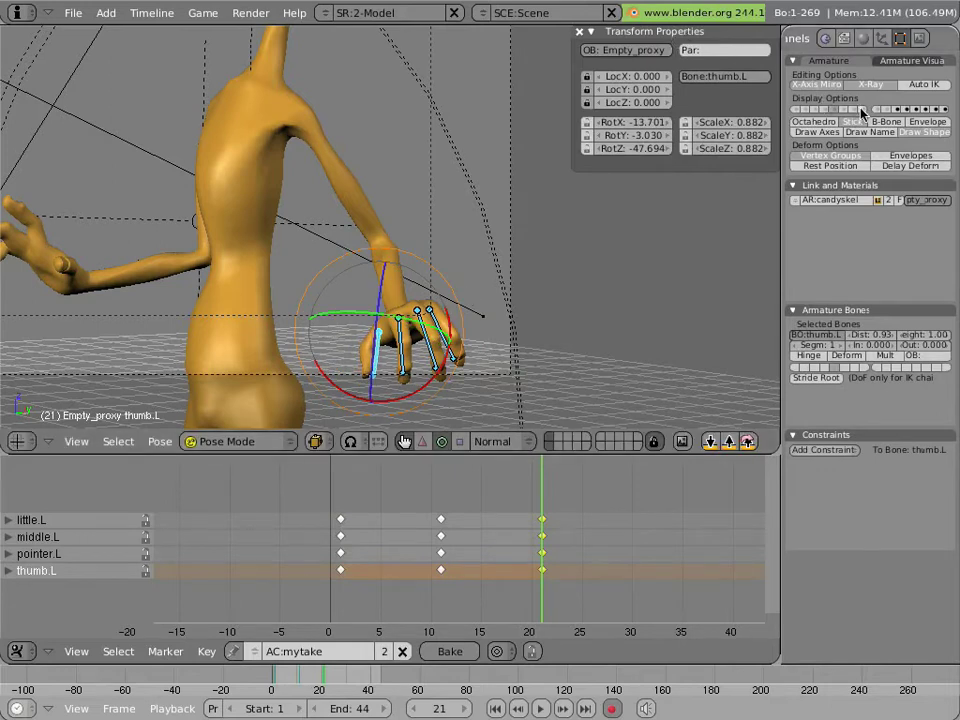
Display the right hand's finger bones and curl little.R, middle.R and pointer.R downward together
{"action": "middle_click_drag", "start_coordinate": [381, 201], "coordinate": [225, 240]}
{"action": "right_click", "coordinate": [226, 252]}
{"action": "right_click", "coordinate": [230, 238], "text": "shift"}
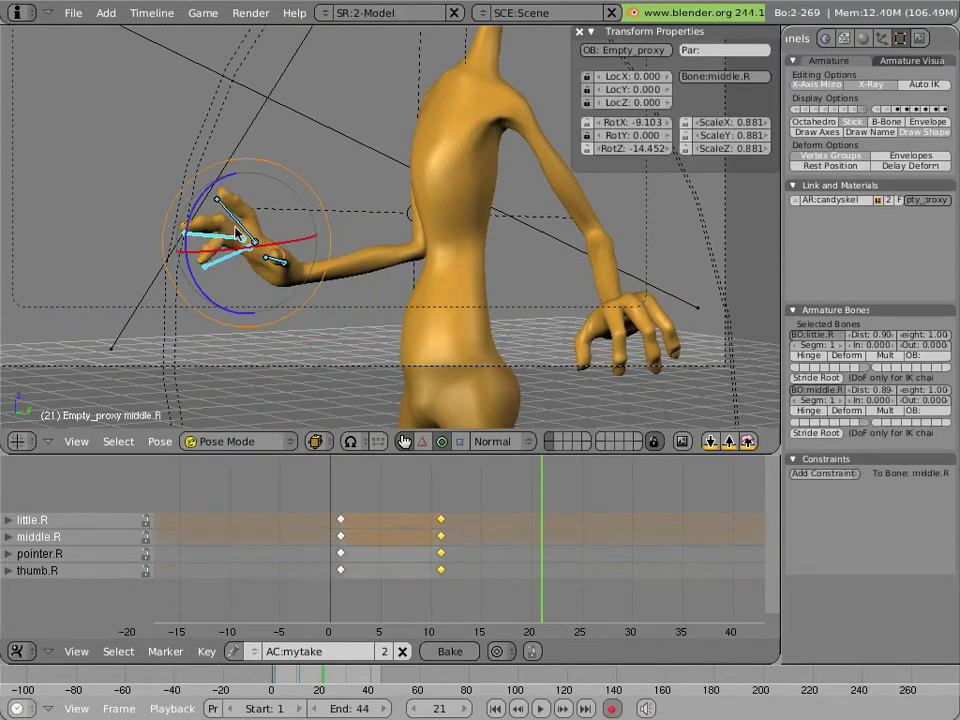
{"action": "right_click", "coordinate": [238, 230], "text": "shift"}
{"action": "left_click_drag", "start_coordinate": [205, 213], "coordinate": [200, 250]}
Rotate thumb.R to about RotX 6.0 and RotZ 16.3
{"action": "right_click", "coordinate": [274, 262]}
{"action": "key", "text": "r"}
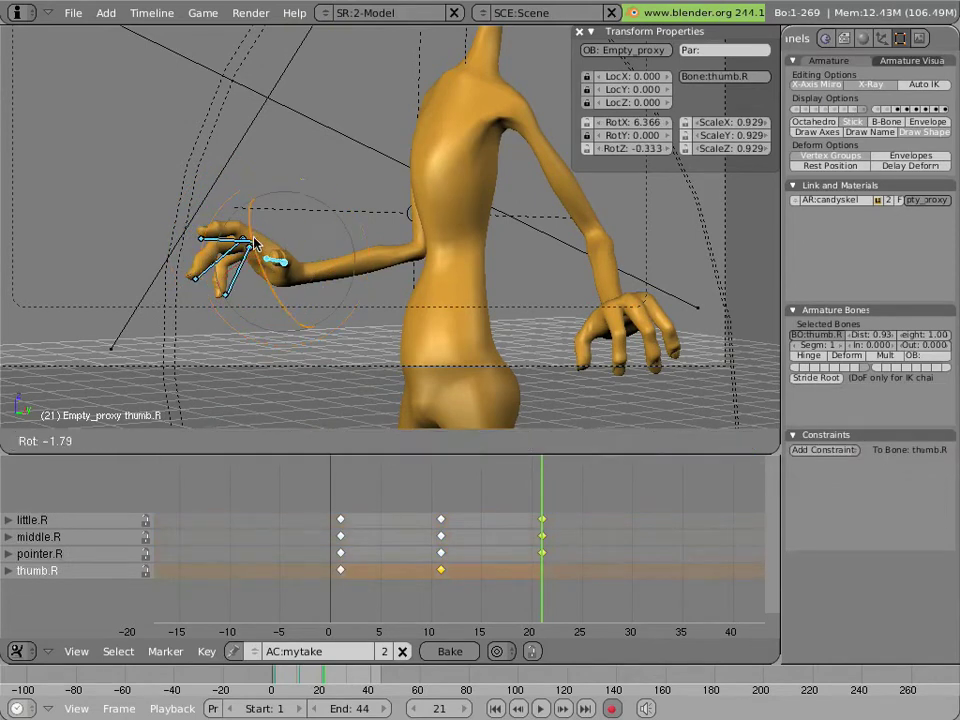
{"action": "left_click", "coordinate": [258, 253]}
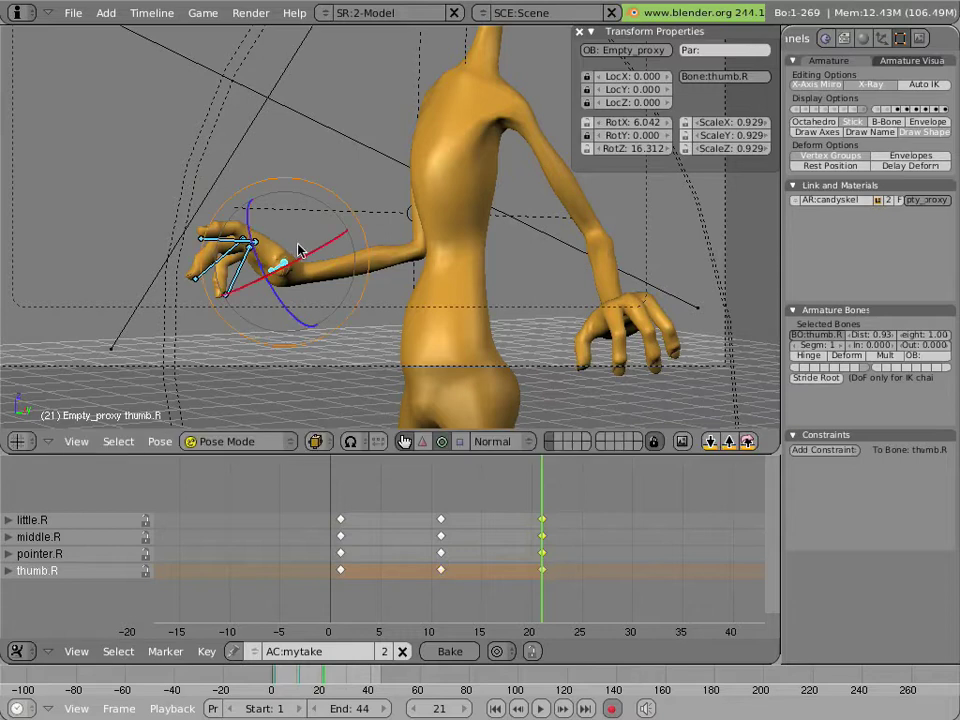
Display the body, arm, finger and face bone layers together, and scrub the animation back to frame 1
{"action": "left_click", "coordinate": [800, 110]}
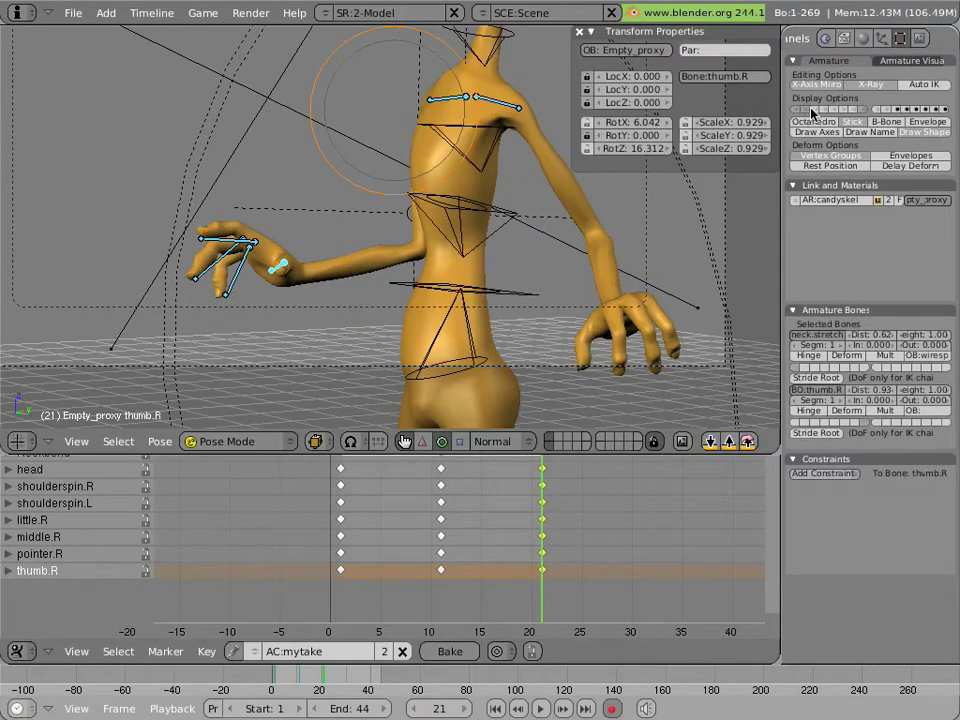
{"action": "left_click", "coordinate": [822, 110], "text": "shift"}
{"action": "left_click", "coordinate": [846, 110], "text": "shift"}
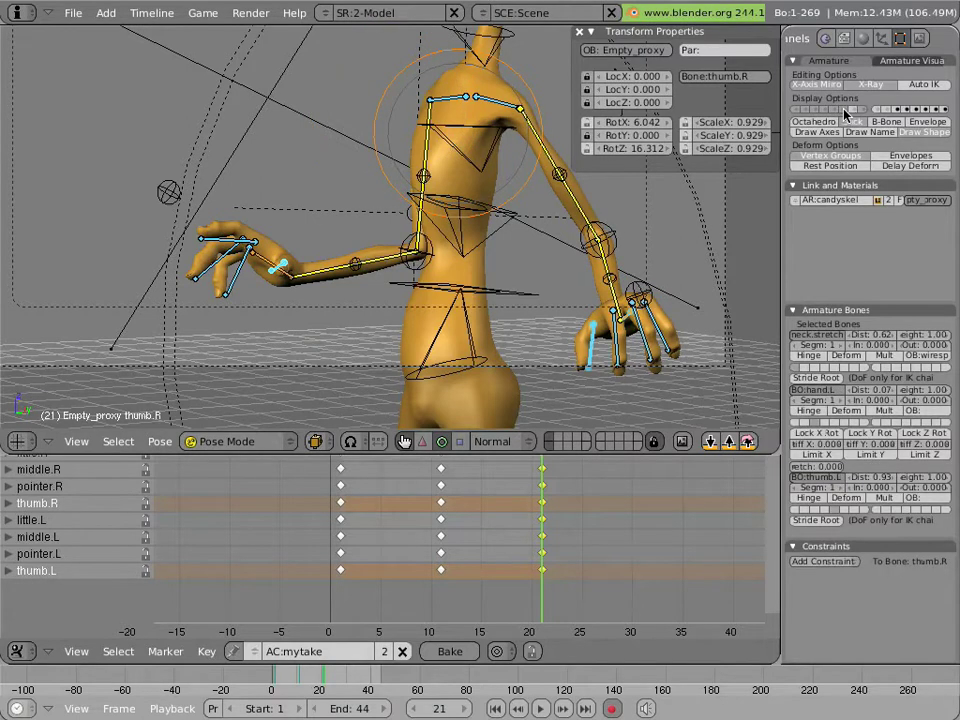
{"action": "left_click", "coordinate": [863, 110], "text": "shift"}
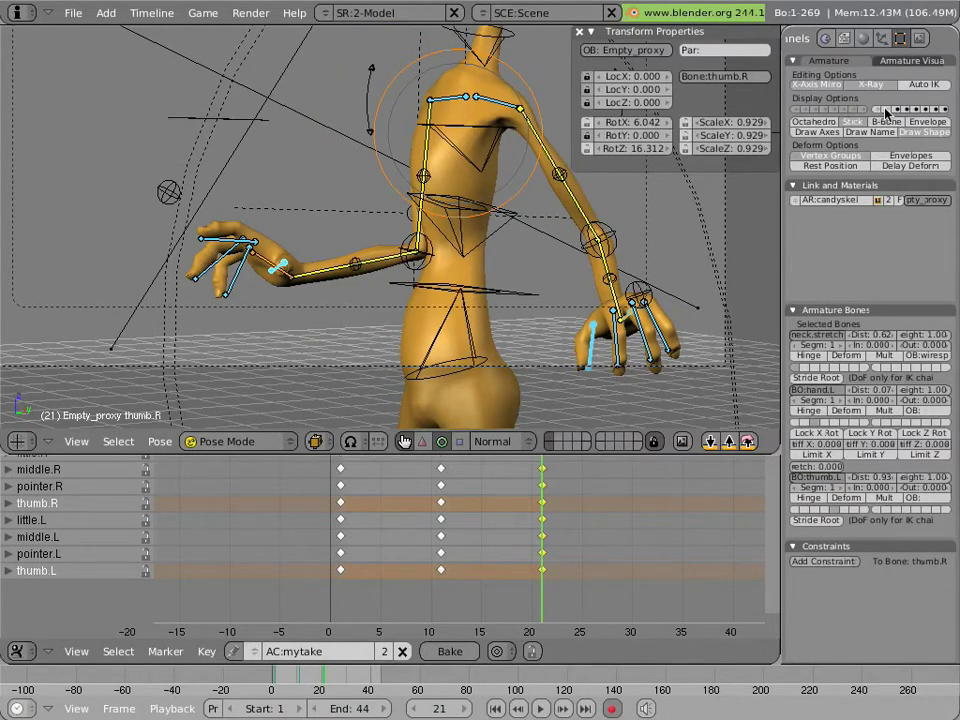
{"action": "left_click", "coordinate": [885, 110], "text": "shift"}
{"action": "left_click", "coordinate": [500, 585]}
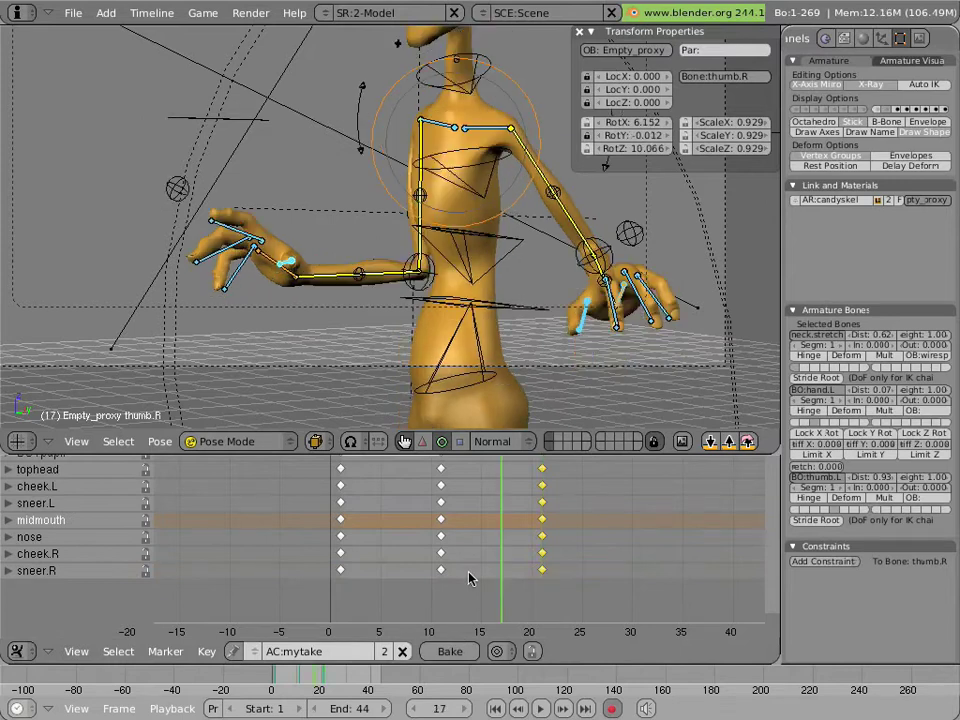
{"action": "left_click_drag", "start_coordinate": [470, 578], "coordinate": [306, 583]}
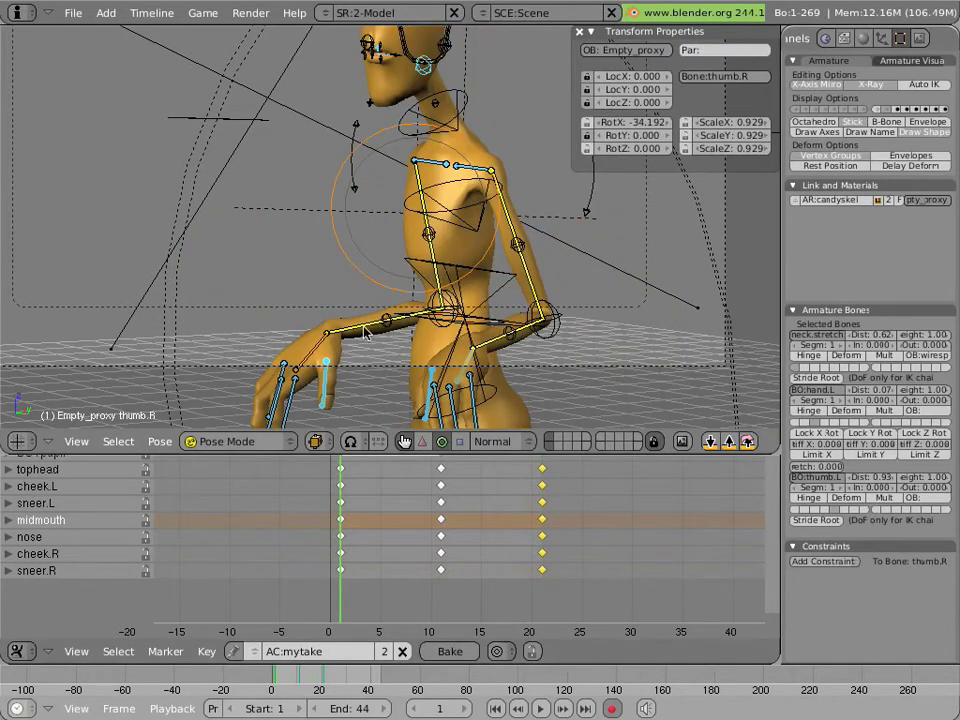
Turn off subsurf on the character mesh and reselect the armature's neck bone in Pose Mode
{"action": "middle_click_drag", "start_coordinate": [351, 284], "coordinate": [343, 375]}
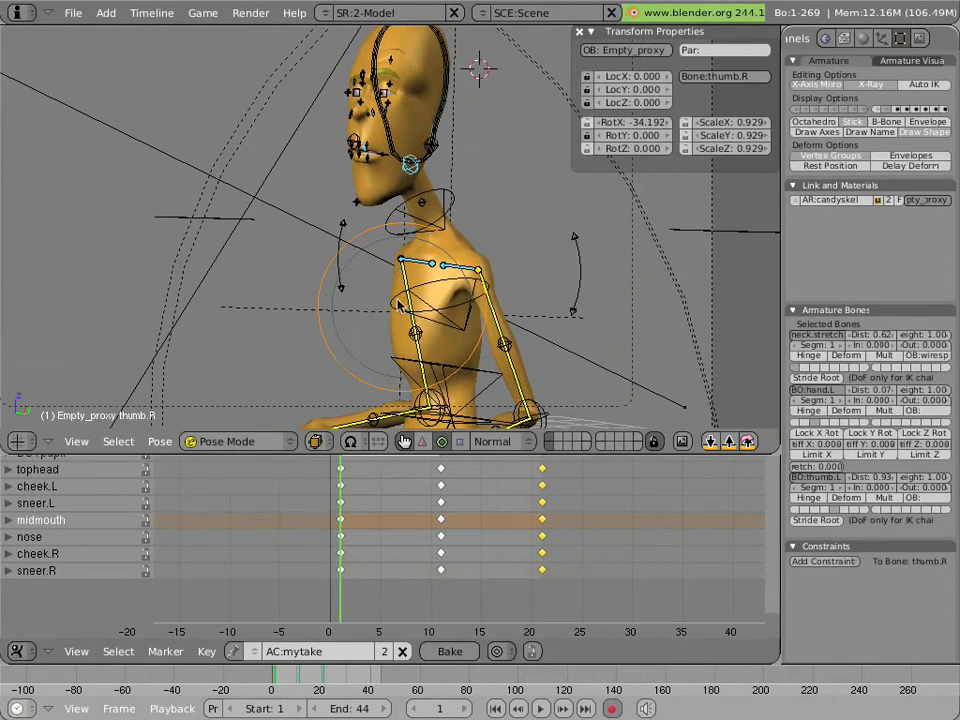
{"action": "right_click", "coordinate": [403, 341]}
{"action": "right_click", "coordinate": [395, 338]}
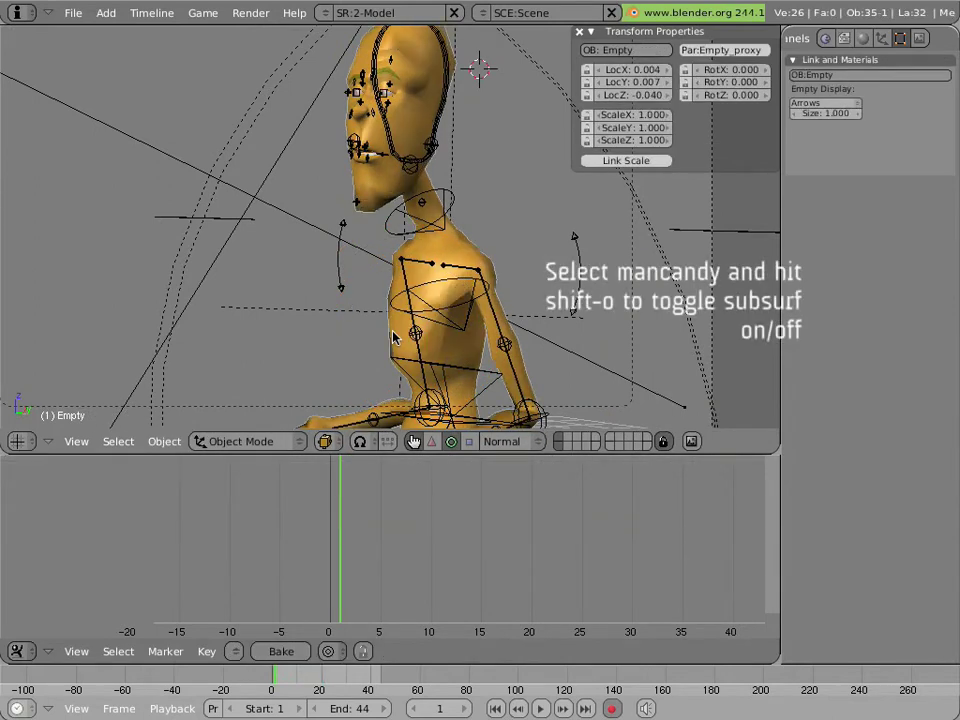
{"action": "right_click", "coordinate": [395, 243]}
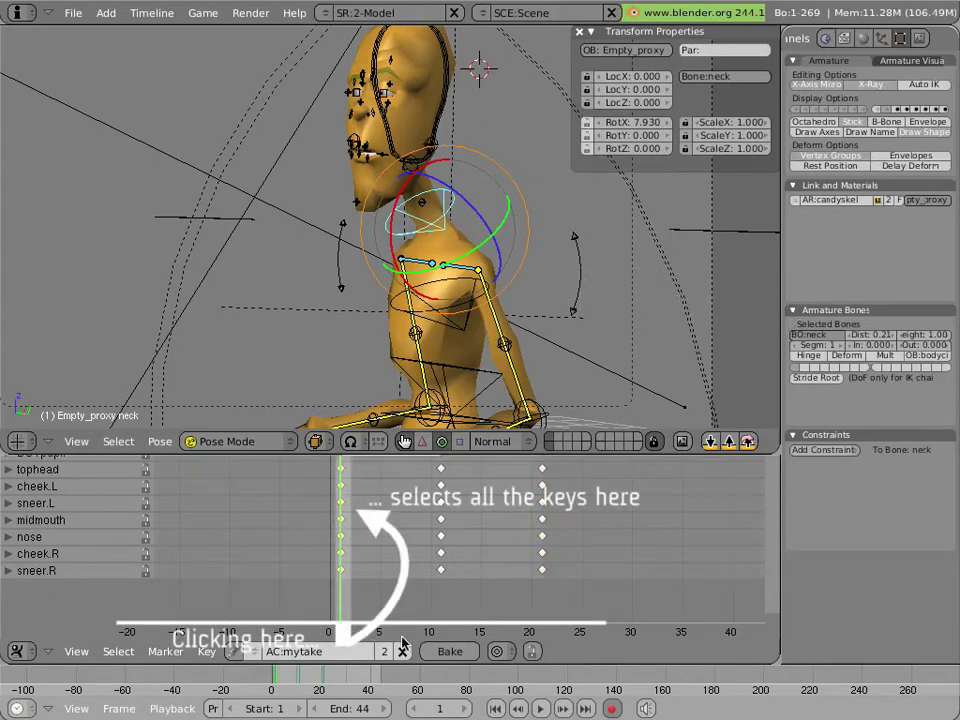
Duplicate all the keys at frame 1 to frame 31 and snap them to the nearest frame
{"action": "middle_click_drag", "start_coordinate": [351, 520], "coordinate": [391, 557]}
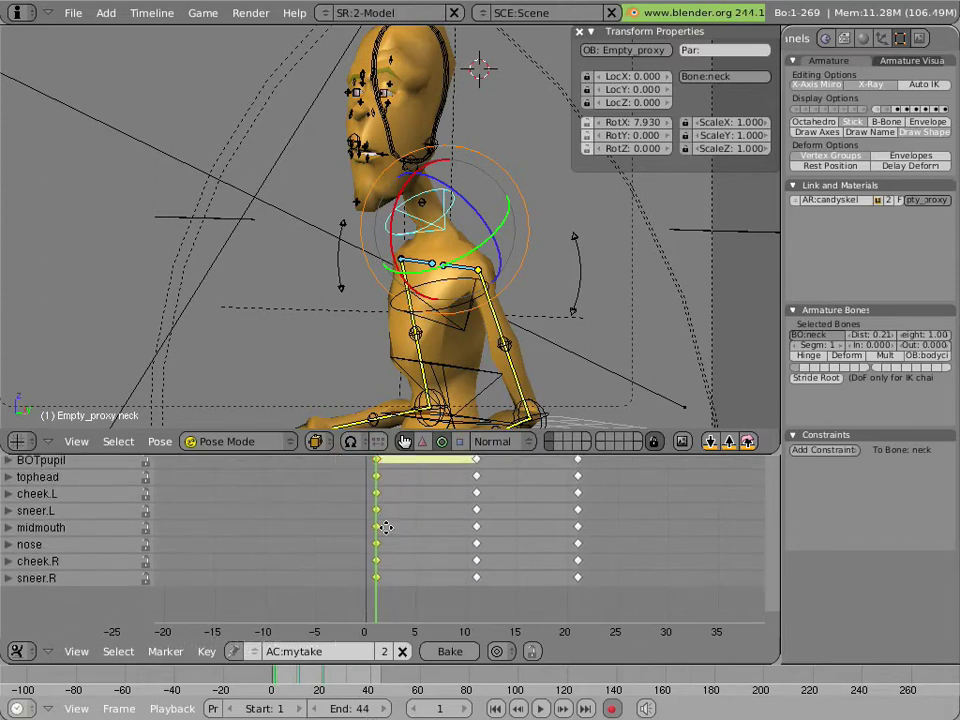
{"action": "middle_click_drag", "start_coordinate": [386, 527], "coordinate": [383, 572]}
{"action": "left_click_drag", "start_coordinate": [389, 579], "coordinate": [568, 578]}
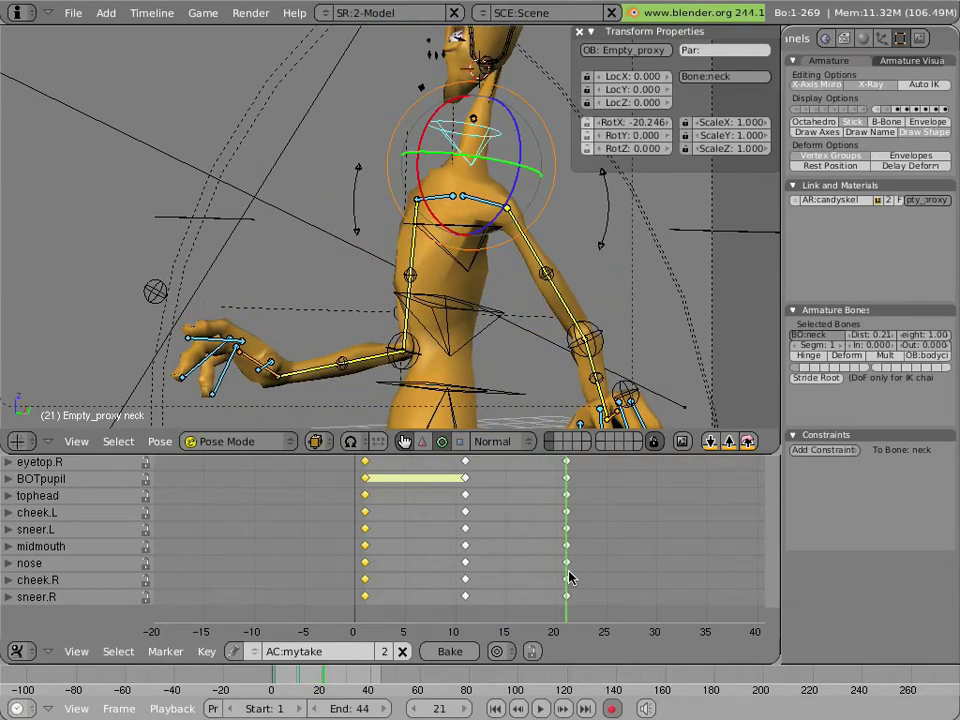
{"action": "key", "text": "Up"}
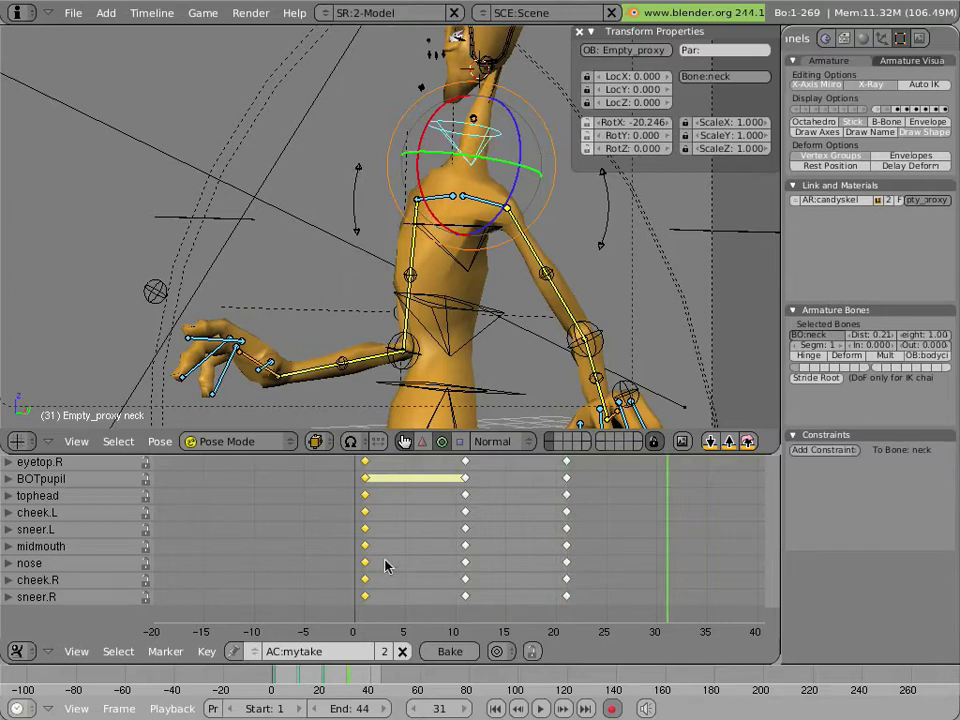
{"action": "key", "text": "shift+d"}
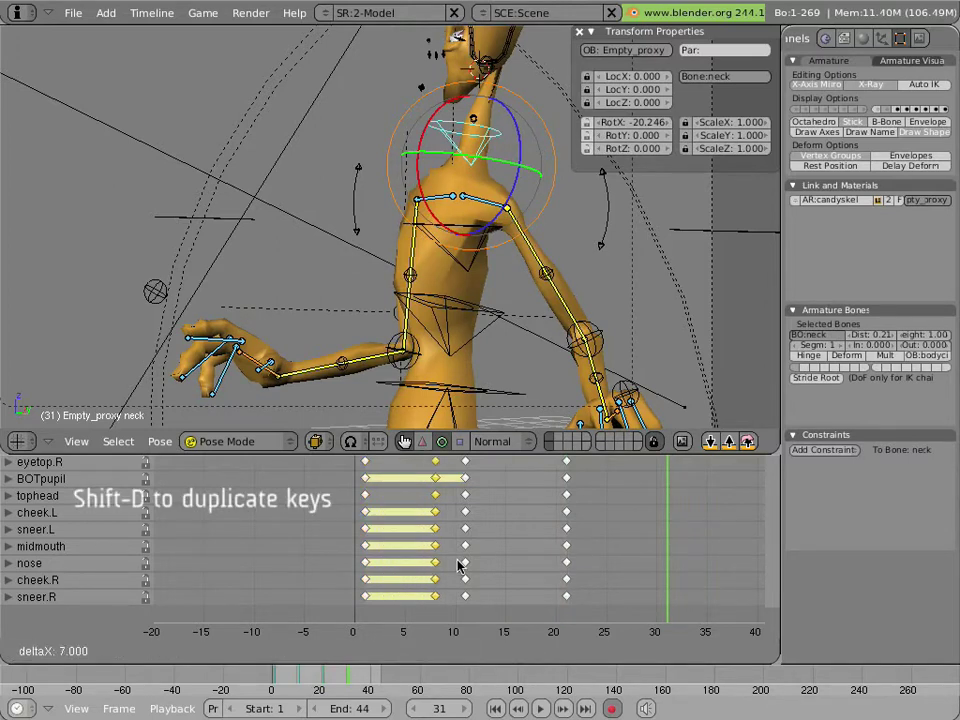
{"action": "left_click", "coordinate": [684, 563]}
{"action": "key", "text": "shift+s"}
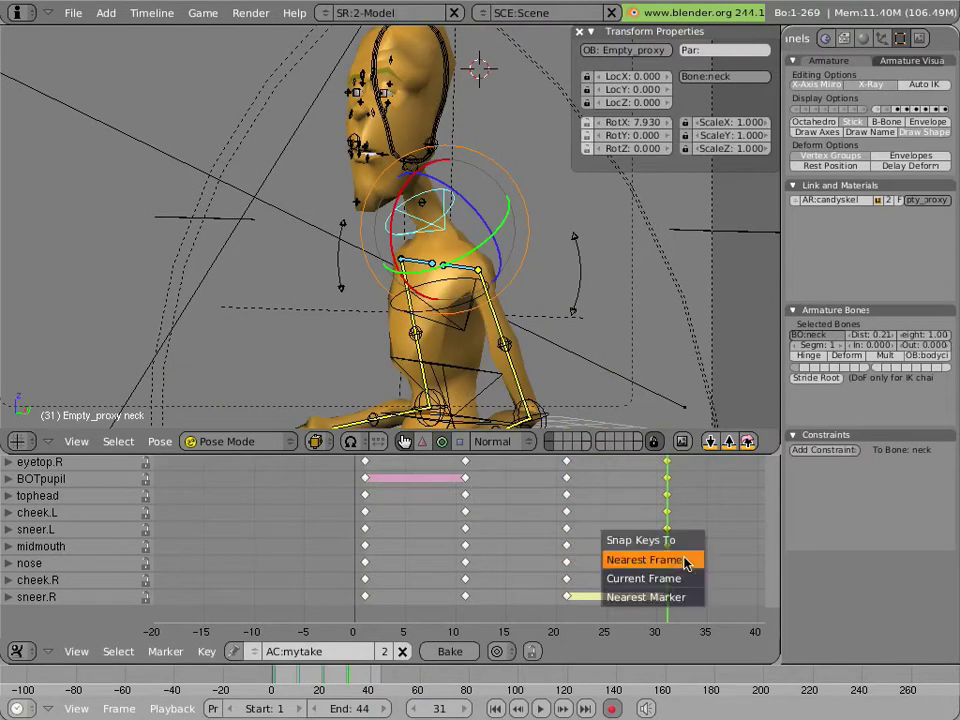
{"action": "left_click", "coordinate": [652, 560]}
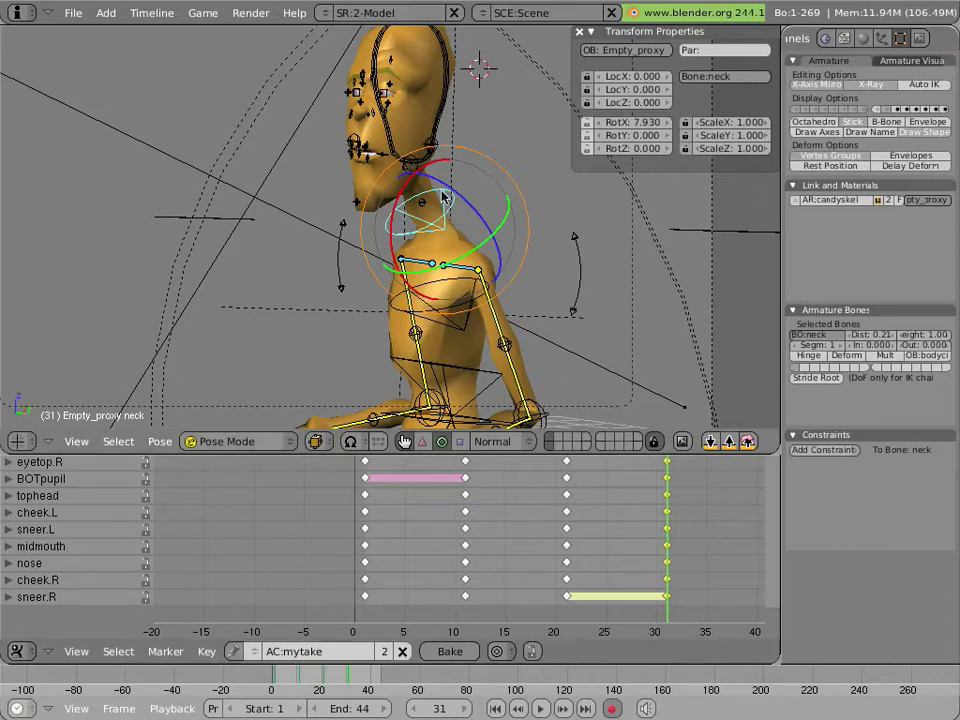
Rotate the midback bone at frame 31 to about RotX 6.4 and RotZ -1.0
{"action": "scroll", "coordinate": [425, 228], "scroll_direction": "up", "scroll_amount": 6}
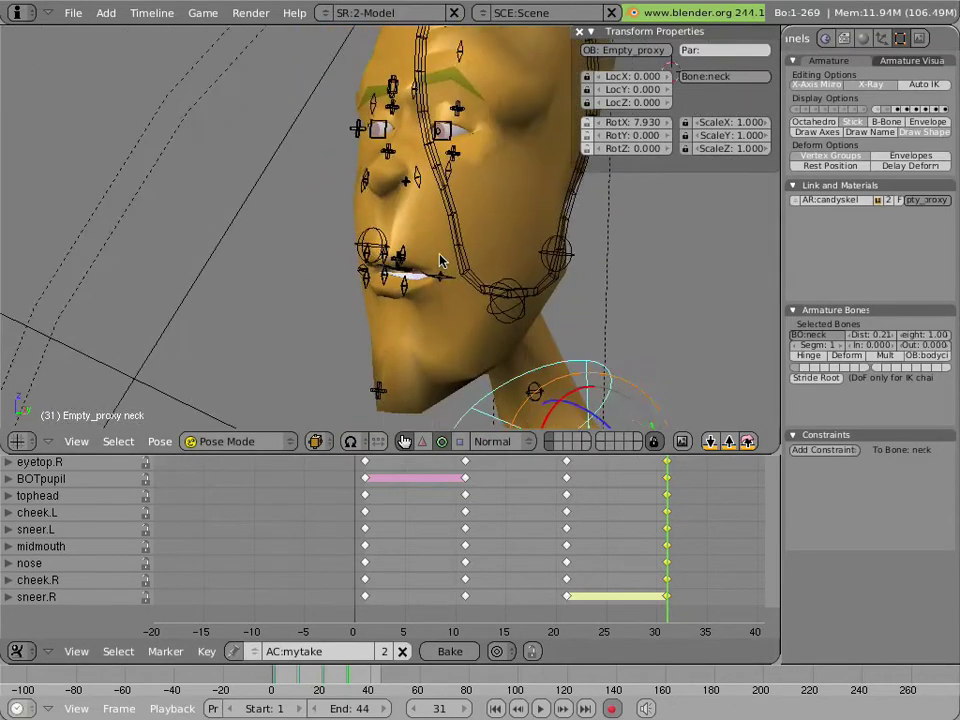
{"action": "mouse_move", "coordinate": [440, 262]}
{"action": "middle_mouse_down"}
{"action": "mouse_move", "coordinate": [400, 190]}
{"action": "mouse_move", "coordinate": [377, 113]}
{"action": "middle_mouse_up"}
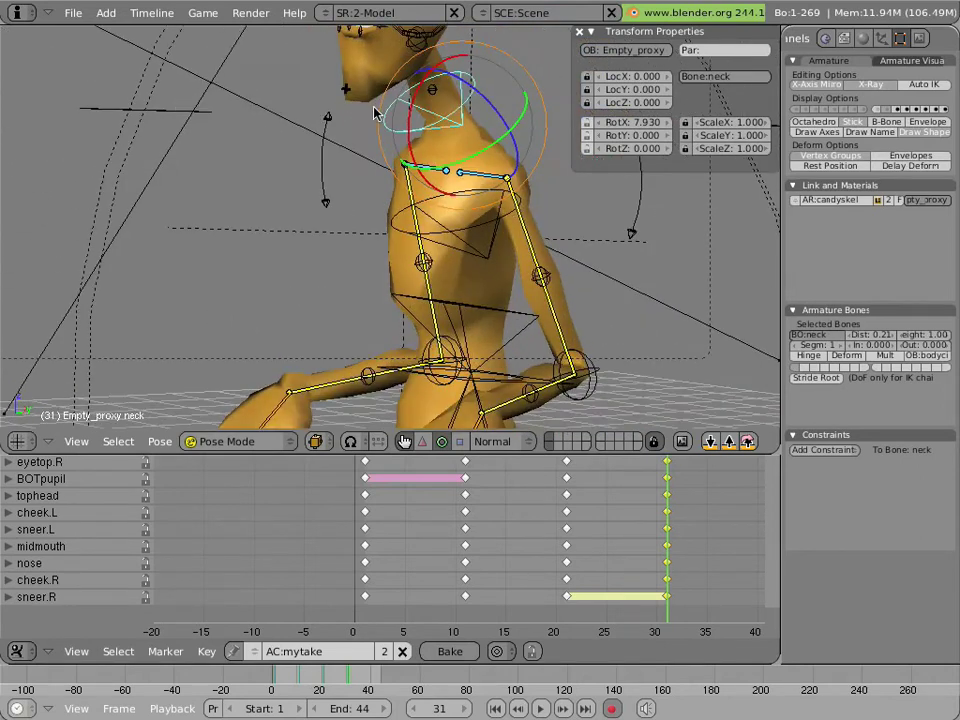
{"action": "right_click", "coordinate": [440, 305]}
{"action": "key", "text": "r"}
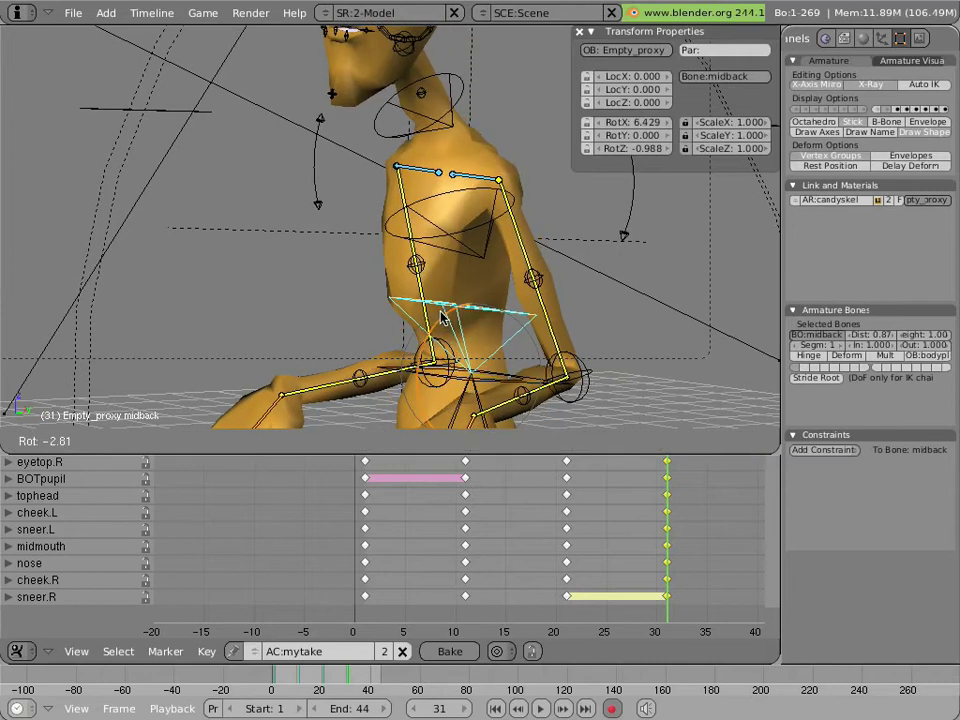
{"action": "left_click", "coordinate": [452, 306]}
Move hand.L down beside the hip and rotate it to about RotX 2.2, RotY 2.4 and RotZ 23.5
{"action": "middle_click_drag", "start_coordinate": [470, 340], "coordinate": [420, 240]}
{"action": "right_click", "coordinate": [378, 266]}
{"action": "key", "text": "g"}
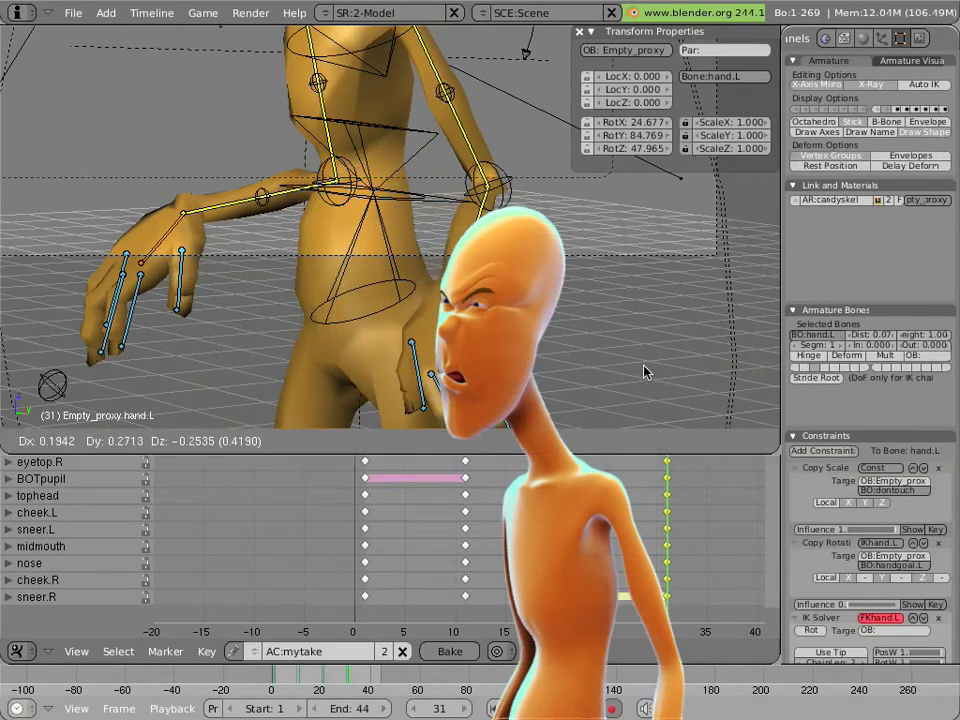
{"action": "left_click", "coordinate": [485, 276]}
{"action": "key", "text": "r"}
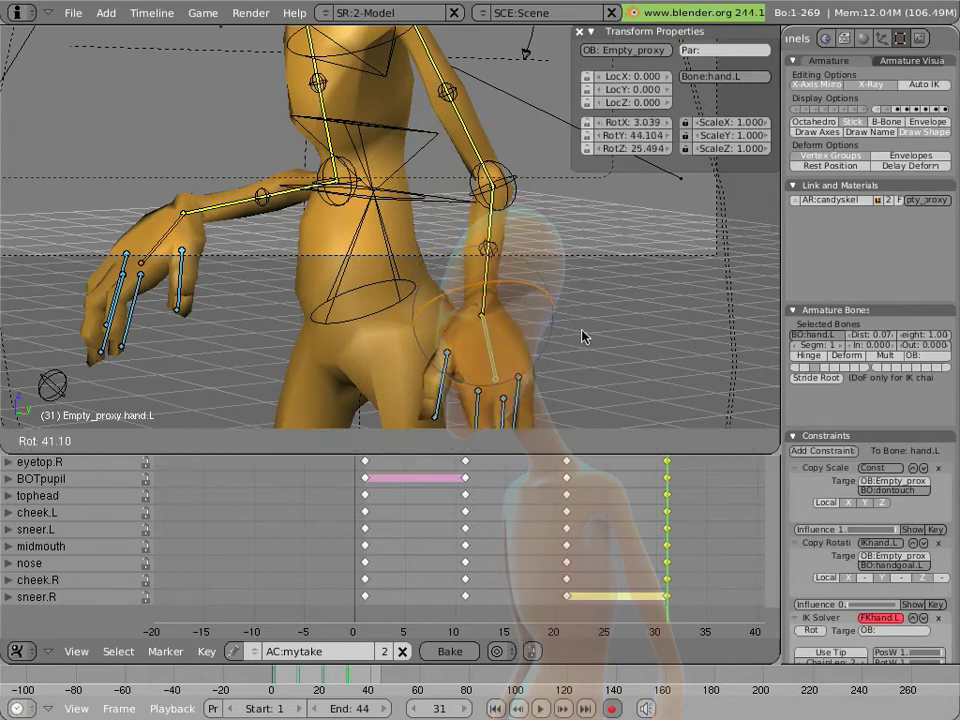
{"action": "left_click", "coordinate": [559, 381]}
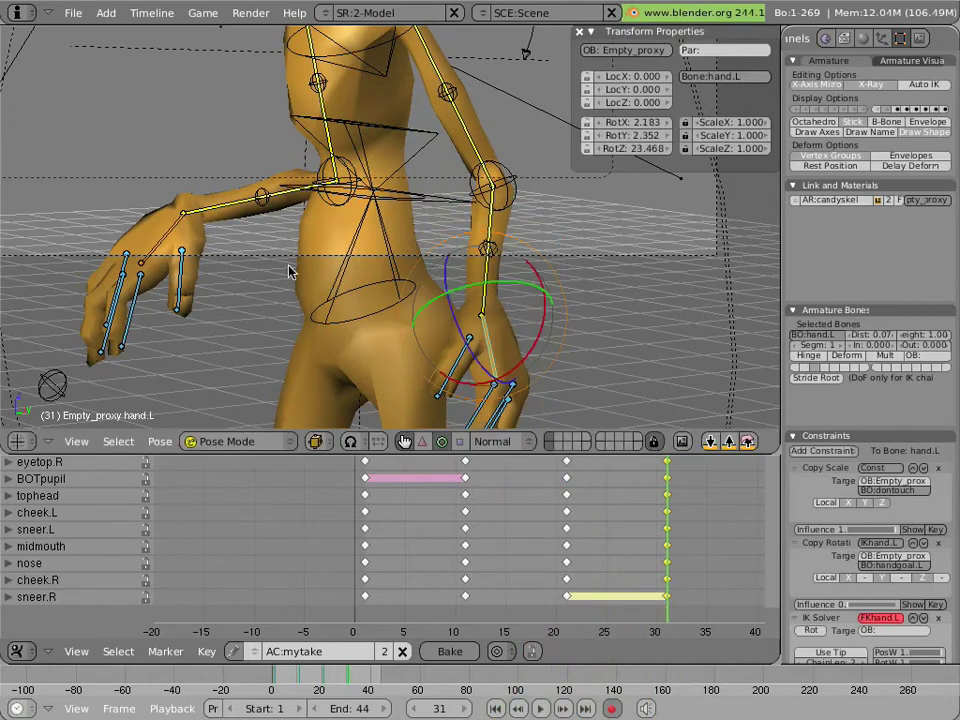
Rotate hand.R to about RotX 5.6, RotY 6.7 and RotZ -35.2, and lower it beside the hip
{"action": "right_click", "coordinate": [178, 245]}
{"action": "key", "text": "r"}
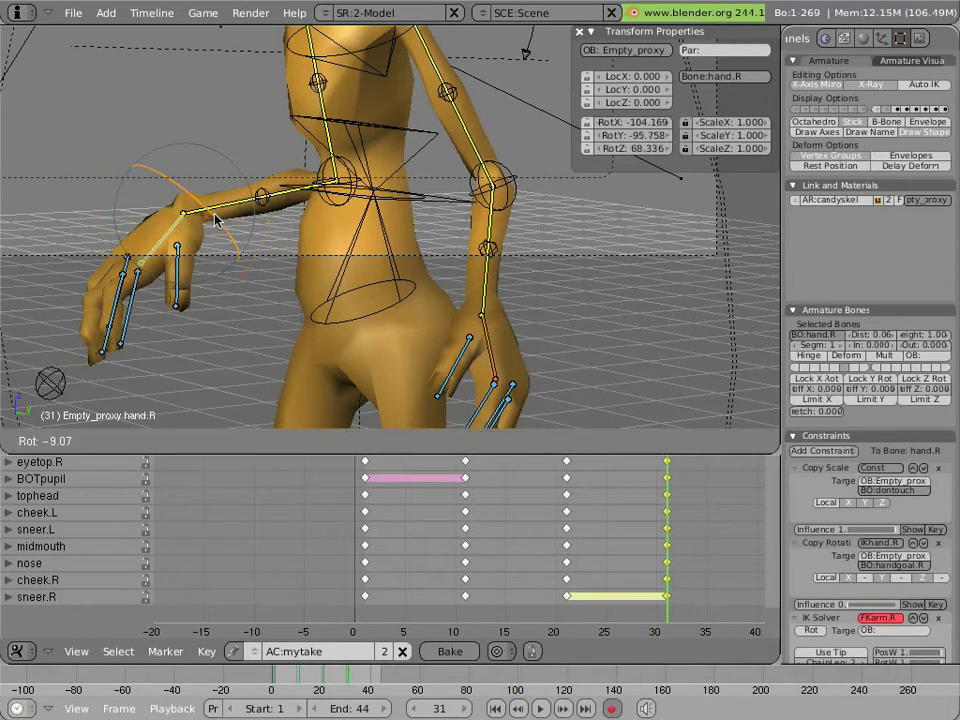
{"action": "left_click", "coordinate": [203, 127]}
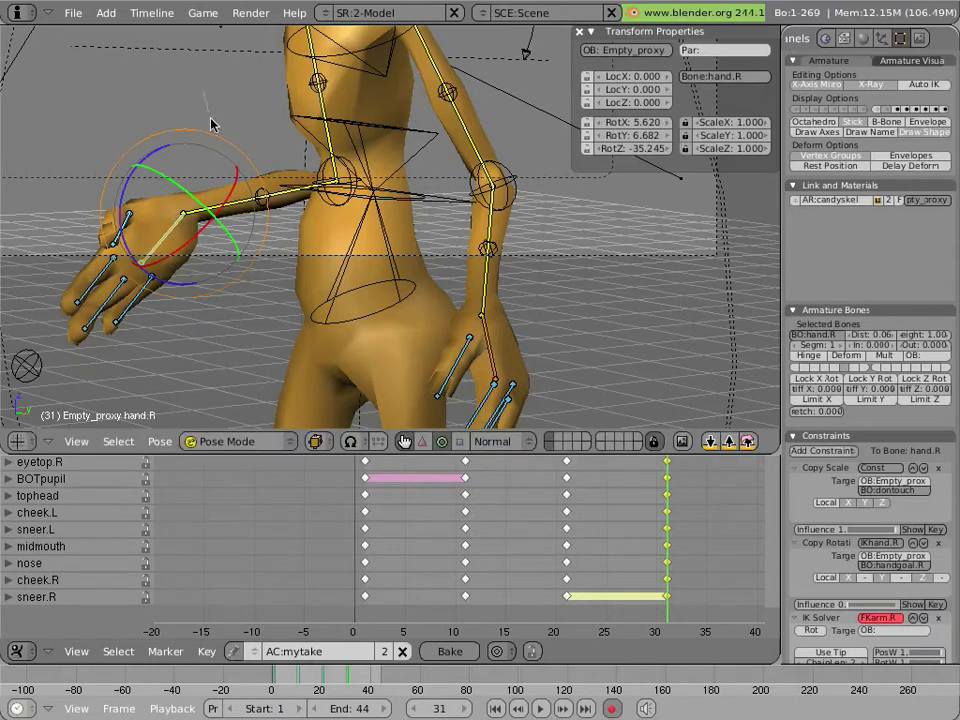
{"action": "key", "text": "g"}
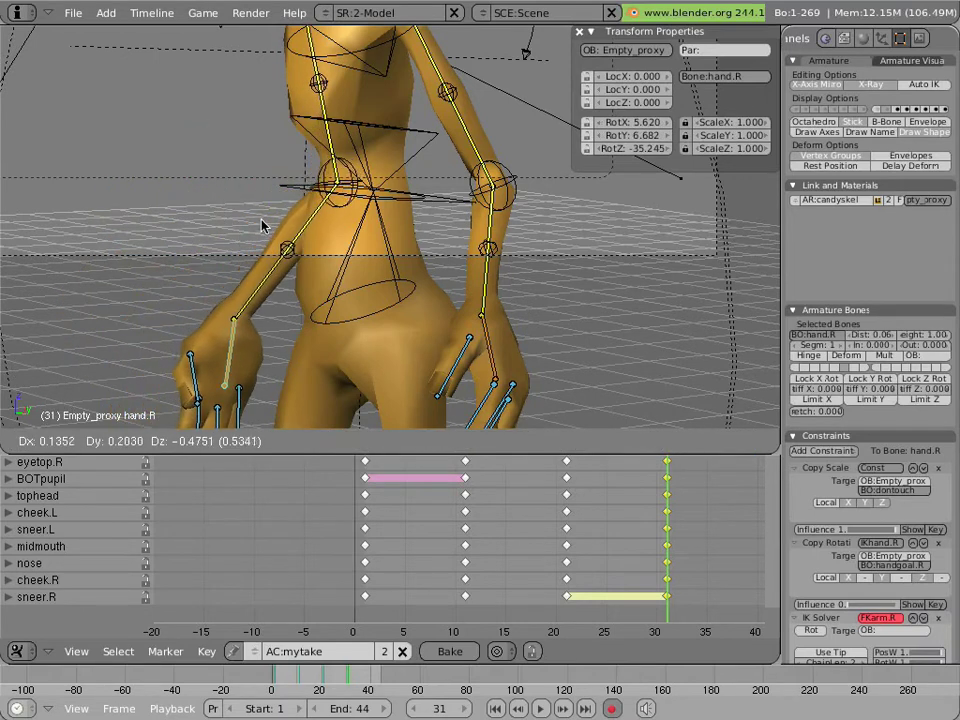
{"action": "left_click", "coordinate": [259, 220]}
{"action": "scroll", "coordinate": [208, 180], "scroll_direction": "down", "scroll_amount": 6}
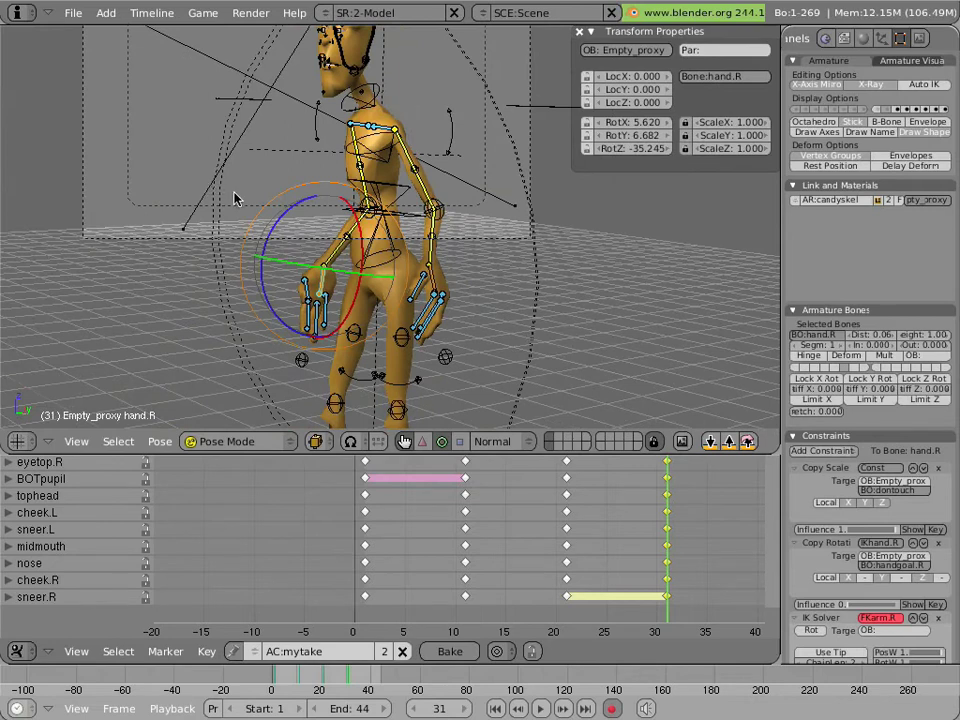
Select the pointer.L, little.L and middle.L bones, scale them down to about 0.52 and rotate them to curl the fingers into a fist
{"action": "scroll", "coordinate": [236, 199], "scroll_direction": "up", "scroll_amount": 4}
{"action": "right_click", "coordinate": [457, 396]}
{"action": "right_click", "coordinate": [490, 410], "text": "shift"}
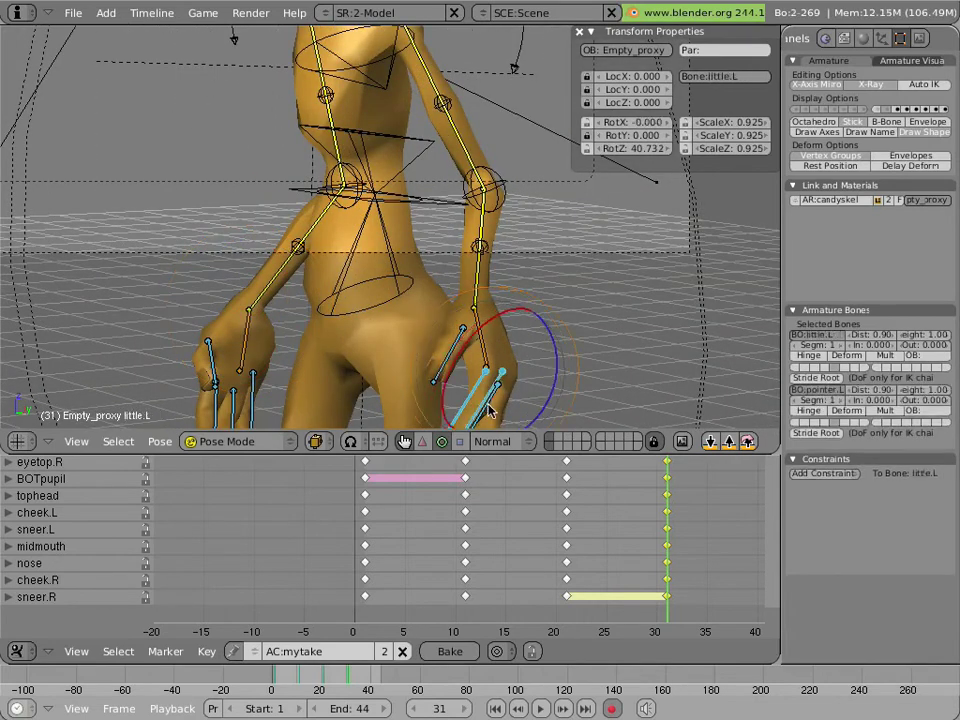
{"action": "right_click", "coordinate": [496, 411], "text": "shift"}
{"action": "key", "text": "s"}
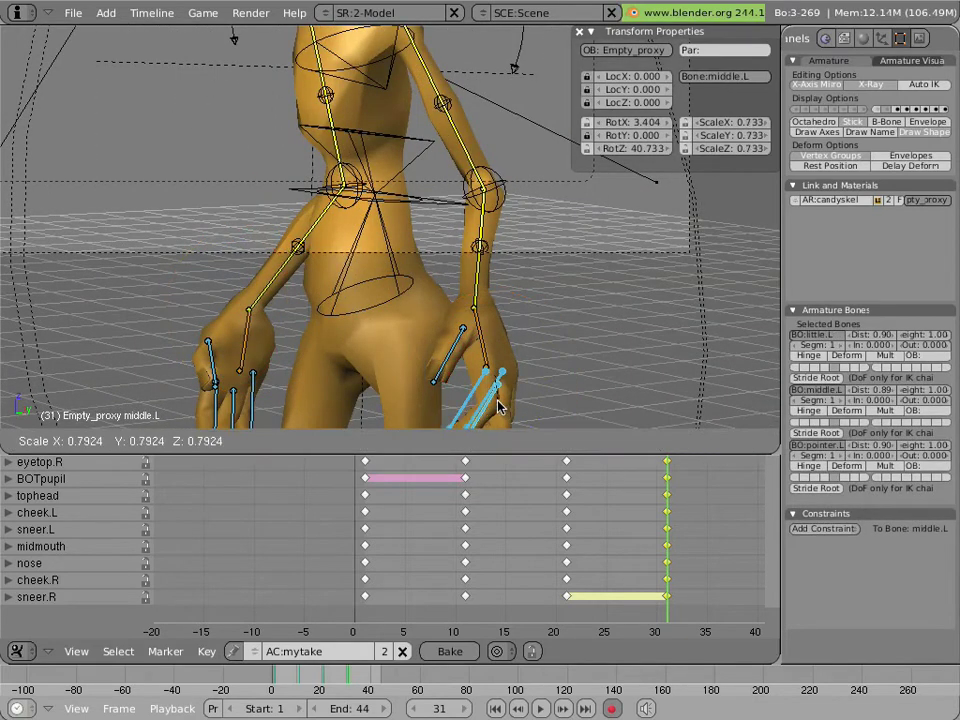
{"action": "left_click", "coordinate": [500, 398]}
{"action": "key", "text": "r"}
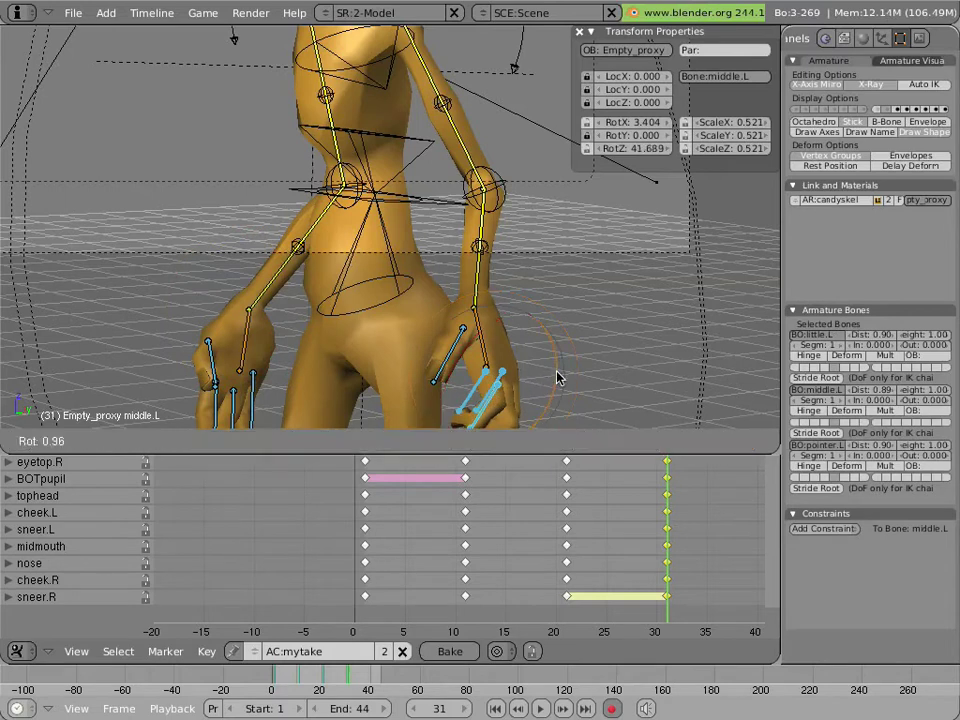
{"action": "left_click", "coordinate": [542, 409]}
Rotate thumb.L to about RotX -59.9, folding it against the curled fingers
{"action": "right_click", "coordinate": [452, 345]}
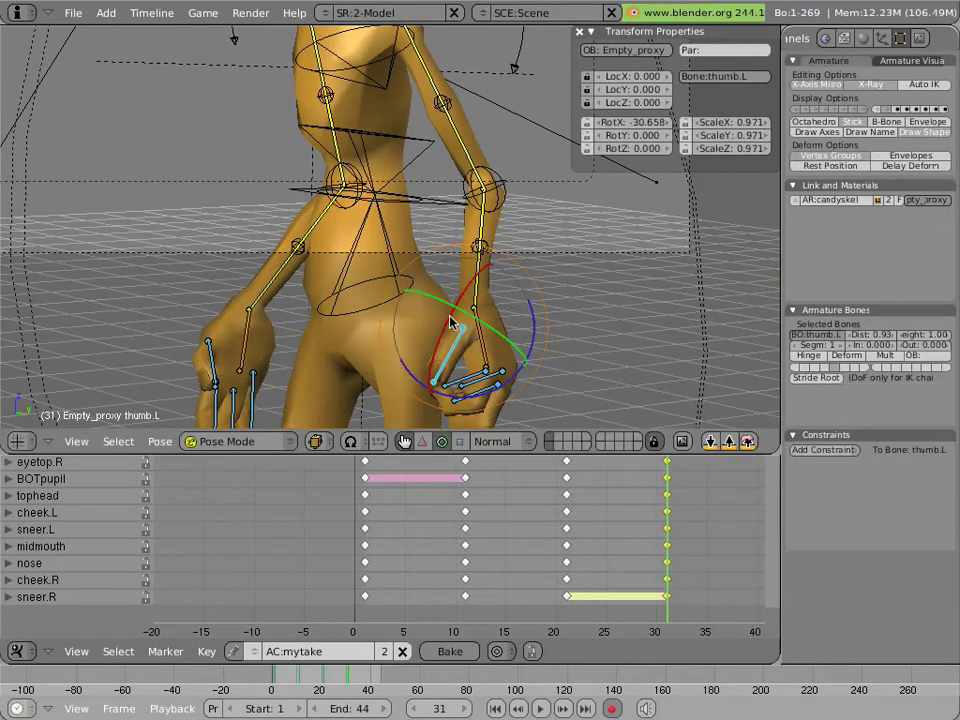
{"action": "key", "text": "r"}
{"action": "left_click", "coordinate": [291, 380]}
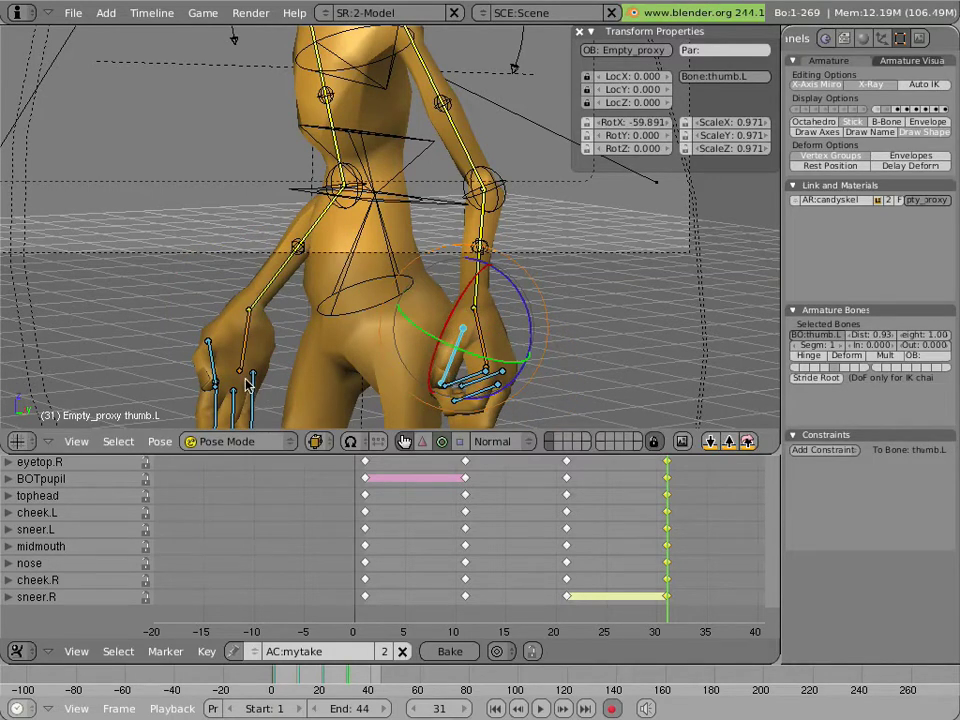
Curl the pointer.R, middle.R and little.R bones into a fist, with little.R at about RotZ -70.8 and scale 0.38
{"action": "key", "text": "KP_8"}
{"action": "right_click", "coordinate": [231, 354]}
{"action": "right_click", "coordinate": [253, 349], "text": "shift"}
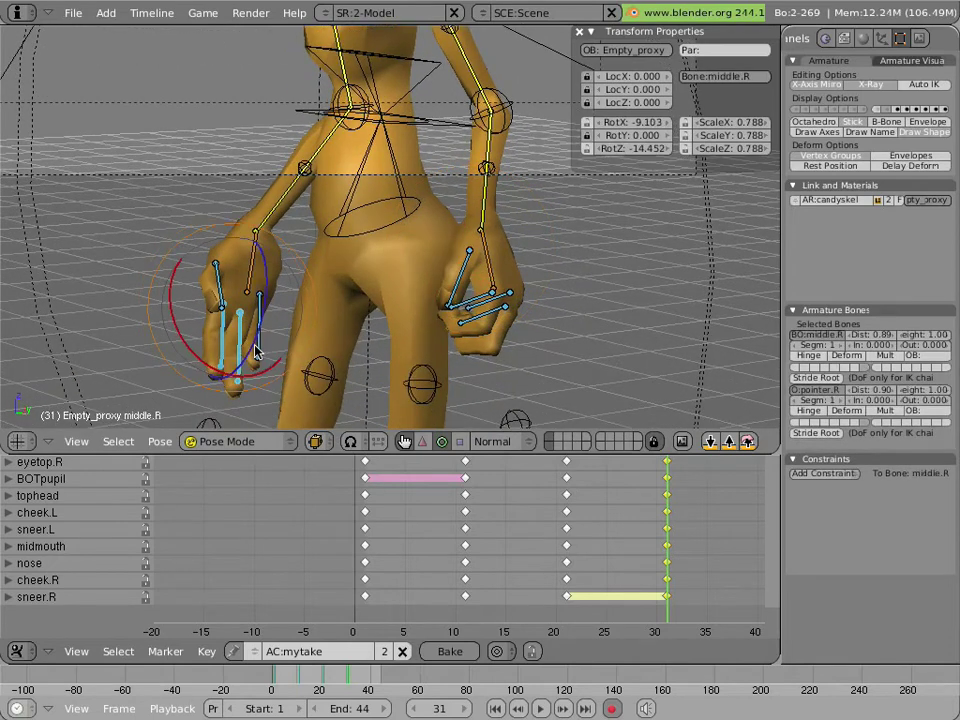
{"action": "right_click", "coordinate": [257, 342], "text": "shift"}
{"action": "key", "text": "r"}
{"action": "left_click", "coordinate": [294, 392]}
{"action": "key", "text": "s"}
{"action": "left_click", "coordinate": [265, 348]}
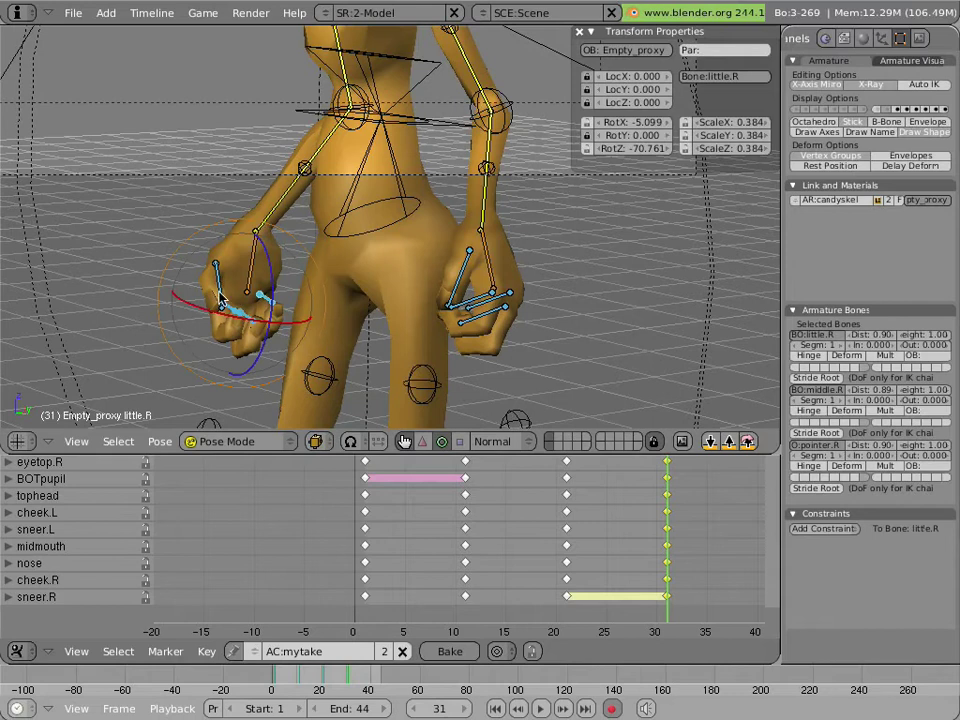
Rotate thumb.R to about RotX -38.0 and adjust the rotation of the same hand's little finger bone
{"action": "right_click", "coordinate": [195, 300]}
{"action": "key", "text": "r"}
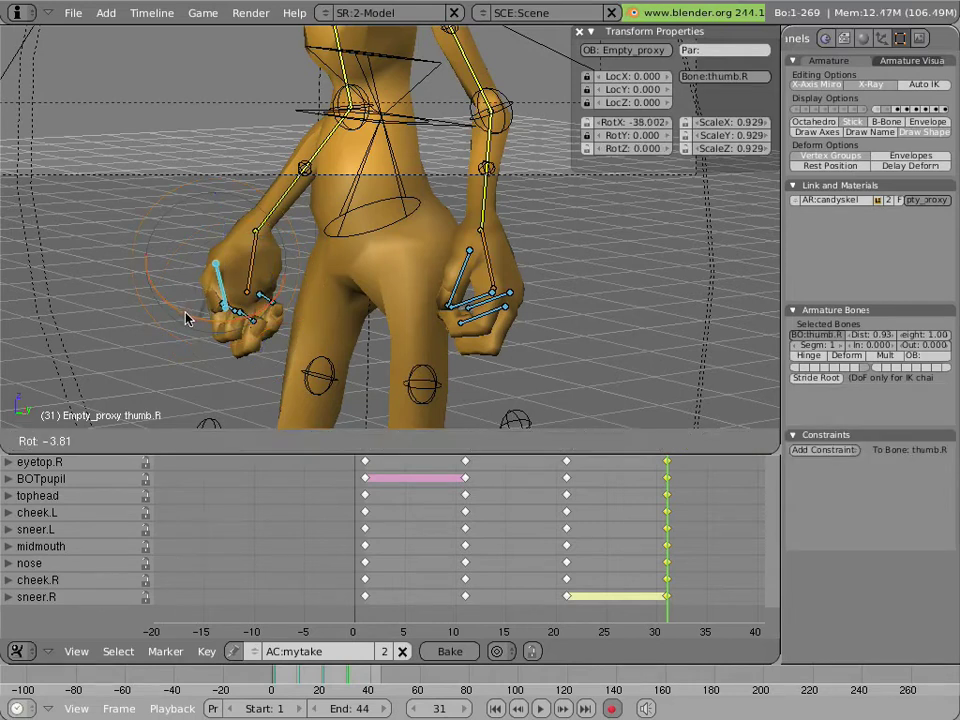
{"action": "left_click", "coordinate": [184, 315]}
{"action": "right_click", "coordinate": [262, 291]}
{"action": "key", "text": "r"}
{"action": "left_click", "coordinate": [300, 258]}
Shift the torso bone slightly forward along the global Y axis
{"action": "right_click", "coordinate": [380, 150]}
{"action": "scroll", "coordinate": [386, 140], "scroll_direction": "down", "scroll_amount": 5}
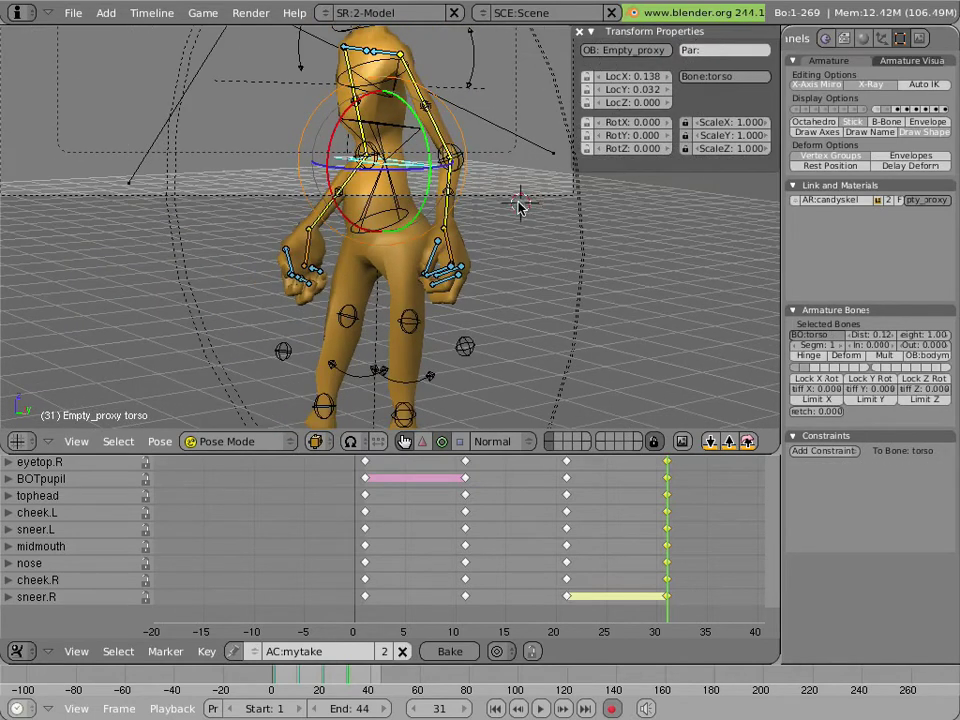
{"action": "key", "text": "g"}
{"action": "key", "text": "y"}
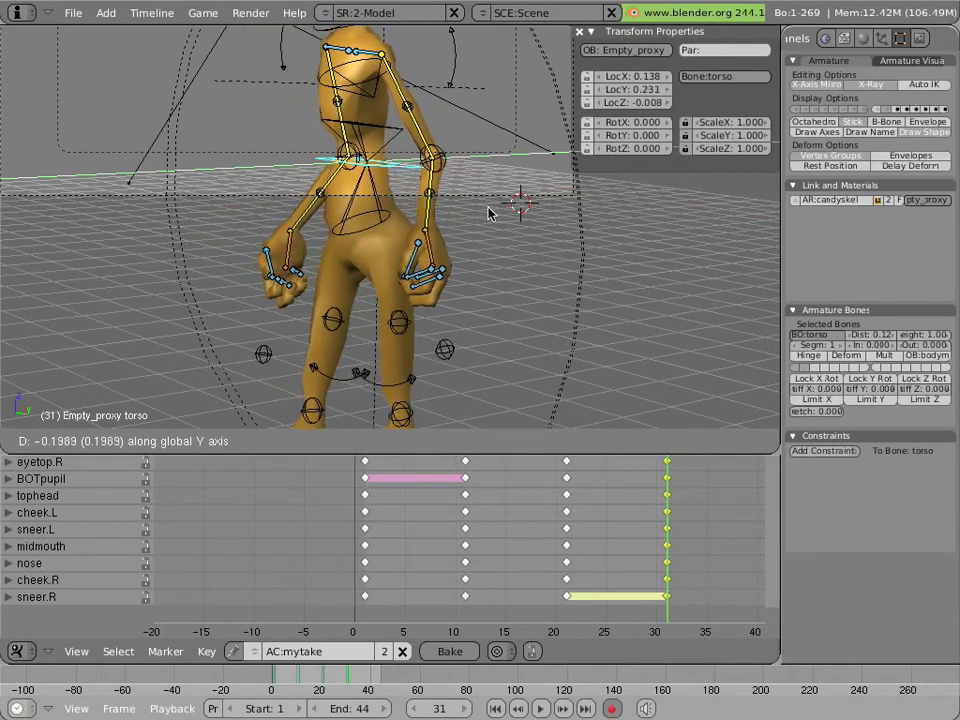
{"action": "left_click", "coordinate": [449, 199]}
Bend the back forward by rotating midback to about RotX 13.1 and topback to about RotX 5.4
{"action": "right_click", "coordinate": [352, 147]}
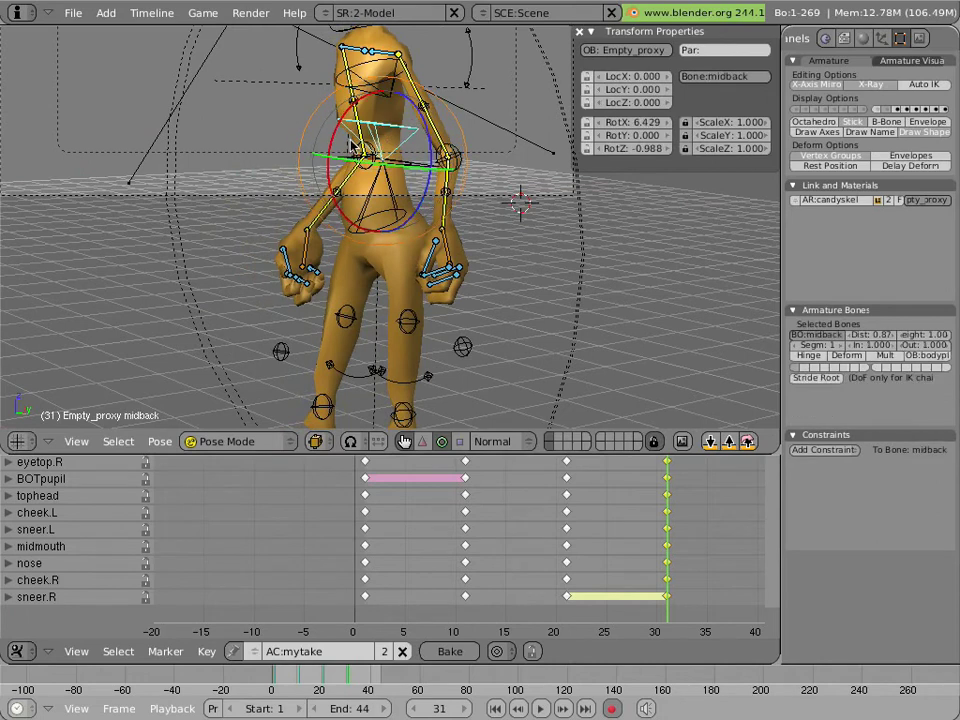
{"action": "key", "text": "r"}
{"action": "left_click", "coordinate": [266, 80]}
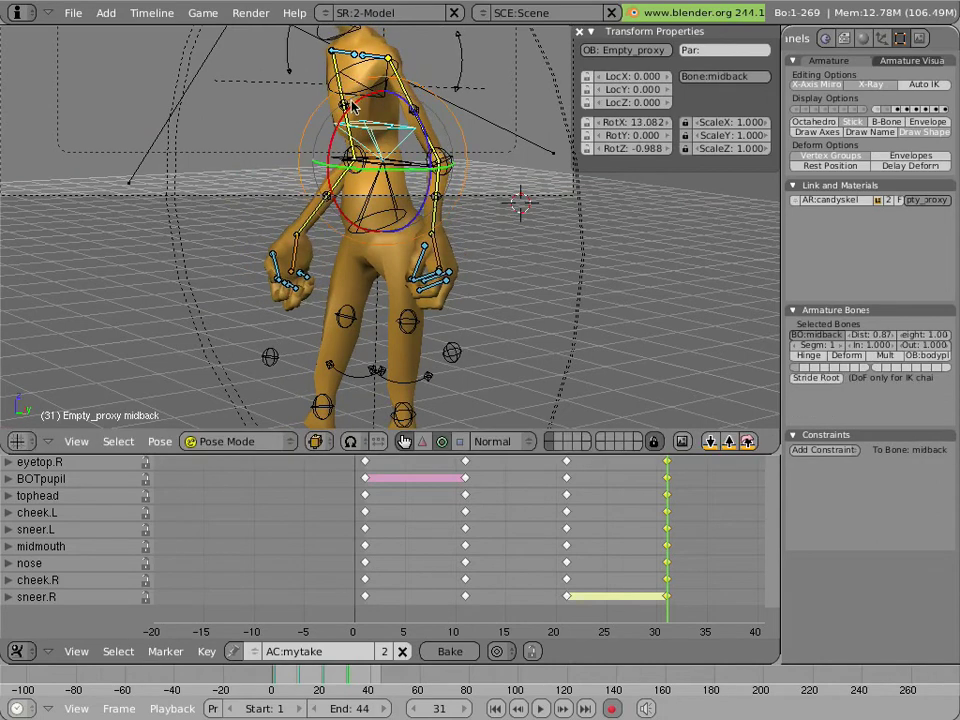
{"action": "right_click", "coordinate": [352, 100]}
{"action": "key", "text": "r"}
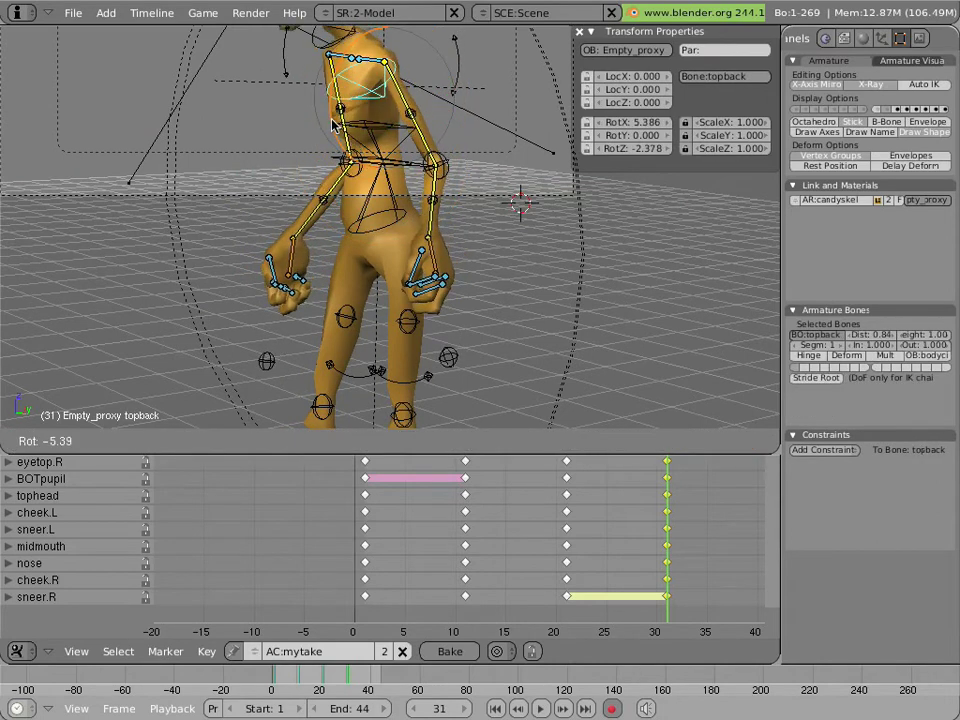
{"action": "left_click", "coordinate": [357, 96]}
Rotate shoulderspin.L to about RotX -0.8 and shoulderspin.R to about RotX -7.5
{"action": "right_click", "coordinate": [368, 61]}
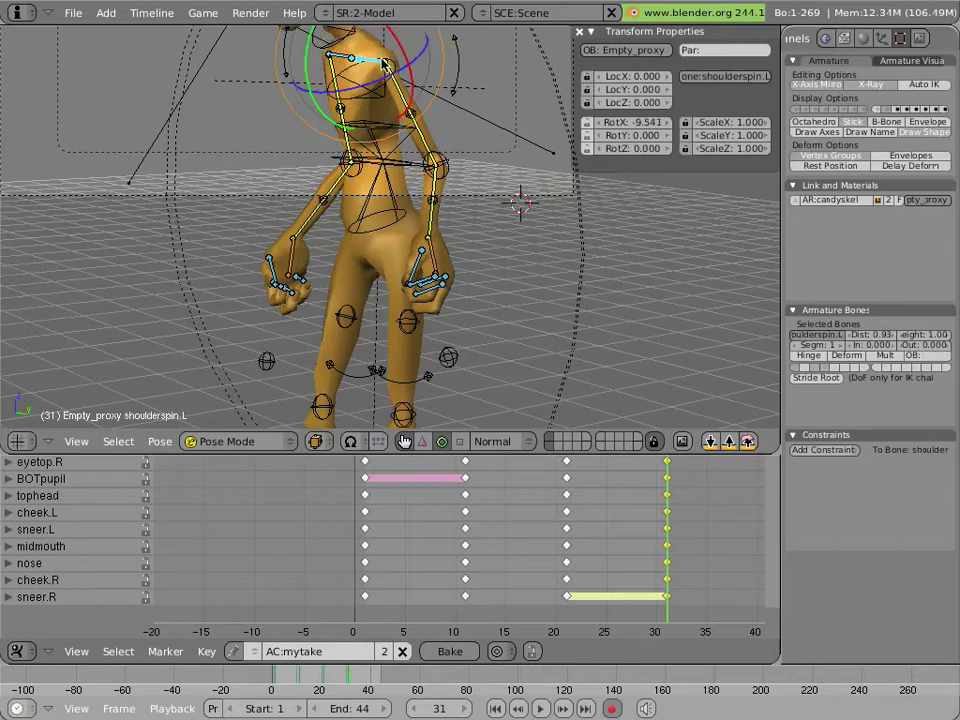
{"action": "key", "text": "r"}
{"action": "left_click", "coordinate": [367, 53]}
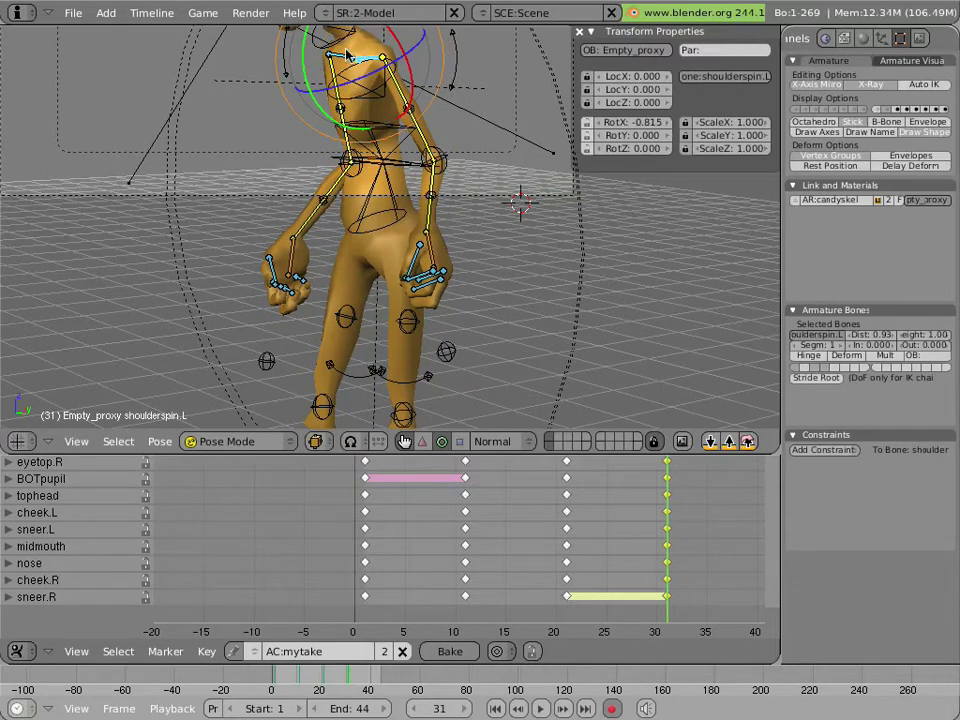
{"action": "right_click", "coordinate": [380, 47]}
{"action": "right_click", "coordinate": [377, 50]}
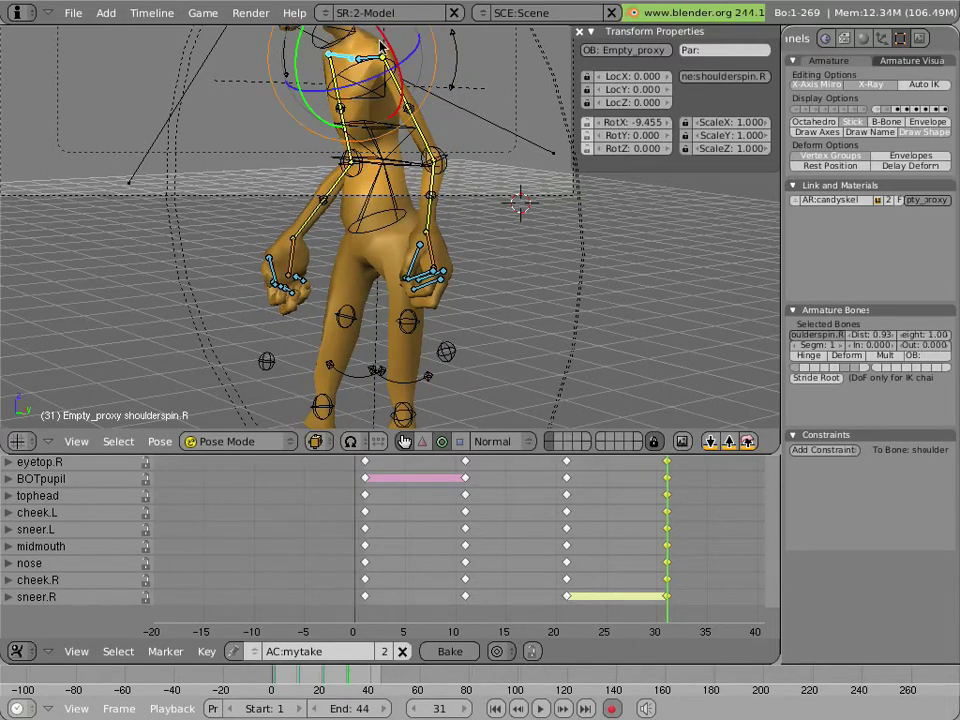
{"action": "key", "text": "r"}
{"action": "left_click", "coordinate": [368, 58]}
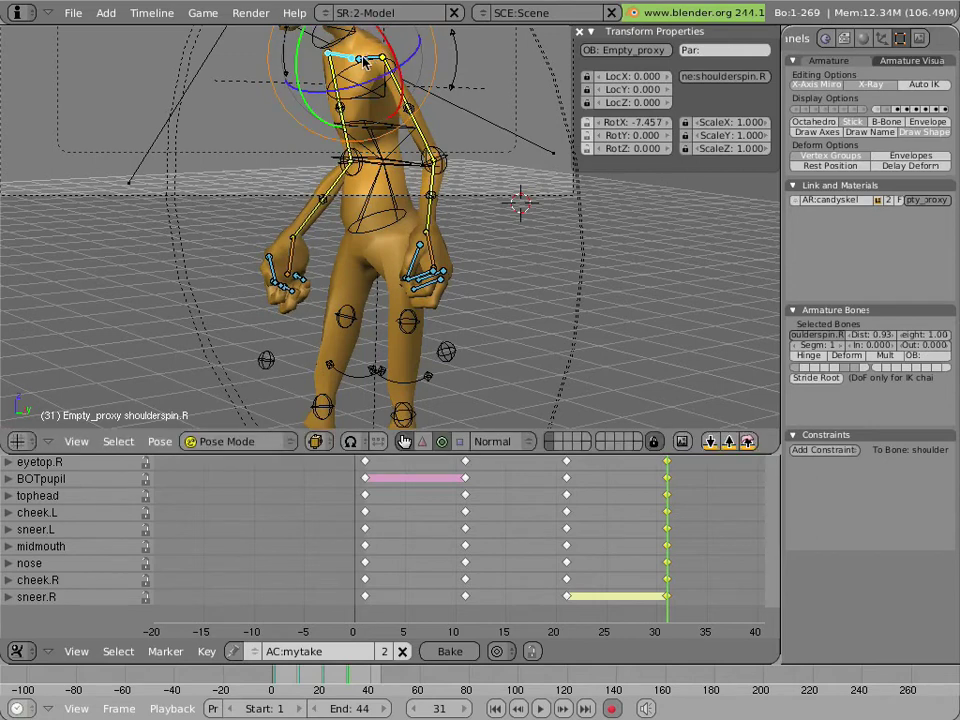
With only the face bones displayed and deselected, maximize the 3D view and turn subsurf on for the character mesh
{"action": "middle_click_drag", "start_coordinate": [365, 60], "coordinate": [313, 237]}
{"action": "scroll", "coordinate": [313, 237], "scroll_direction": "up", "scroll_amount": 5}
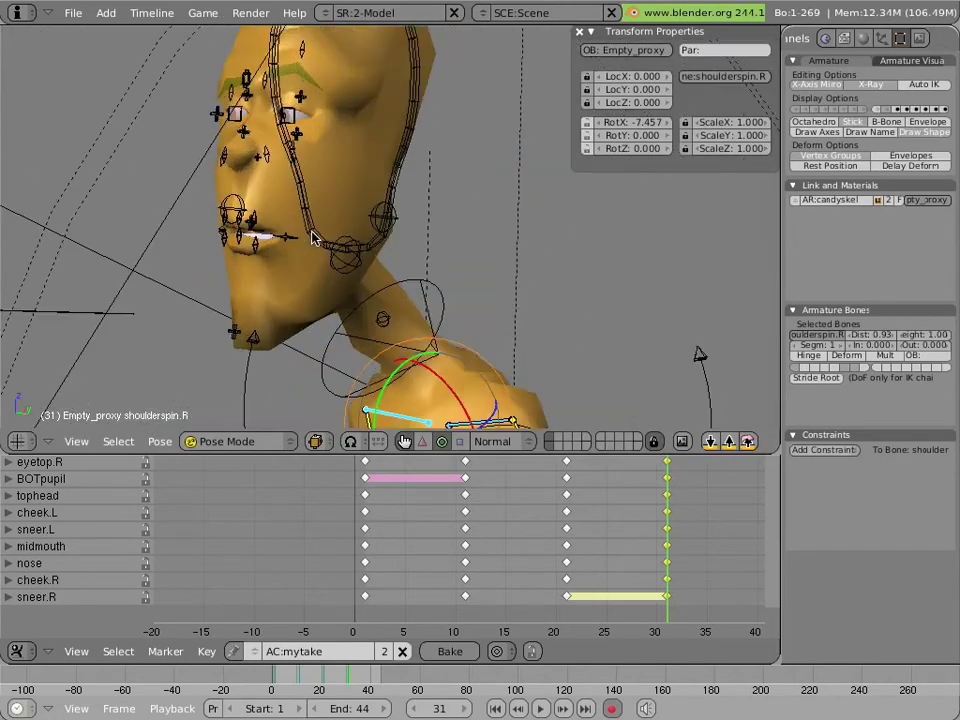
{"action": "middle_click_drag", "start_coordinate": [198, 89], "coordinate": [279, 163]}
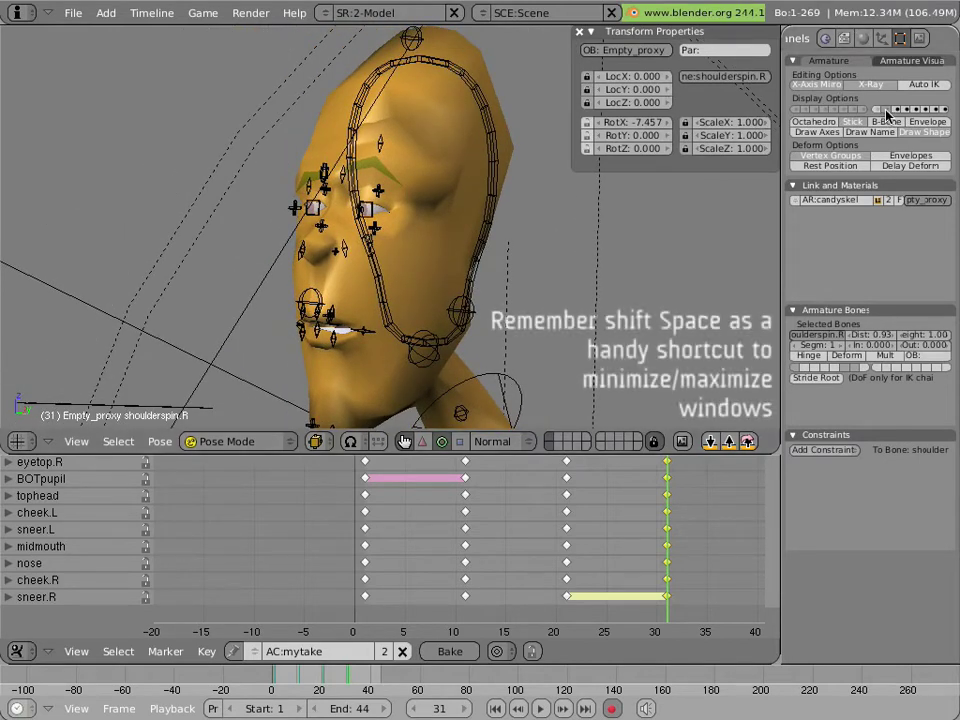
{"action": "key", "text": "a"}
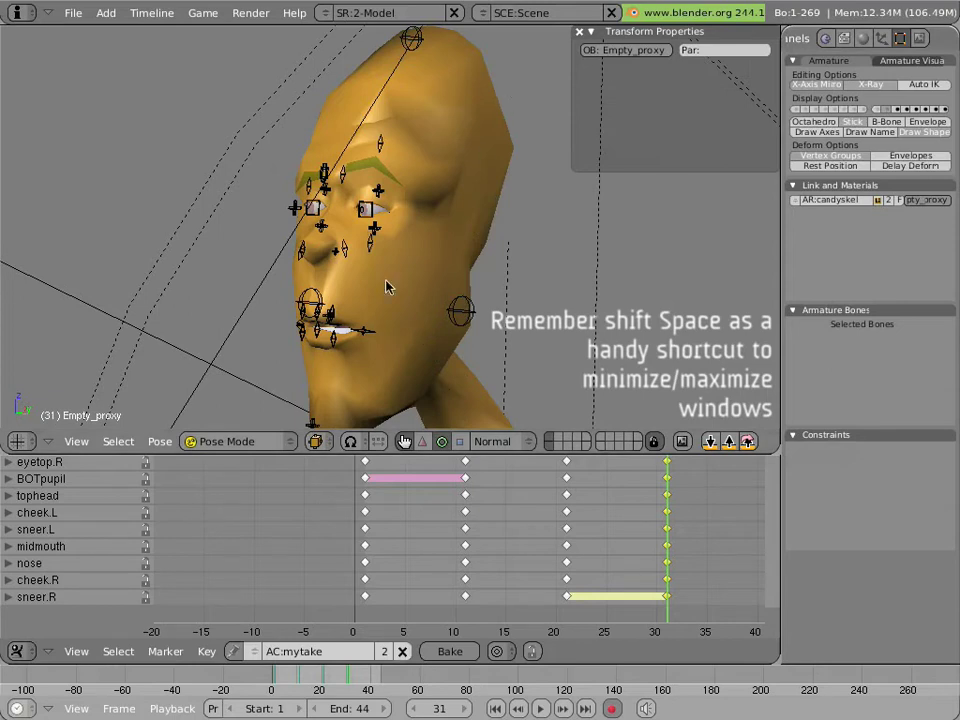
{"action": "key", "text": "shift+space"}
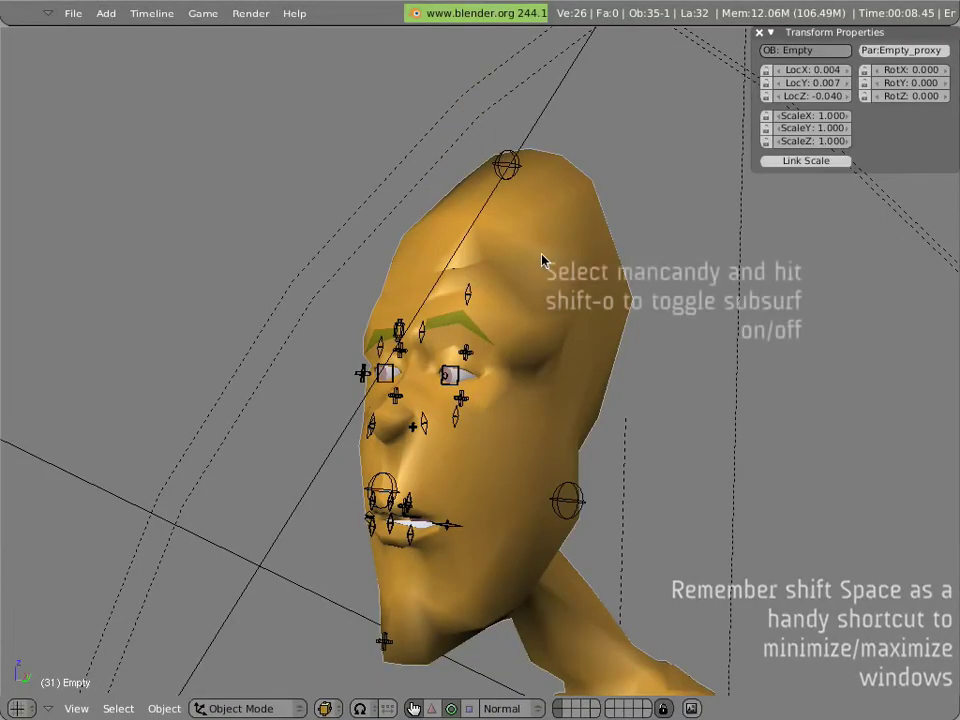
{"action": "key", "text": "shift+o"}
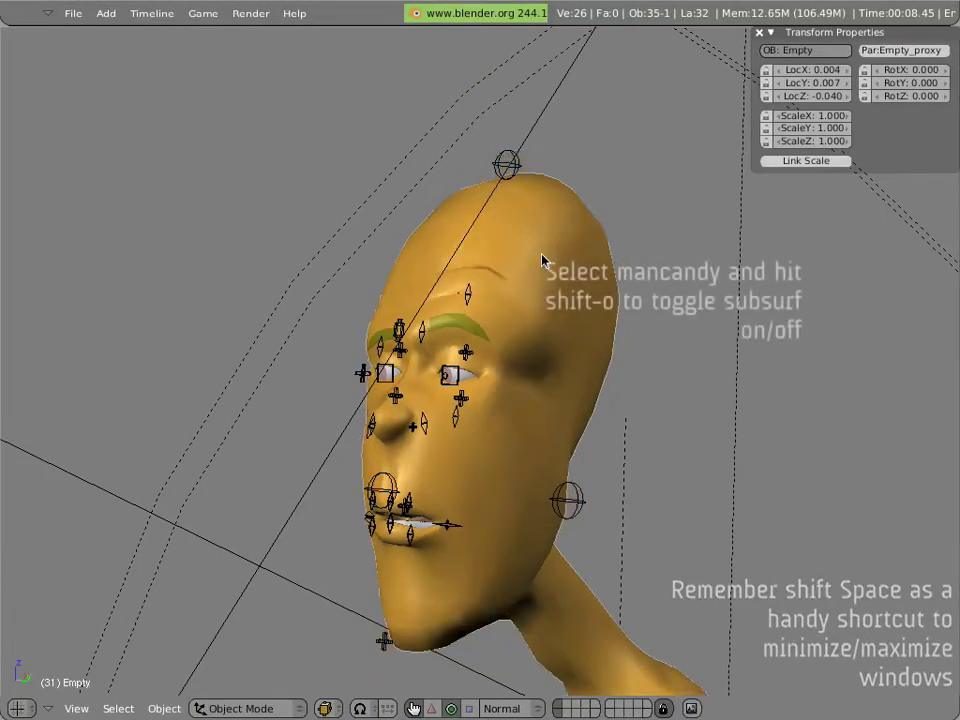
Lower the browmid bone between the eyes to about LocY -0.094
{"action": "middle_click_drag", "start_coordinate": [531, 268], "coordinate": [497, 279]}
{"action": "scroll", "coordinate": [497, 279], "scroll_direction": "up", "scroll_amount": 6}
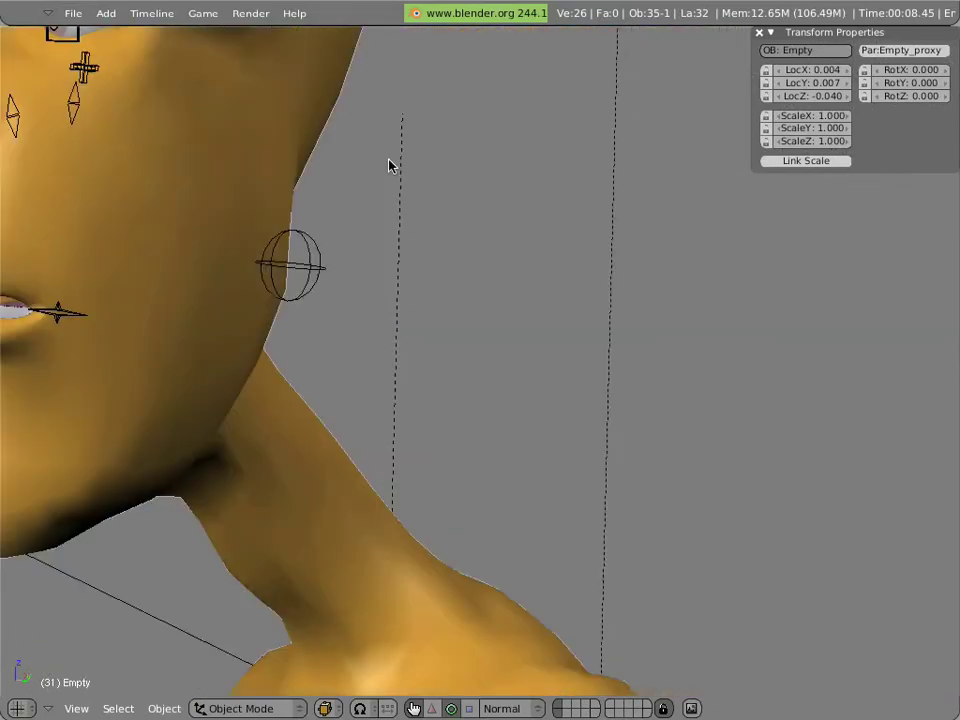
{"action": "middle_click_drag", "start_coordinate": [390, 165], "coordinate": [459, 216]}
{"action": "right_click", "coordinate": [436, 217]}
{"action": "key", "text": "g"}
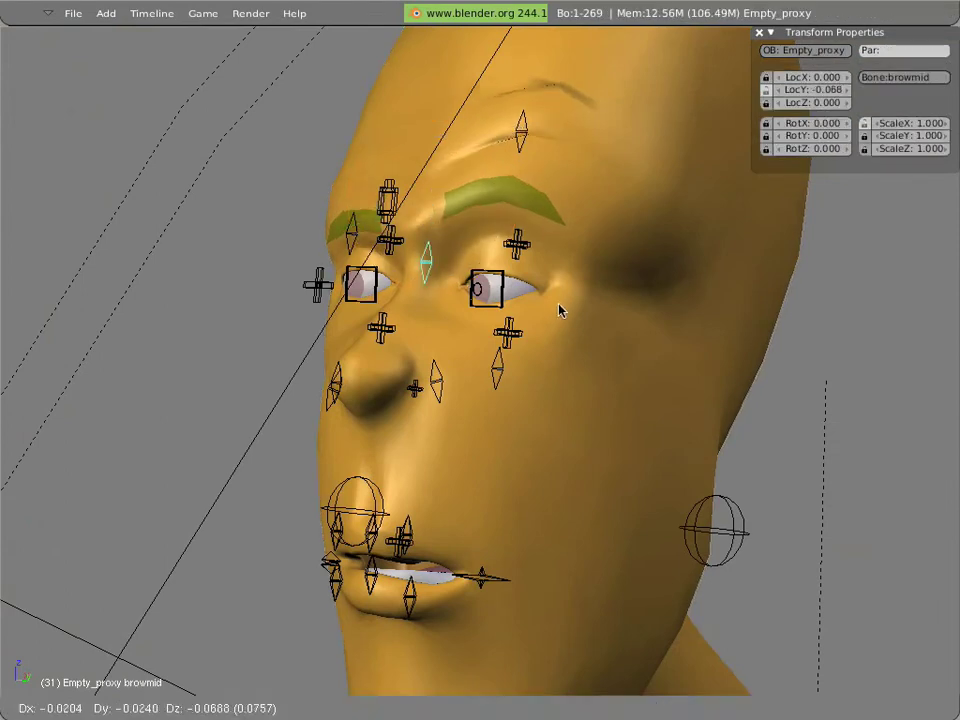
{"action": "key", "text": "Escape"}
{"action": "key", "text": "b"}
{"action": "key", "text": "b"}
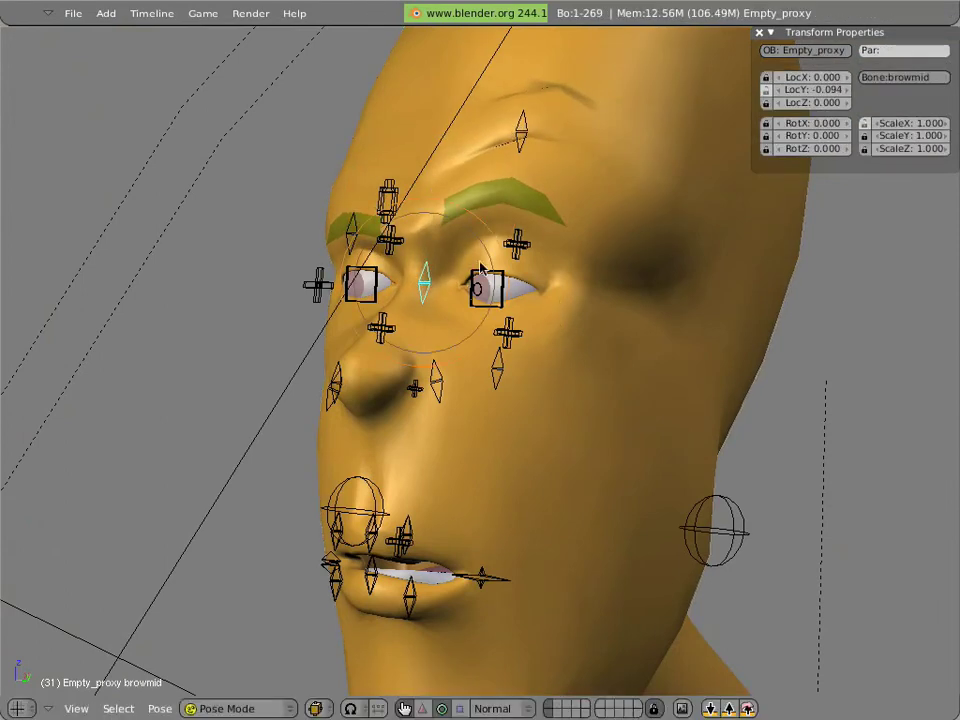
Scale the BOTbrowmid bone down along X to draw the inner eyebrows together
{"action": "left_click", "coordinate": [383, 198]}
{"action": "key", "text": "Escape"}
{"action": "key", "text": "s"}
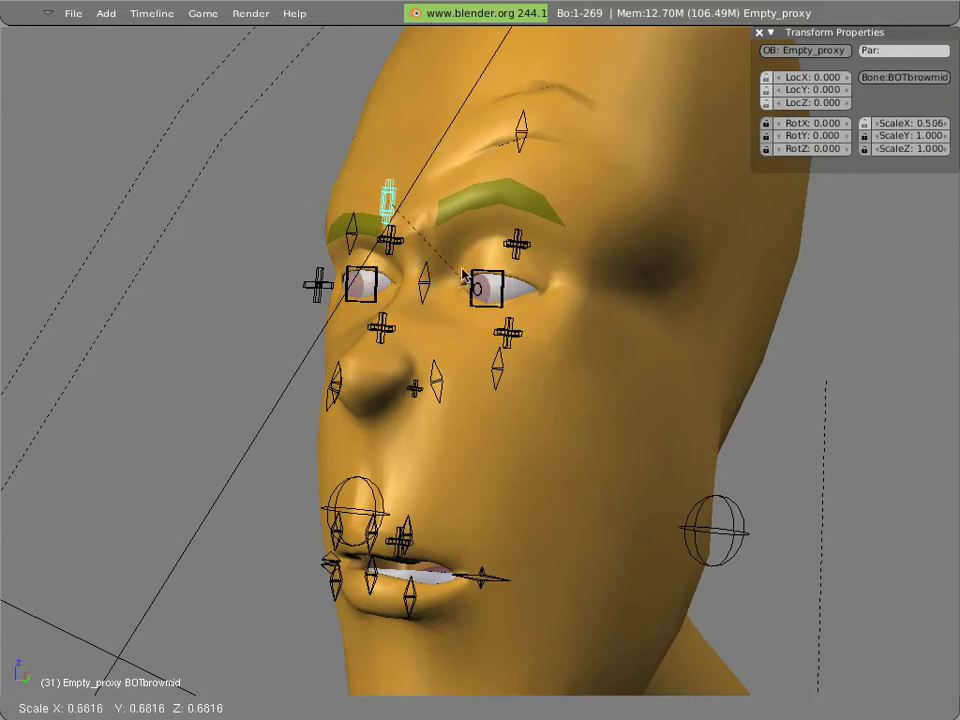
{"action": "key", "text": "Escape"}
{"action": "key", "text": "b"}
{"action": "key", "text": "b"}
Lower the browmid bone between the eyes to about LocY -0.190
{"action": "left_click", "coordinate": [424, 283]}
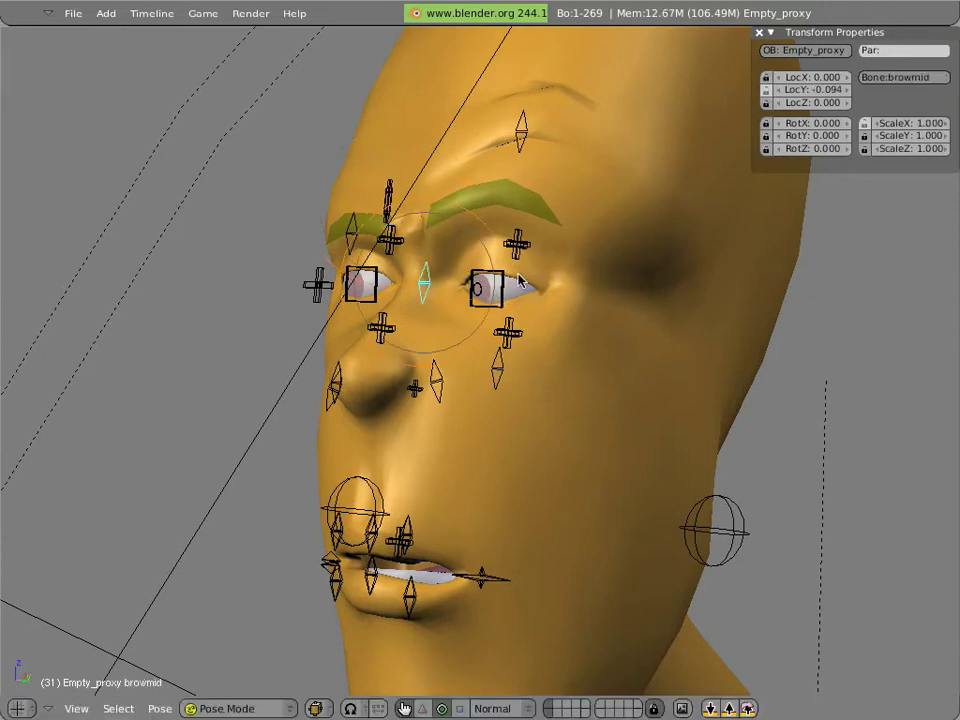
{"action": "key", "text": "Escape"}
{"action": "key", "text": "g"}
{"action": "key", "text": "Return"}
{"action": "key", "text": "b"}
{"action": "key", "text": "b"}
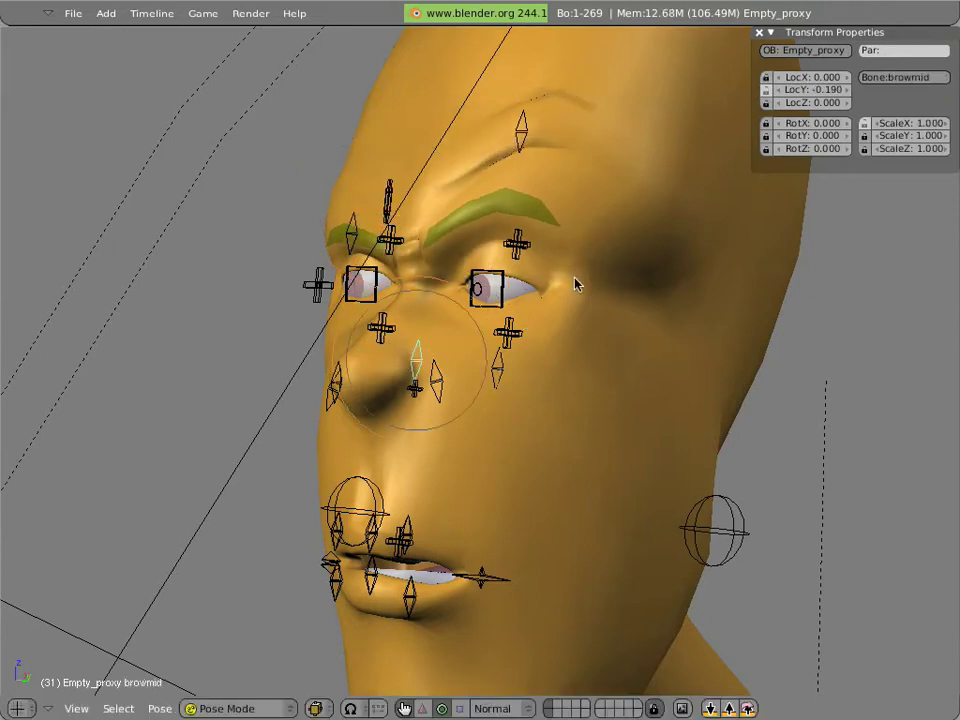
Lower the brow.L bone above the left eyebrow to about LocY 0.076
{"action": "left_click", "coordinate": [527, 146]}
{"action": "key", "text": "Escape"}
{"action": "key", "text": "g"}
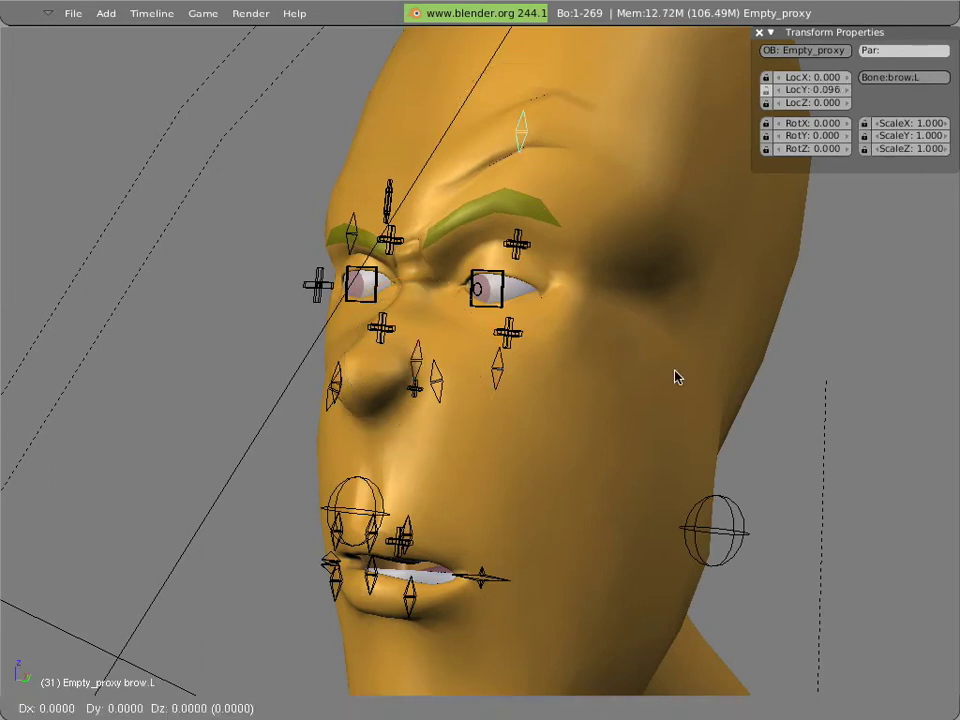
{"action": "key", "text": "Return"}
{"action": "key", "text": "b"}
{"action": "key", "text": "b"}
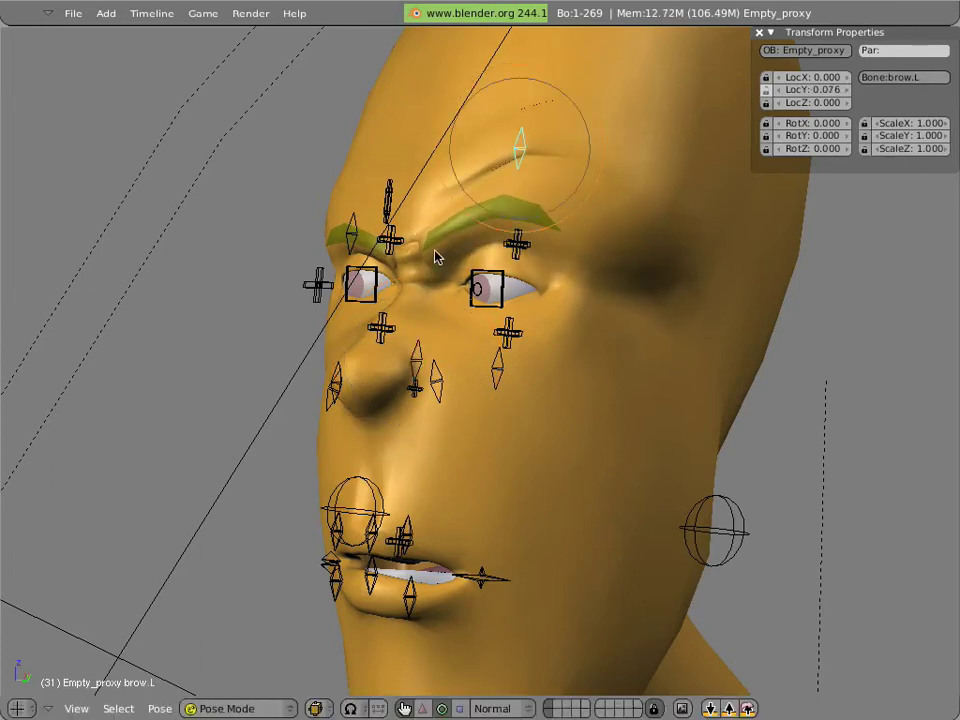
Raise the brow.R bone slightly to adjust the height of the right eyebrow
{"action": "left_click", "coordinate": [350, 228]}
{"action": "key", "text": "Escape"}
{"action": "key", "text": "g"}
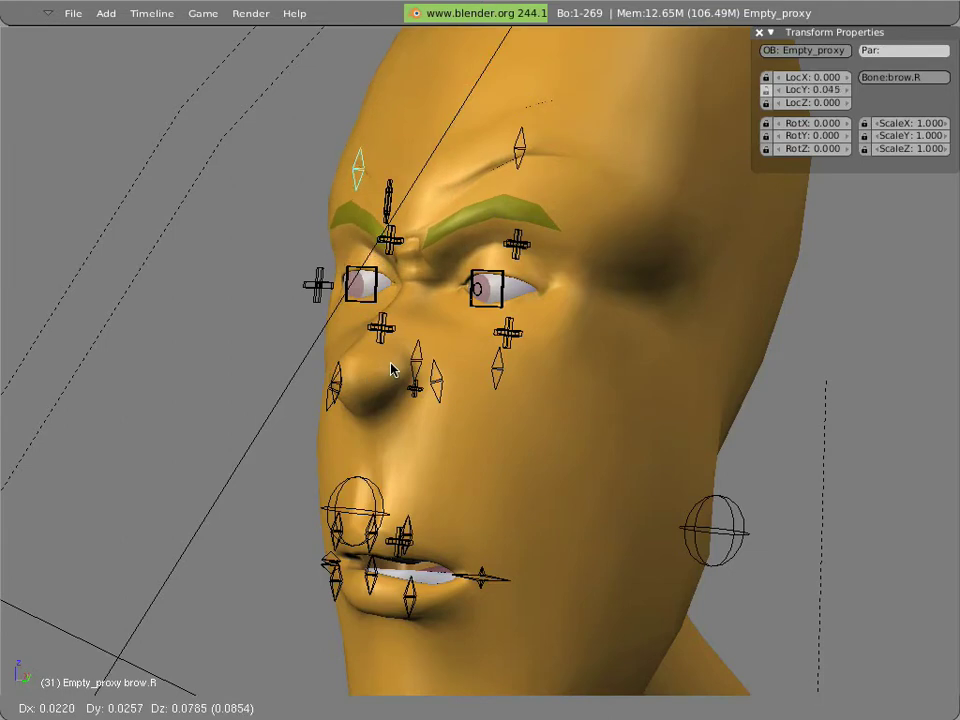
{"action": "key", "text": "Return"}
{"action": "key", "text": "b"}
{"action": "key", "text": "b"}
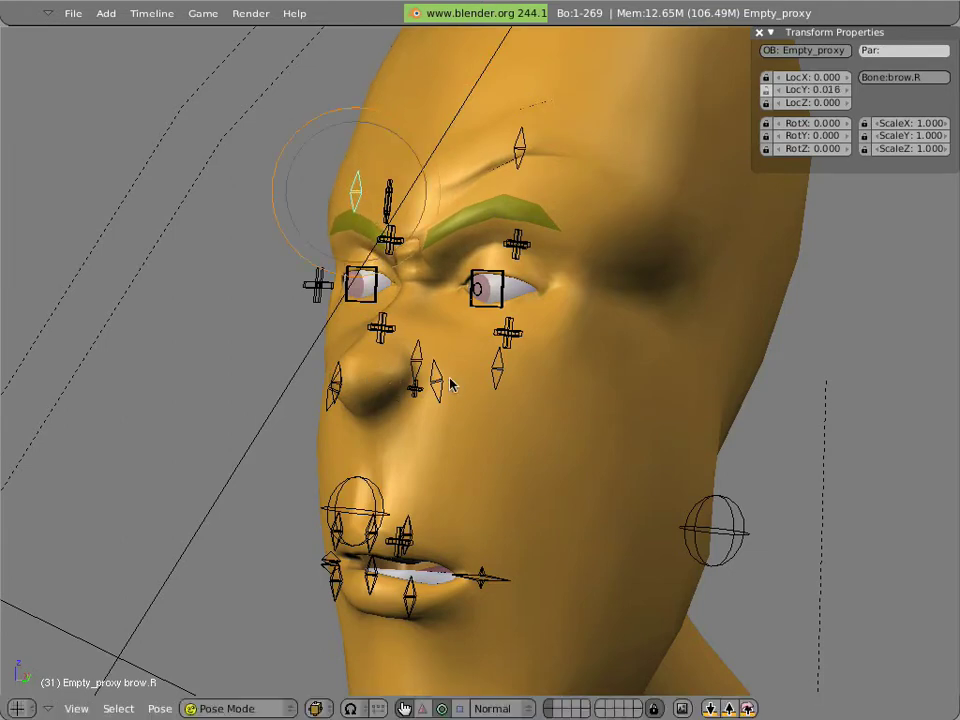
{"action": "key", "text": "Escape"}
{"action": "key", "text": "g"}
{"action": "key", "text": "Return"}
{"action": "key", "text": "b"}
{"action": "key", "text": "b"}
Raise the cheek.L bone to push the left cheek up under the eye
{"action": "left_click", "coordinate": [500, 370]}
{"action": "key", "text": "Escape"}
{"action": "key", "text": "g"}
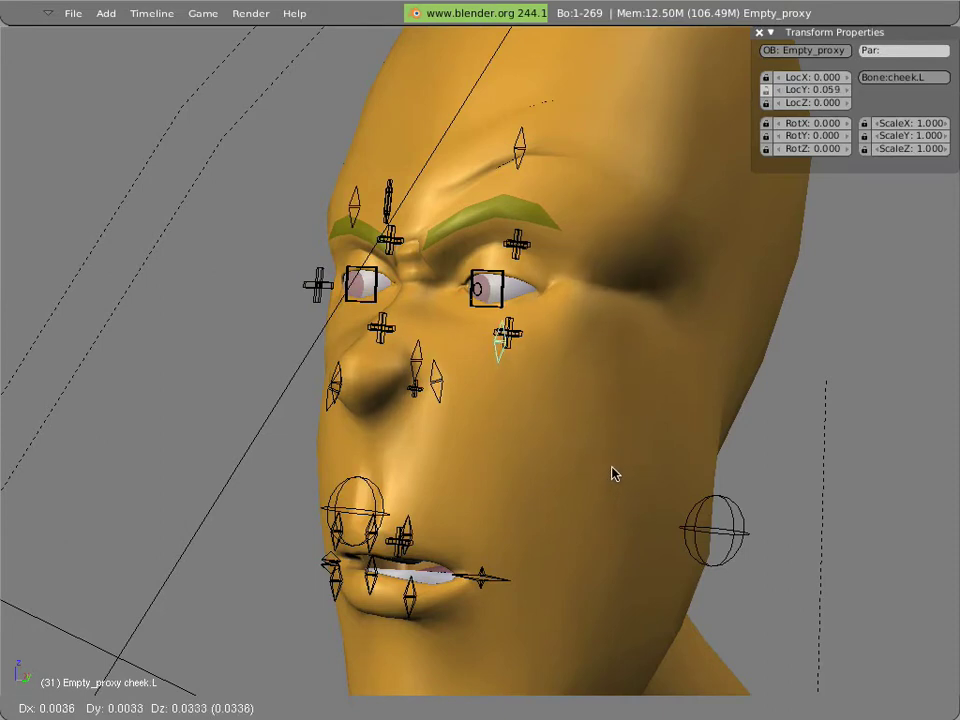
{"action": "key", "text": "Return"}
{"action": "key", "text": "b"}
{"action": "key", "text": "b"}
{"action": "left_click", "coordinate": [320, 385]}
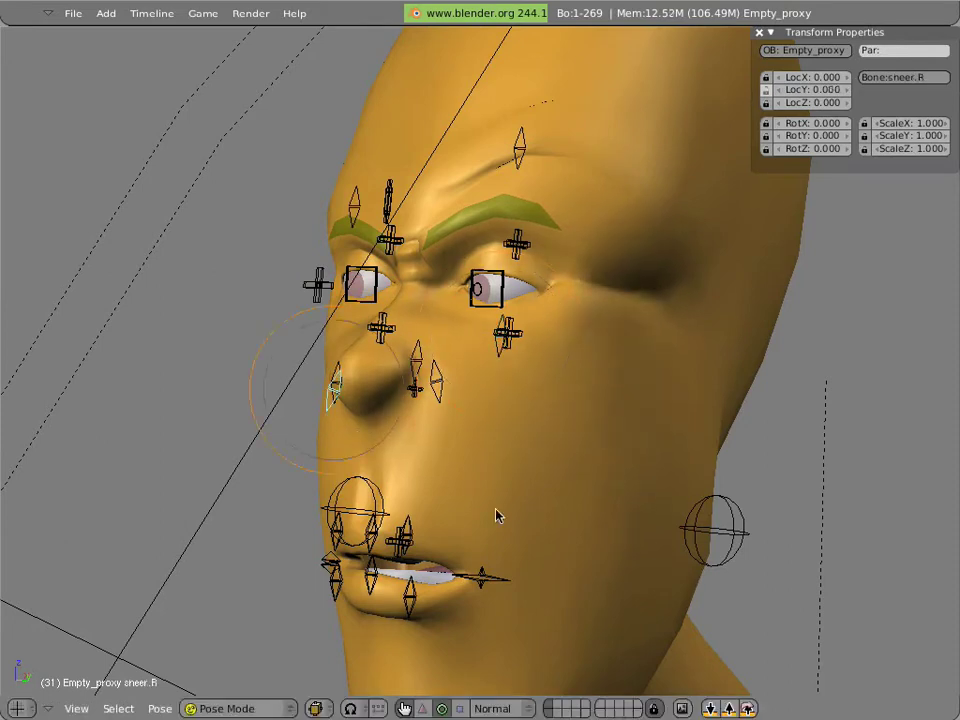
{"action": "key", "text": "Escape"}
{"action": "key", "text": "g"}
{"action": "key", "text": "Return"}
{"action": "key", "text": "b"}
{"action": "key", "text": "b"}
Raise the cheek.R bone to about LocY 0.041
{"action": "left_click", "coordinate": [338, 412]}
{"action": "key", "text": "Escape"}
{"action": "key", "text": "g"}
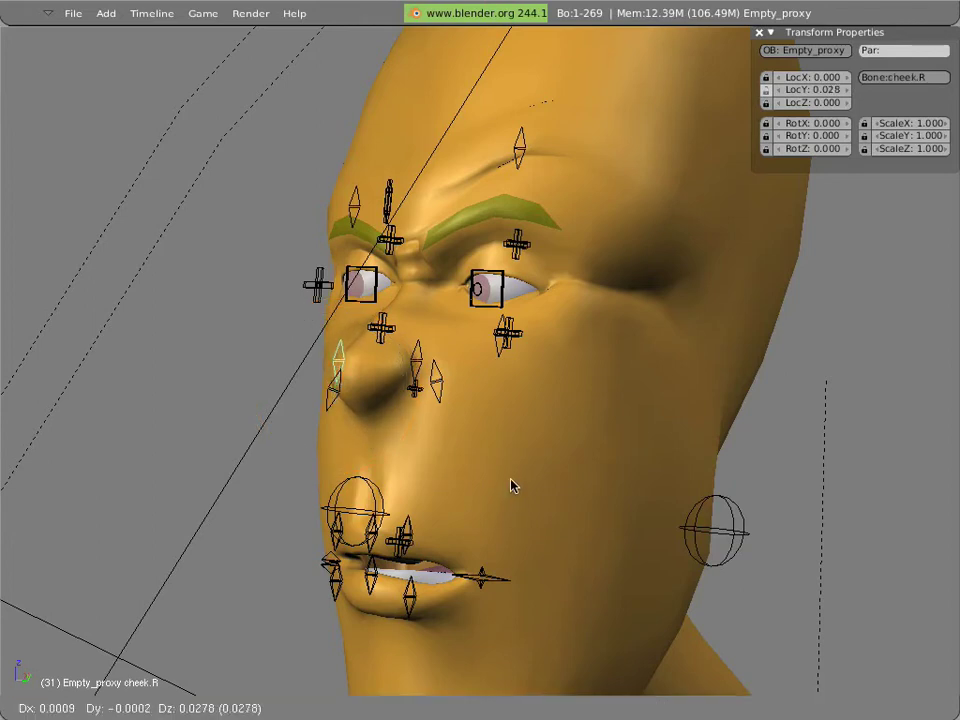
{"action": "key", "text": "Return"}
{"action": "key", "text": "b"}
{"action": "key", "text": "b"}
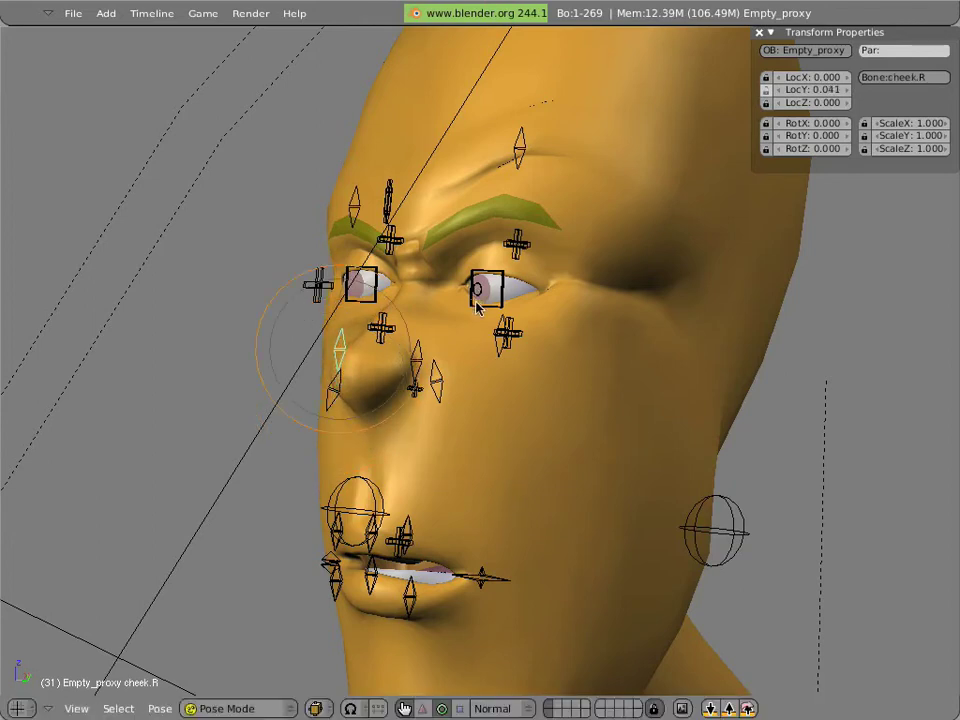
Scale down the BOT_eyelid_L bone to narrow the left eye's opening
{"action": "left_click", "coordinate": [478, 308]}
{"action": "key", "text": "Escape"}
{"action": "key", "text": "s"}
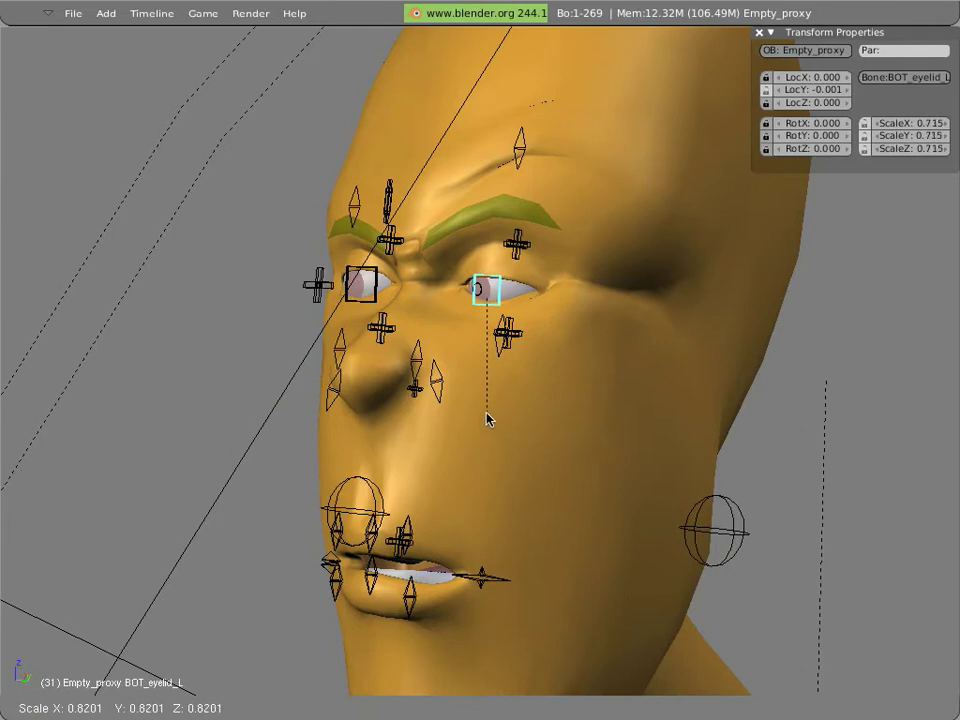
{"action": "key", "text": "Return"}
{"action": "key", "text": "b"}
{"action": "key", "text": "b"}
Scale the BOT_eyelid_R bone down to about 0.677 to narrow the right eye's opening
{"action": "left_click", "coordinate": [363, 286]}
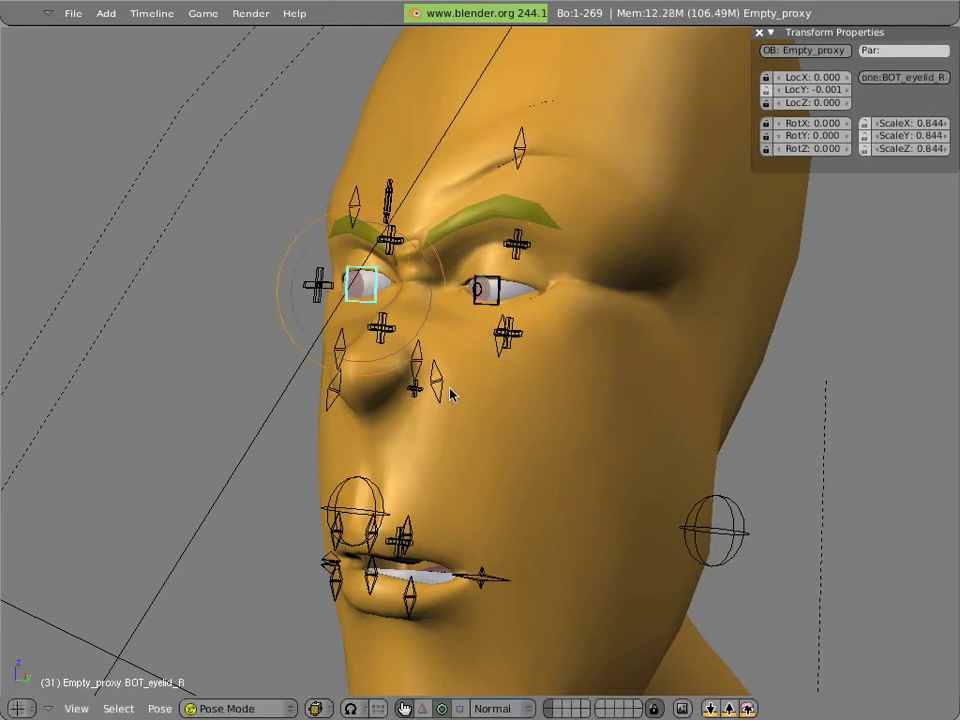
{"action": "key", "text": "Escape"}
{"action": "key", "text": "s"}
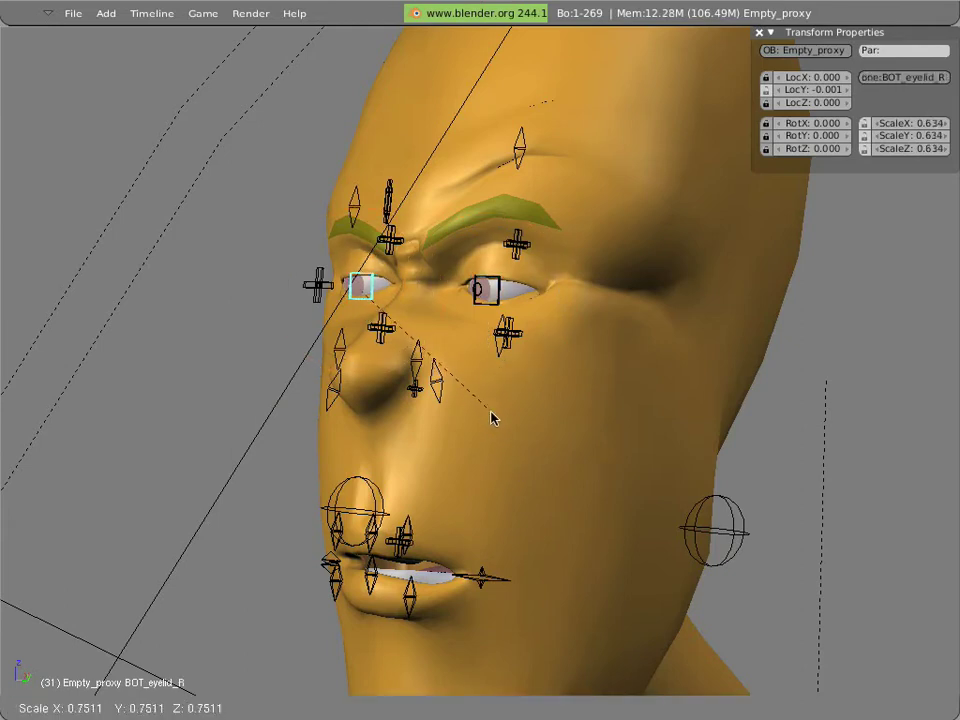
{"action": "key", "text": "Return"}
{"action": "key", "text": "b"}
{"action": "key", "text": "b"}
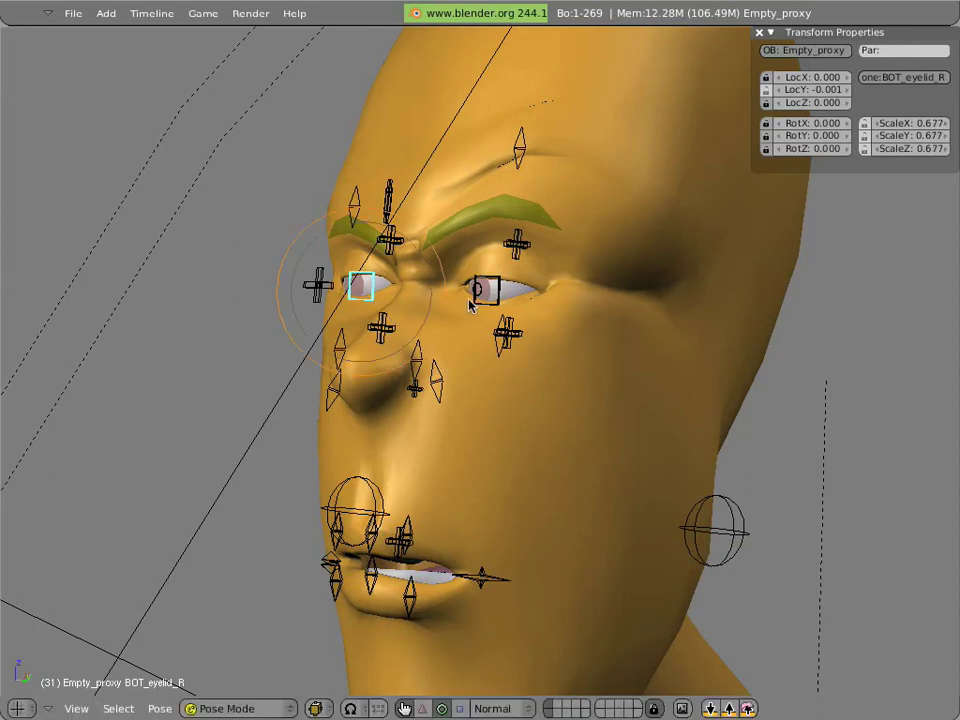
Move BOT_eyelid_L and BOT_eyelid_R together along their local Y axis, bringing BOT_eyelid_R to about LocY -0.013
{"action": "left_click", "coordinate": [358, 286]}
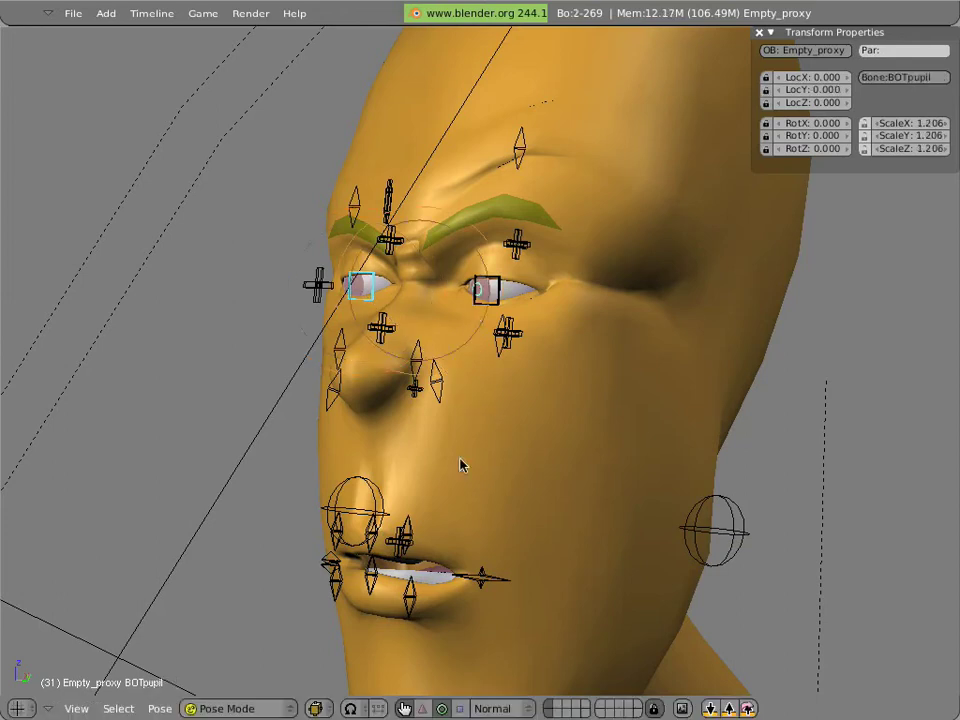
{"action": "left_click", "coordinate": [486, 289]}
{"action": "left_click", "coordinate": [362, 286]}
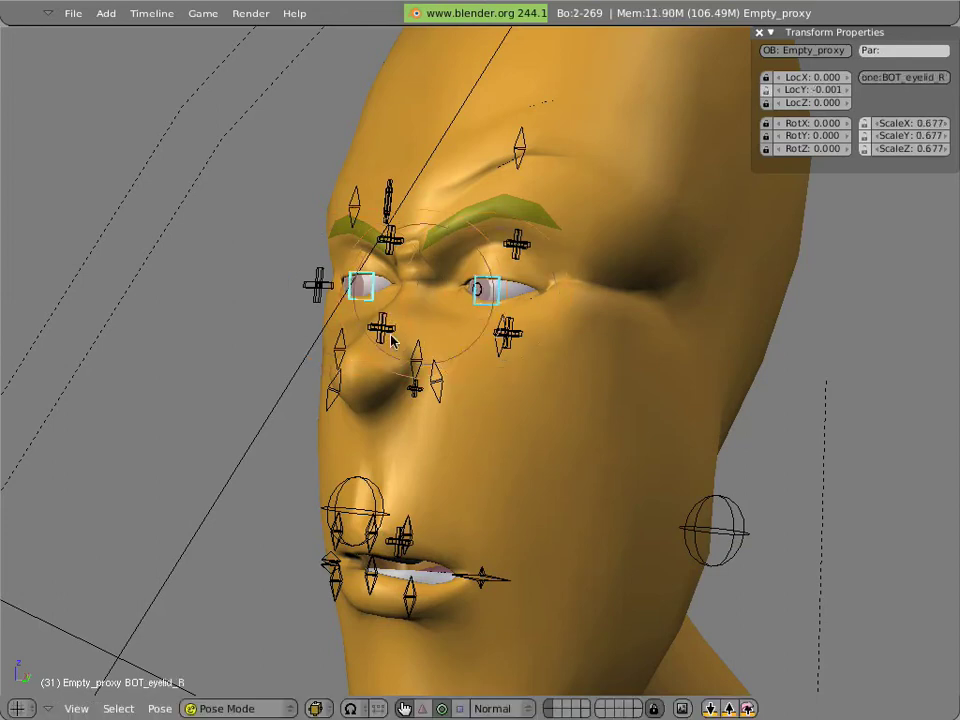
{"action": "left_click", "coordinate": [439, 436]}
{"action": "key", "text": "g"}
{"action": "key", "text": "y"}
{"action": "key", "text": "y"}
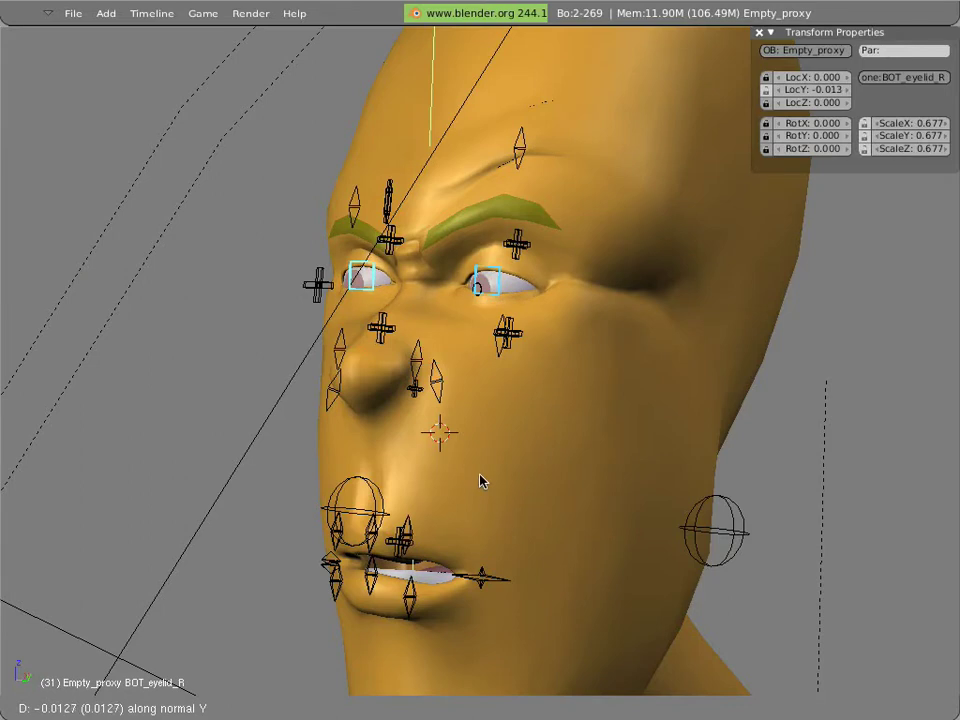
{"action": "left_click", "coordinate": [481, 481]}
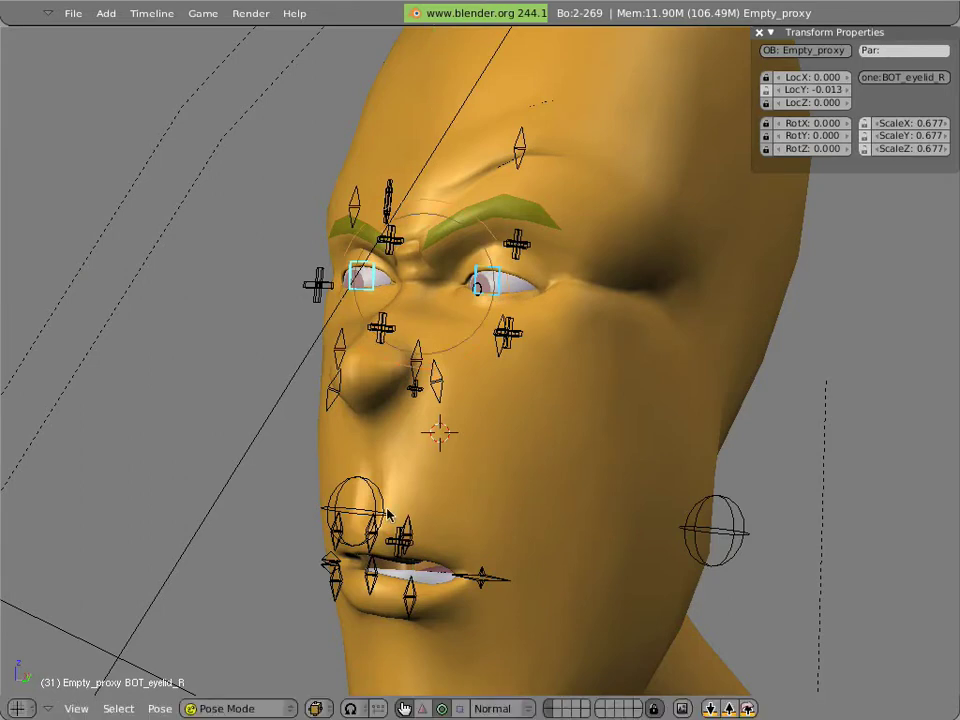
Raise the upperlip.L bone to about LocY 0.040 and the sneer.L bone to about LocY 0.042
{"action": "right_click", "coordinate": [413, 529]}
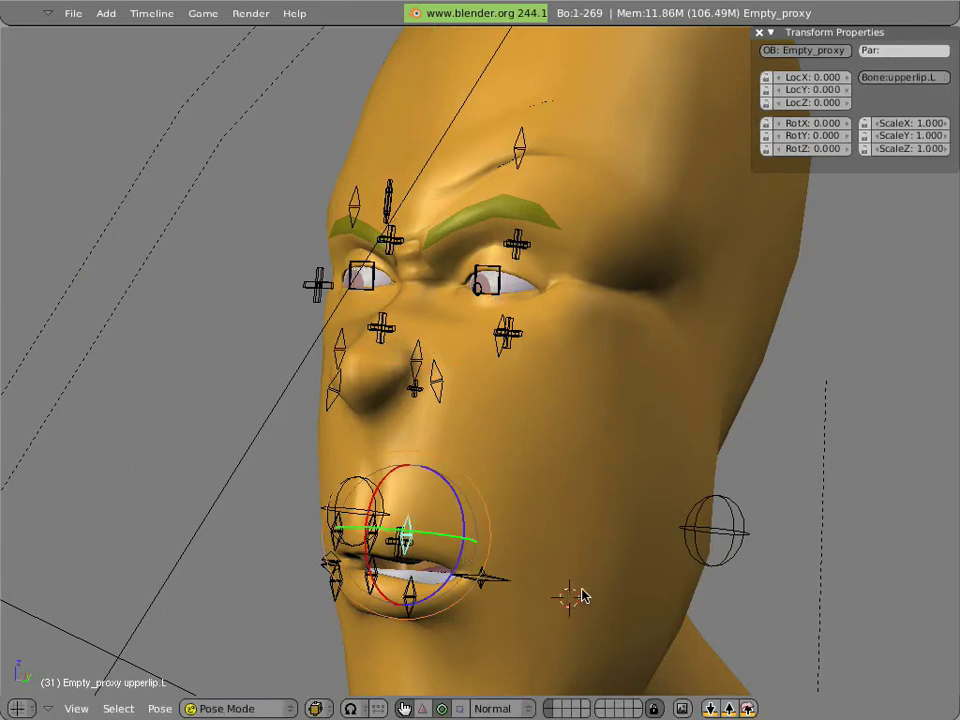
{"action": "key", "text": "g"}
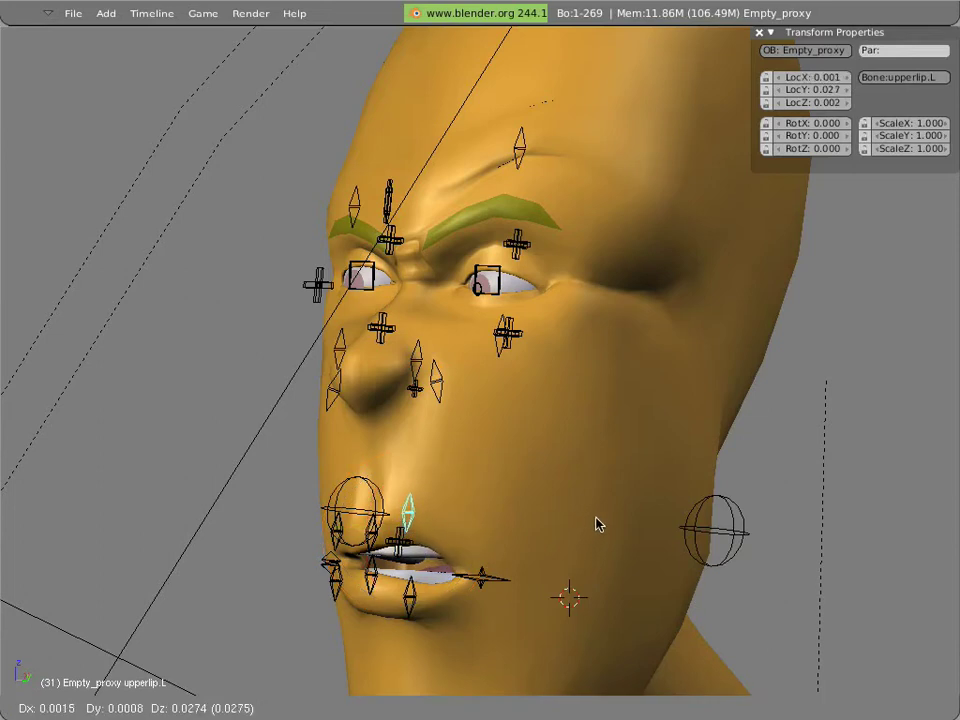
{"action": "left_click", "coordinate": [547, 470]}
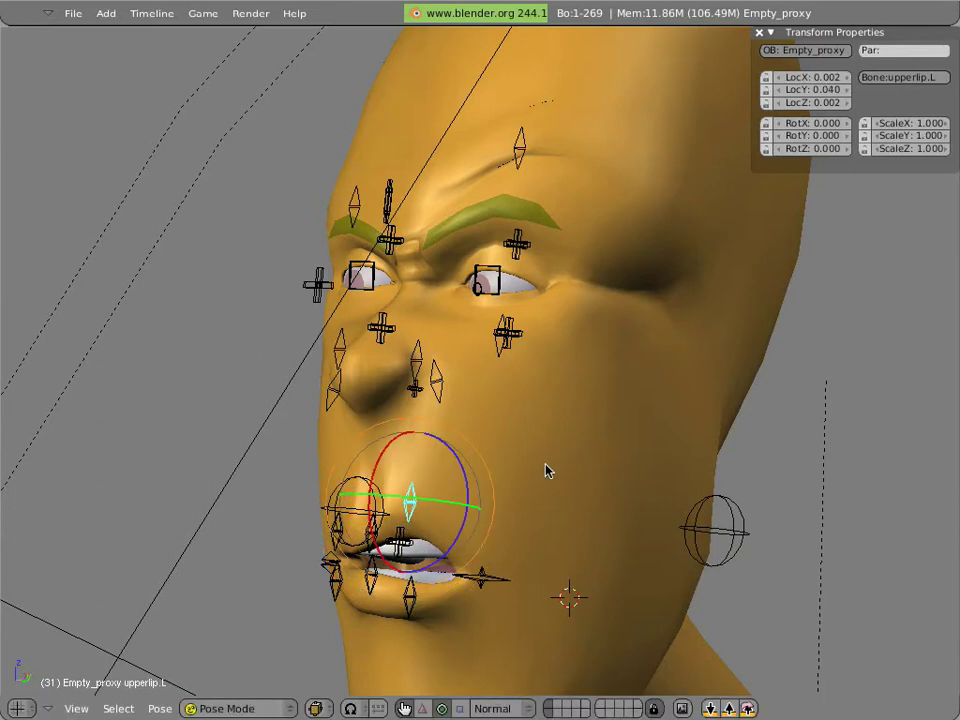
{"action": "right_click", "coordinate": [437, 383]}
{"action": "key", "text": "g"}
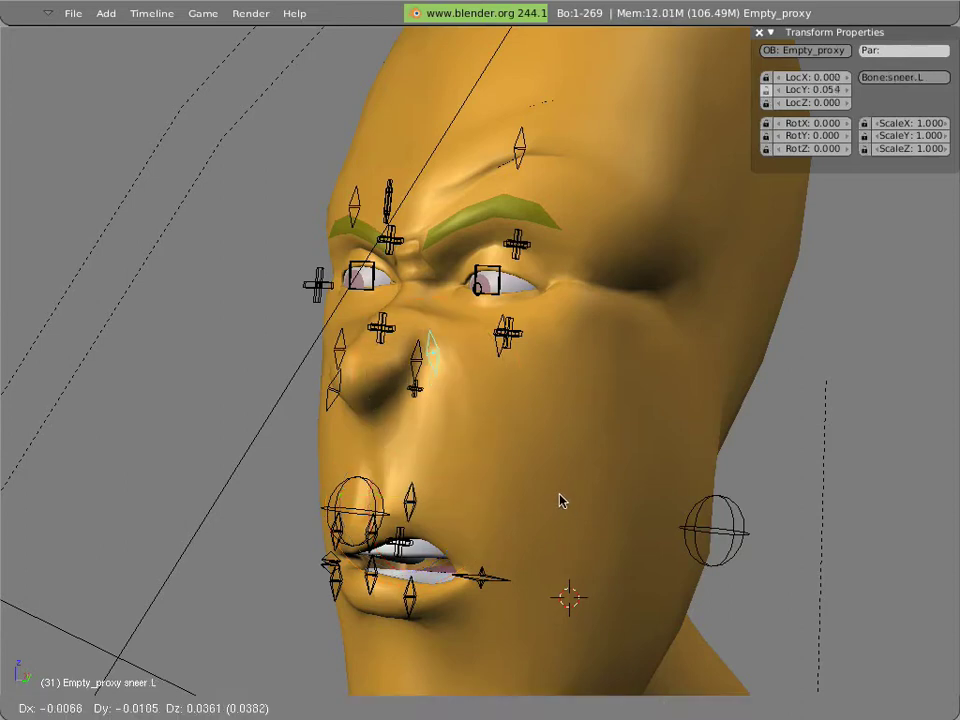
{"action": "left_click", "coordinate": [561, 511]}
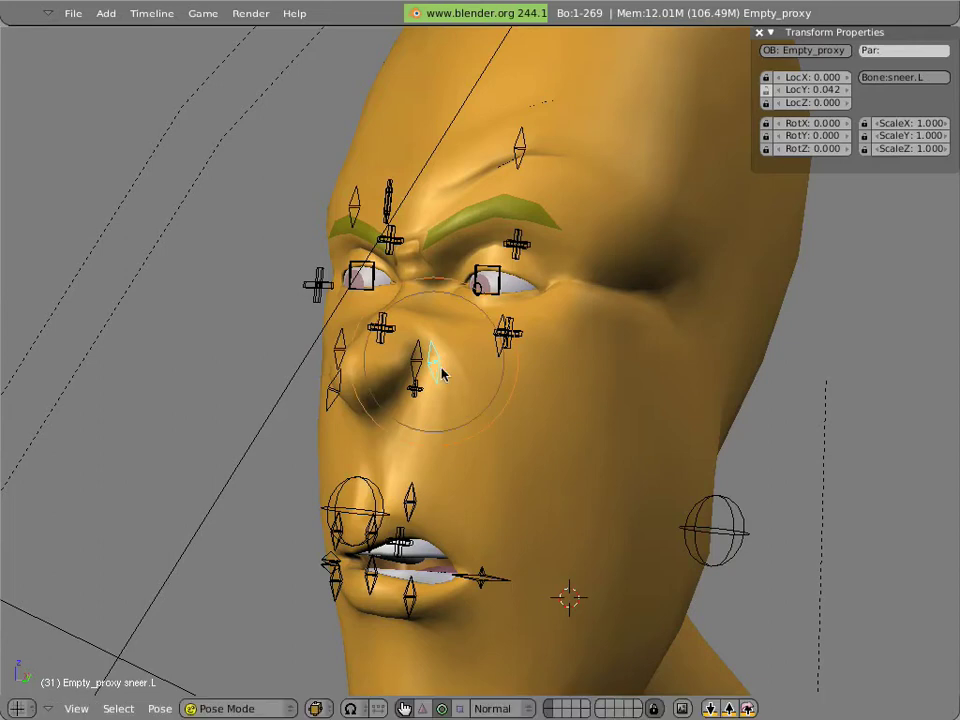
{"action": "right_click", "coordinate": [380, 338]}
{"action": "key", "text": "g"}
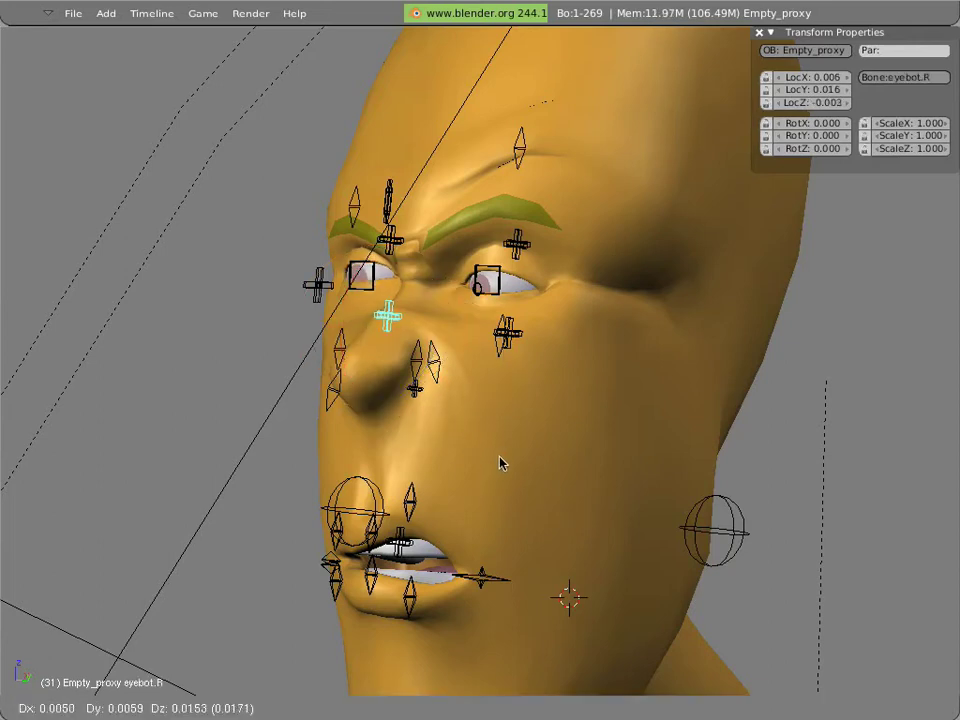
{"action": "key", "text": "Escape"}
Raise the nose bone to about LocY 0.017
{"action": "right_click", "coordinate": [418, 407]}
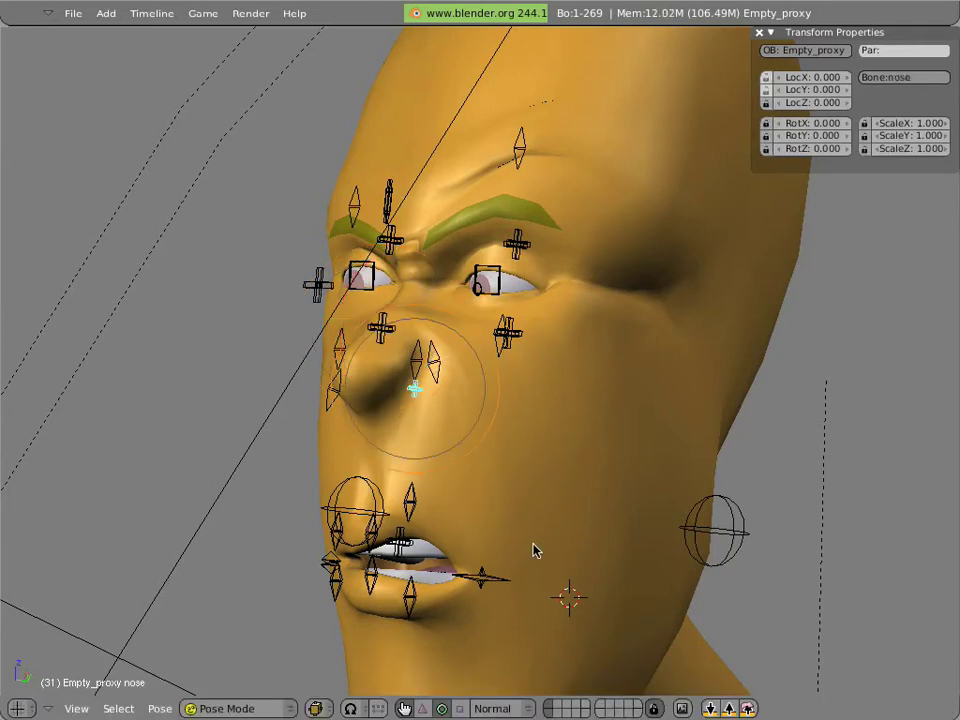
{"action": "key", "text": "g"}
{"action": "left_click", "coordinate": [453, 437]}
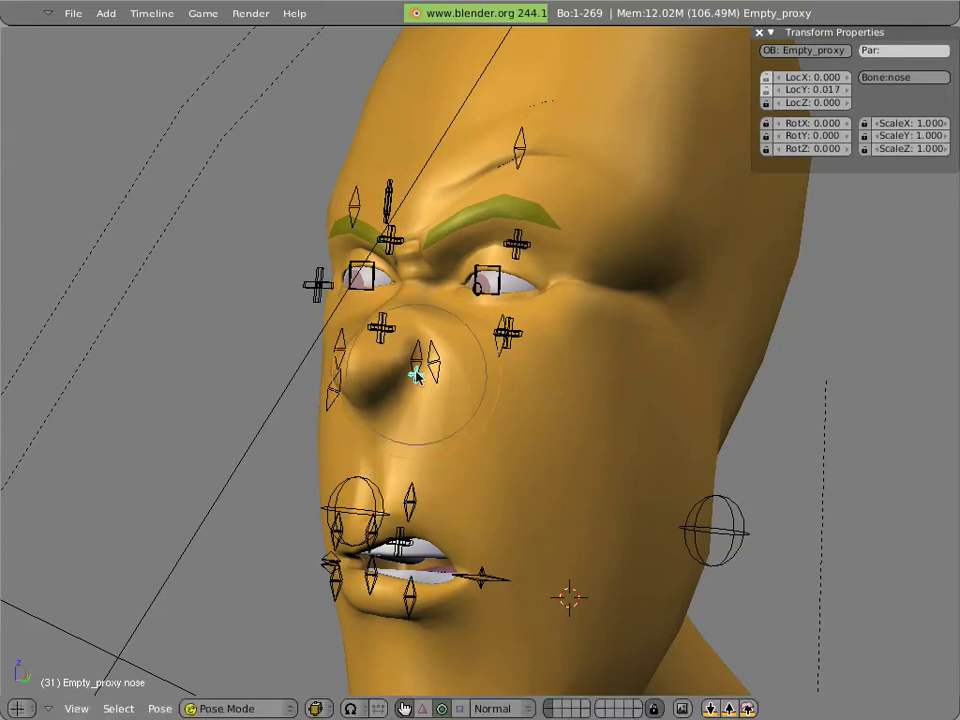
Insert a keyframe for the four eyelid control bones eyebot.R, eyetop.R, eyetop.L and eyebot.L
{"action": "right_click", "coordinate": [383, 328]}
{"action": "right_click", "coordinate": [390, 240], "text": "shift"}
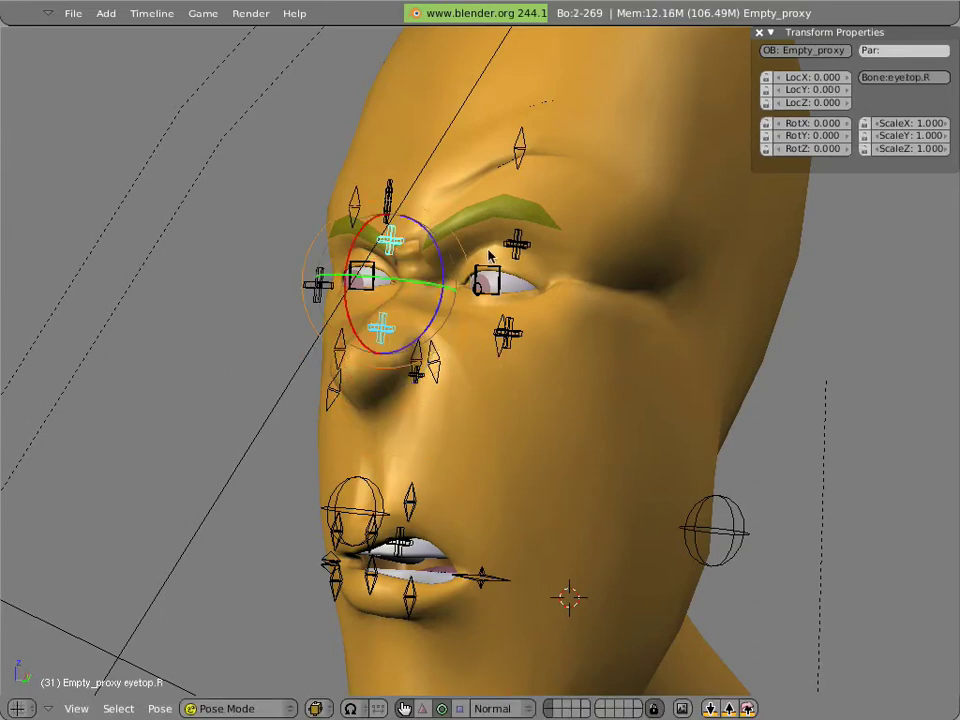
{"action": "right_click", "coordinate": [518, 241], "text": "shift"}
{"action": "right_click", "coordinate": [510, 334], "text": "shift"}
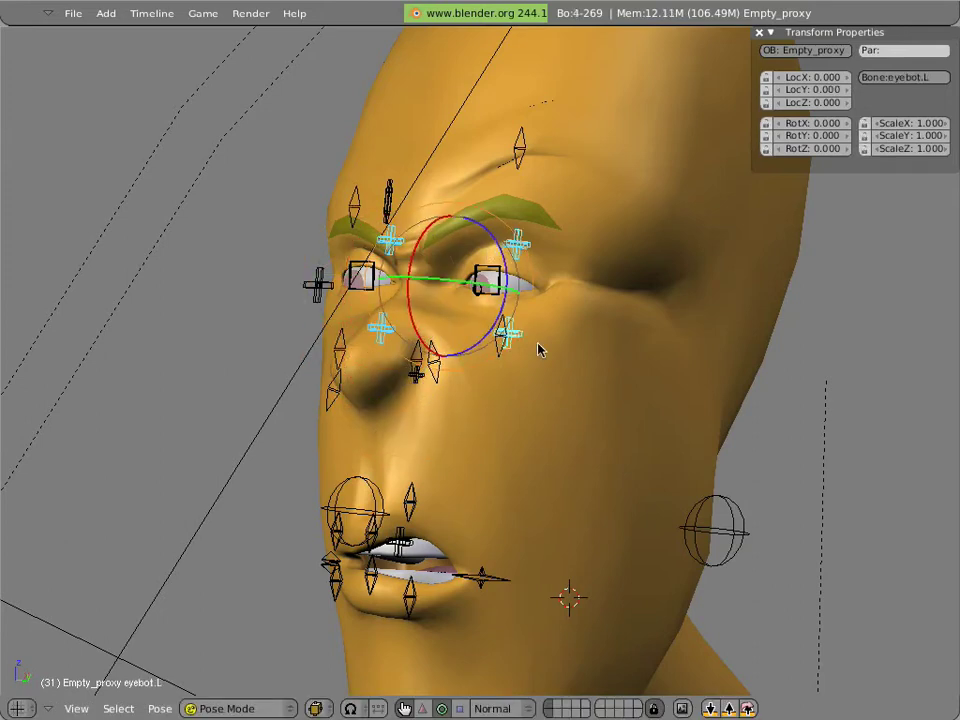
{"action": "key", "text": "i"}
{"action": "left_click", "coordinate": [540, 348]}
Raise the BOTjaw bone at the chin to about LocX 0.004, LocY 0.015, LocZ 0.004
{"action": "middle_click_drag", "start_coordinate": [493, 540], "coordinate": [400, 605]}
{"action": "right_click", "coordinate": [397, 607]}
{"action": "key", "text": "g"}
{"action": "left_click", "coordinate": [519, 506]}
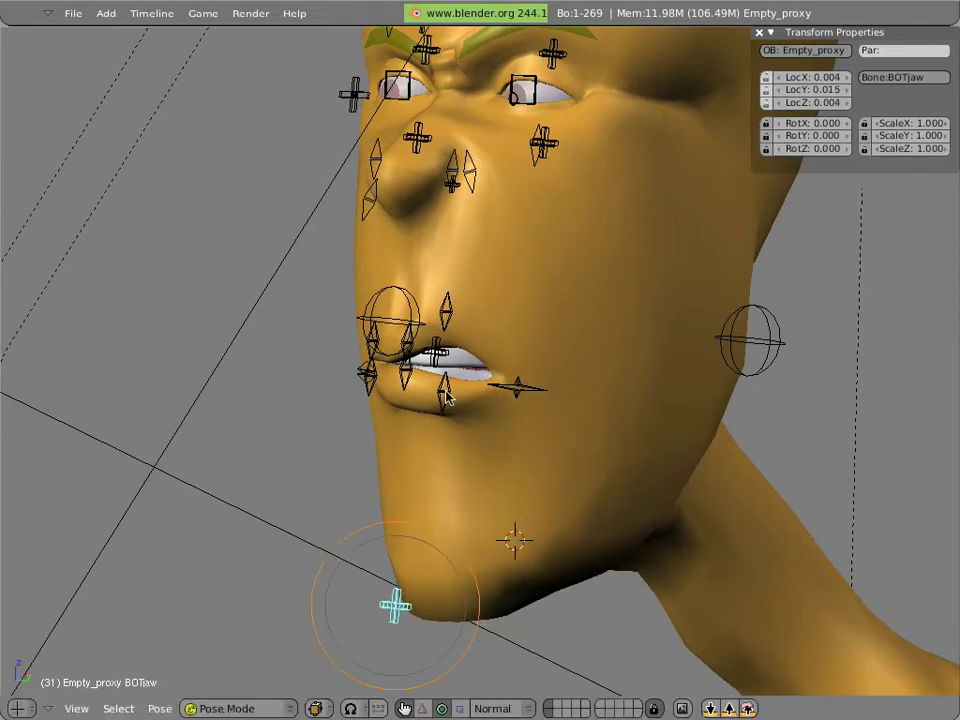
Lower the lowerlip.L bone slightly to expose more of the lower teeth
{"action": "right_click", "coordinate": [442, 392]}
{"action": "left_click", "coordinate": [527, 284]}
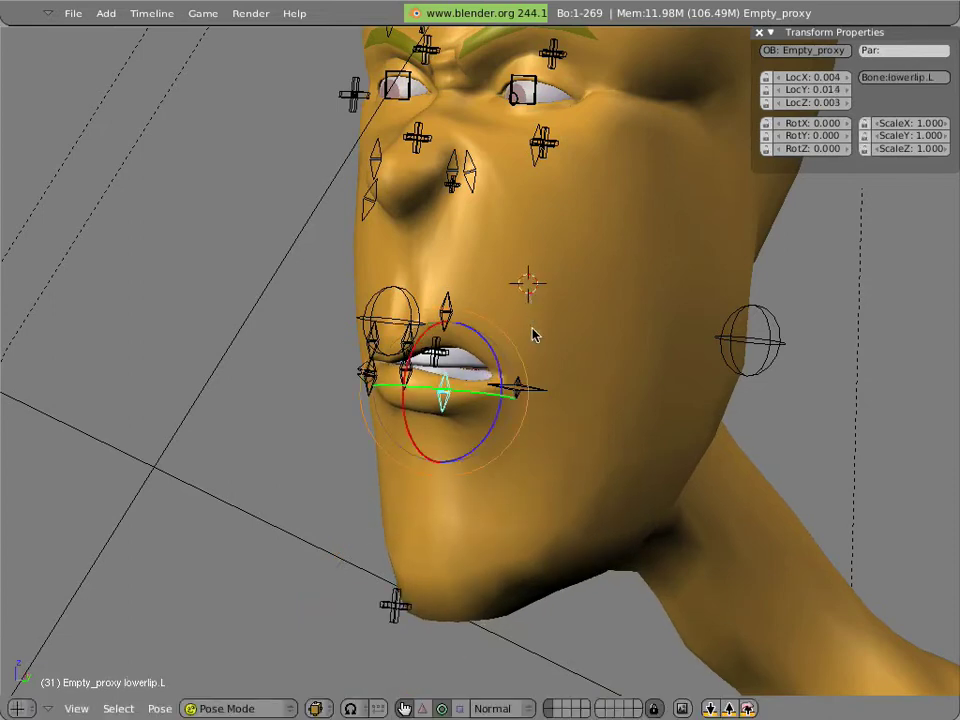
{"action": "key", "text": "g"}
{"action": "key", "text": "Escape"}
Pull the mouth.L corner bone down to about LocY 0.004 and LocZ -0.033, and enable the translate manipulator
{"action": "right_click", "coordinate": [525, 383]}
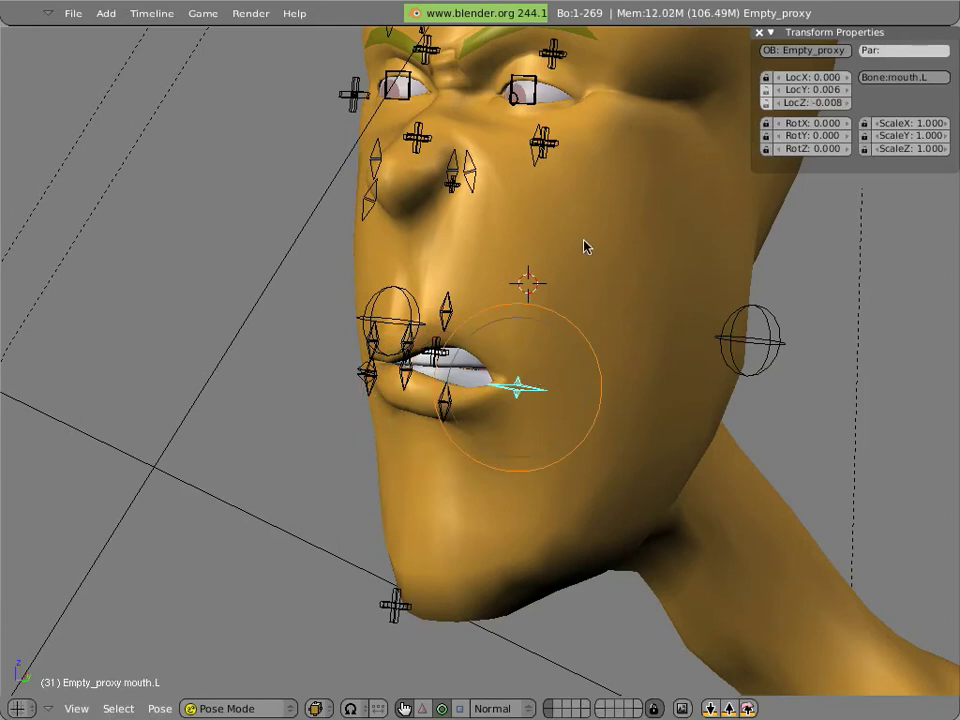
{"action": "key", "text": "g"}
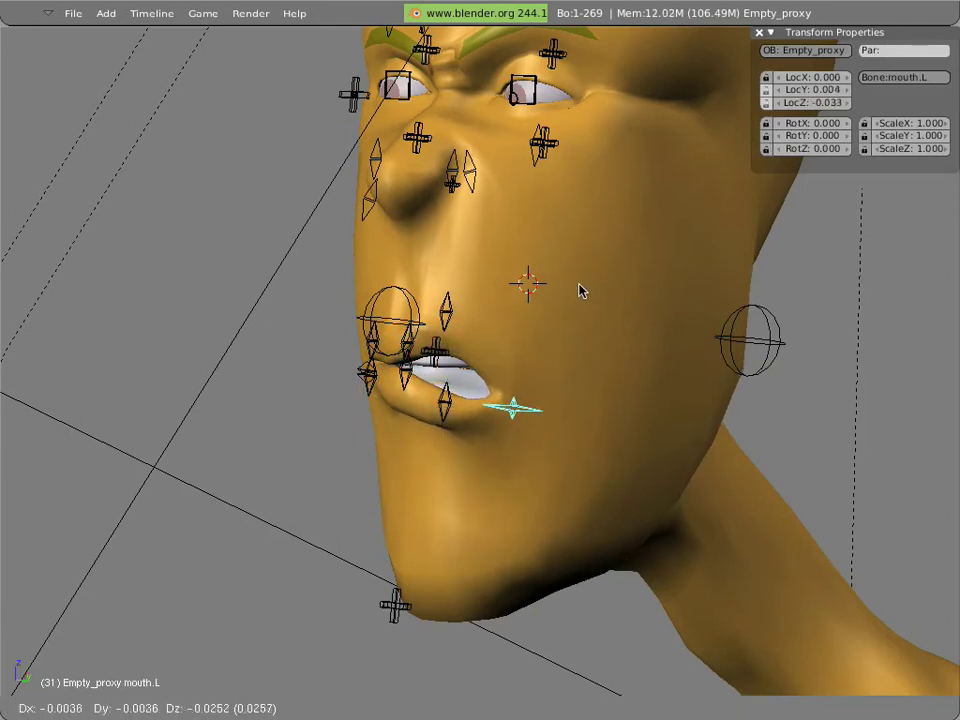
{"action": "left_click", "coordinate": [580, 290]}
{"action": "key", "text": "g"}
{"action": "key", "text": "Escape"}
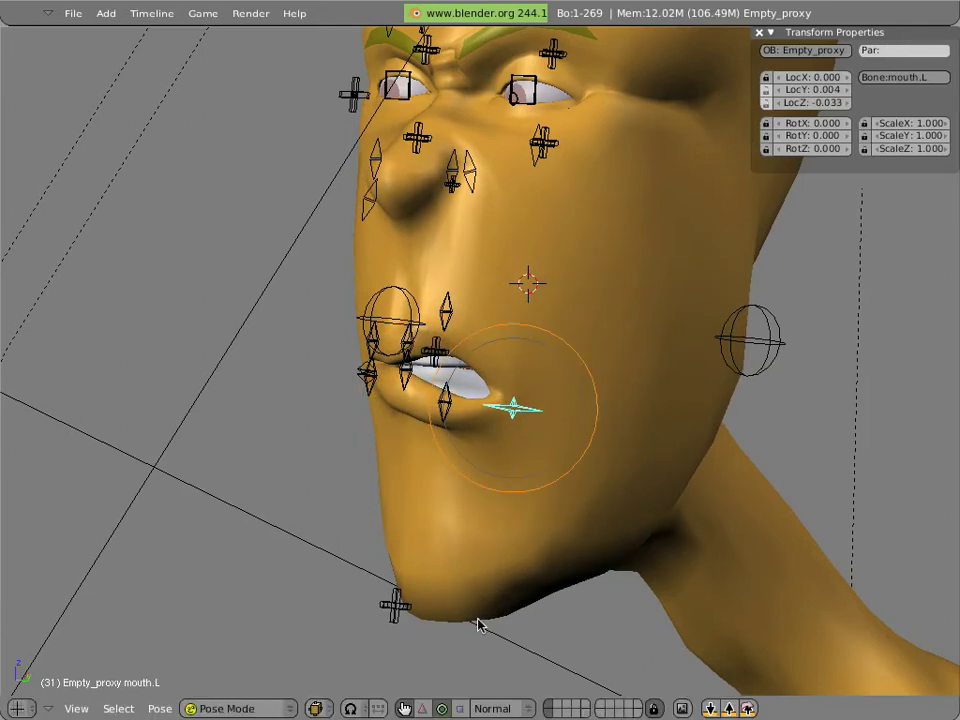
{"action": "left_click", "coordinate": [422, 708]}
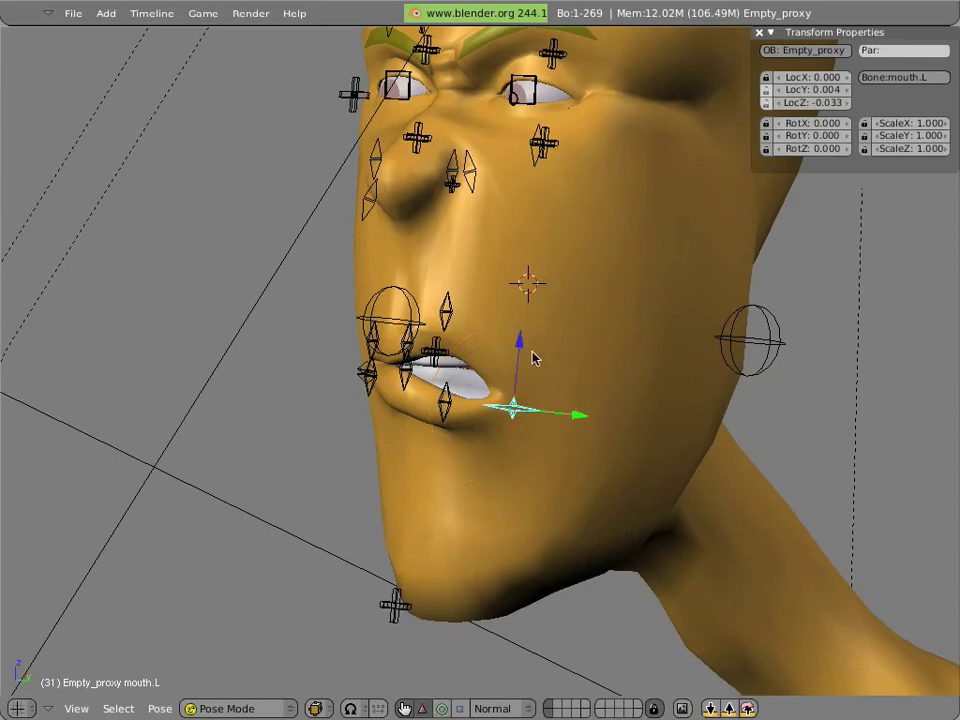
Raise the mouth.L corner bone to about LocZ -0.014, then lower mouth.R to about LocZ -0.013 and nudge it inward
{"action": "mouse_move", "coordinate": [519, 345]}
{"action": "left_mouse_down"}
{"action": "mouse_move", "coordinate": [517, 365]}
{"action": "mouse_move", "coordinate": [517, 326]}
{"action": "left_mouse_up"}
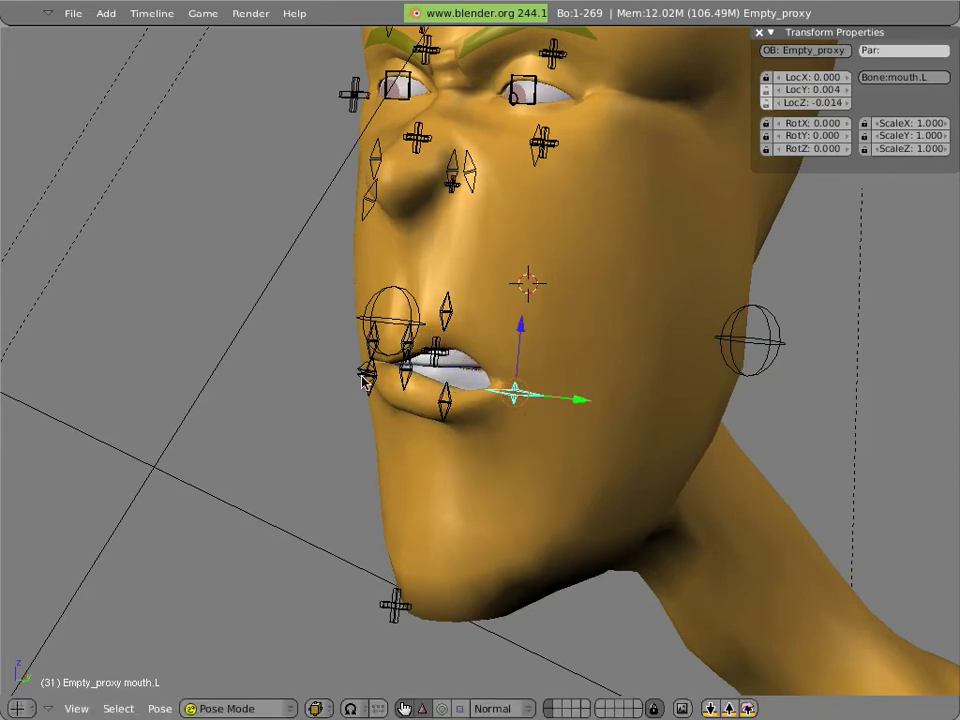
{"action": "right_click", "coordinate": [364, 378]}
{"action": "right_click", "coordinate": [364, 378]}
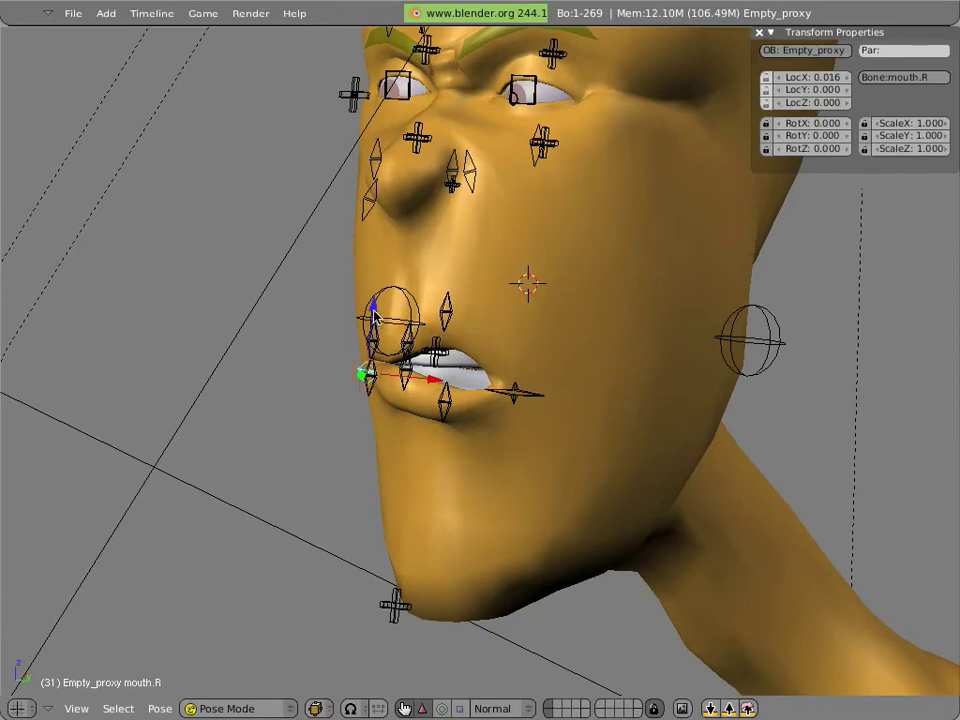
{"action": "key", "text": "g"}
{"action": "left_click", "coordinate": [377, 338]}
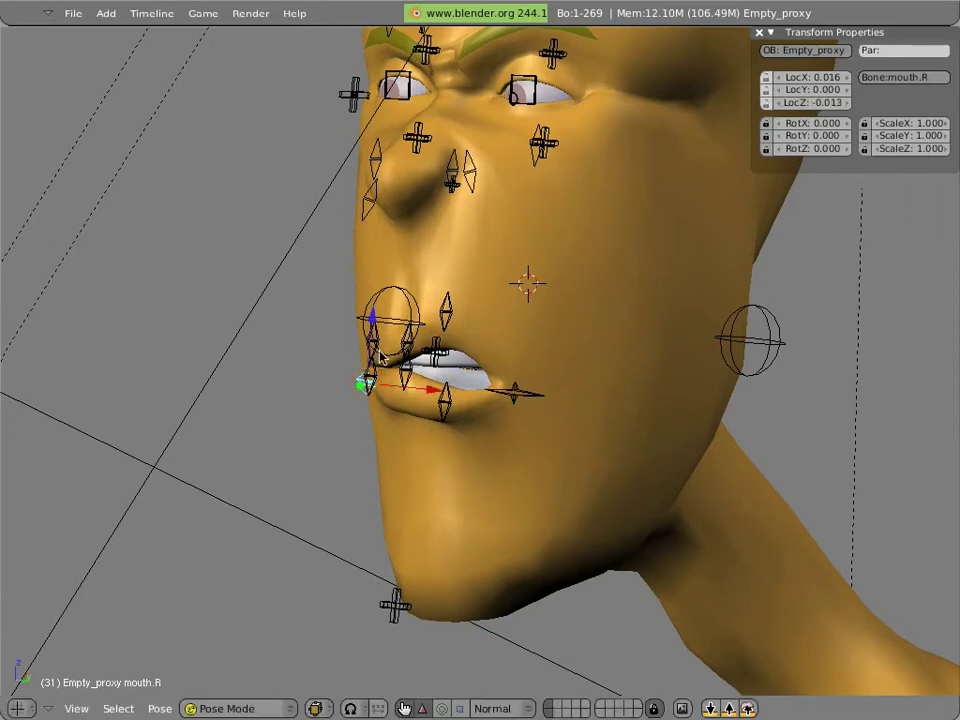
{"action": "left_click_drag", "start_coordinate": [392, 388], "coordinate": [397, 395]}
Raise the right lip bones to about LocX -0.002 and LocY 0.009, and insert a keyframe for the middle lip bones
{"action": "right_click", "coordinate": [372, 378]}
{"action": "right_click", "coordinate": [376, 360]}
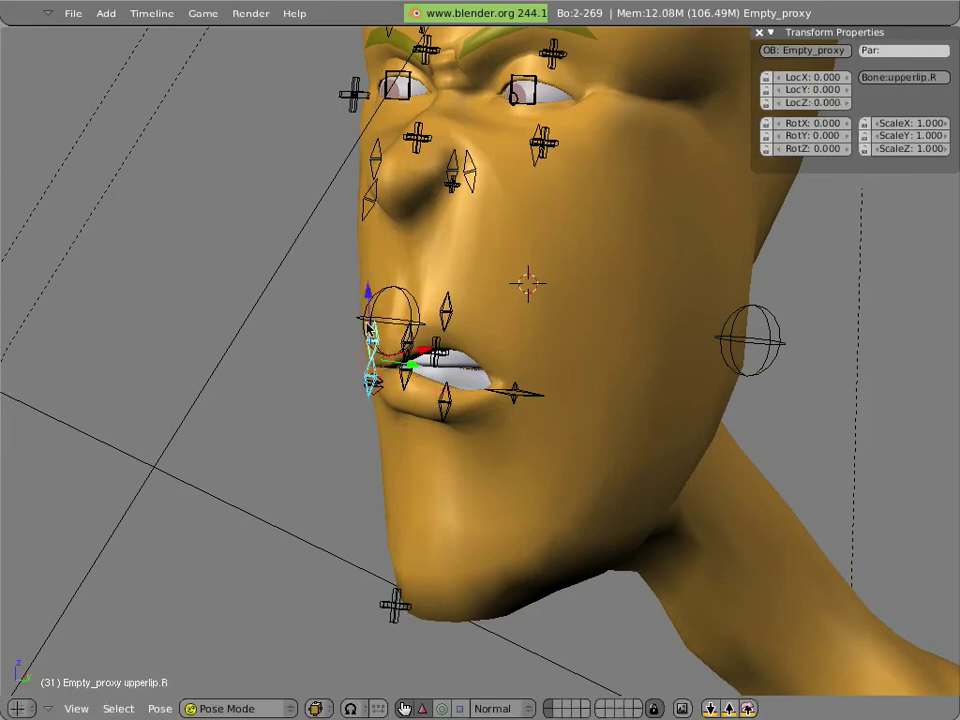
{"action": "key", "text": "g"}
{"action": "left_click", "coordinate": [371, 297]}
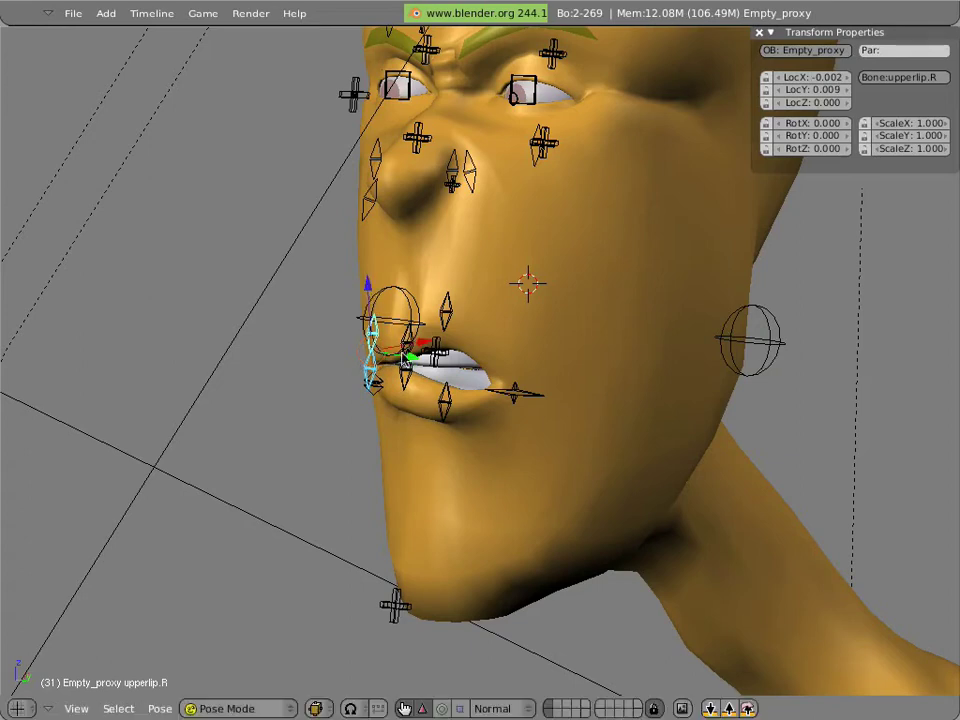
{"action": "right_click", "coordinate": [406, 340]}
{"action": "right_click", "coordinate": [408, 344]}
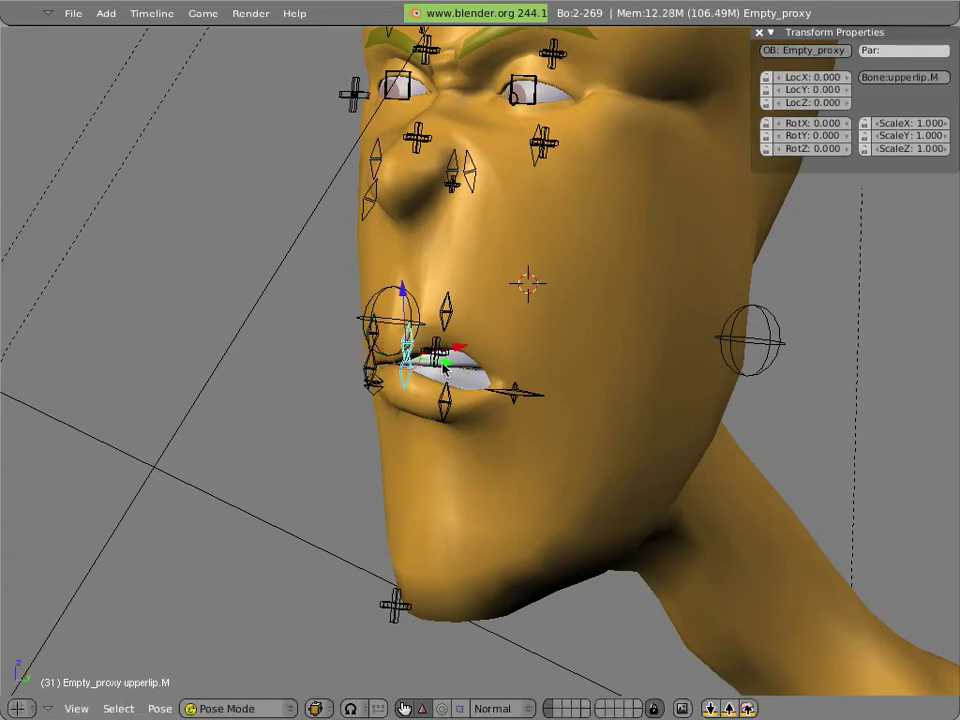
{"action": "key", "text": "i"}
{"action": "left_click", "coordinate": [445, 366]}
Raise the midmouth bone to about LocY 0.012
{"action": "right_click", "coordinate": [438, 358]}
{"action": "left_click", "coordinate": [461, 515]}
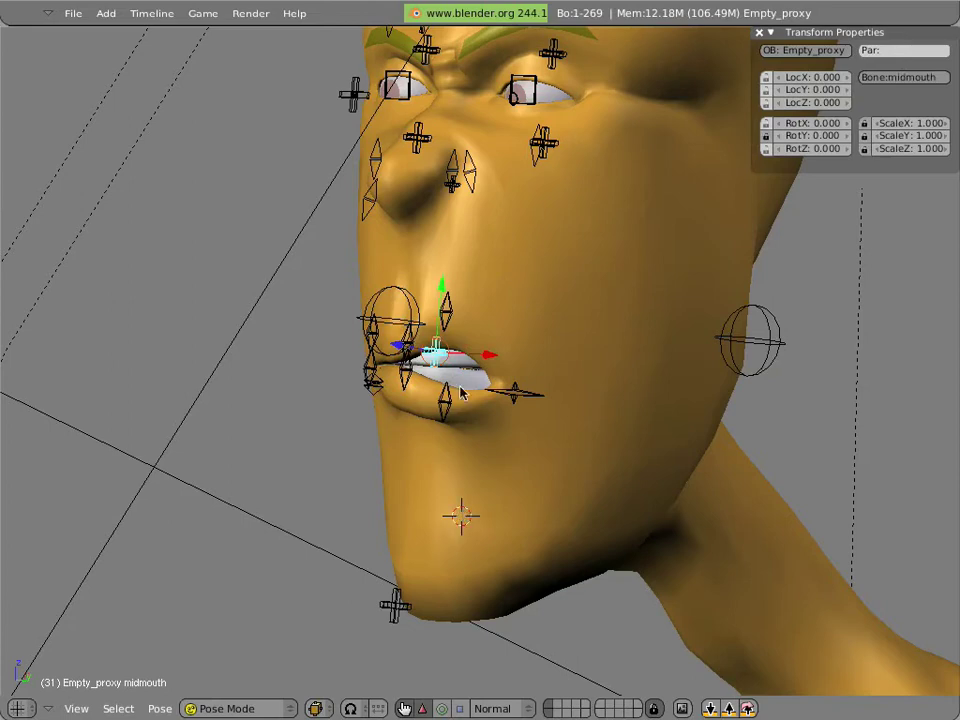
{"action": "key", "text": "g"}
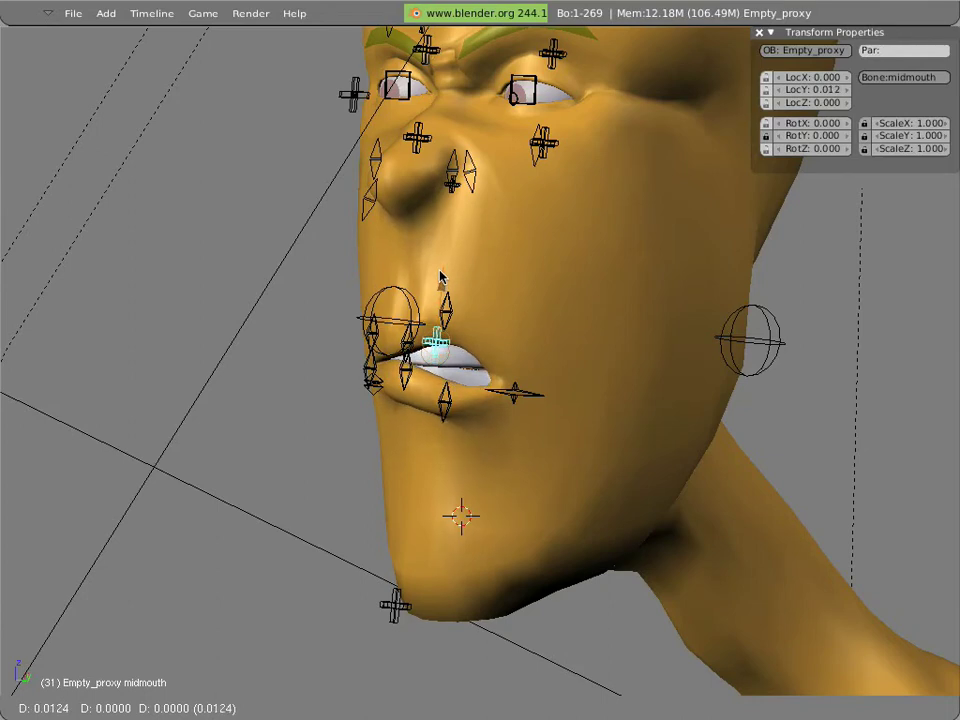
{"action": "left_click", "coordinate": [440, 277]}
{"action": "middle_click_drag", "start_coordinate": [491, 261], "coordinate": [499, 210]}
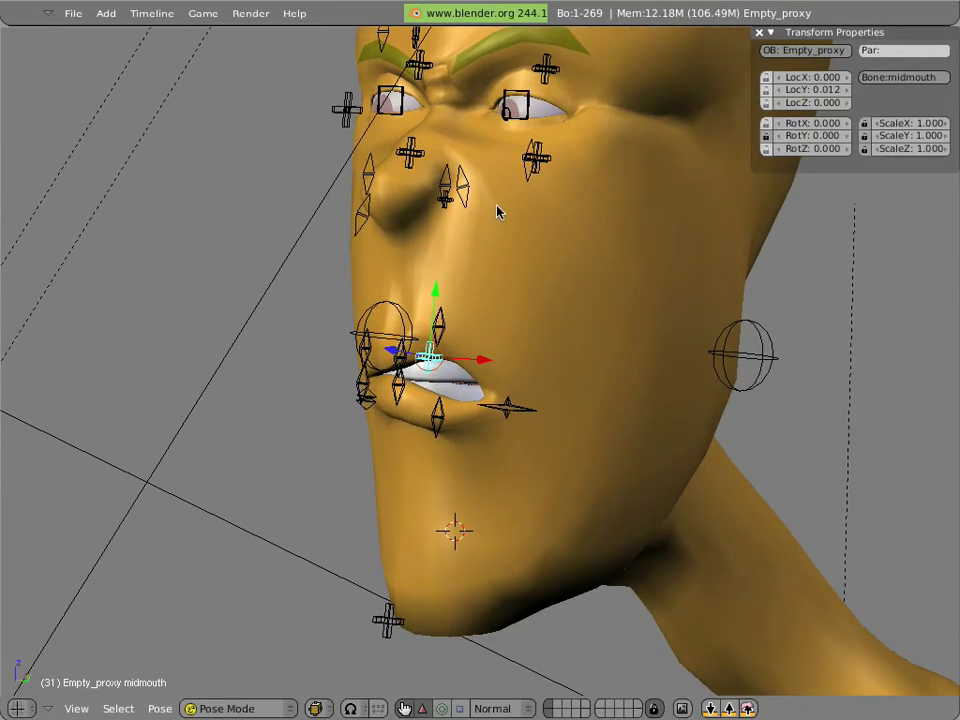
Clear the location of the sidehead.R and sidehead.L bones and insert a keyframe for both
{"action": "right_click", "coordinate": [403, 298]}
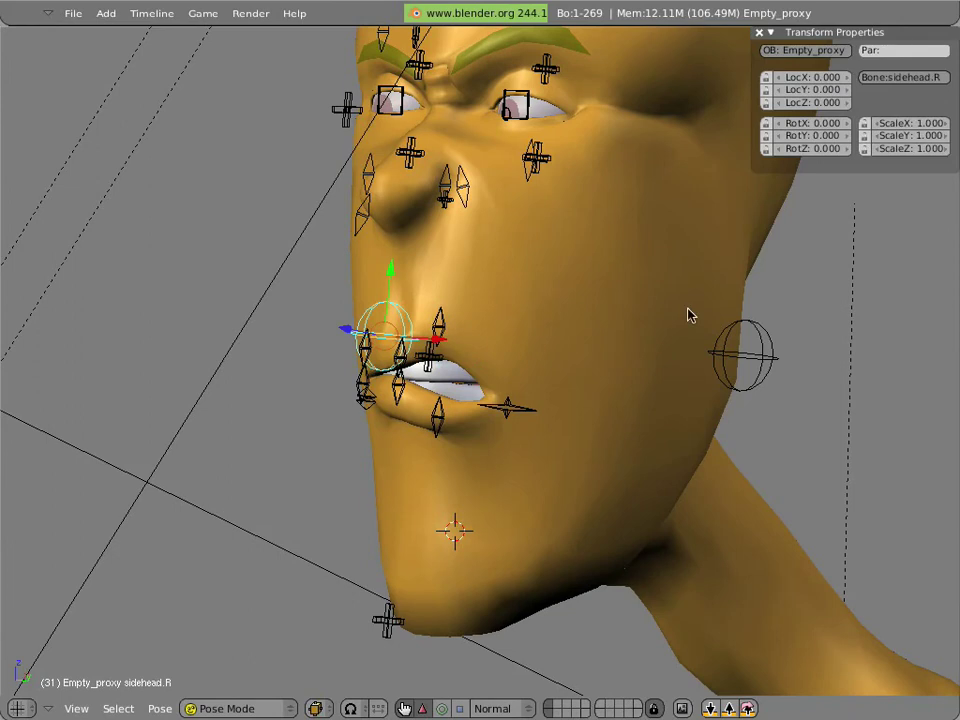
{"action": "right_click", "coordinate": [738, 339], "text": "shift"}
{"action": "key", "text": "alt+g"}
{"action": "left_click", "coordinate": [736, 338]}
{"action": "key", "text": "i"}
{"action": "left_click", "coordinate": [736, 333]}
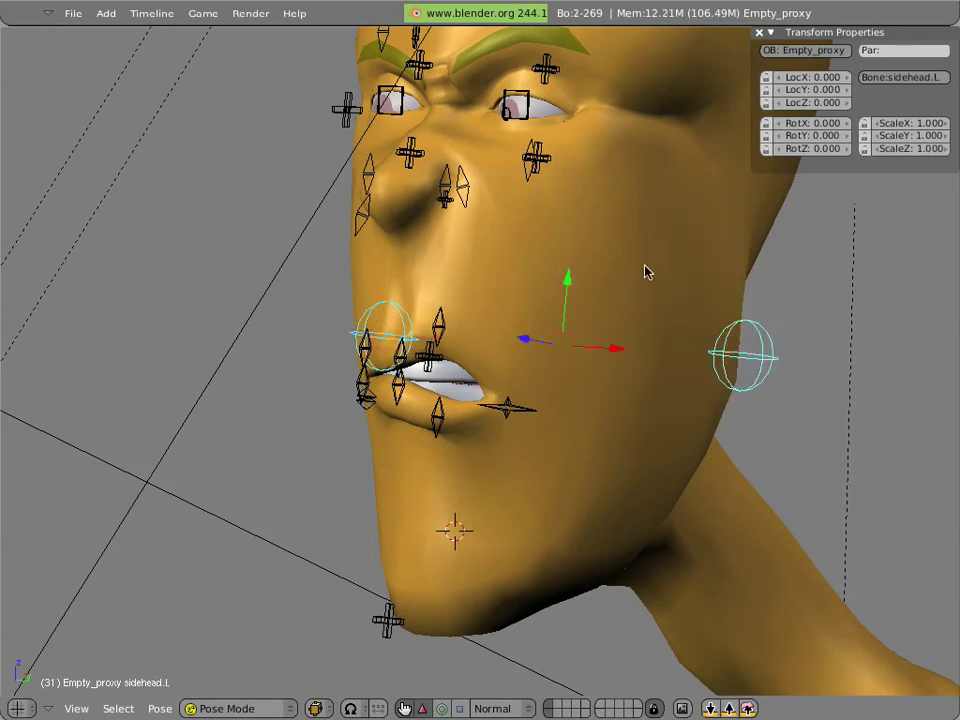
Reposition the brow.L bone to about LocY 0.060 and restore the 3D view from its maximized size
{"action": "middle_click_drag", "start_coordinate": [641, 241], "coordinate": [634, 307]}
{"action": "right_click", "coordinate": [505, 322]}
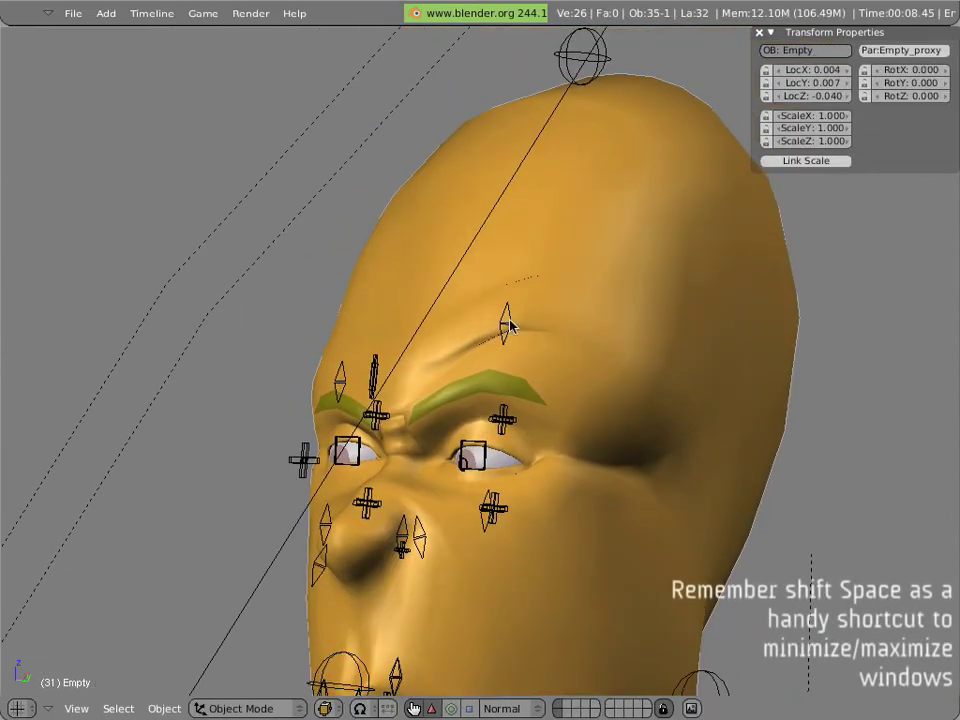
{"action": "right_click", "coordinate": [505, 322]}
{"action": "key", "text": "g"}
{"action": "left_click", "coordinate": [655, 330]}
{"action": "key", "text": "shift+space"}
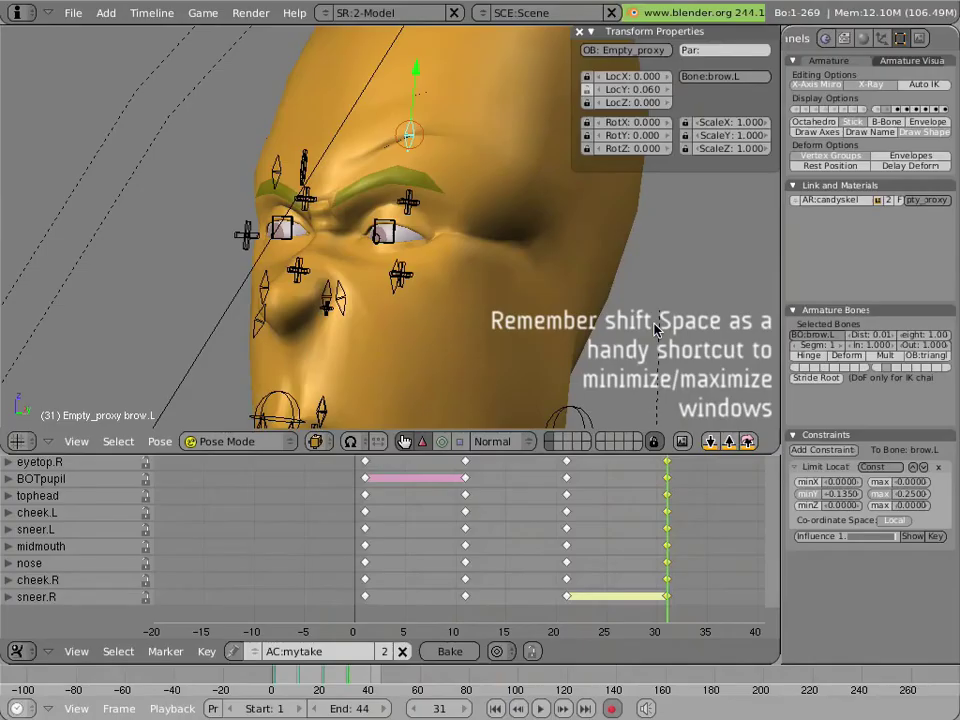
Turn off subsurf smoothing on the character's mesh
{"action": "scroll", "coordinate": [507, 260], "scroll_direction": "down", "scroll_amount": 5}
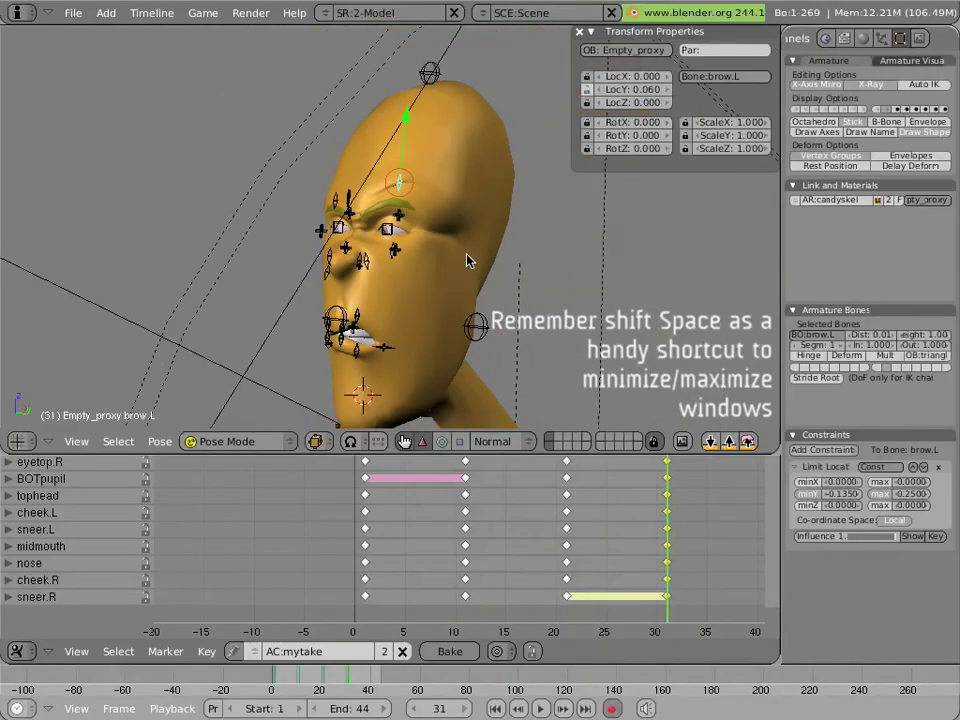
{"action": "right_click", "coordinate": [463, 255]}
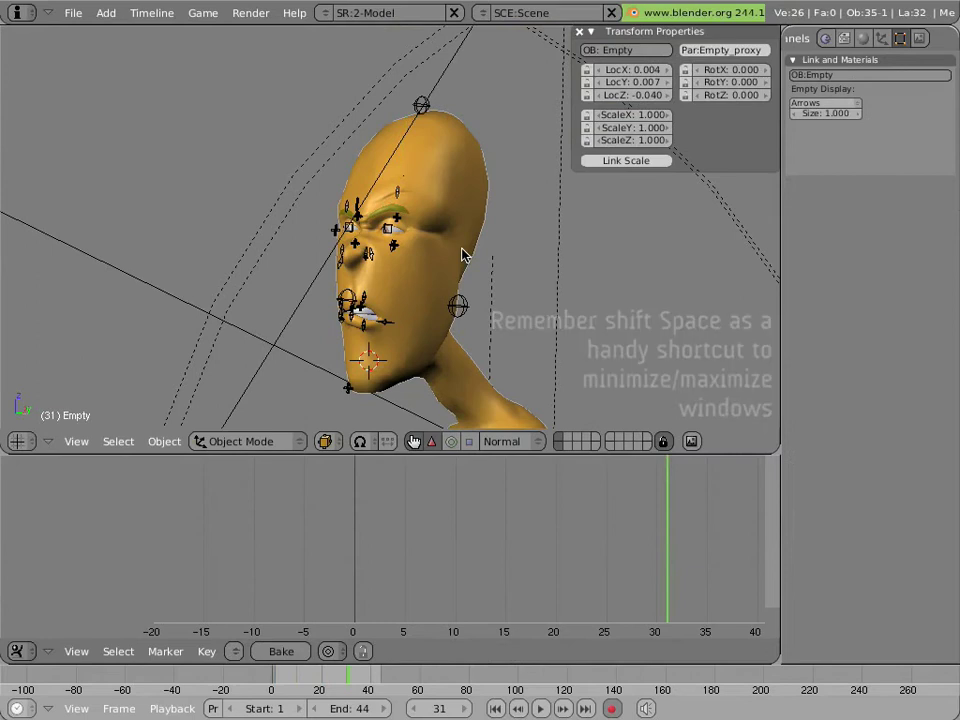
{"action": "key", "text": "shift+o"}
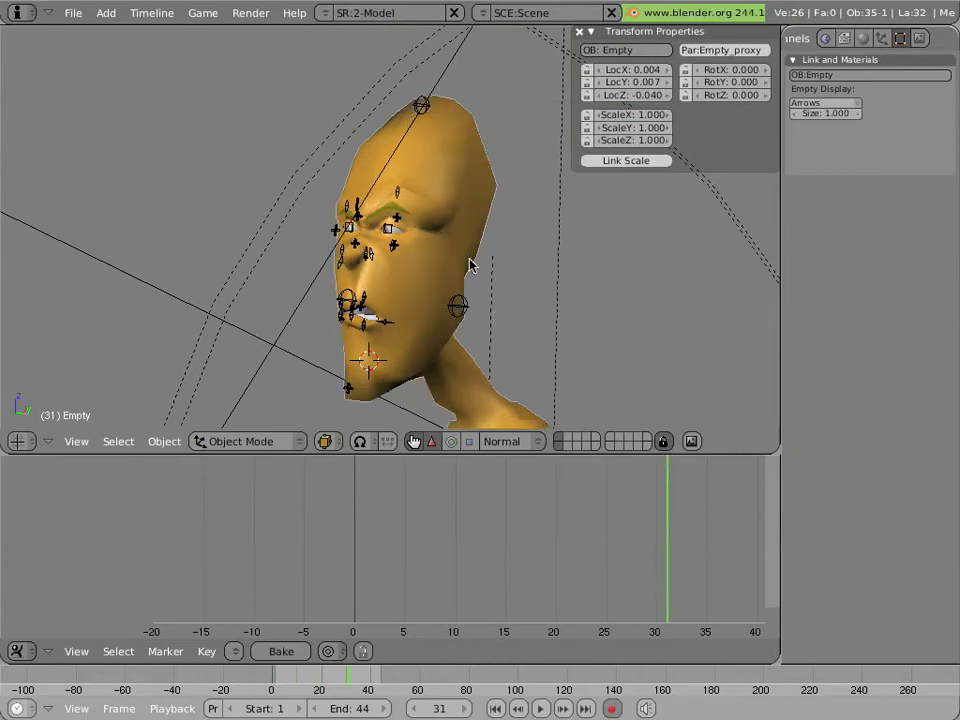
Reselect the rig's sidehead.L bone and save the file over the existing one
{"action": "right_click", "coordinate": [458, 305]}
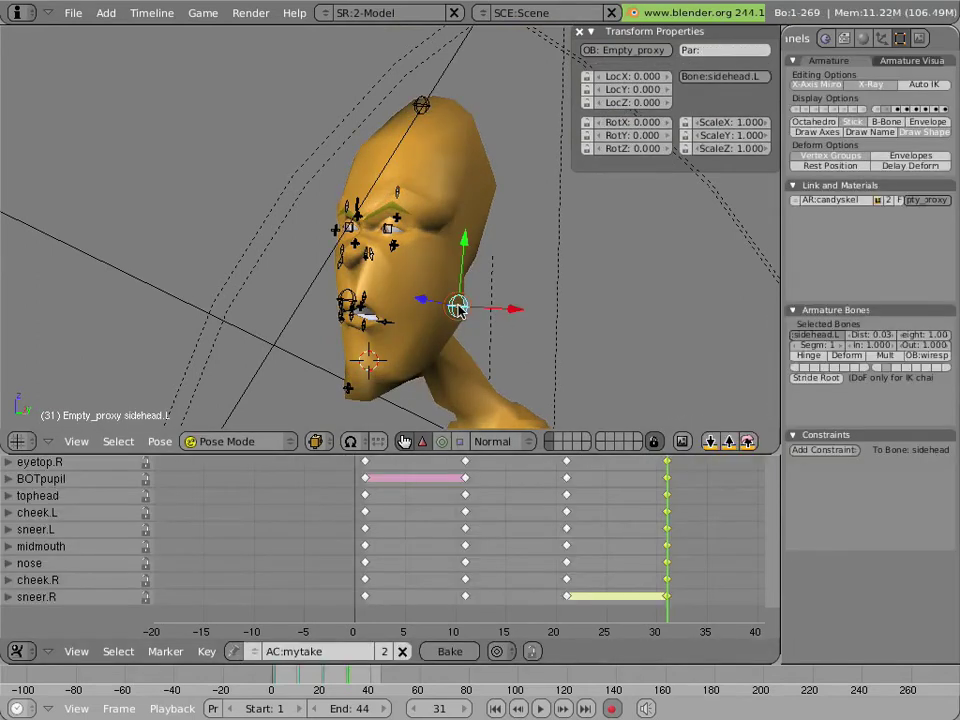
{"action": "key", "text": "ctrl+w"}
{"action": "key", "text": "Return"}
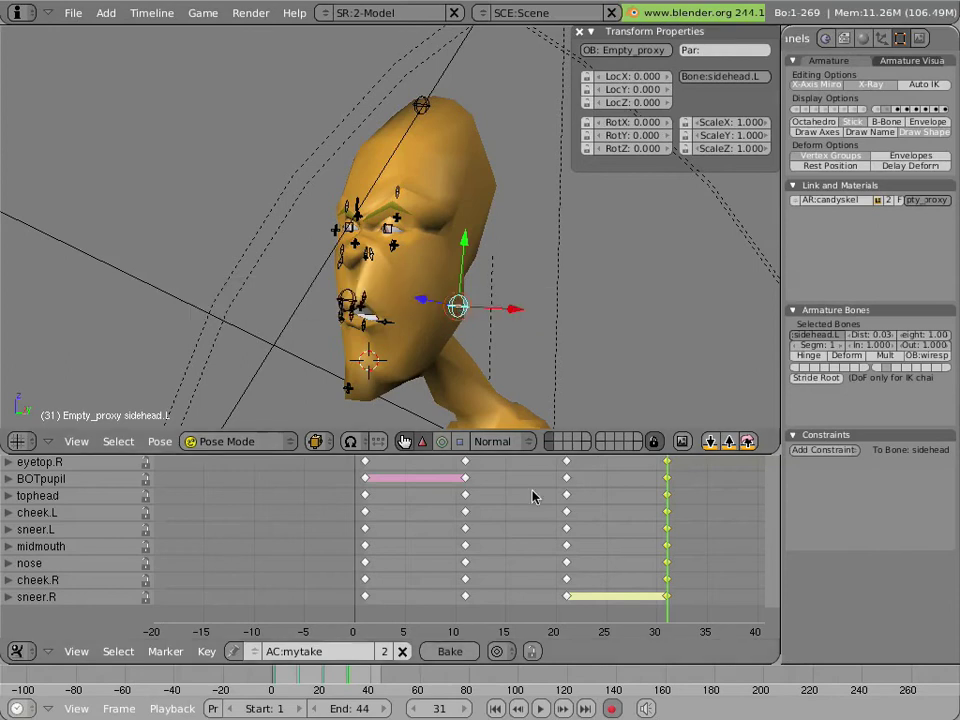
Play the animation from frame 1 through the camera view to review the timing of the poses
{"action": "left_click_drag", "start_coordinate": [663, 537], "coordinate": [261, 469]}
{"action": "key", "text": "KP_0"}
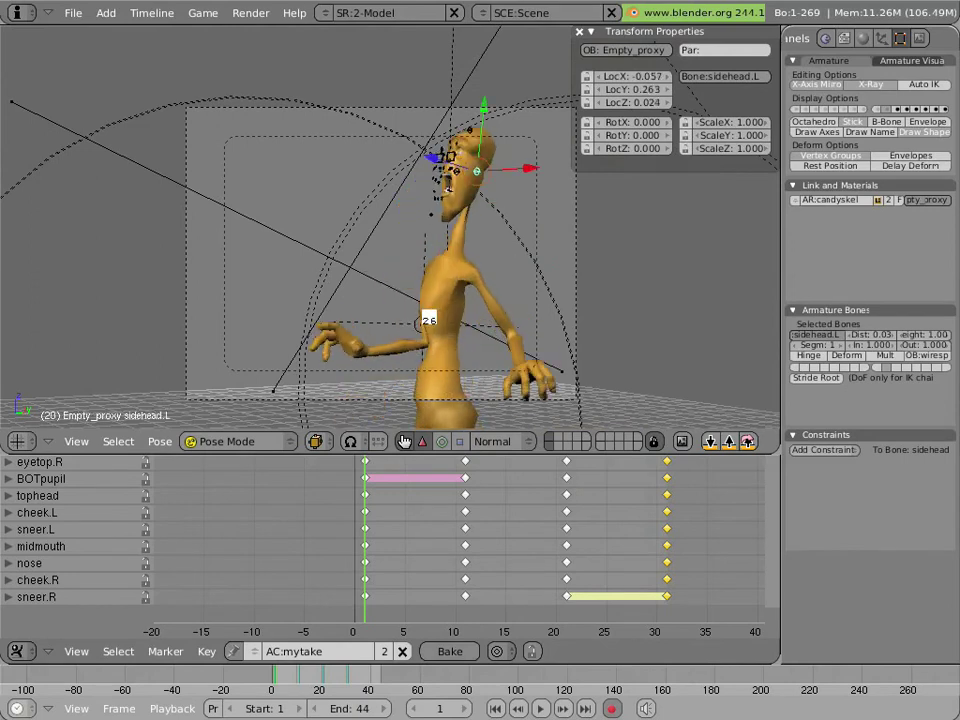
{"action": "key", "text": "Escape"}
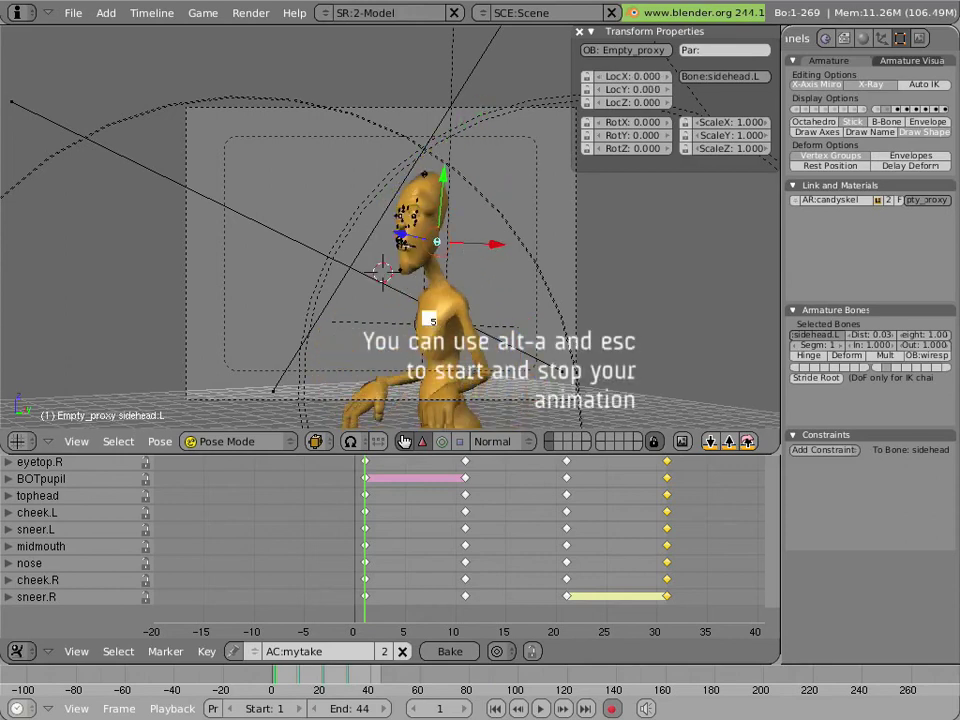
{"action": "key", "text": "Escape"}
{"action": "key", "text": "a"}
{"action": "key", "text": "alt+a"}
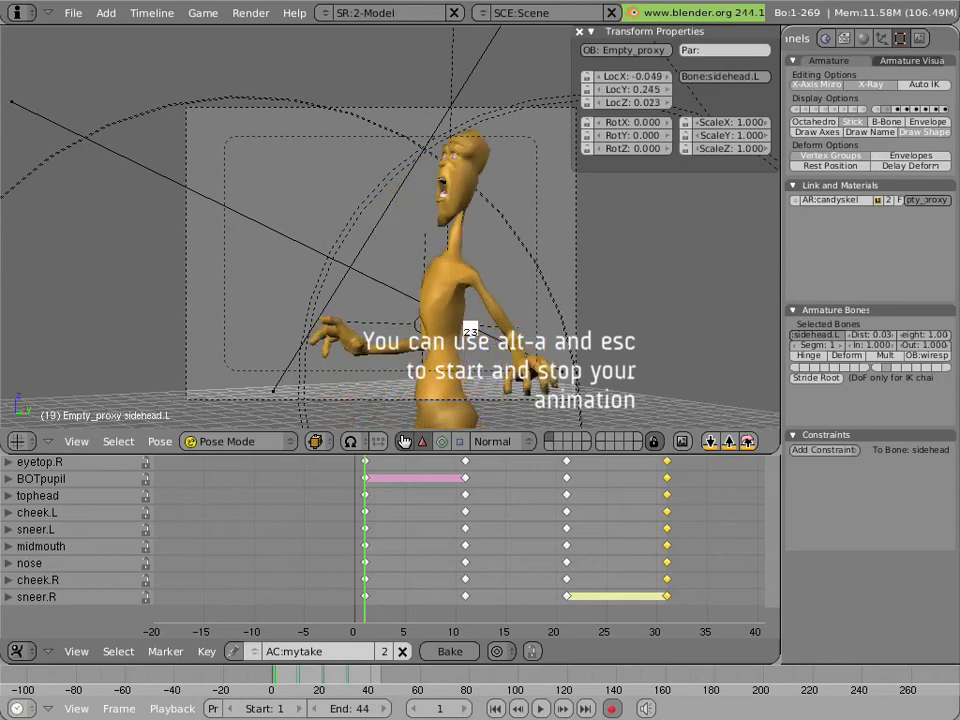
{"action": "key", "text": "Escape"}
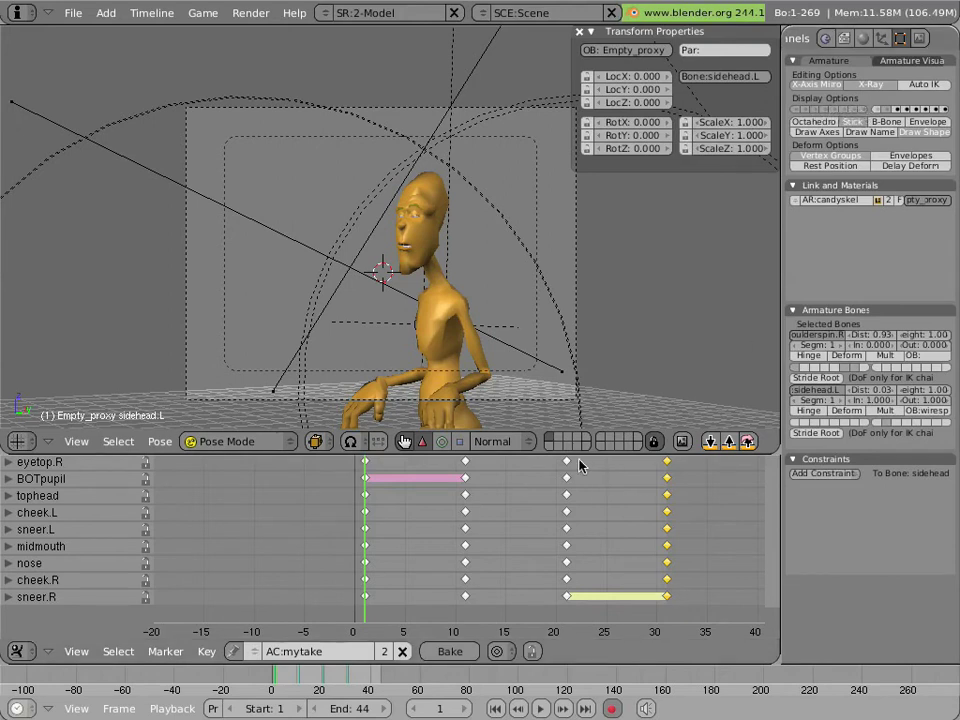
Move all keyframes at frame 11 to frame 5
{"action": "right_click", "coordinate": [465, 632], "text": "alt"}
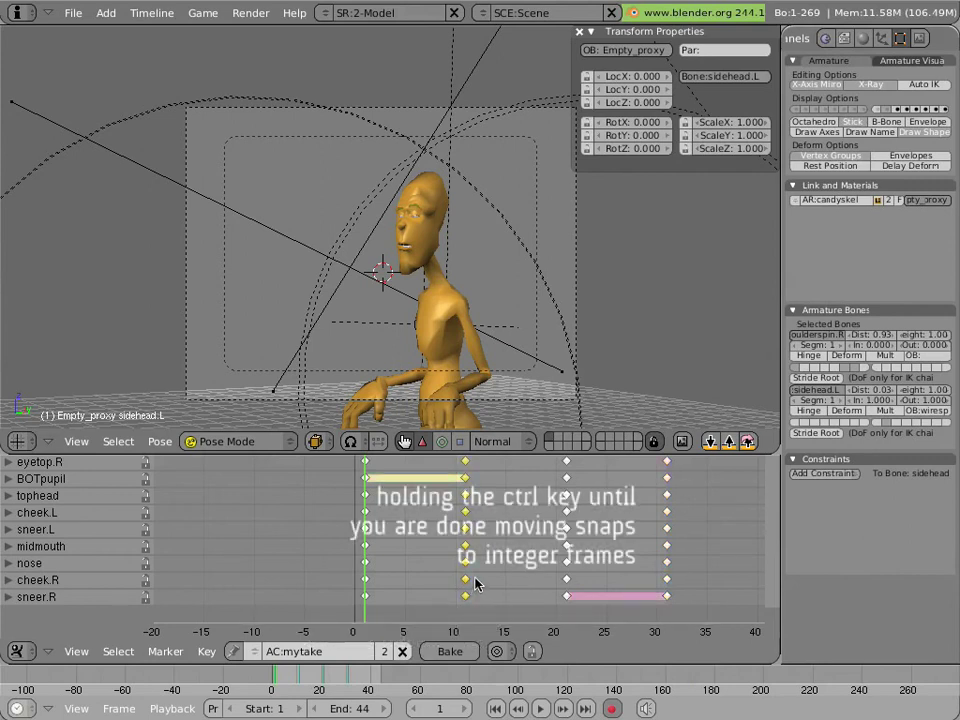
{"action": "key", "text": "g"}
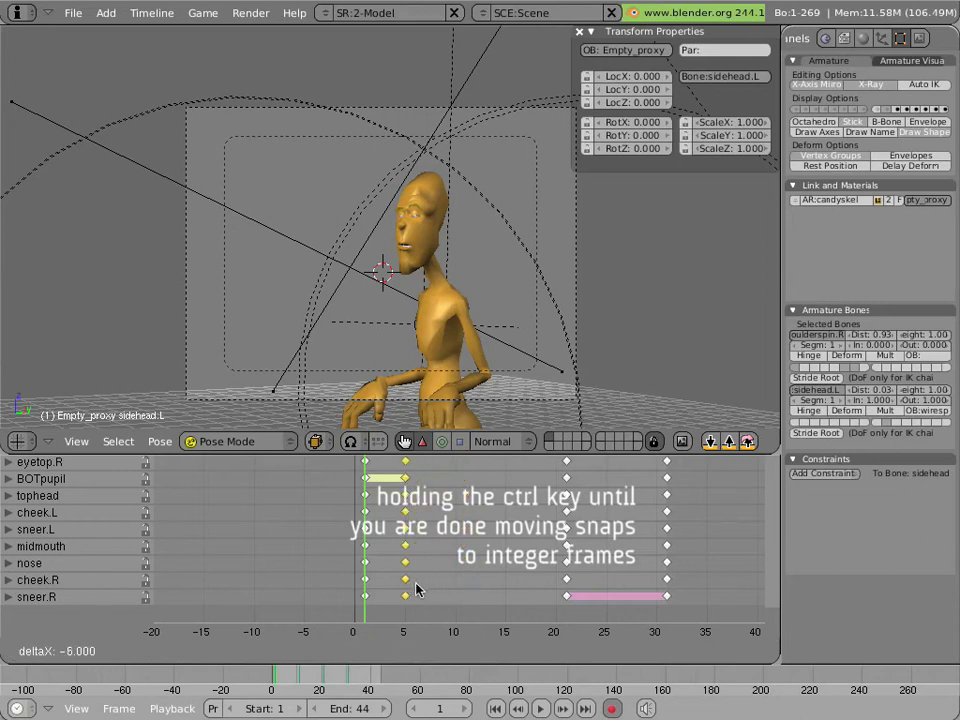
{"action": "left_click", "coordinate": [416, 590]}
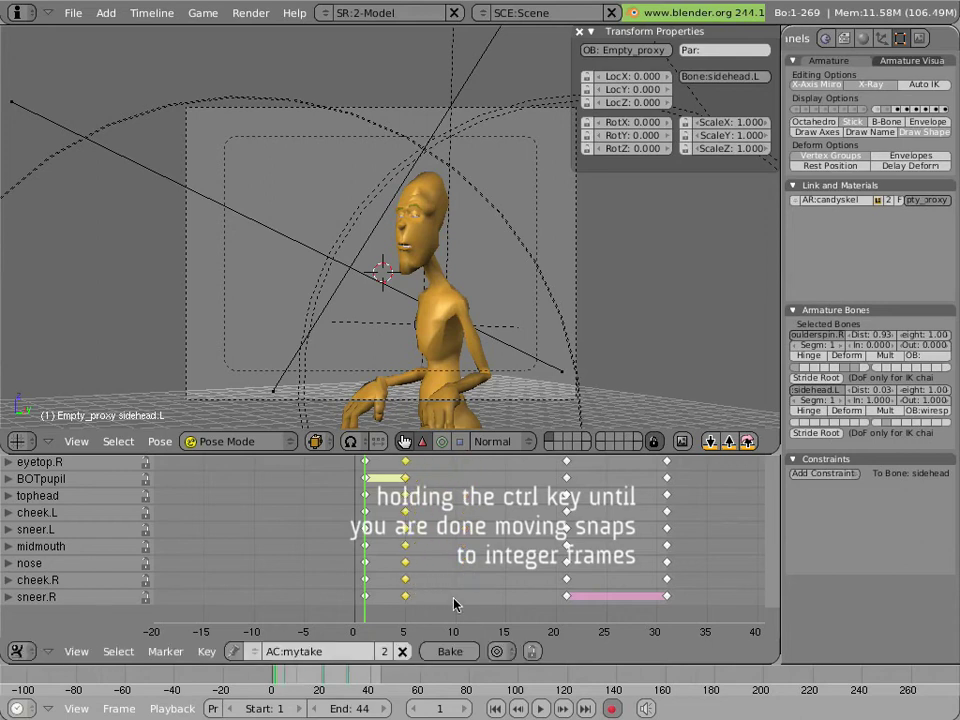
Move all keyframes at frame 21 to frame 11 and deselect them
{"action": "right_click", "coordinate": [566, 631], "text": "alt"}
{"action": "key", "text": "g"}
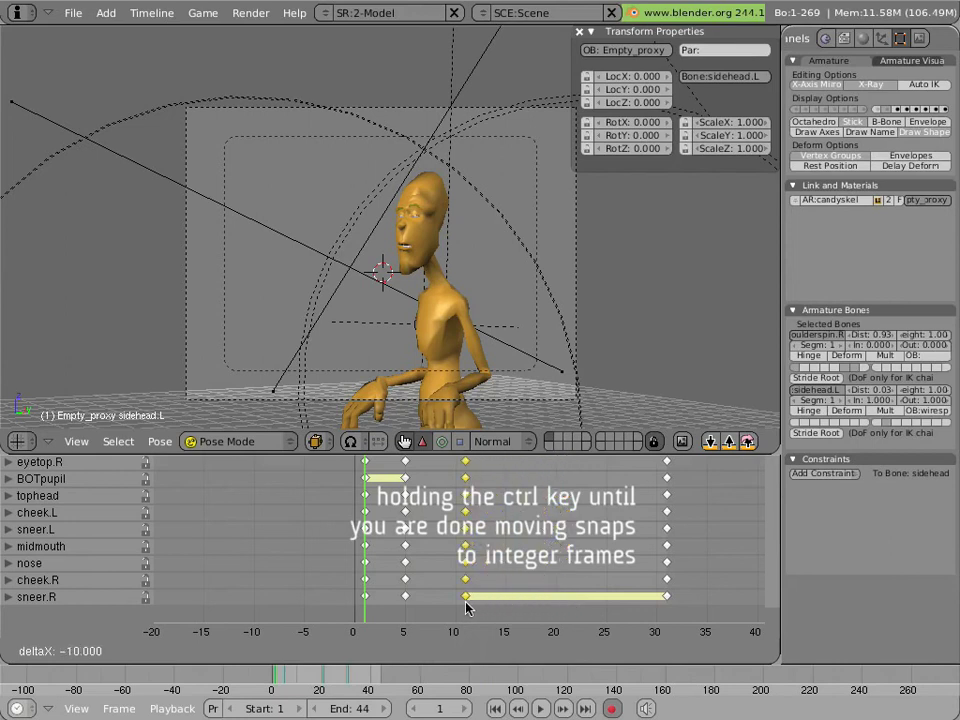
{"action": "left_click", "coordinate": [468, 608]}
{"action": "key", "text": "a"}
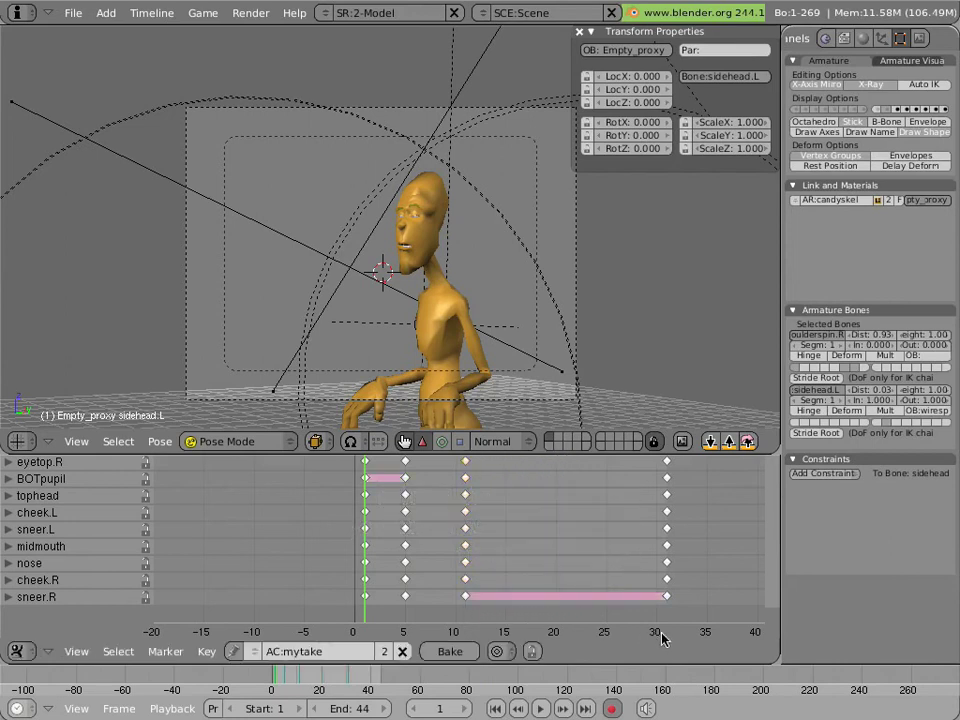
Move all keyframes at frame 31 to frame 19
{"action": "right_click", "coordinate": [666, 638], "text": "alt"}
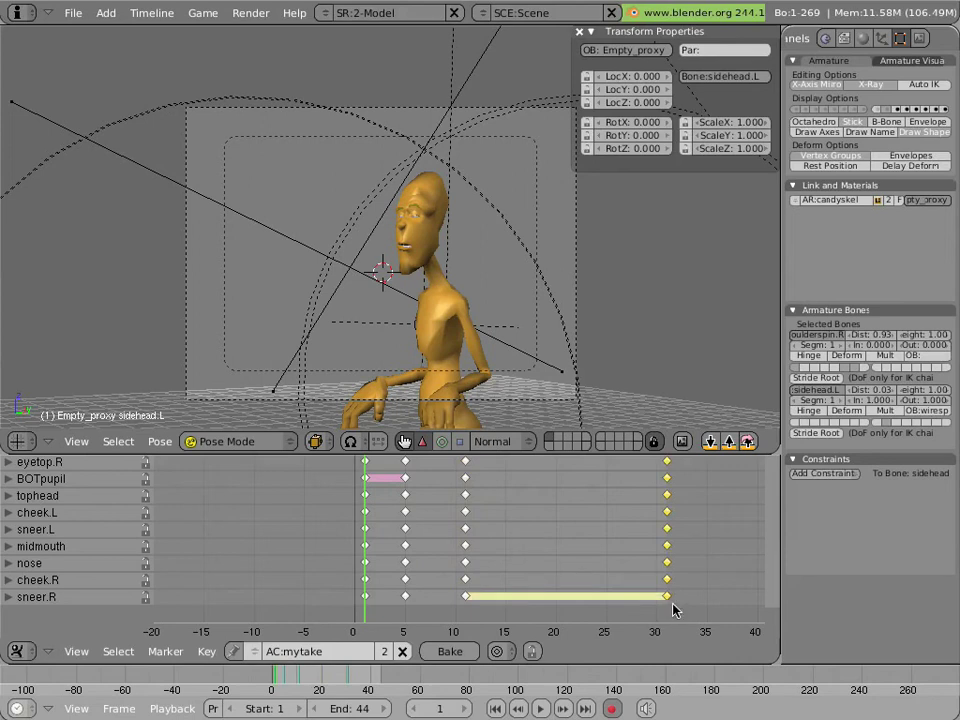
{"action": "key", "text": "g"}
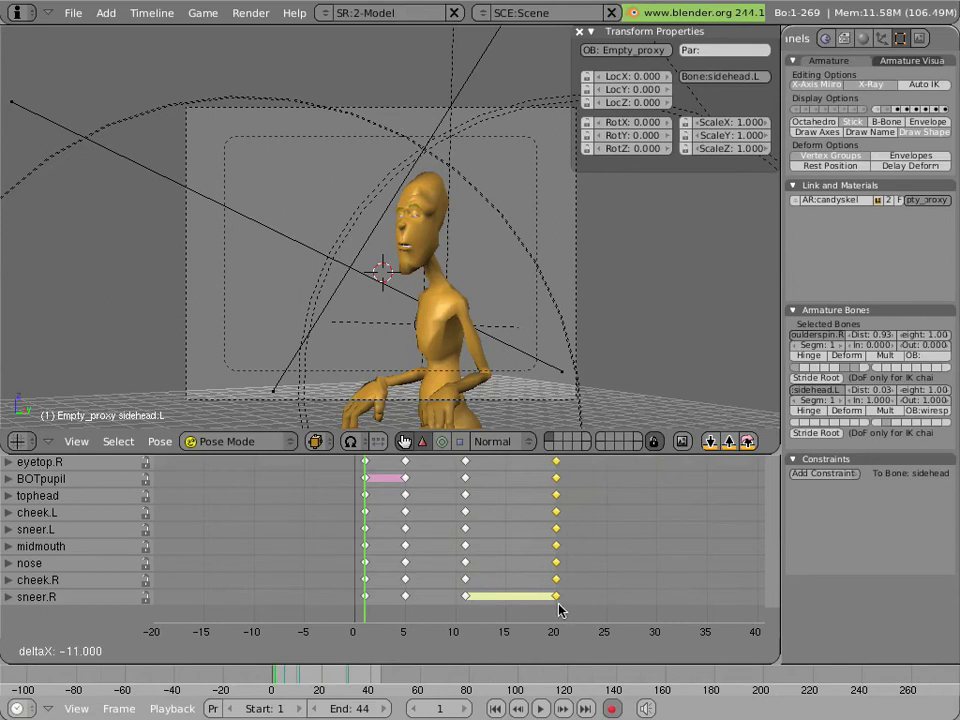
{"action": "left_click", "coordinate": [549, 609]}
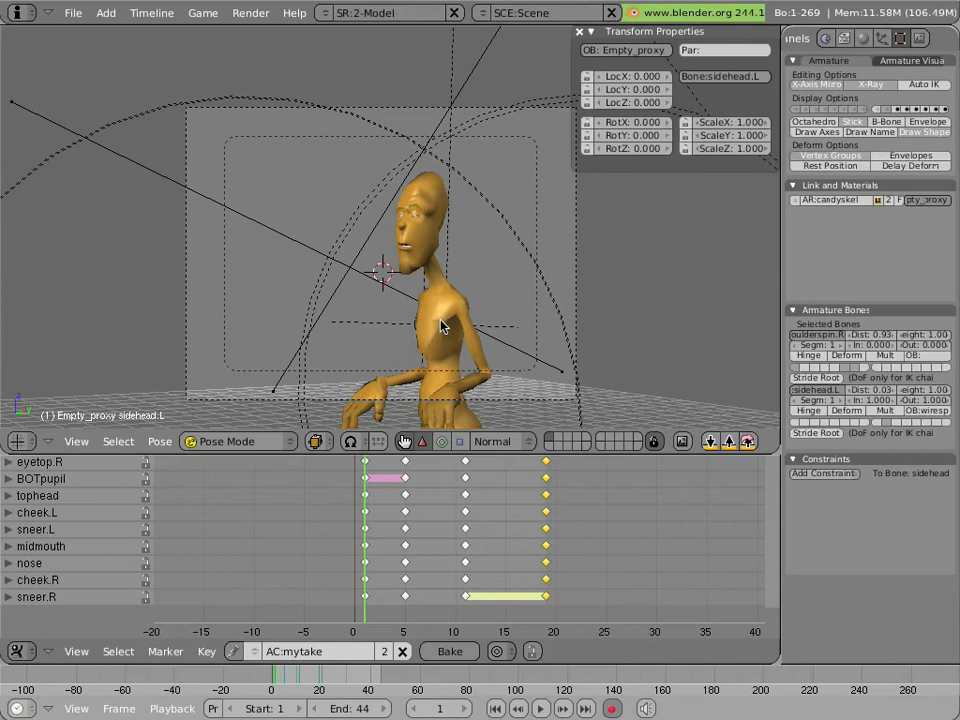
Play back the retimed animation and scrub through it to frame 19 to check the pose timing
{"action": "key", "text": "alt+a"}
{"action": "key", "text": "Escape"}
{"action": "key", "text": "Escape"}
{"action": "key", "text": "alt+a"}
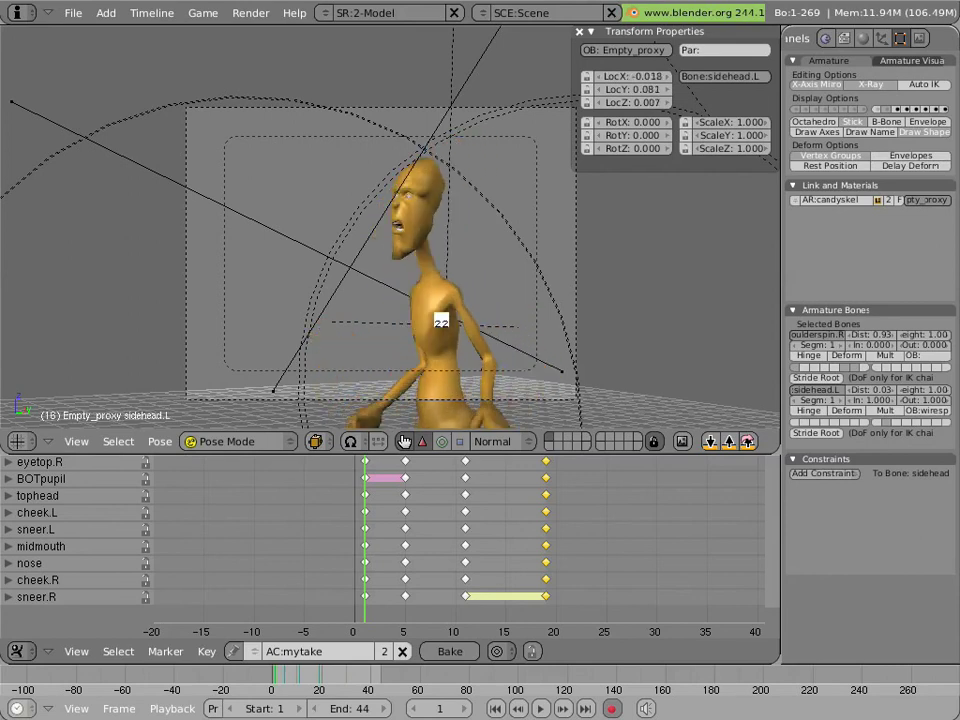
{"action": "key", "text": "Escape"}
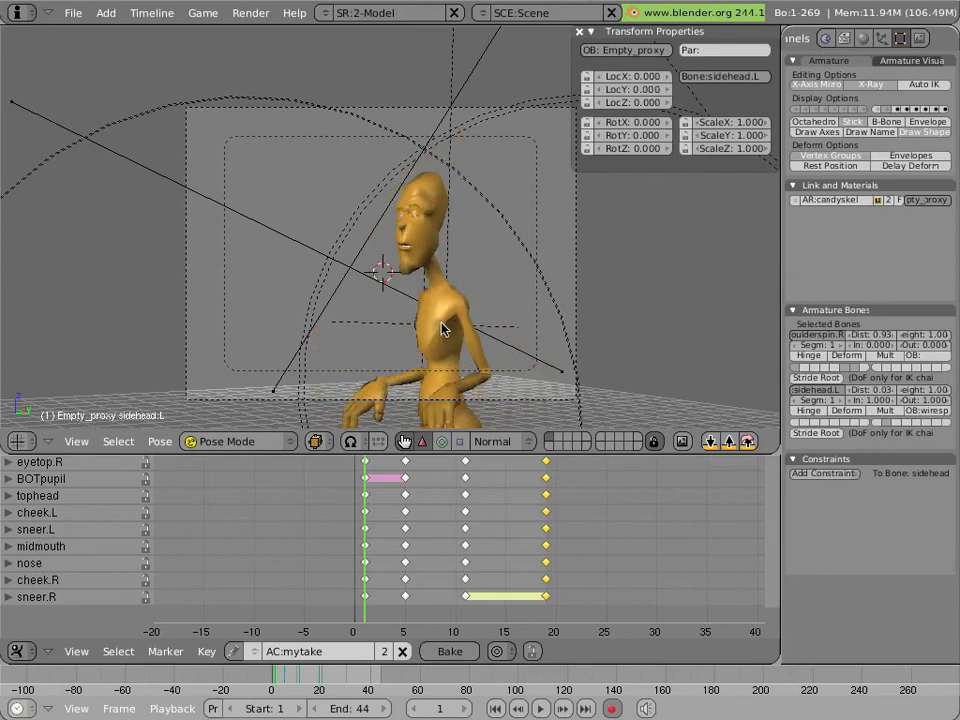
{"action": "left_click_drag", "start_coordinate": [401, 493], "coordinate": [548, 487]}
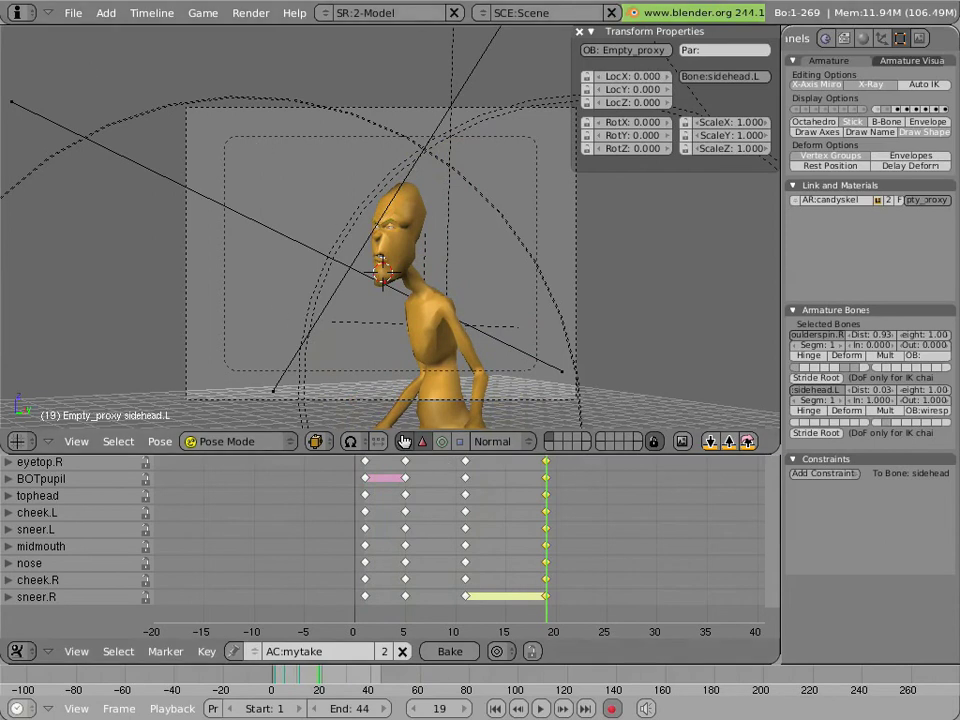
Save the scene over take.blend
{"action": "left_click", "coordinate": [75, 12]}
{"action": "left_click", "coordinate": [75, 111]}
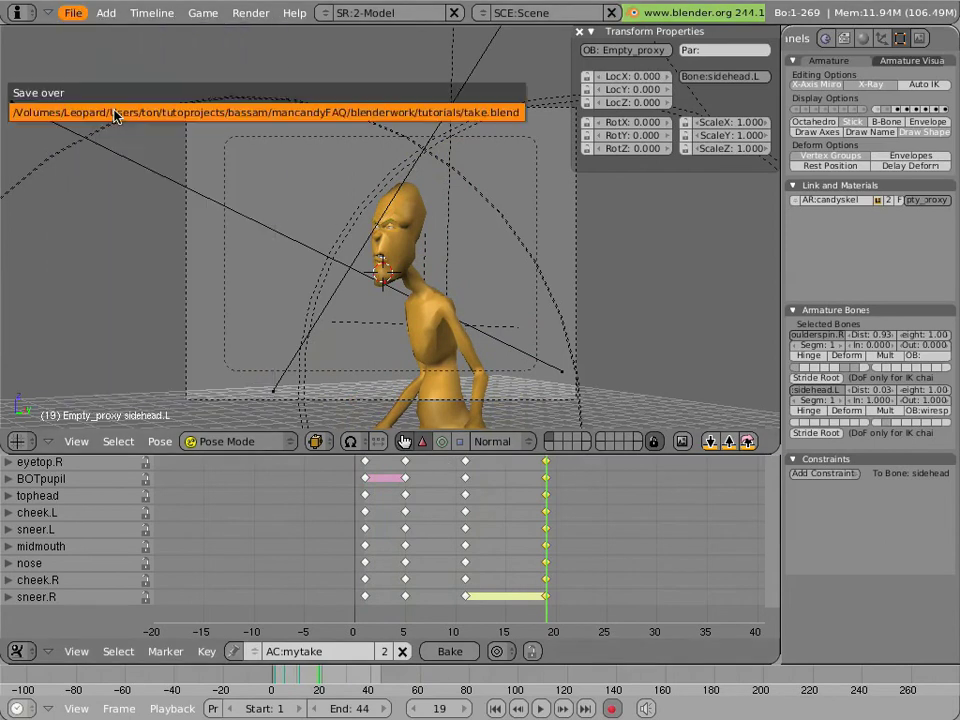
{"action": "left_click", "coordinate": [115, 112]}
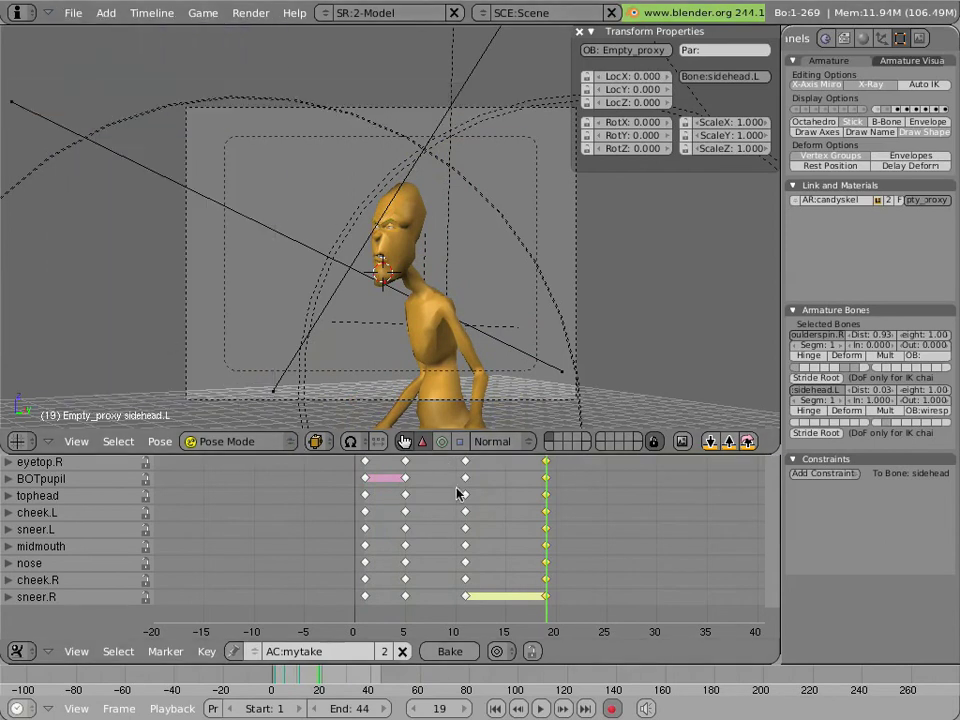
Scrub back to frame 1 and through the opening frames to examine the transition between the first poses
{"action": "left_click_drag", "start_coordinate": [533, 494], "coordinate": [360, 493]}
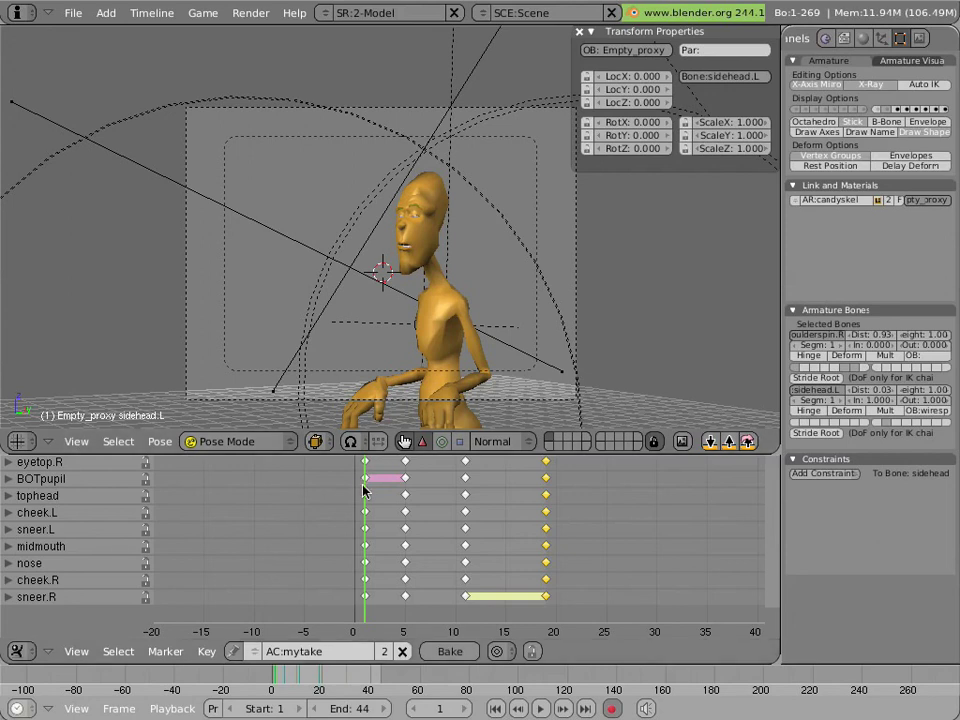
{"action": "left_click", "coordinate": [396, 494]}
{"action": "left_click_drag", "start_coordinate": [403, 494], "coordinate": [310, 493]}
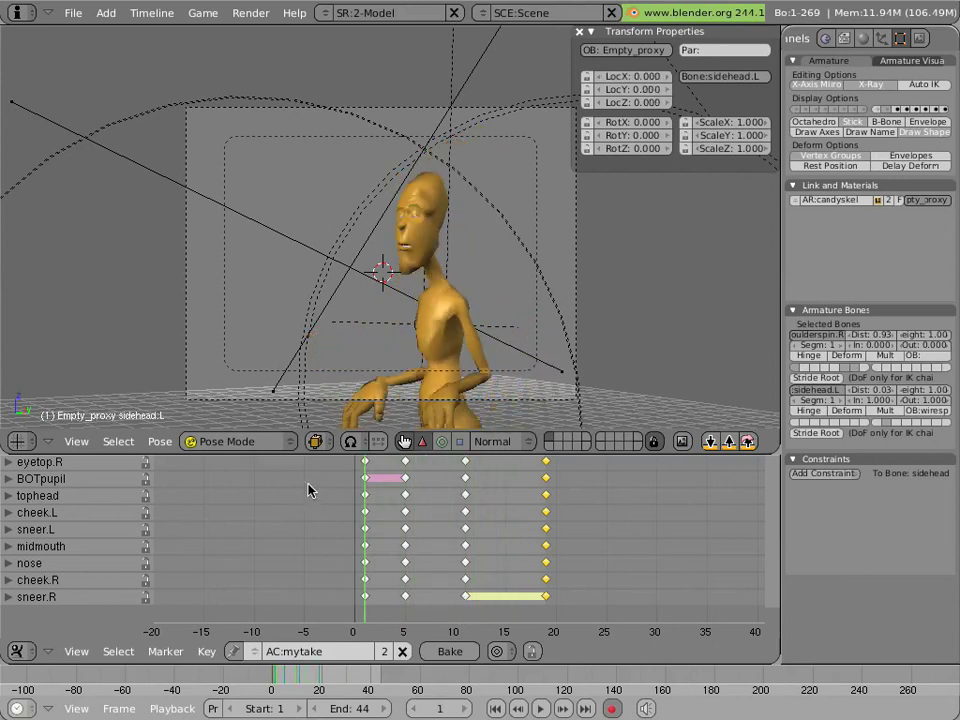